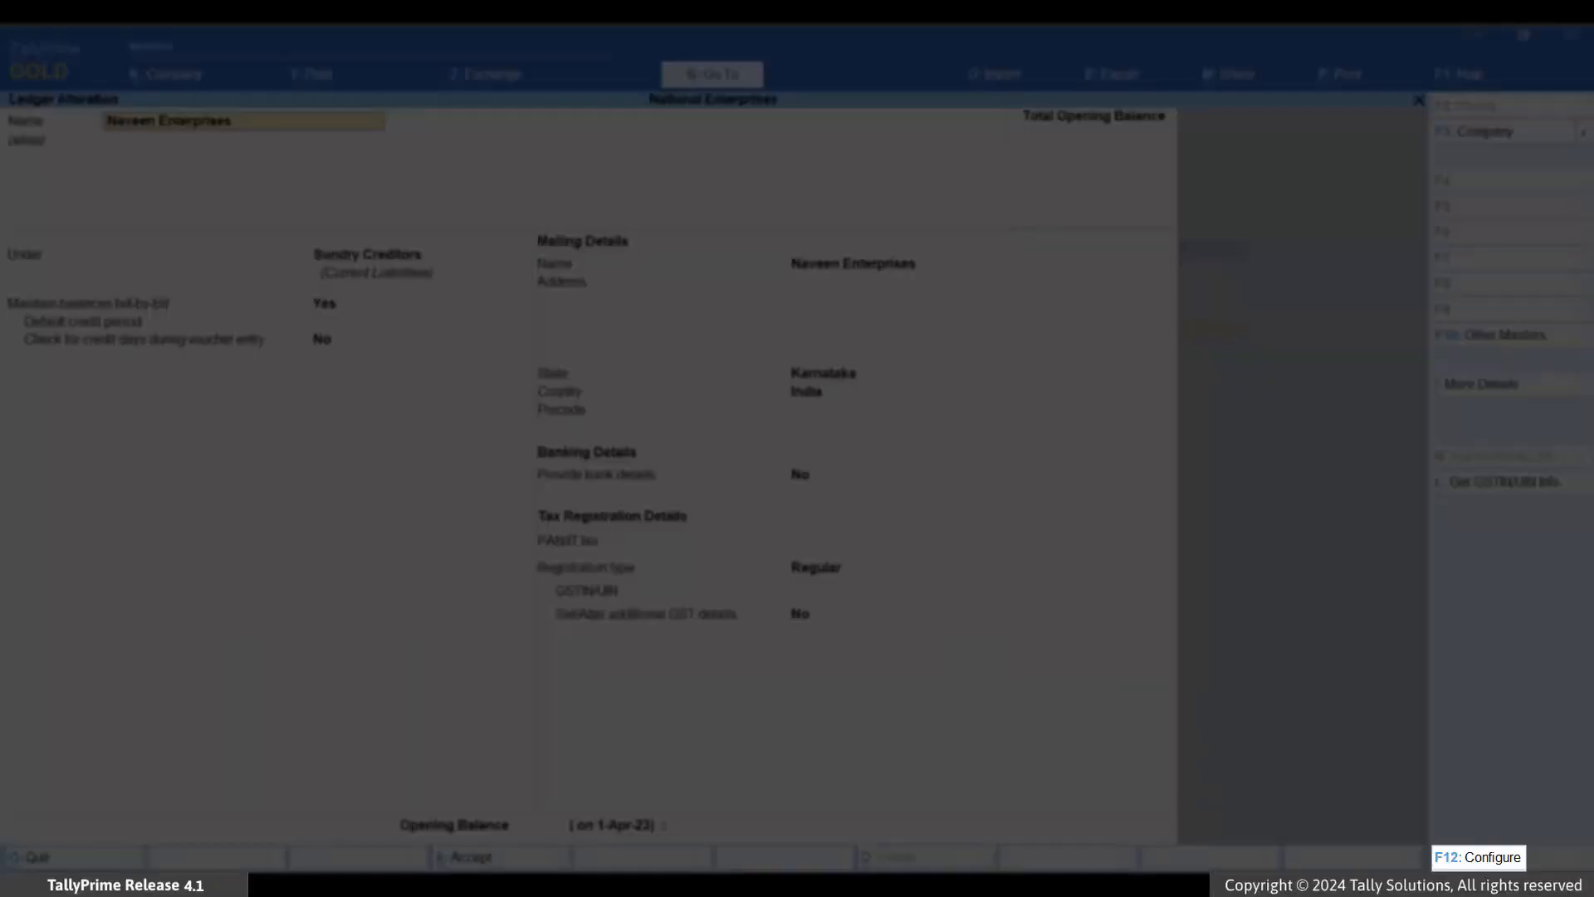
Enable Provide MSME Registration Details in the ledger configuration and save the configuration.
key("F12")
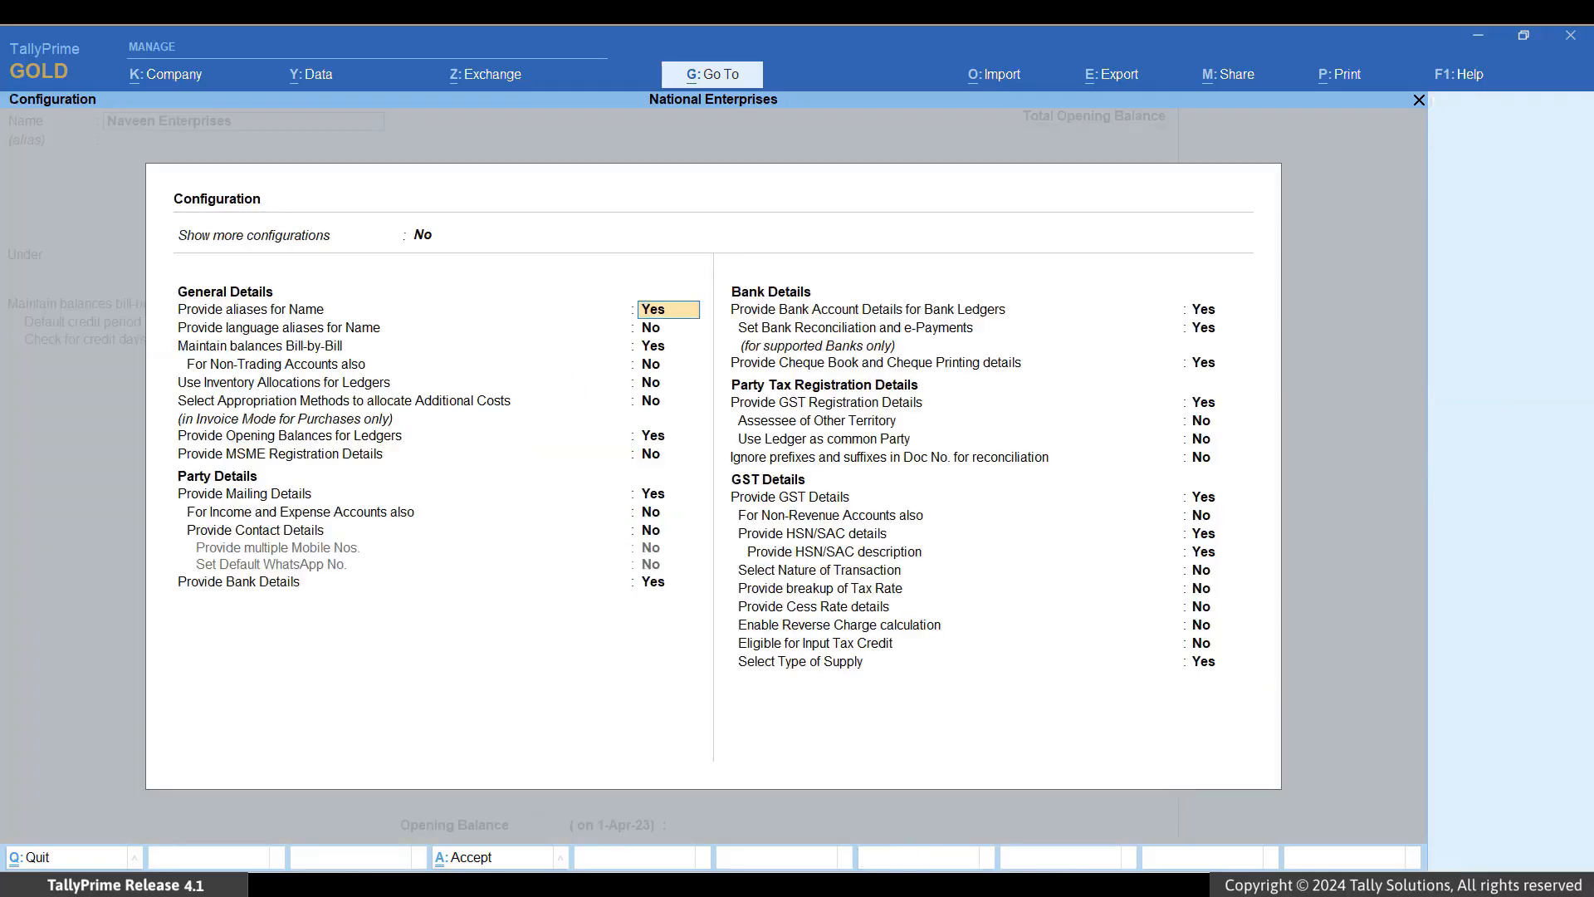
key("Down")
key("Down")
key("Down")
key("Down")
key("Down")
key("Down")
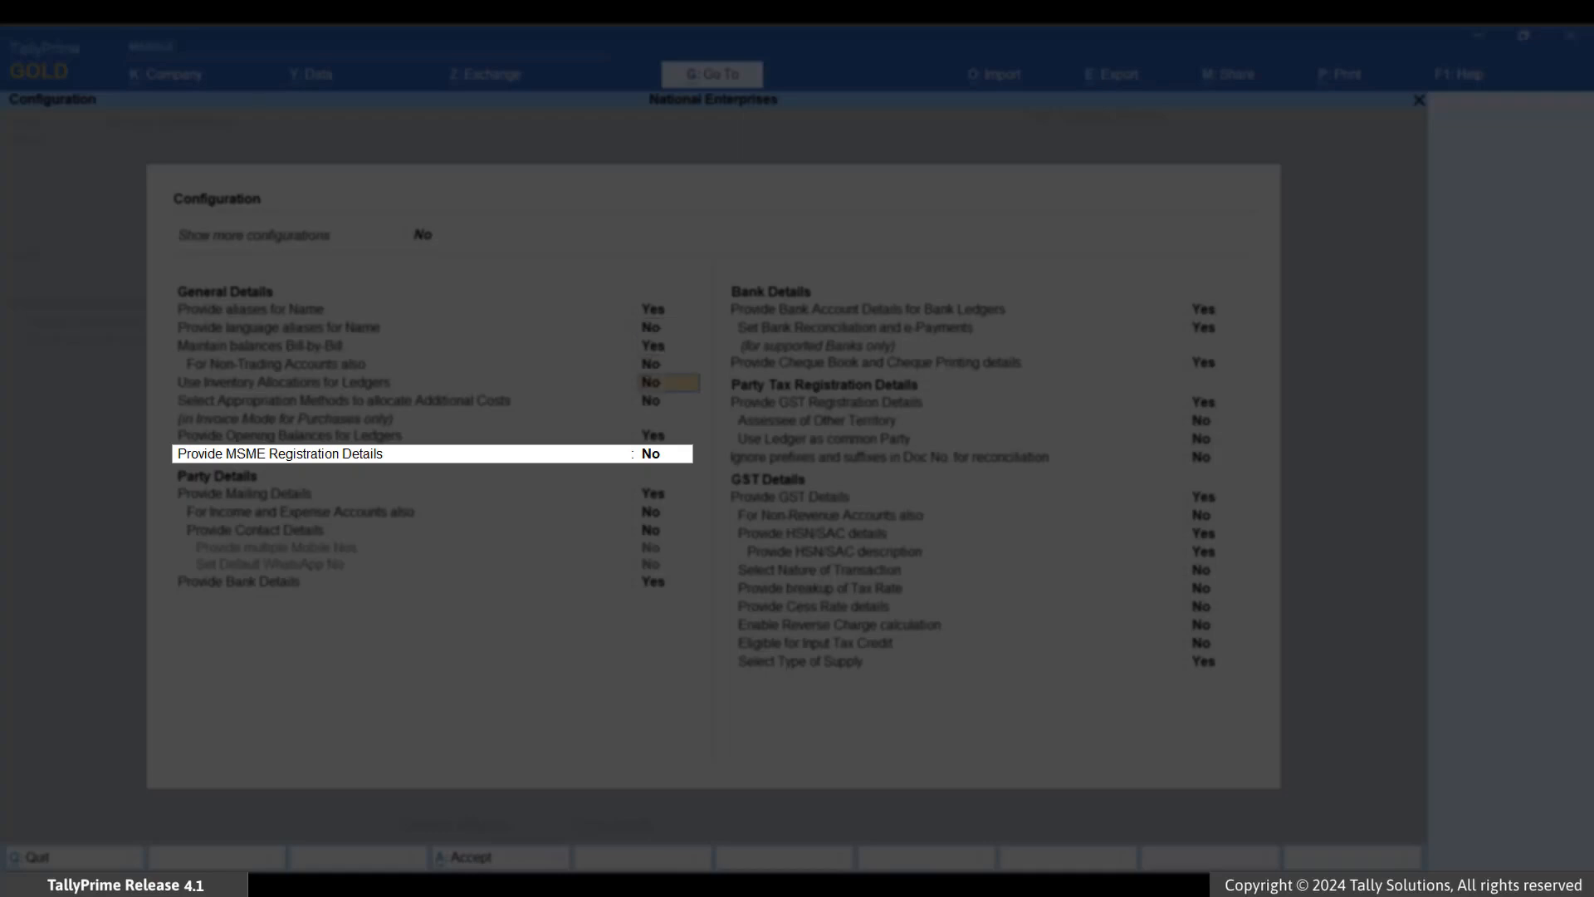
key("Down")
type("y")
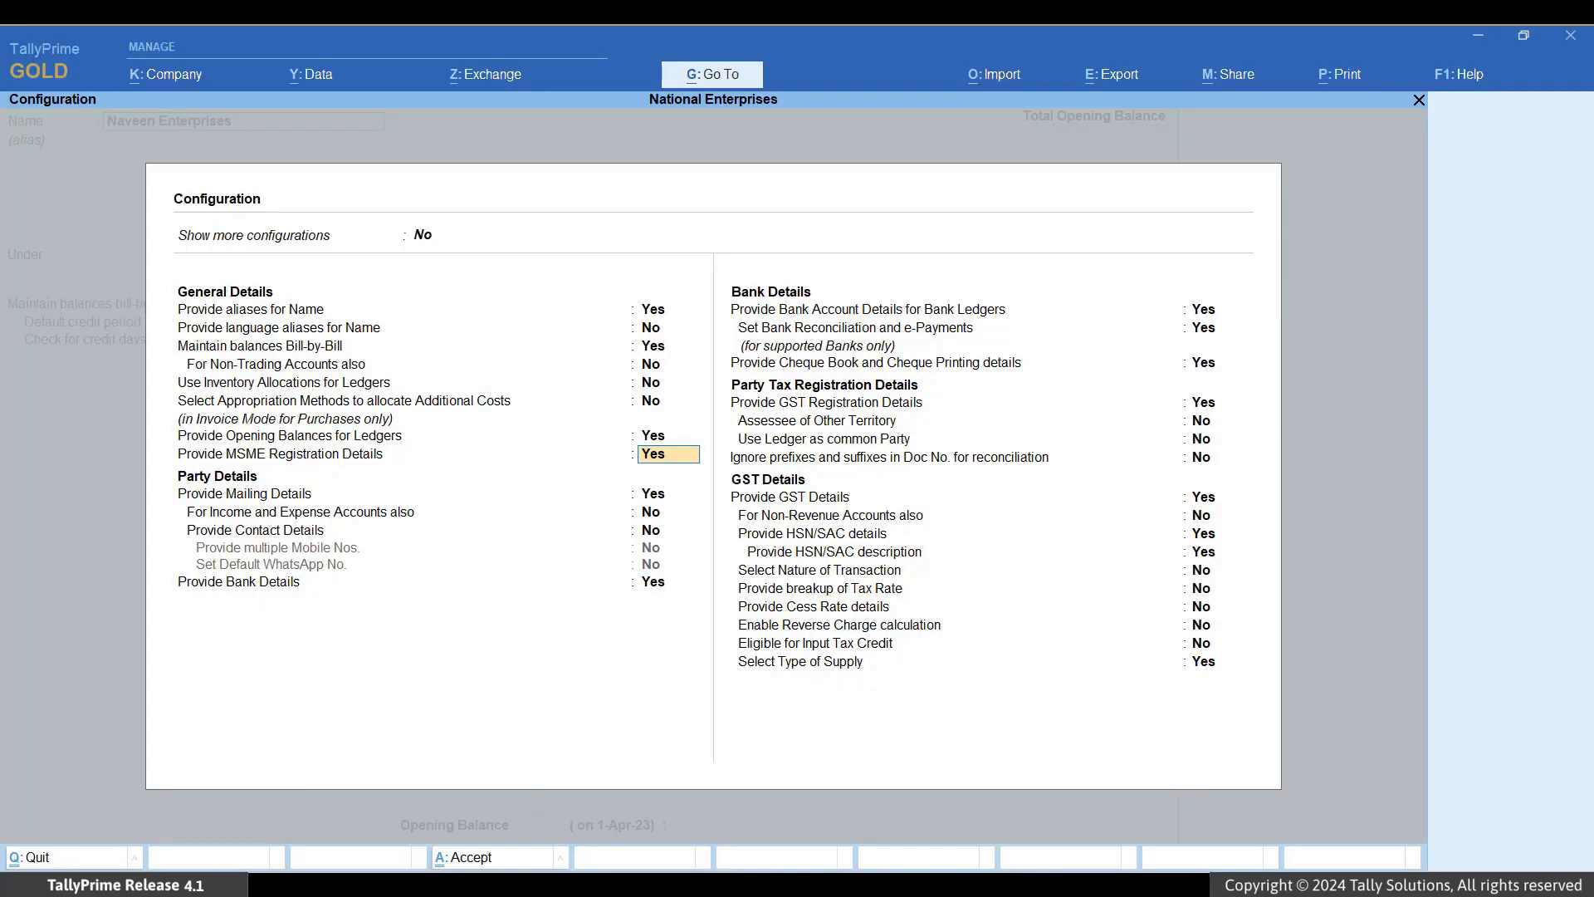
key("Return")
key("ctrl+a")
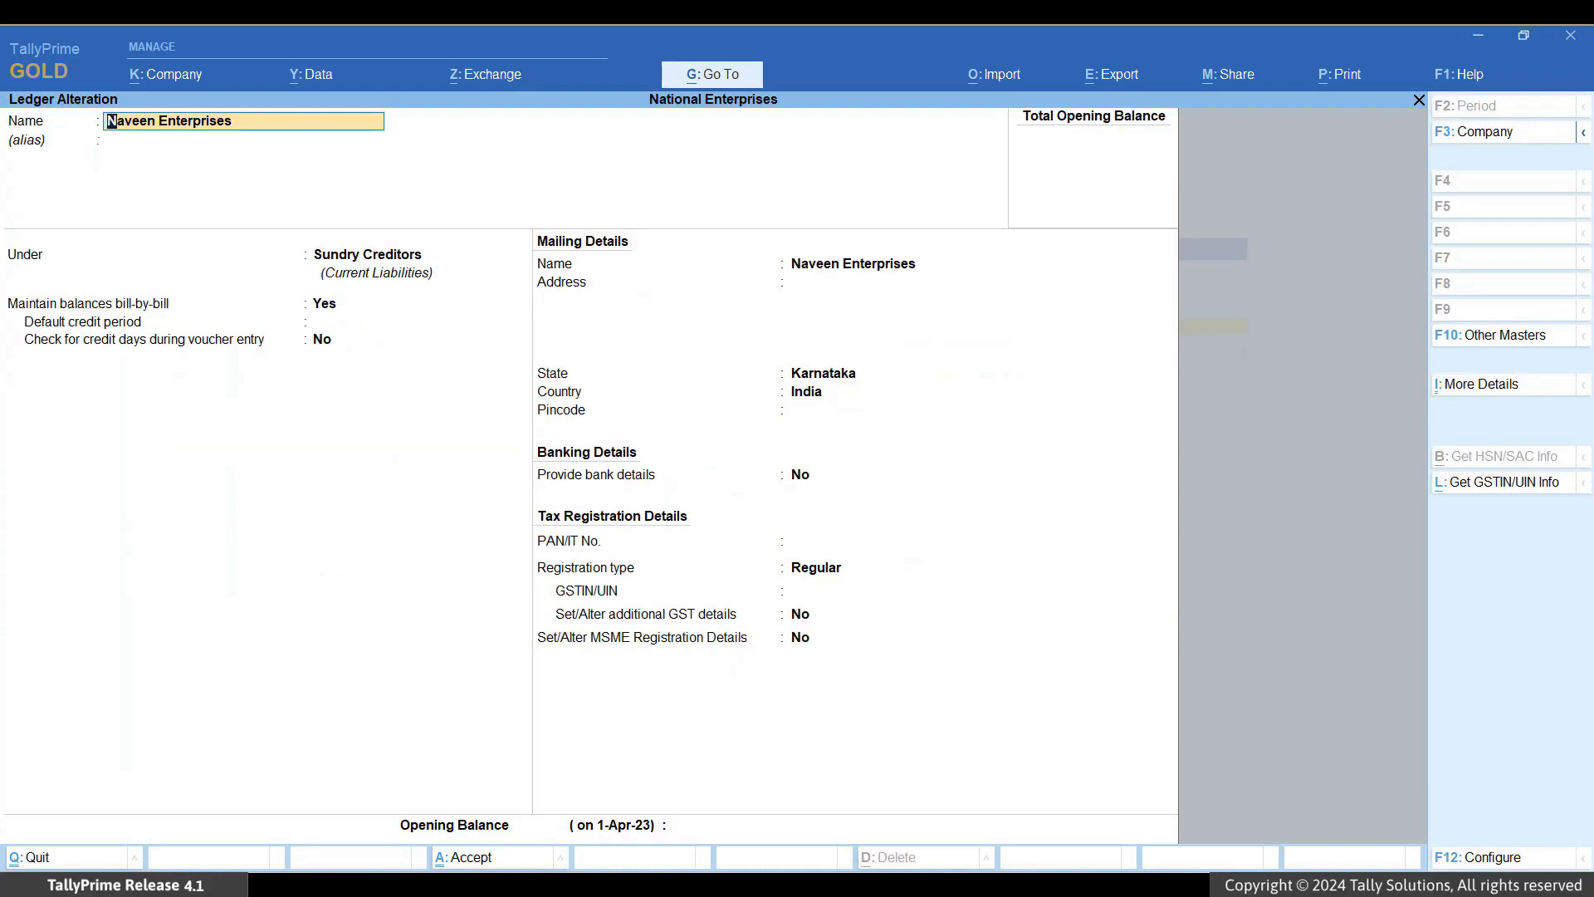
Set Set/Alter MSME Registration Details to Yes in the Naveen Enterprises ledger to open its MSME details.
key("Return")
key("Return")
key("Return")
key("Return")
key("Return")
key("Return")
key("Return")
key("Return")
key("Return")
key("Return")
key("Return")
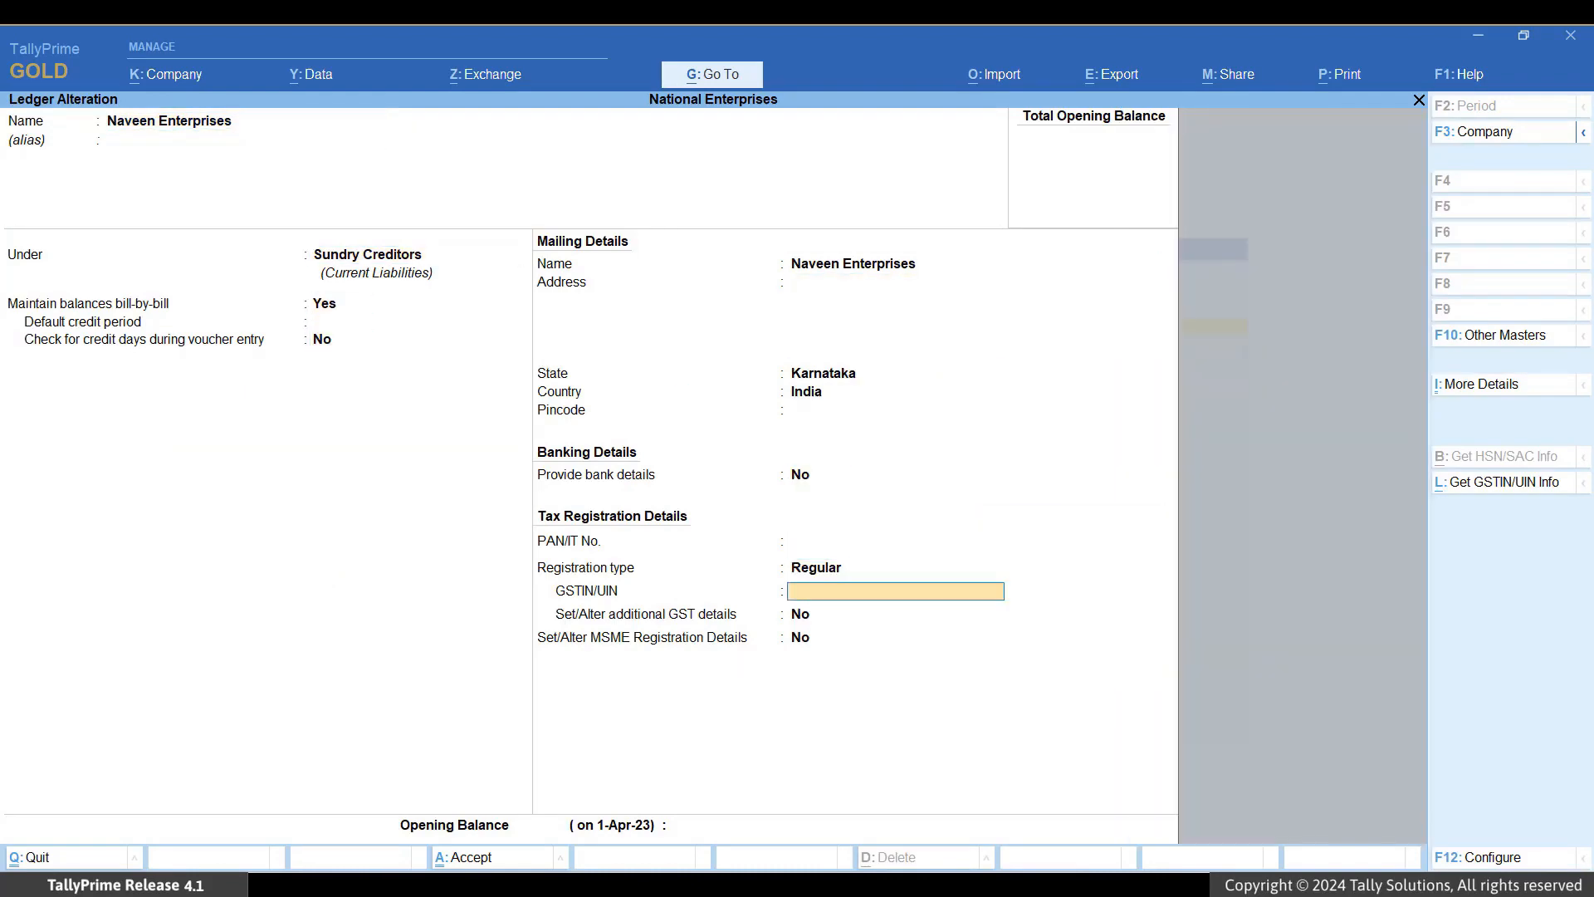
type("Yes")
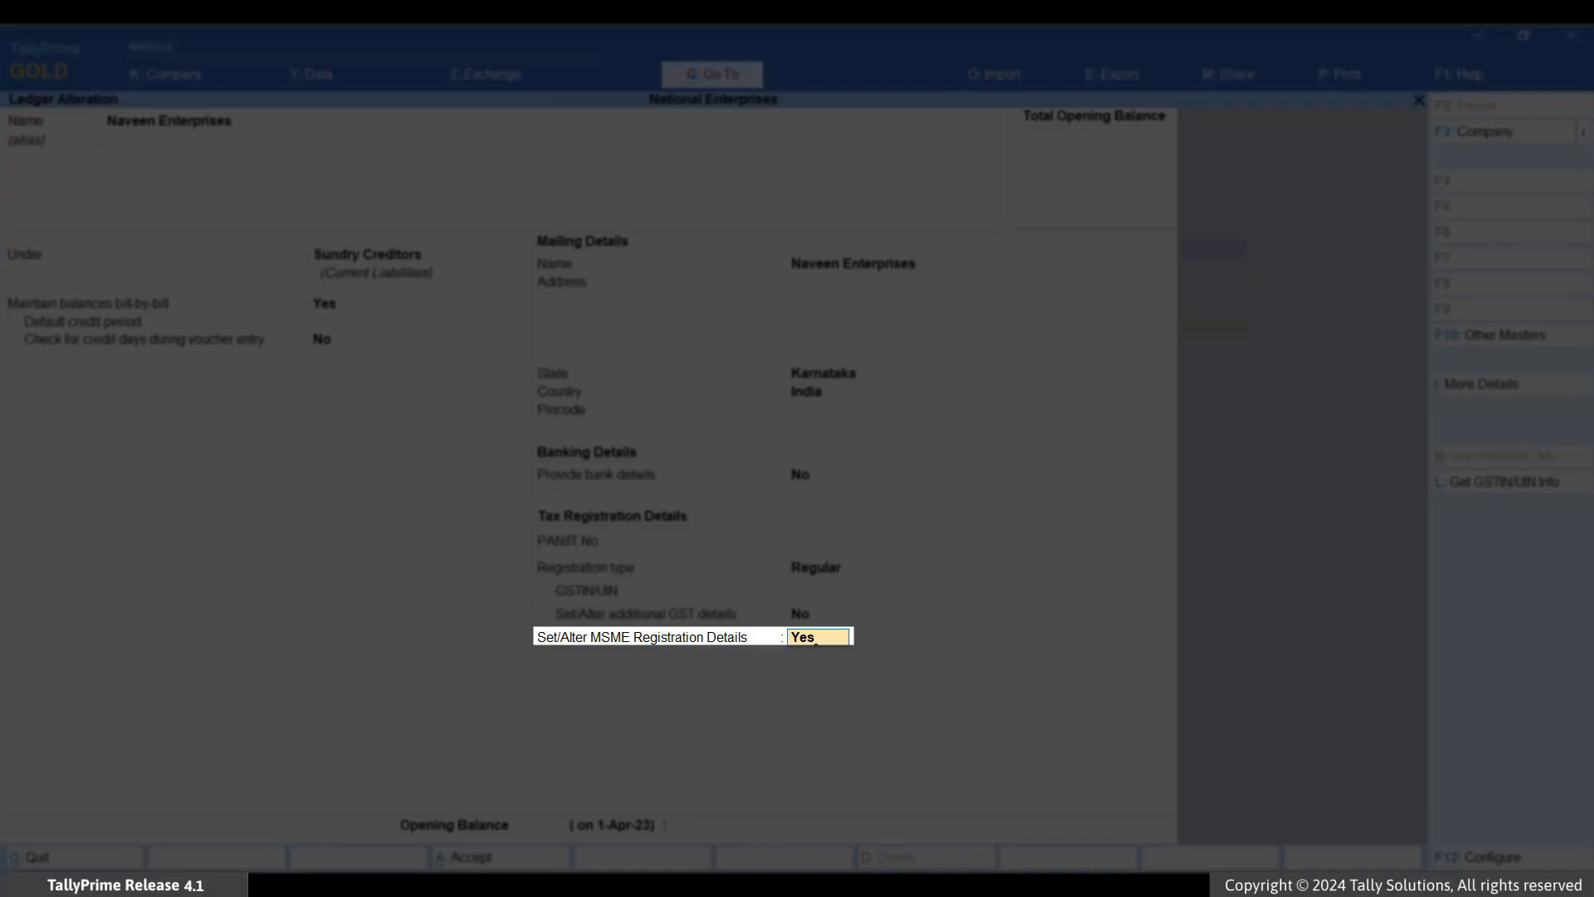
key("Return")
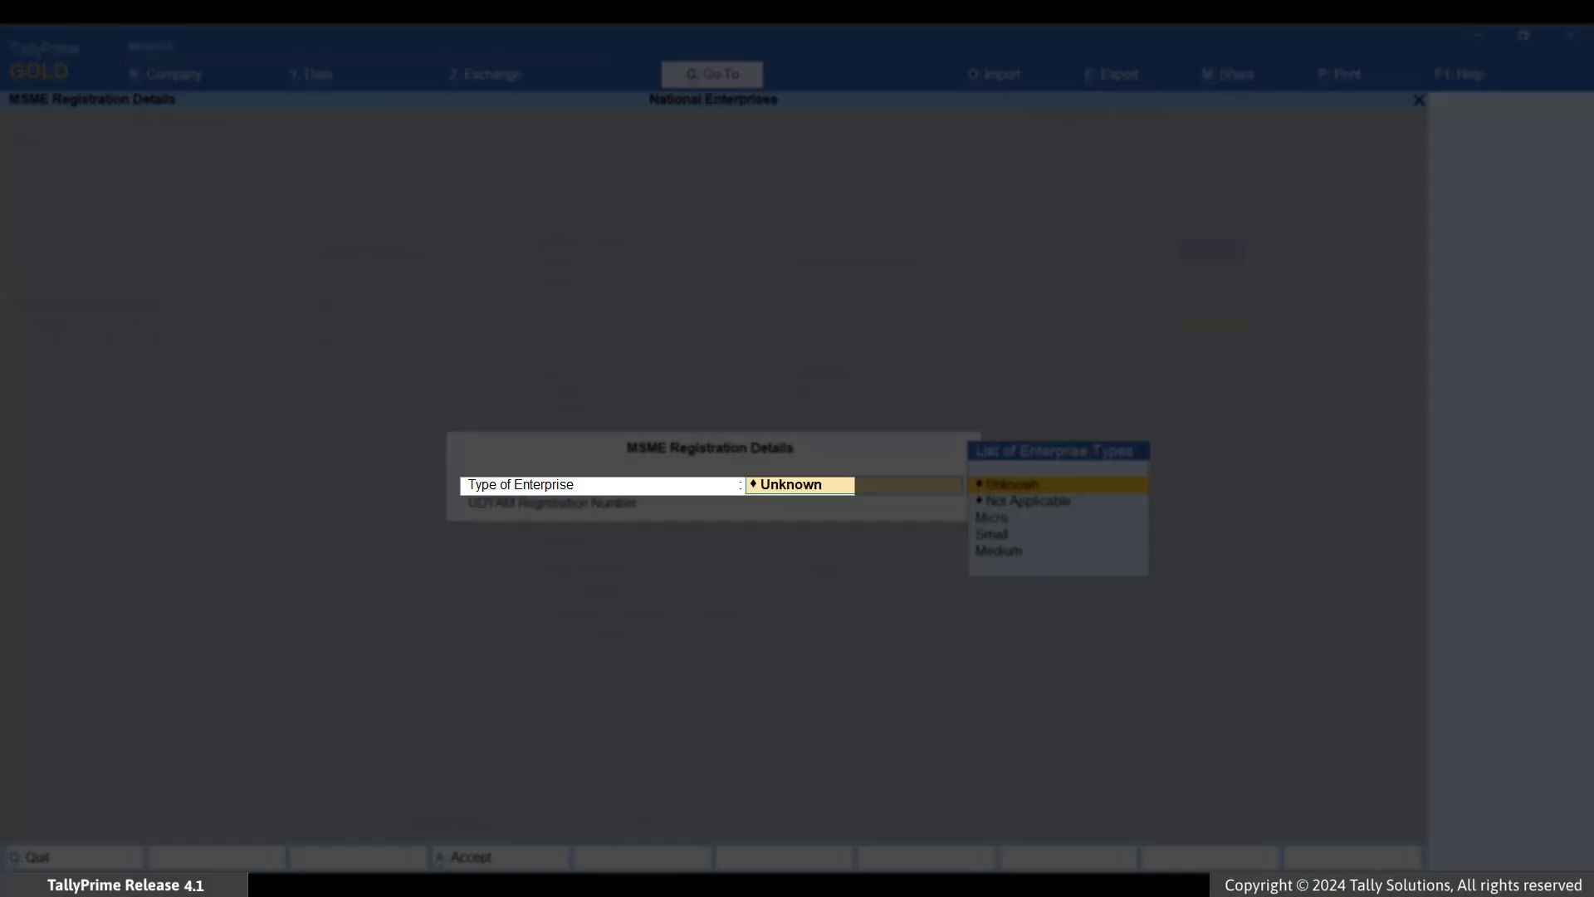
Set the type of enterprise to Micro and enter the UDYAM registration number for Naveen Enterprises.
key("Down")
key("Down")
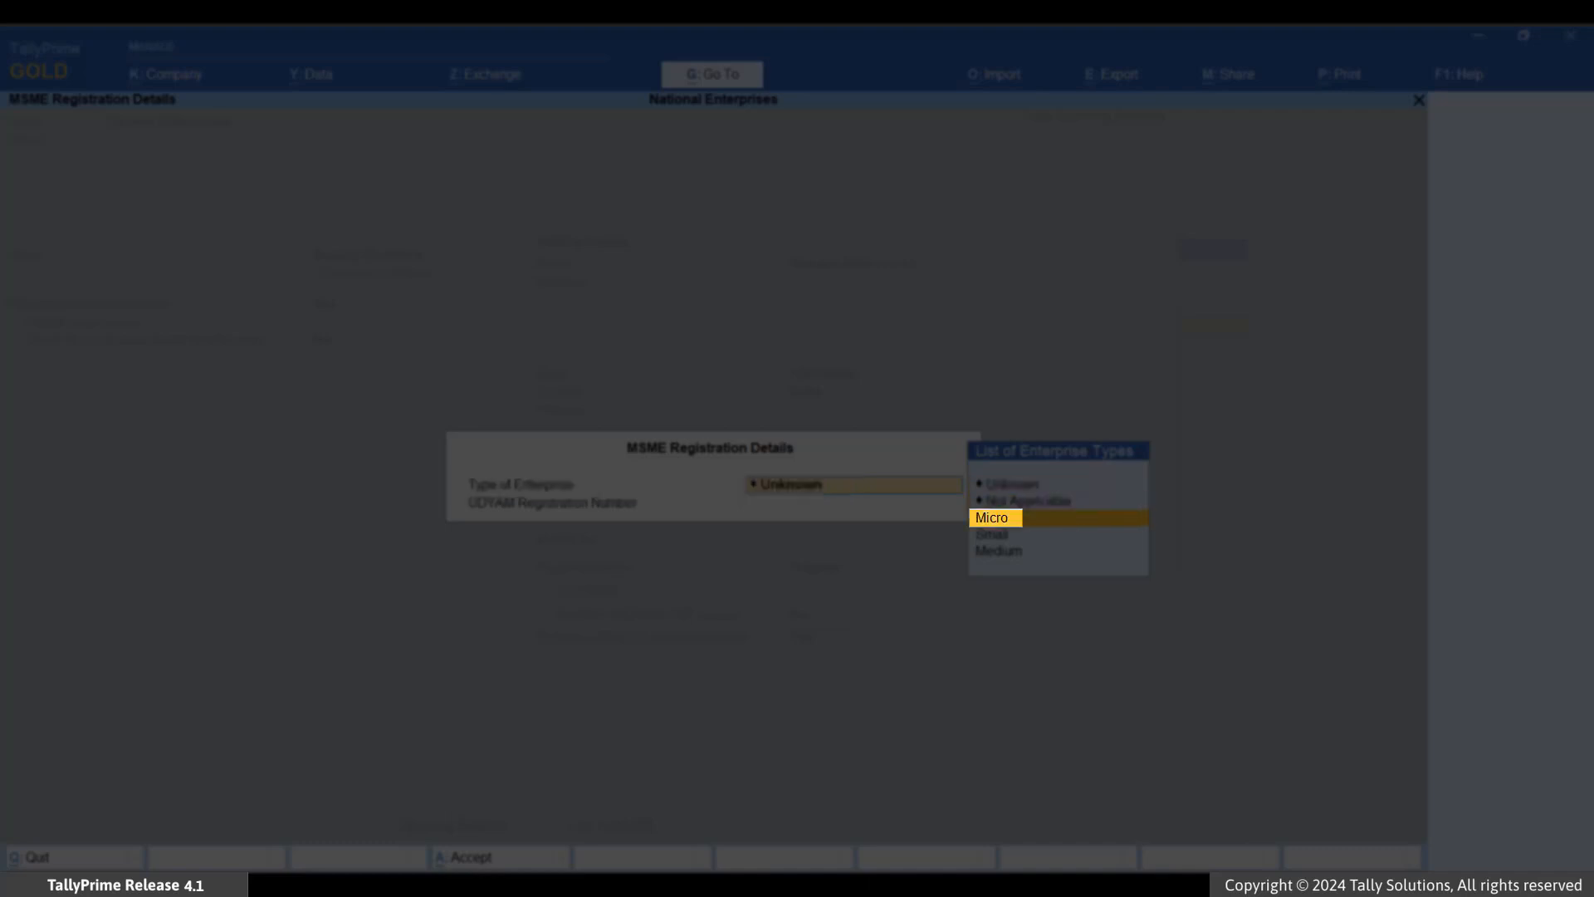
key("Return")
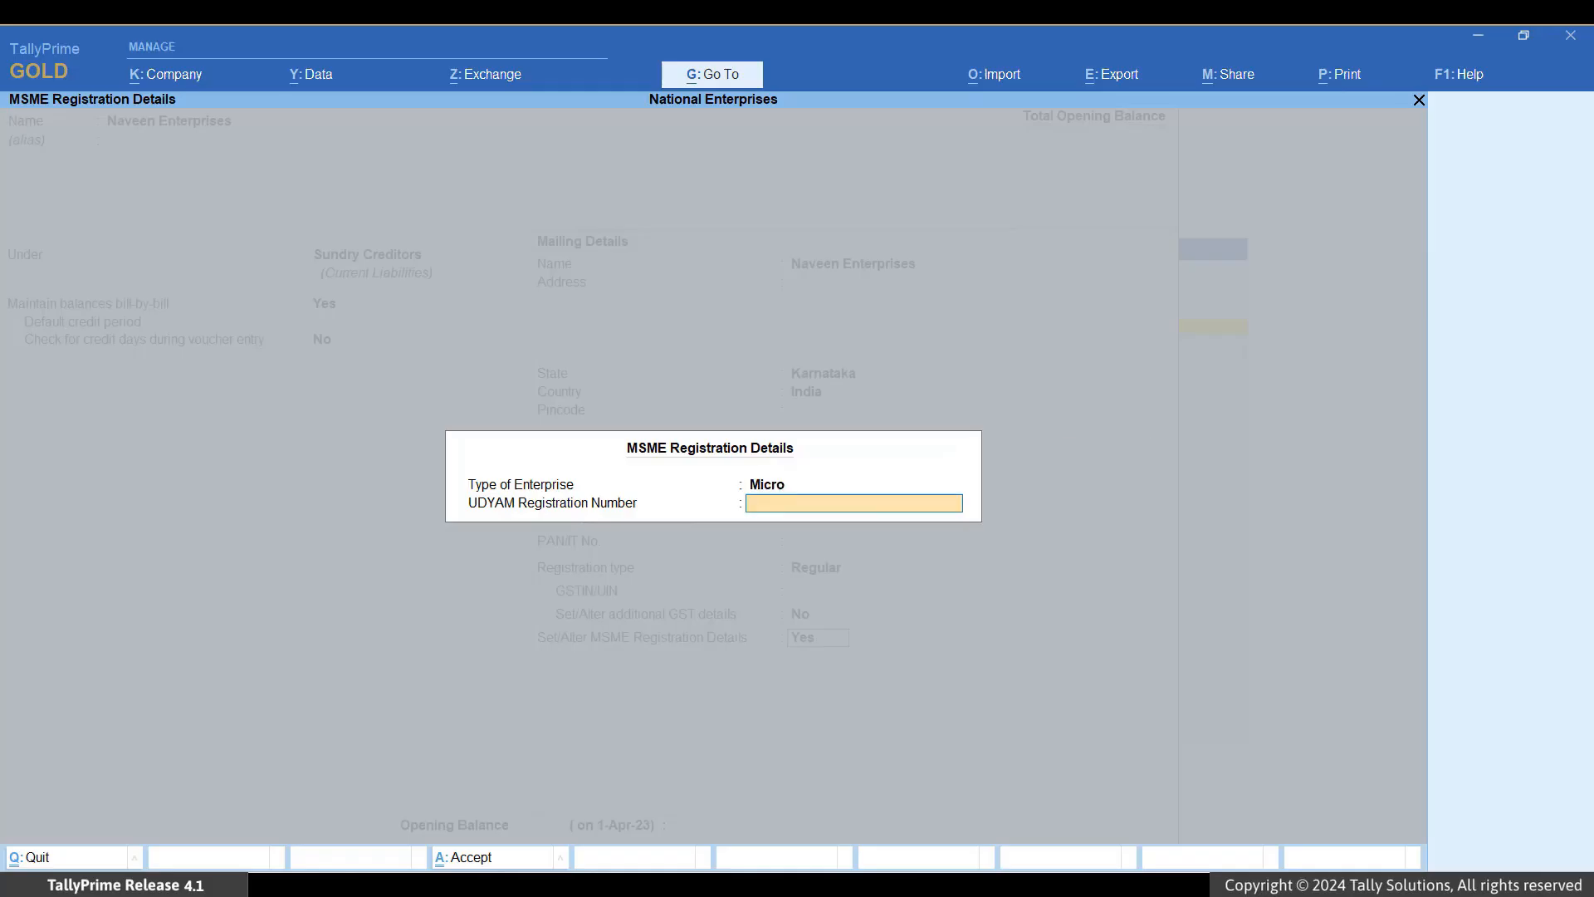
type("UDYAM-KA")
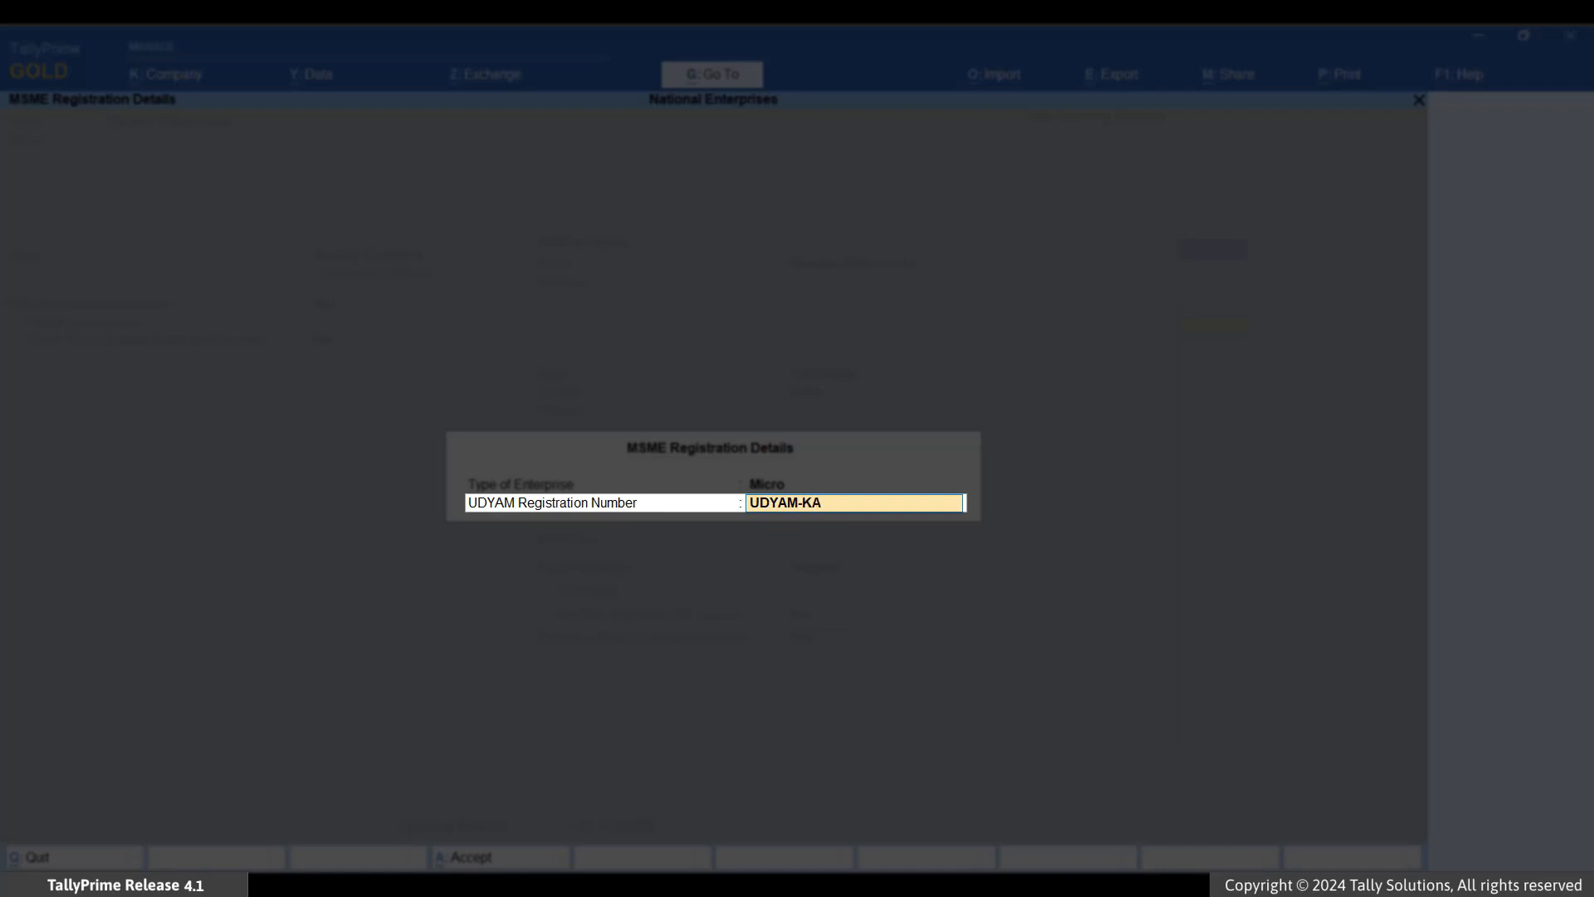
type("-00-0123456")
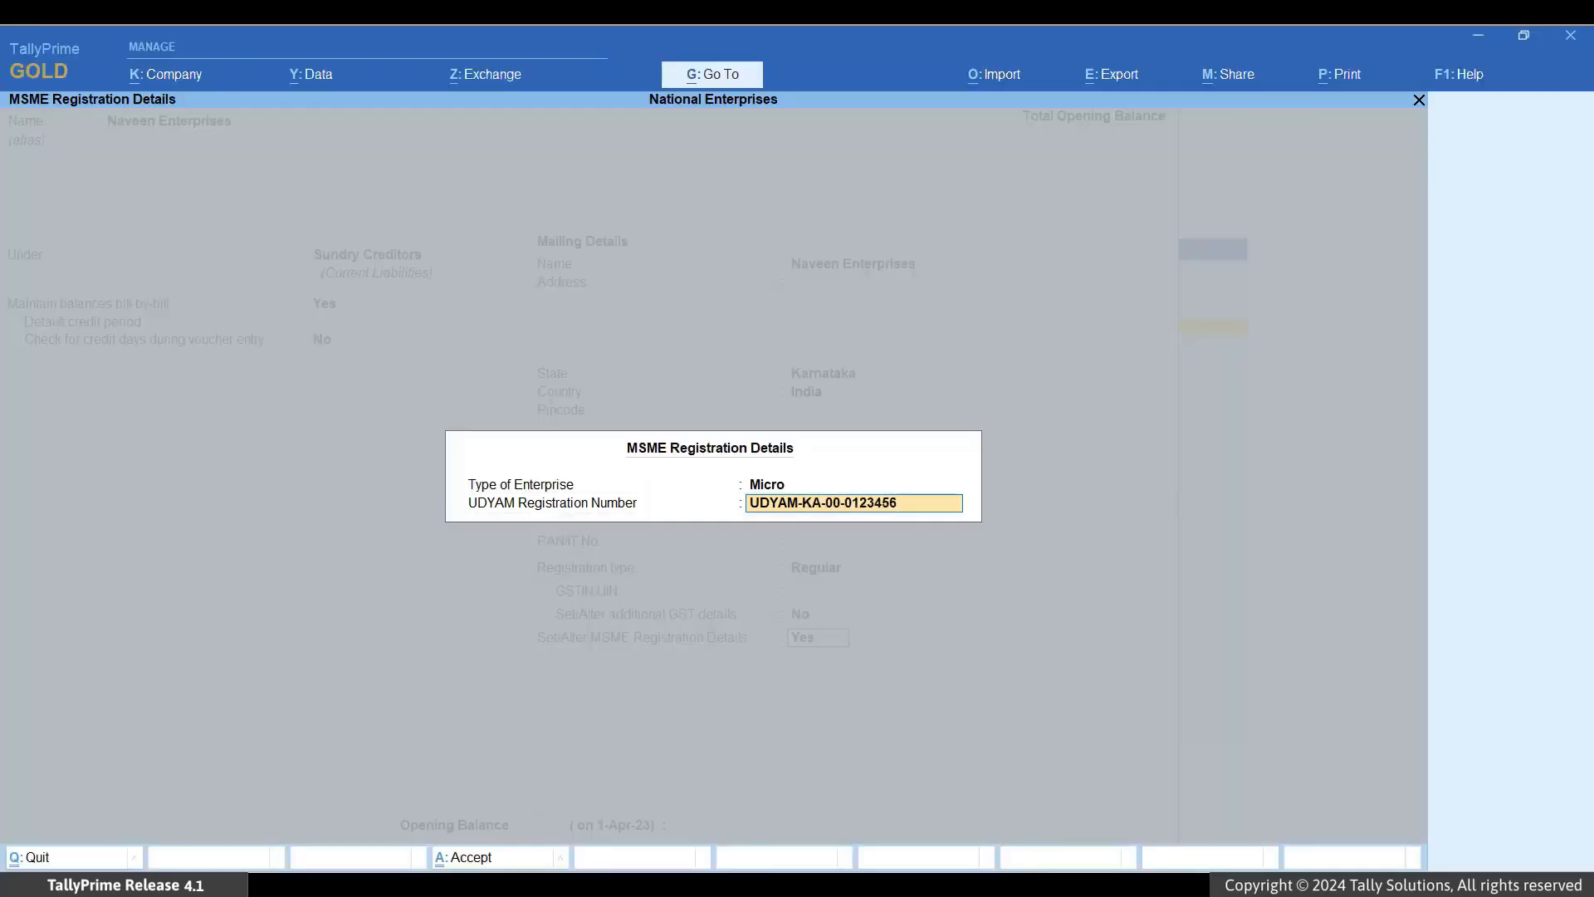
key("Return")
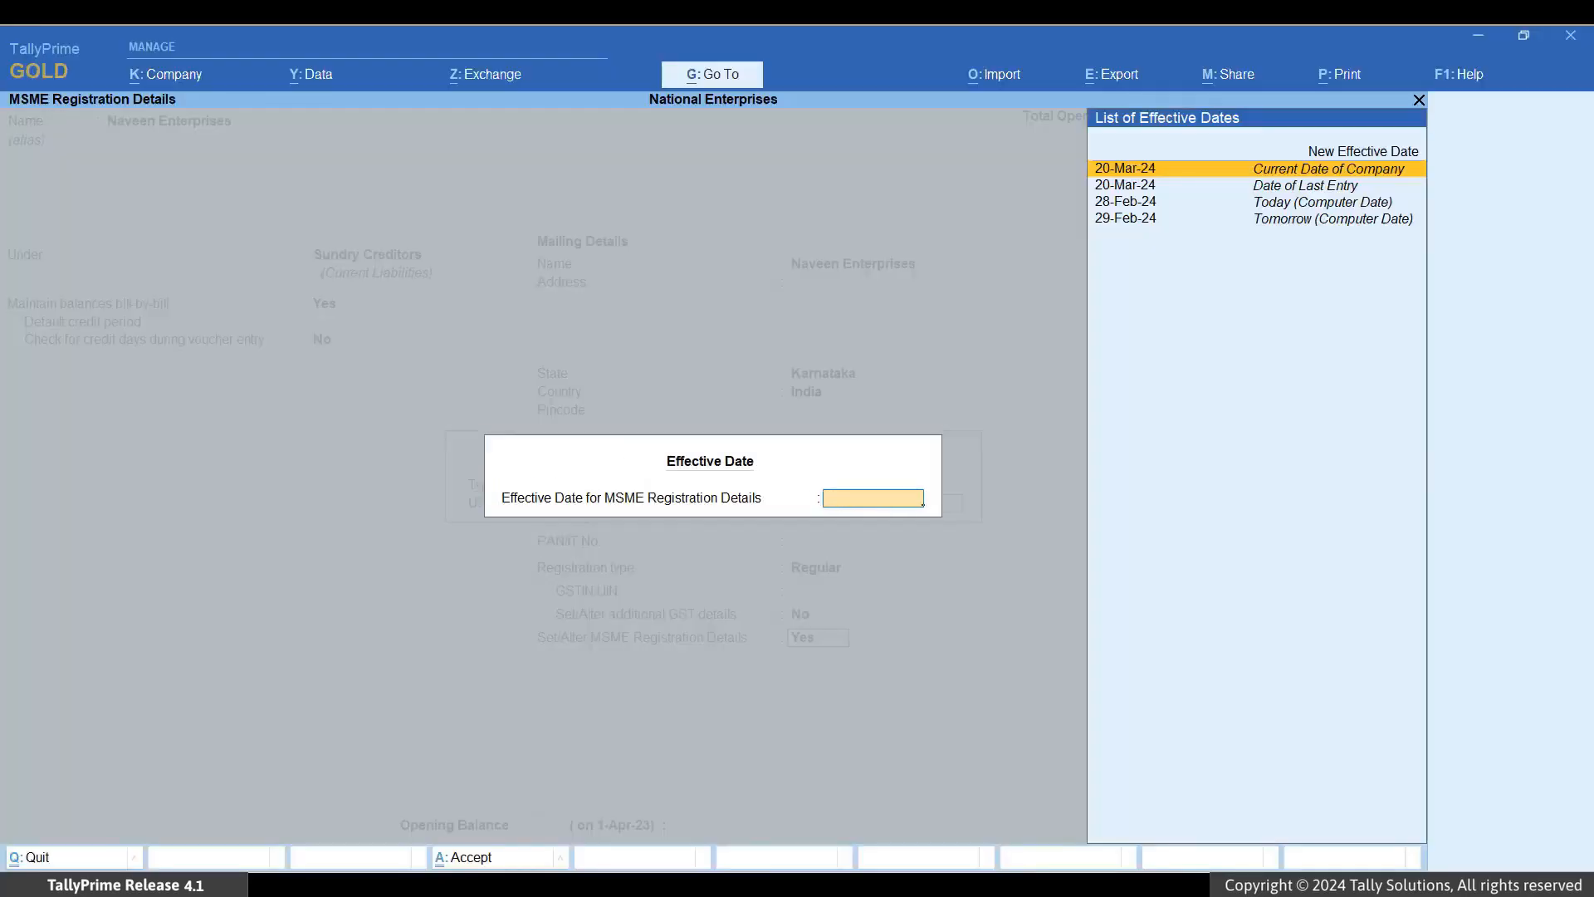
Set a new effective date of 1-9-23 for the MSME registration details and save the Naveen Enterprises ledger.
key("Up")
key("Return")
type("1-9-")
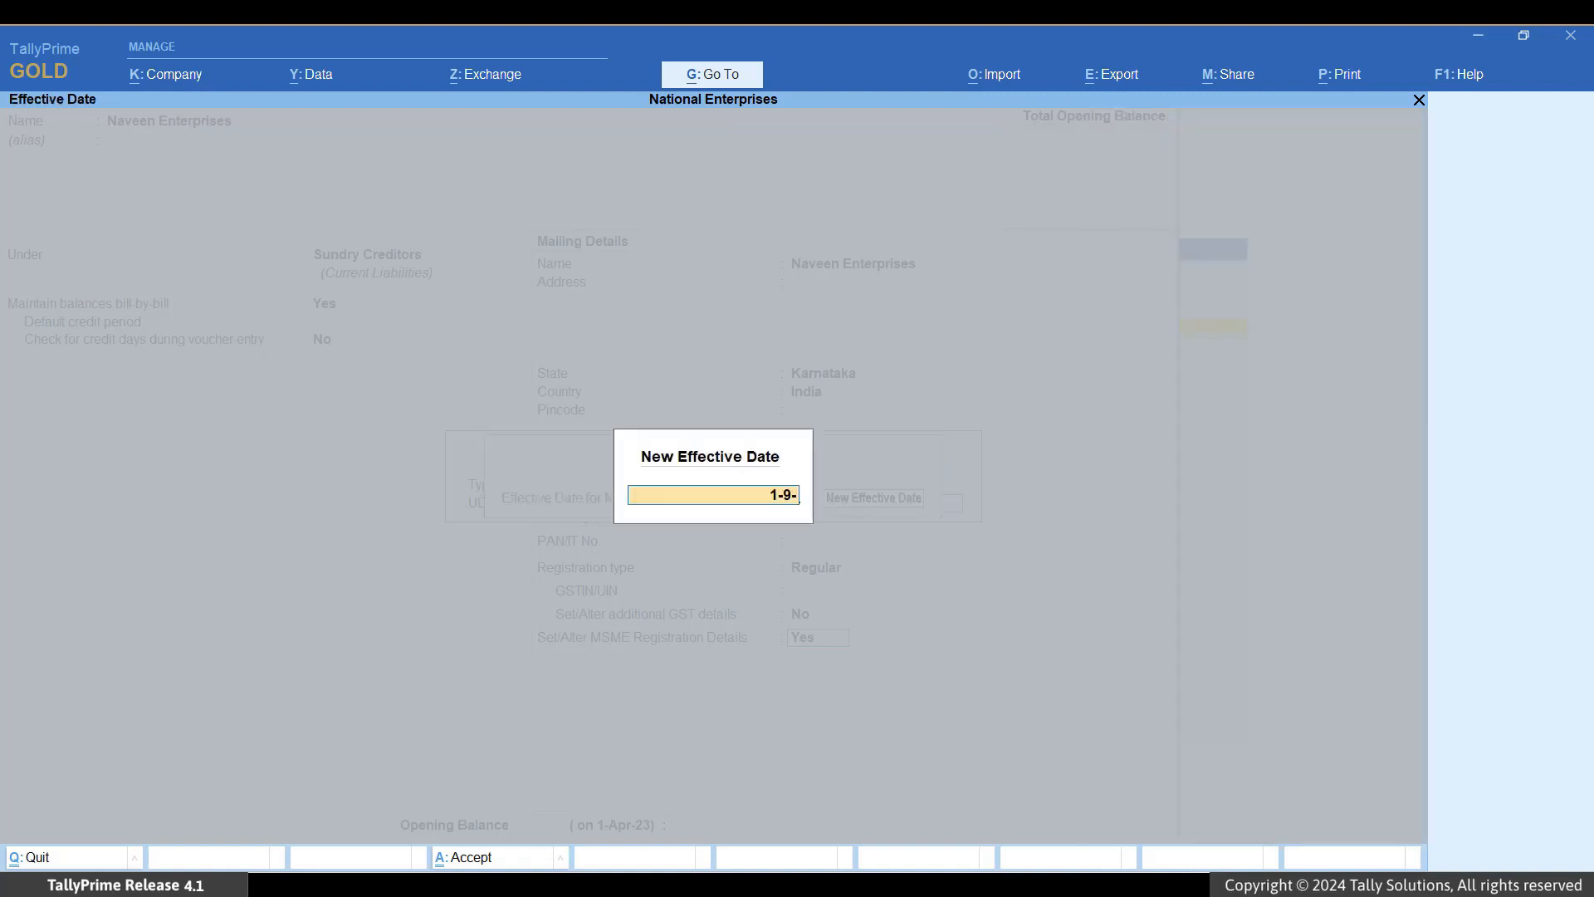
type("23")
key("Return")
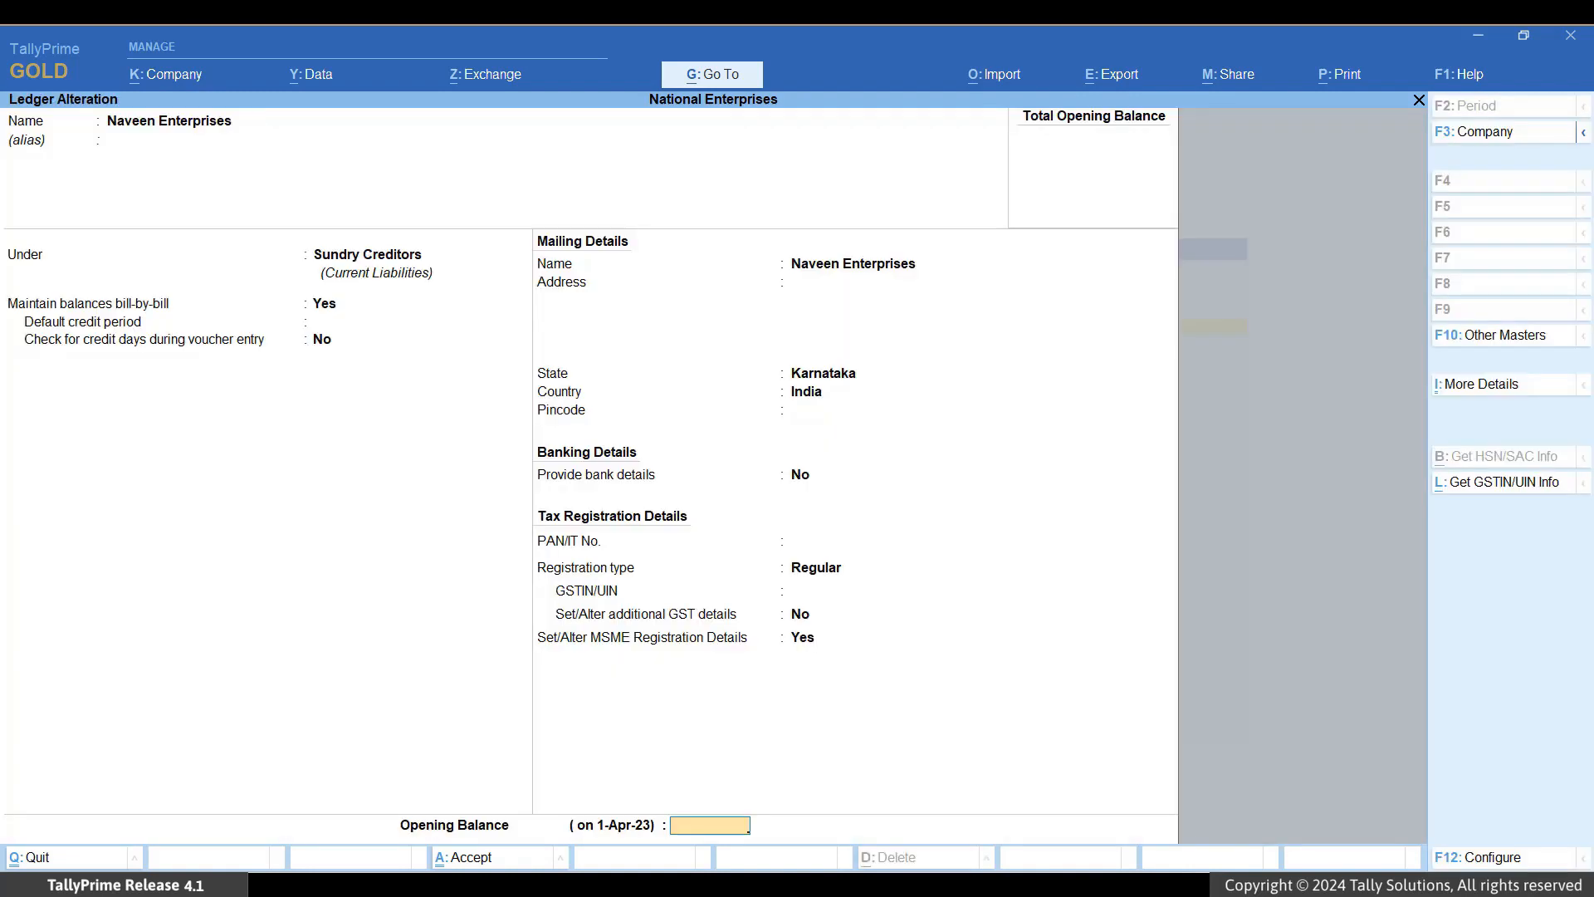
key("Return")
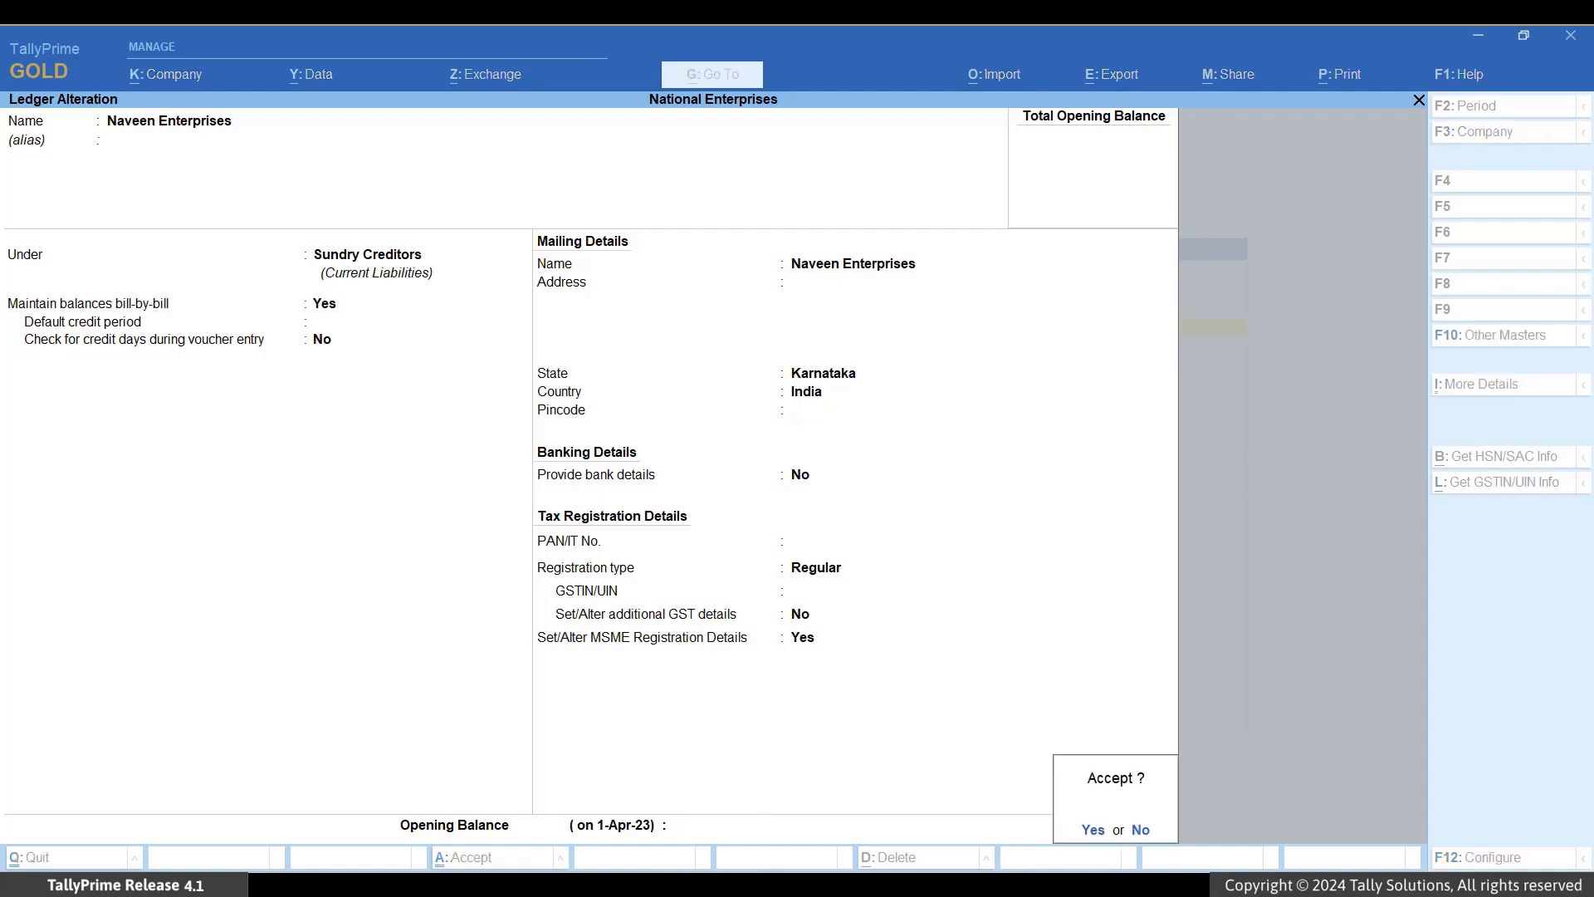
key("Return")
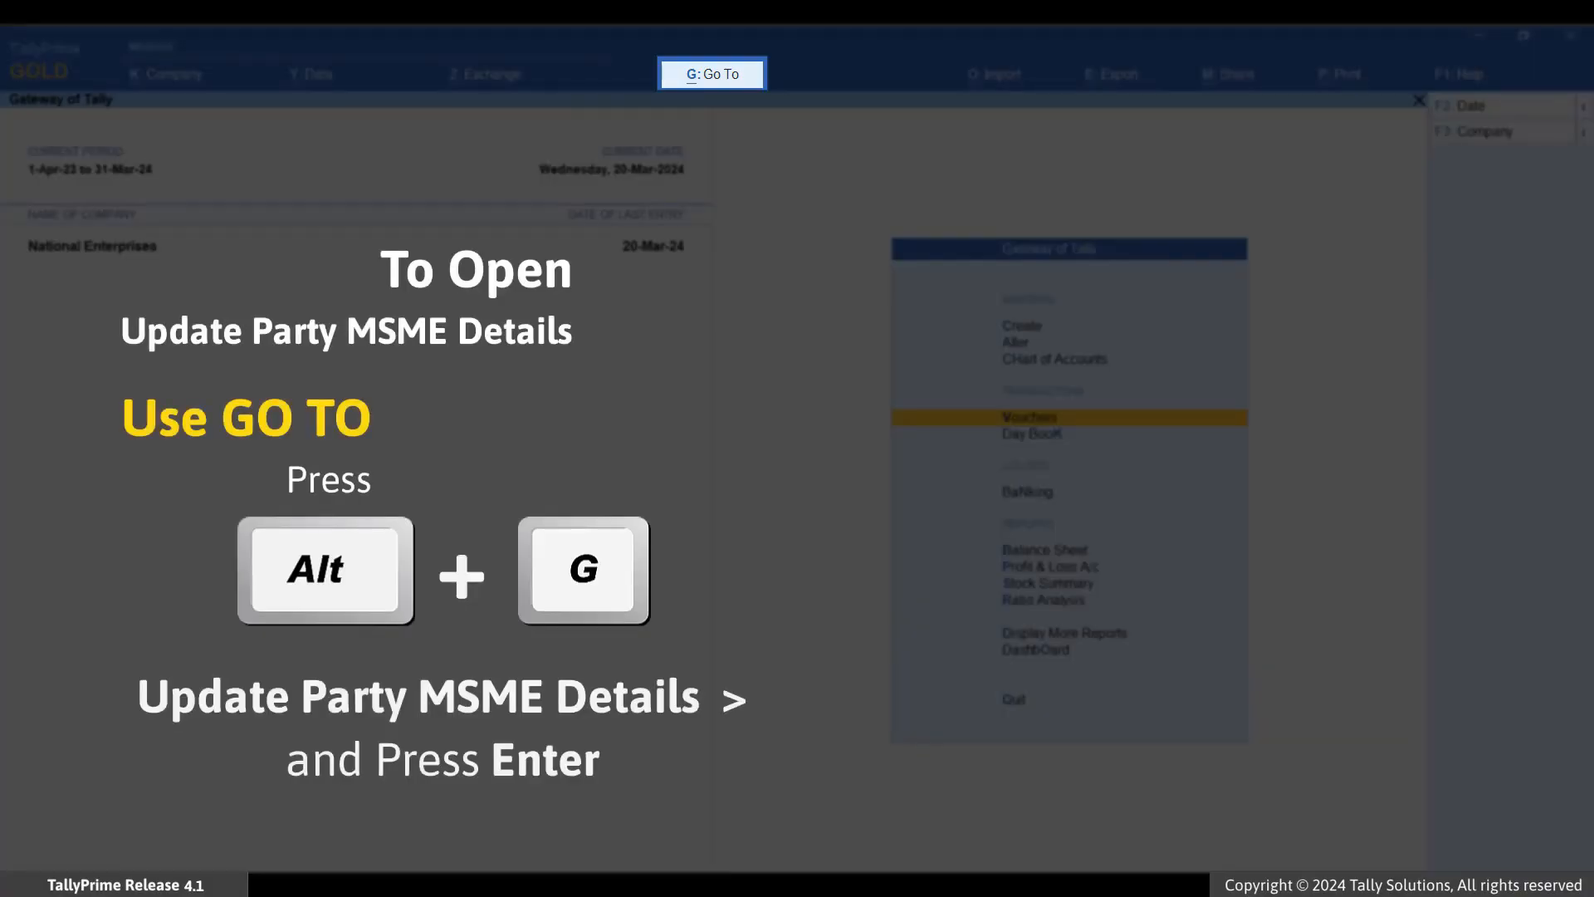
Open the Update Party MSME Details report for the Sundry Creditors group with All Items as the ledger.
key("alt+g")
type("Upd")
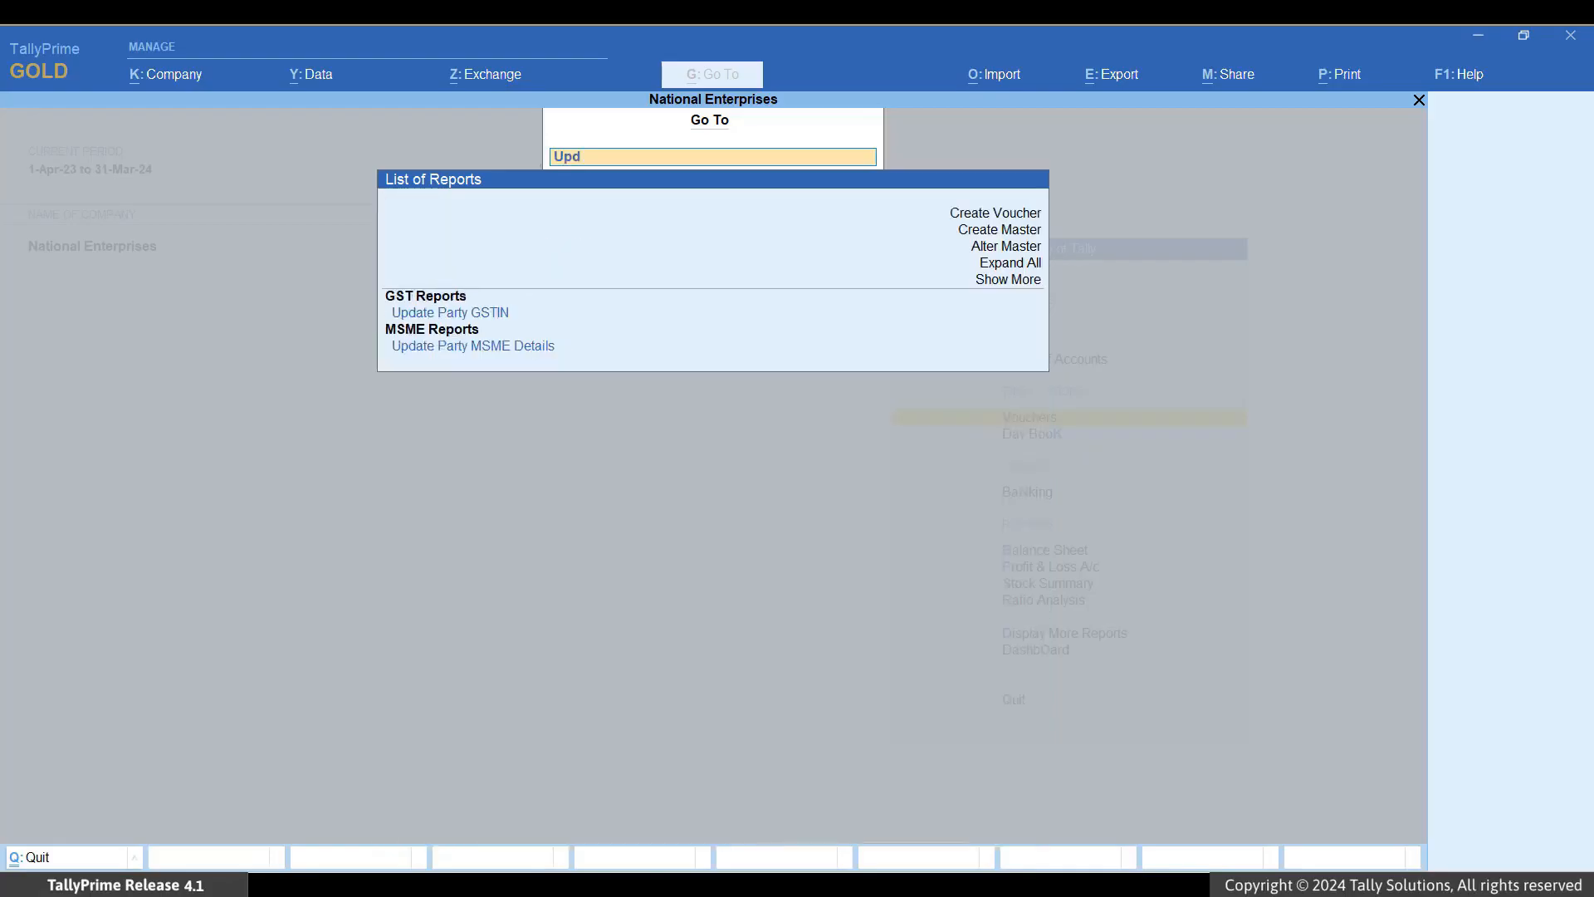
key("Return")
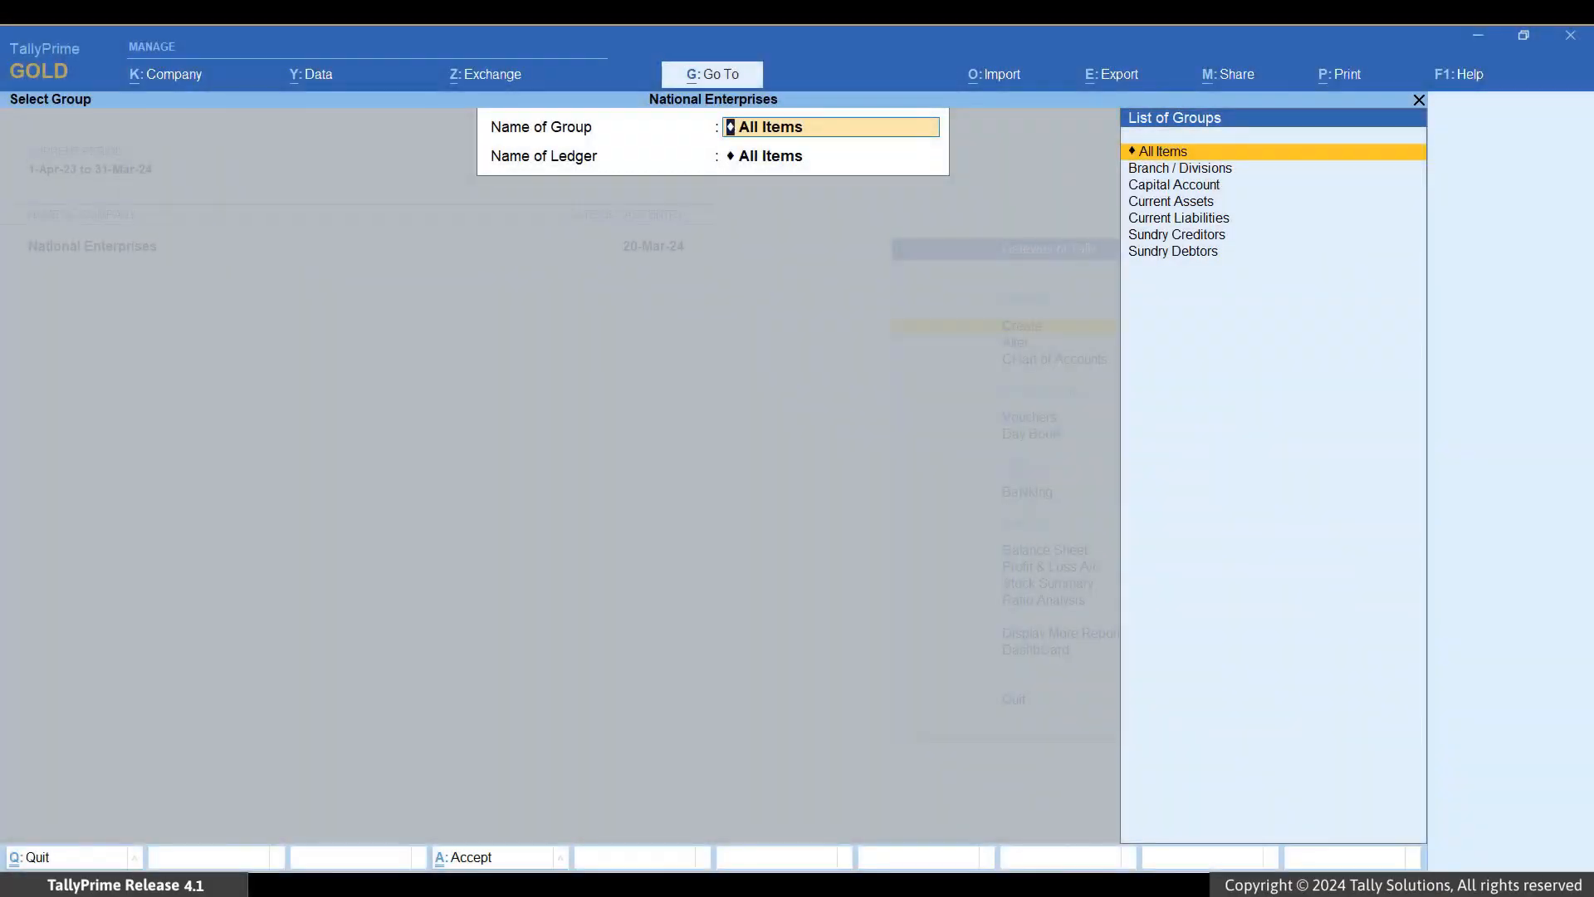
key("Down")
key("Down")
key("Down")
key("Down")
key("Down")
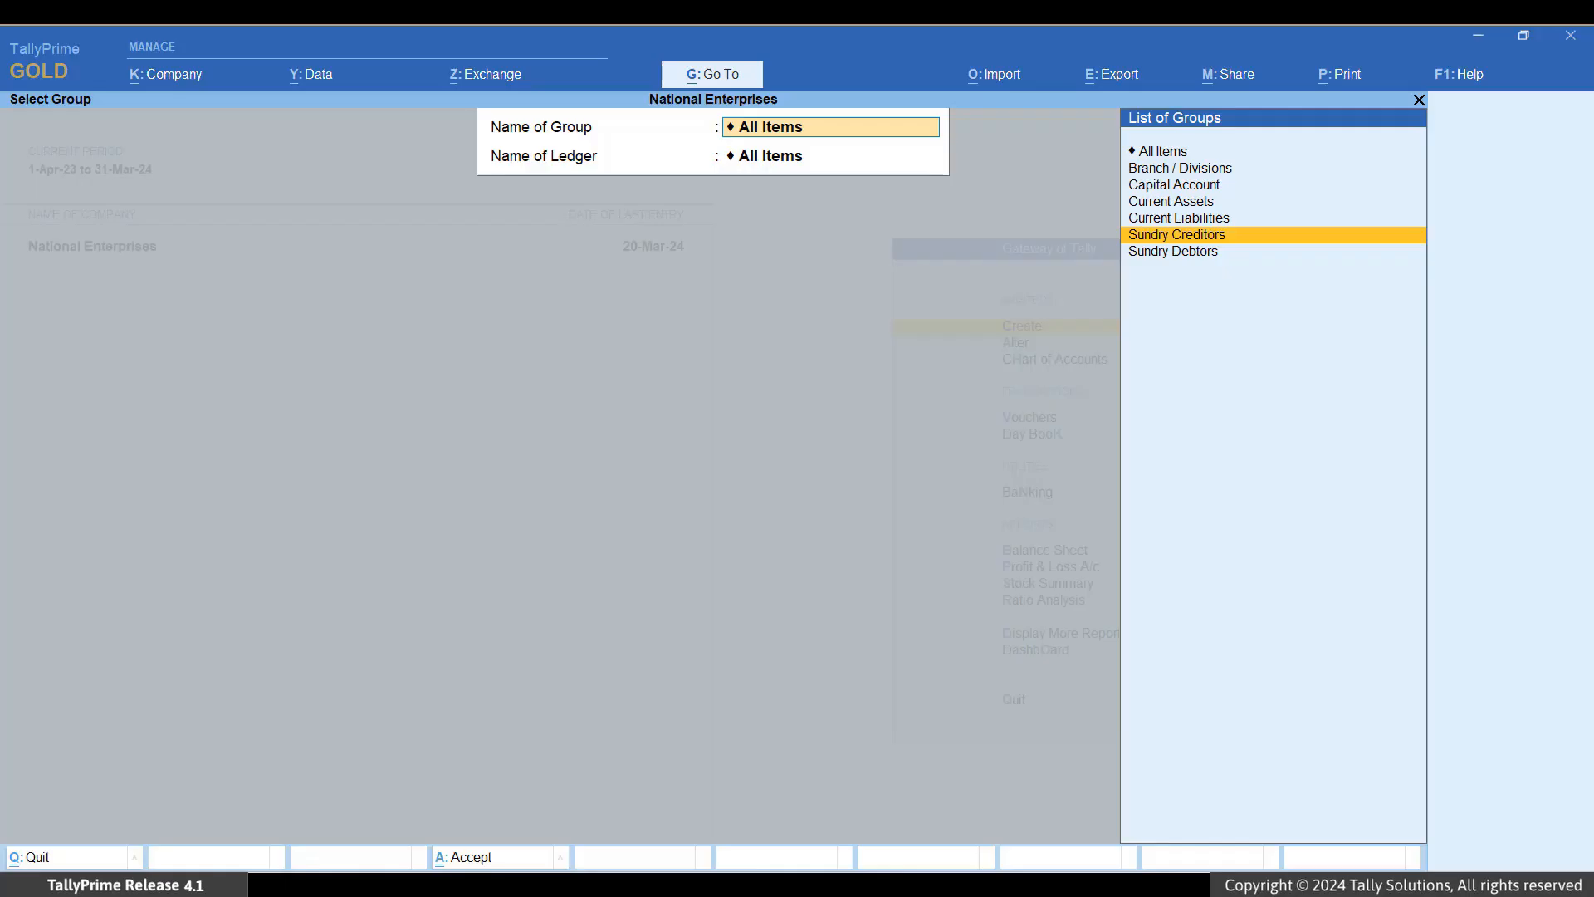
key("Return")
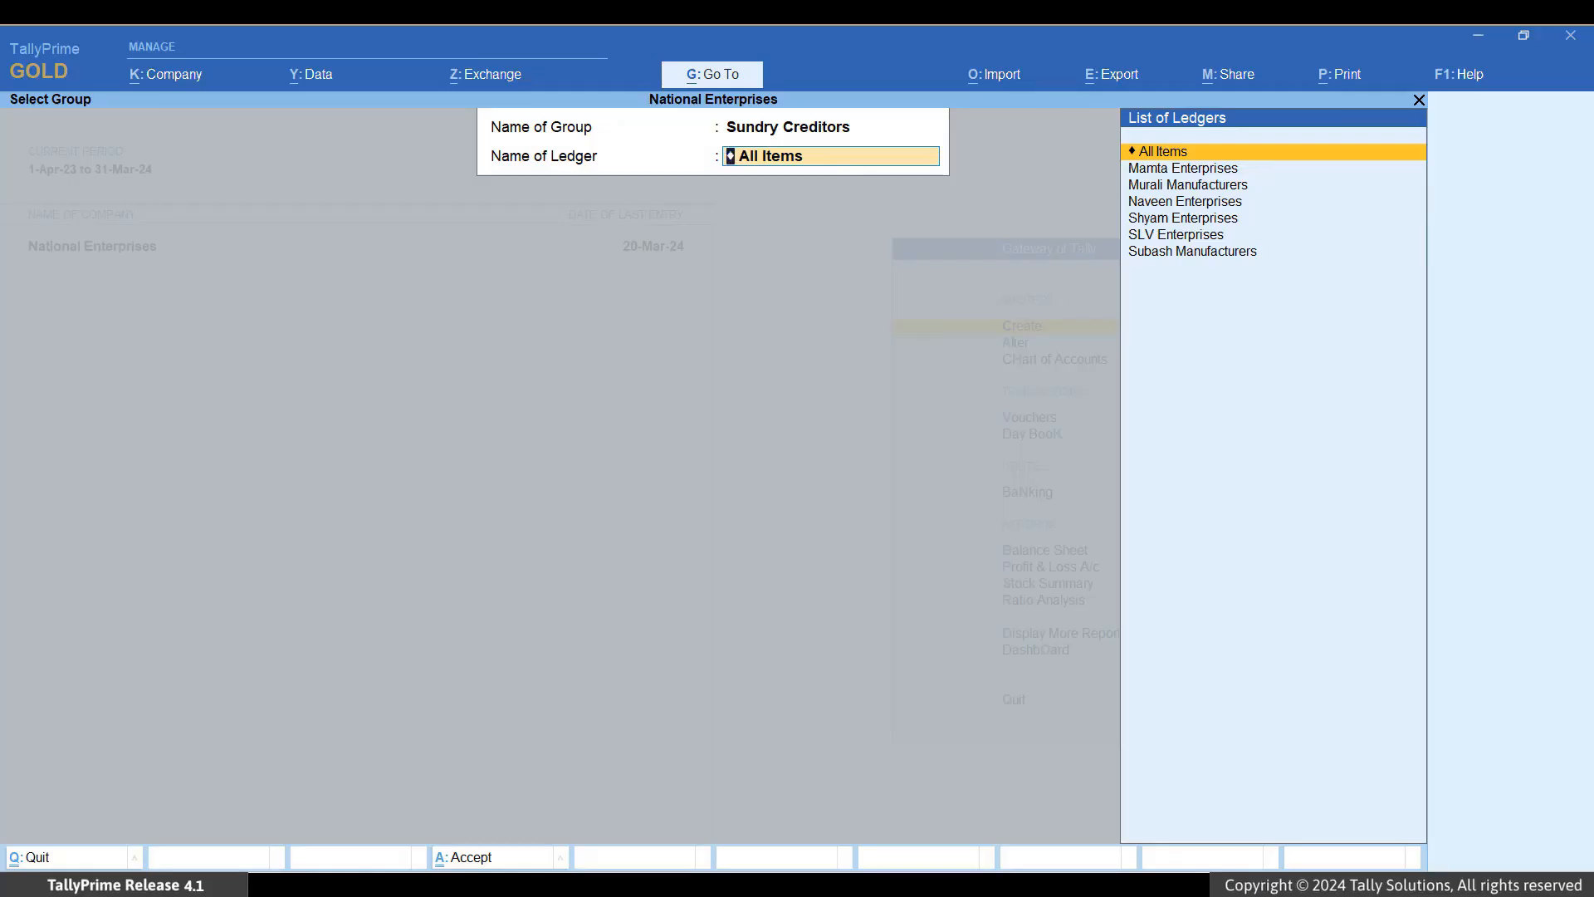
key("Return")
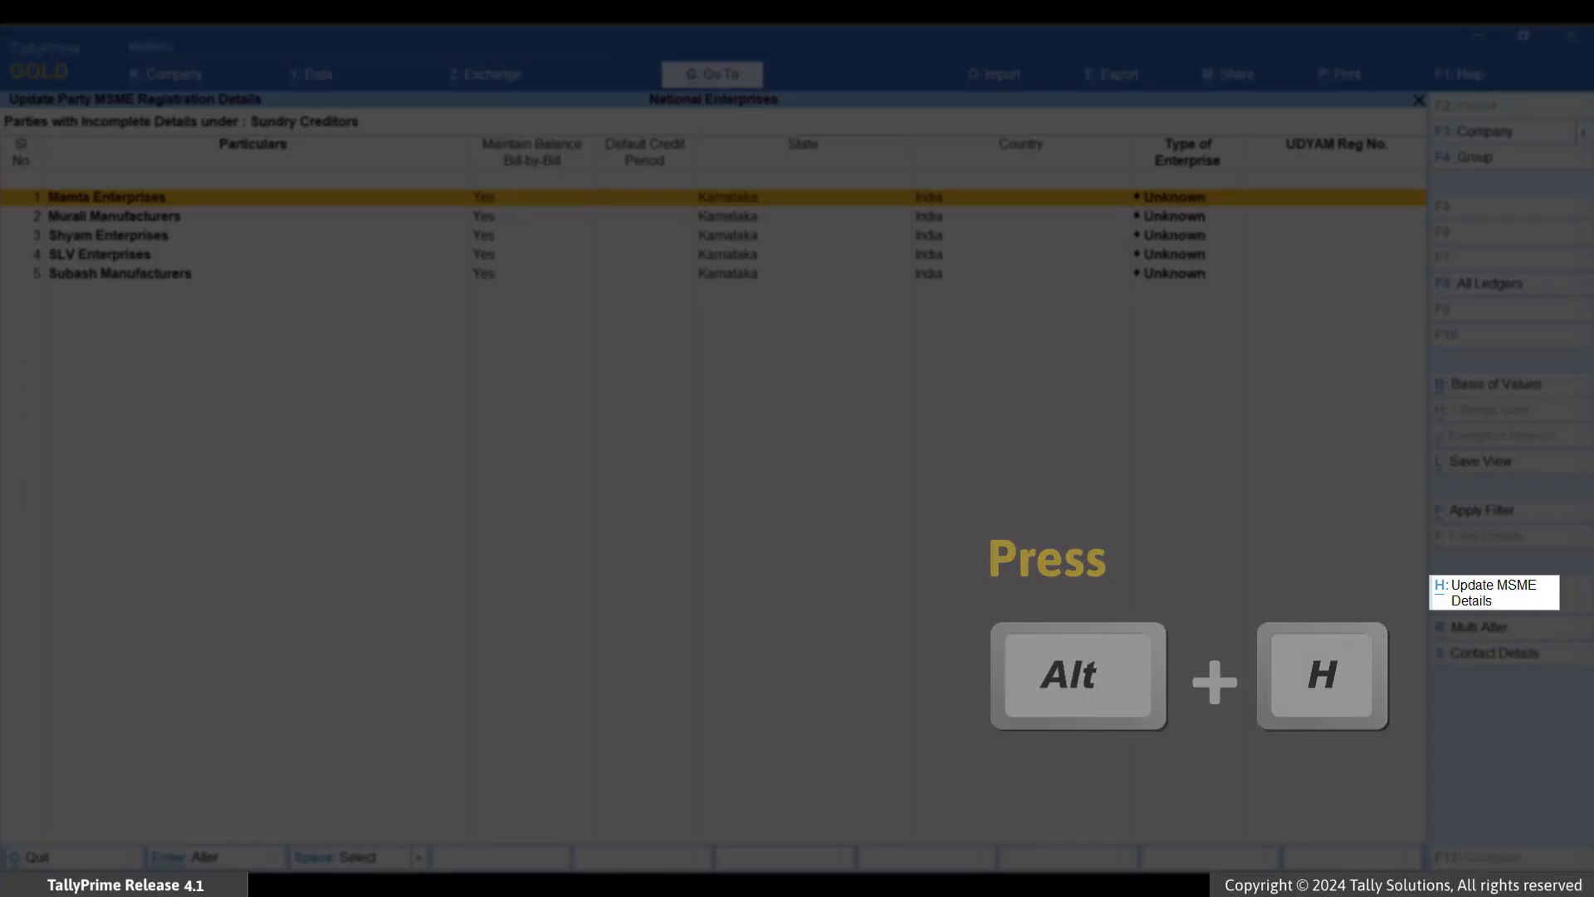
Update the MSME details of Mamta Enterprises with enterprise type Micro and its UDYAM registration number.
key("alt+h")
key("Down")
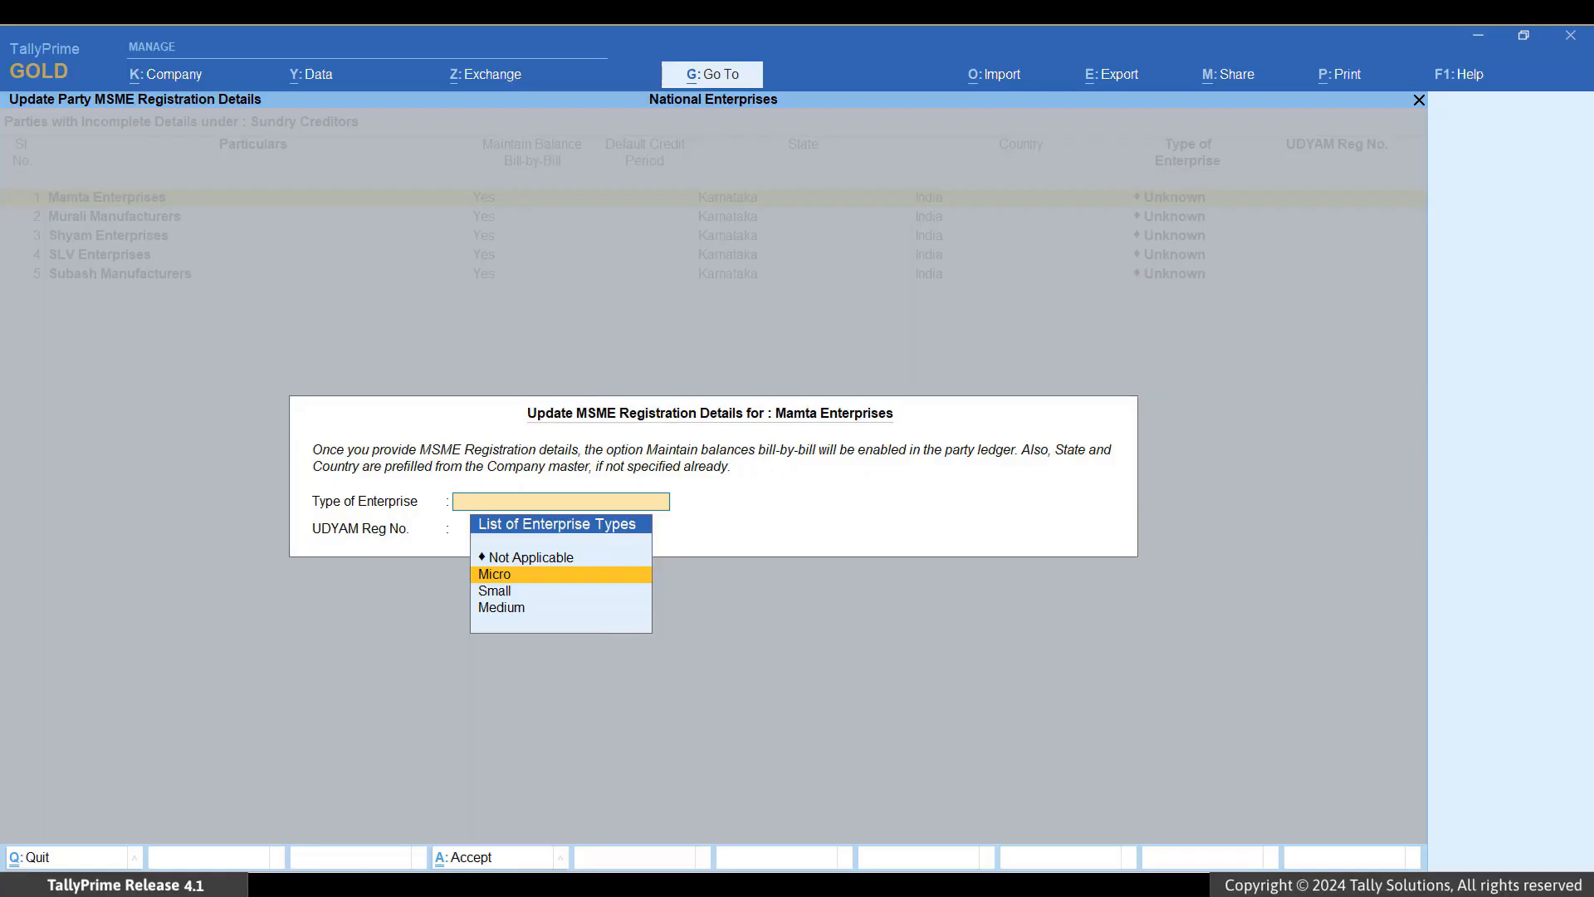
key("Return")
type("UDYAM-KA-01")
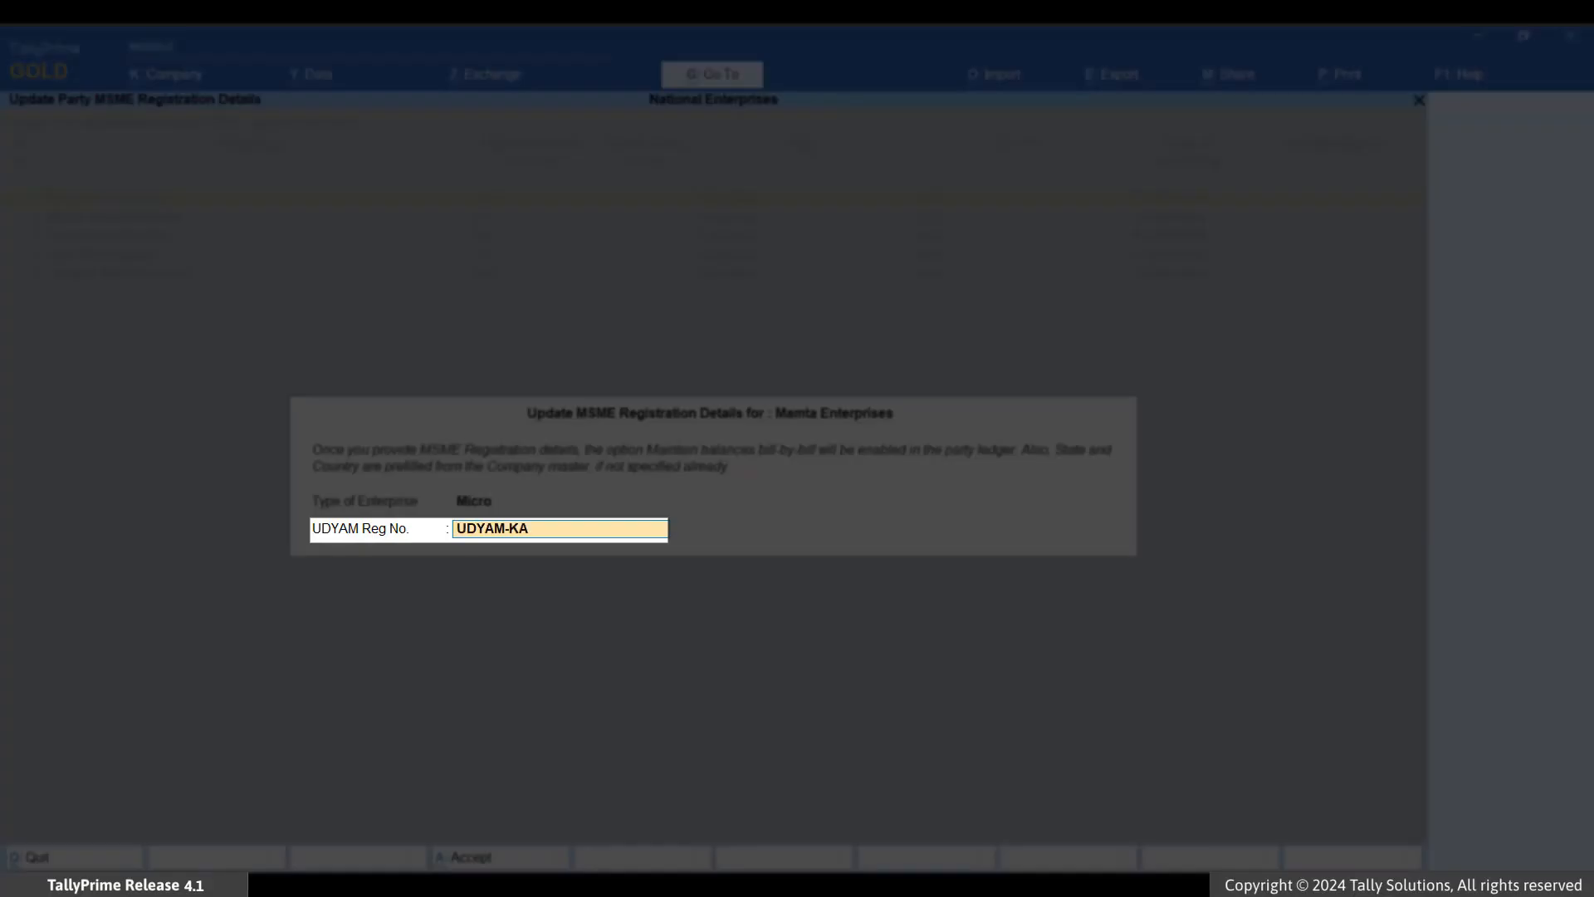
type("-4567890")
key("Return")
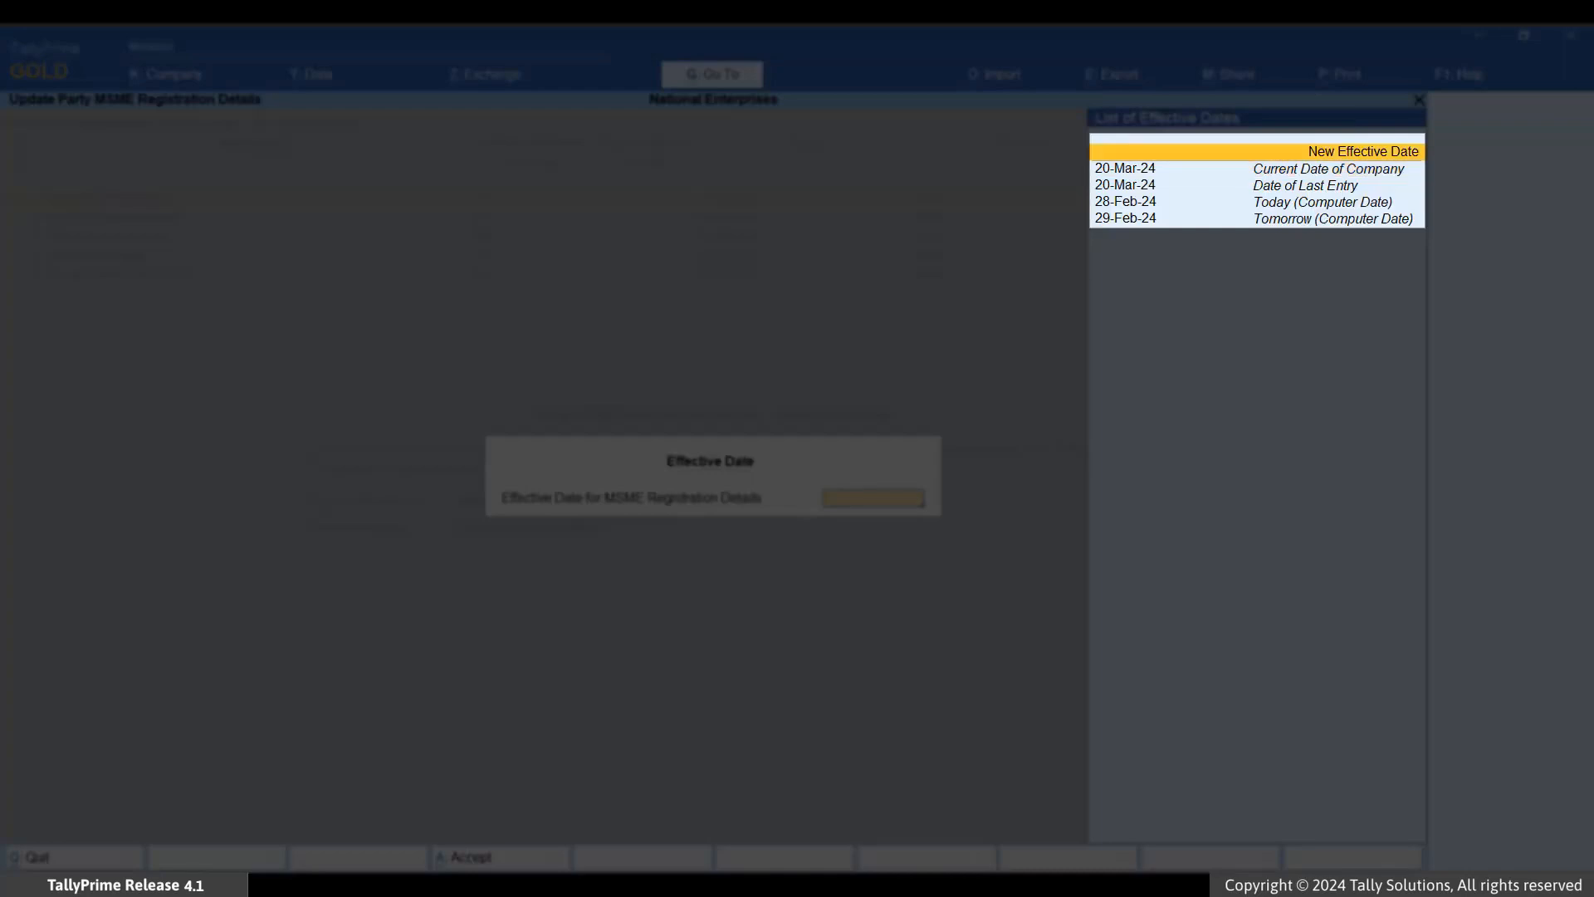
Set a new effective date of 1-7-23 for Mamta Enterprises and accept the MSME update.
key("Return")
type("1")
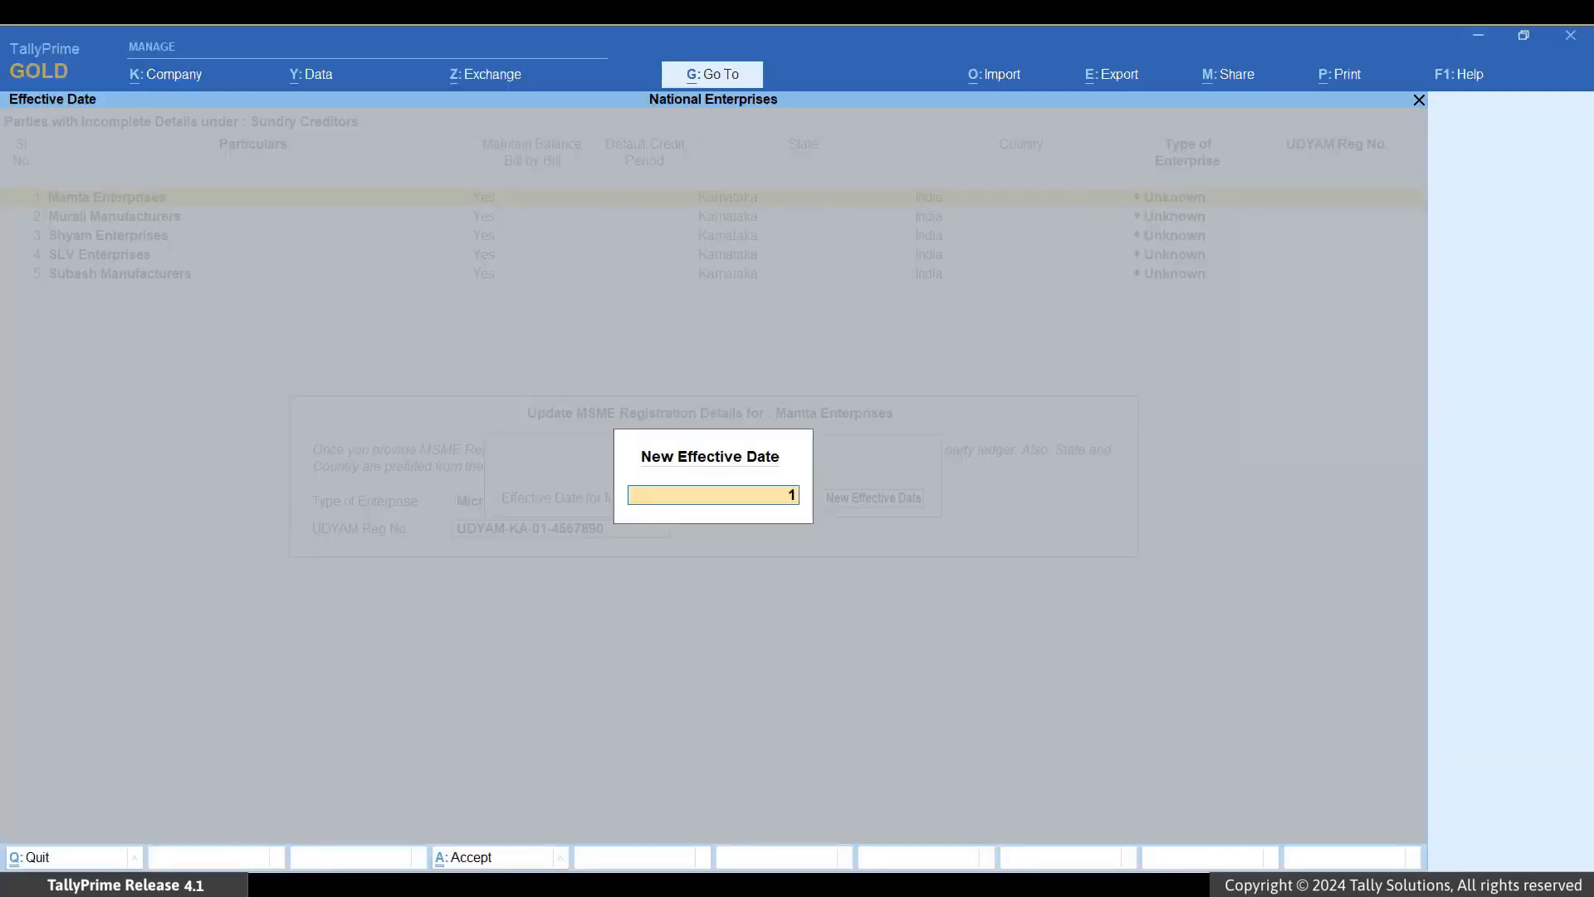
type("-7-23")
key("Return")
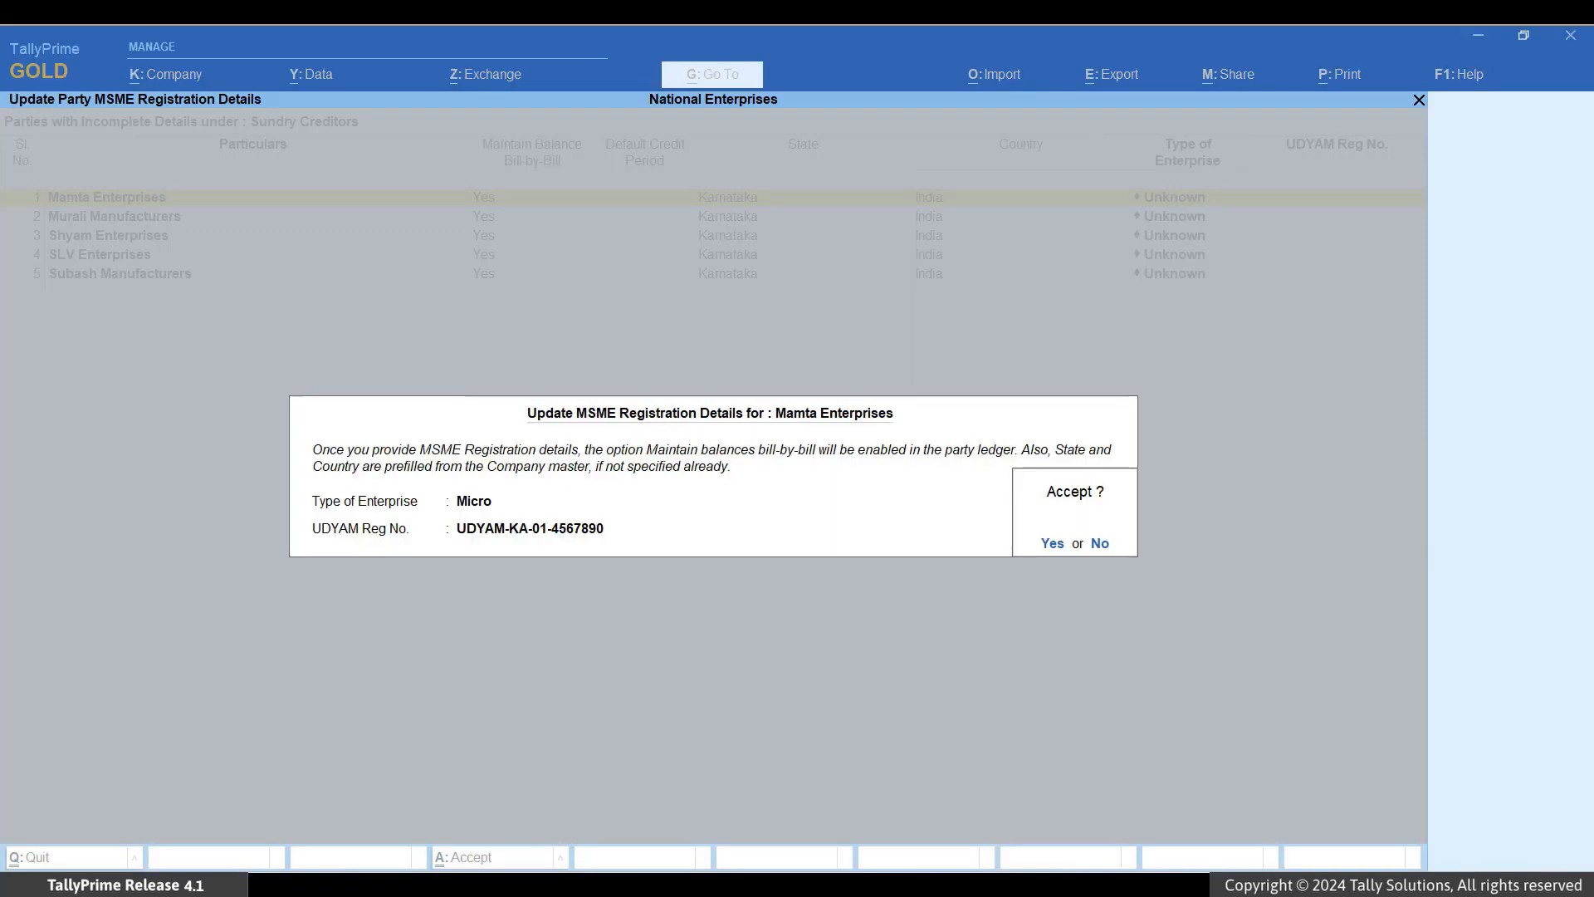
key("y")
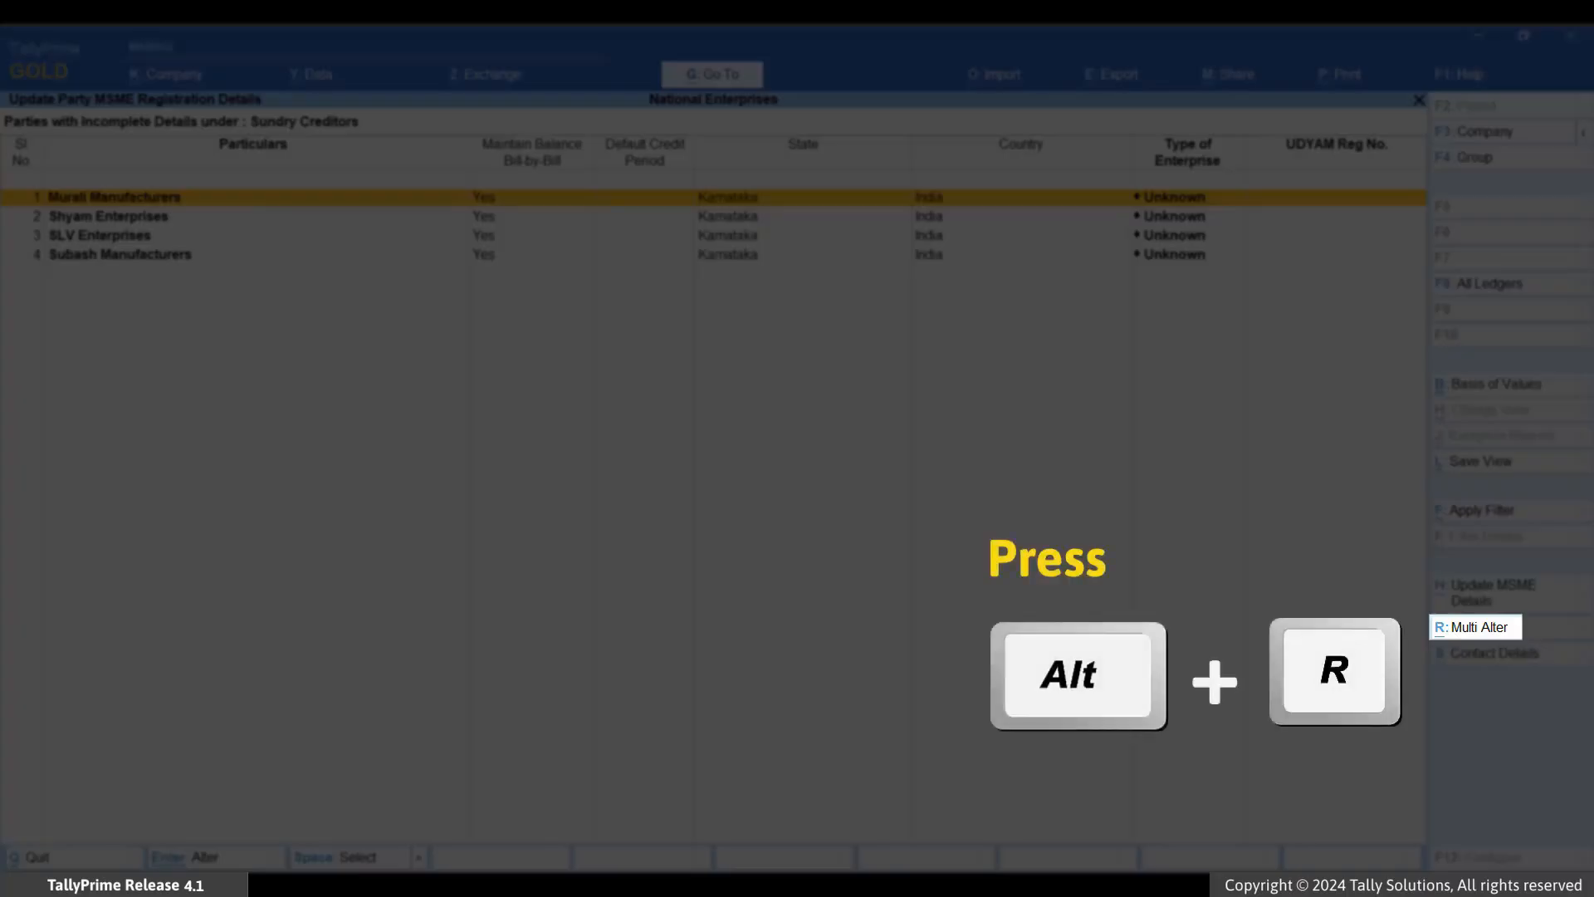
Start Multi Alter and give Murali Manufacturers a default credit period of 45 days and enterprise type Small.
key("alt+r")
type("45")
key("Return")
key("Return")
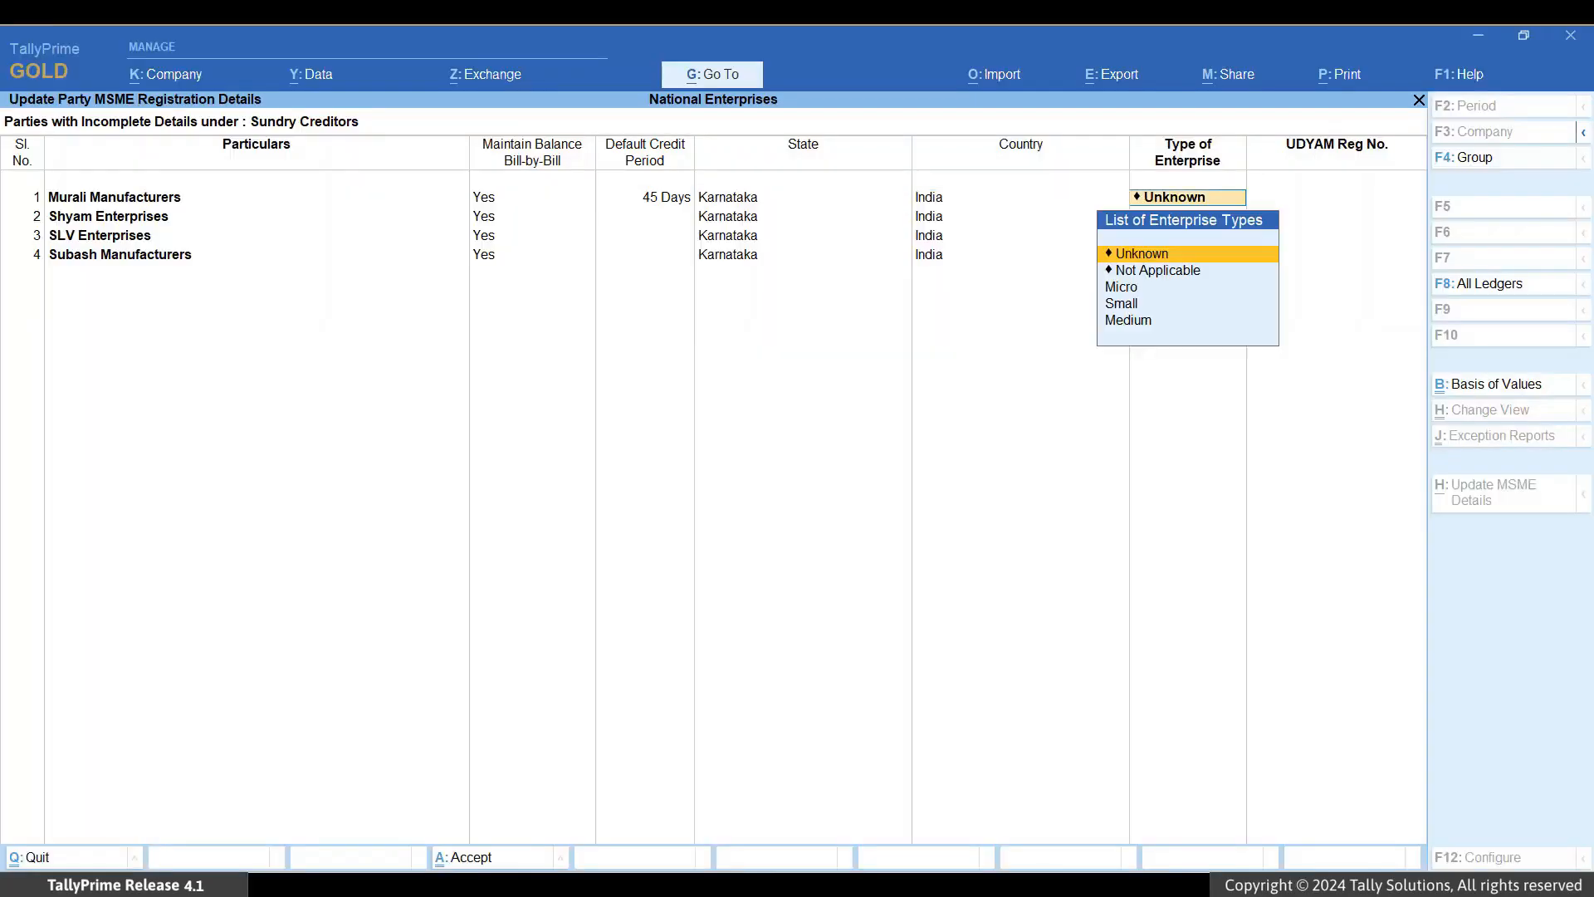
key("Down")
key("Down")
key("Down")
key("Return")
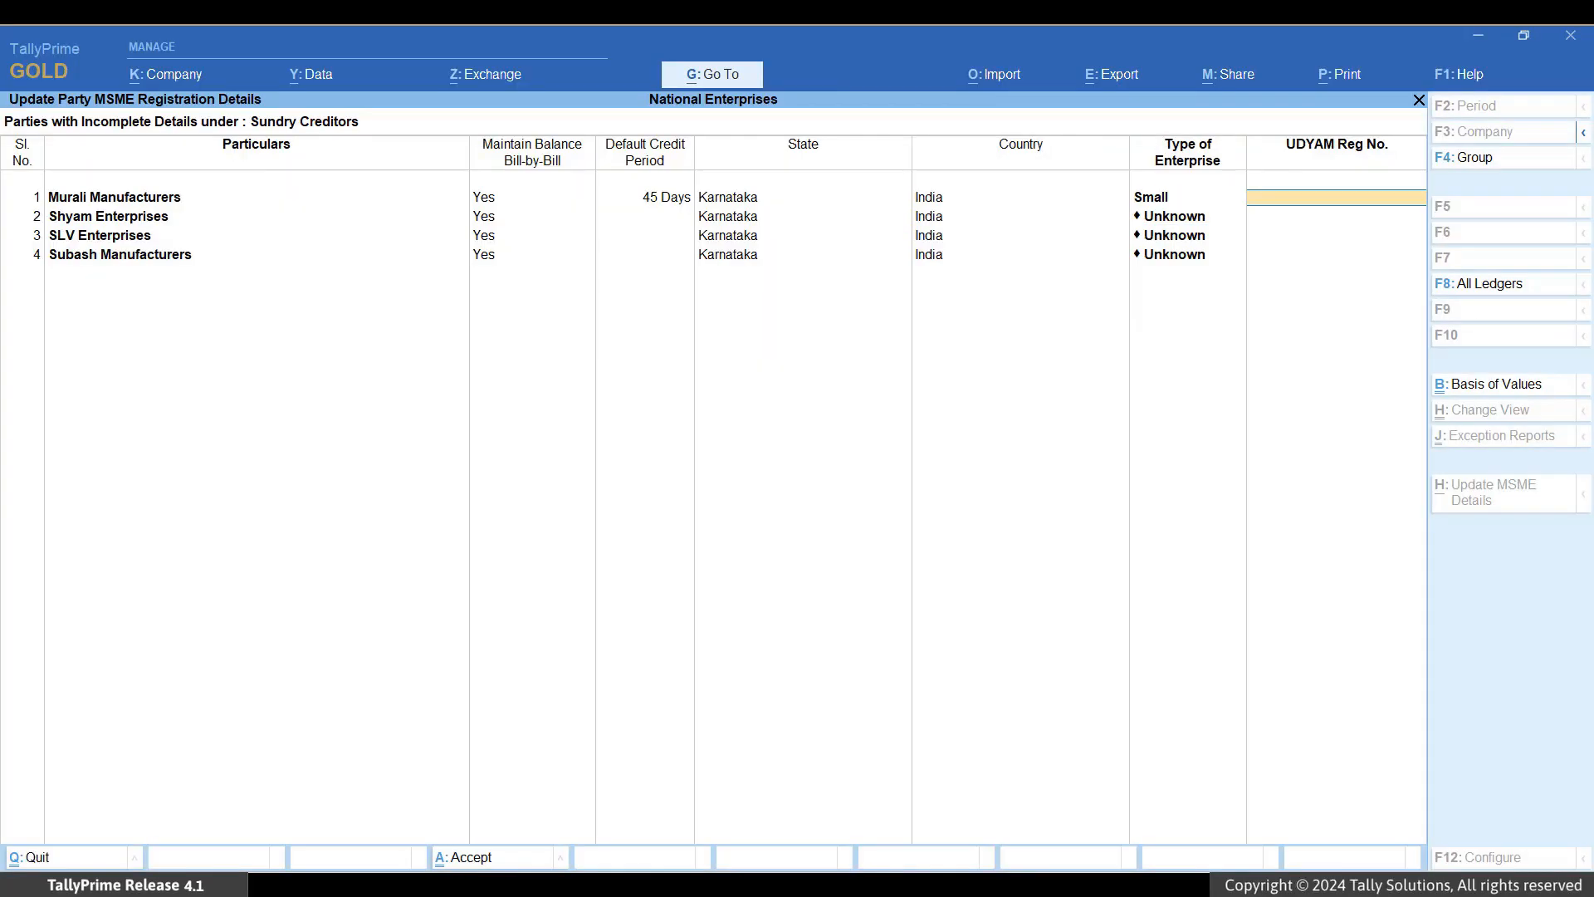
Enter the UDYAM registration number for Murali Manufacturers with a new effective date of 1-6-23.
type("UDYAM-KA-01")
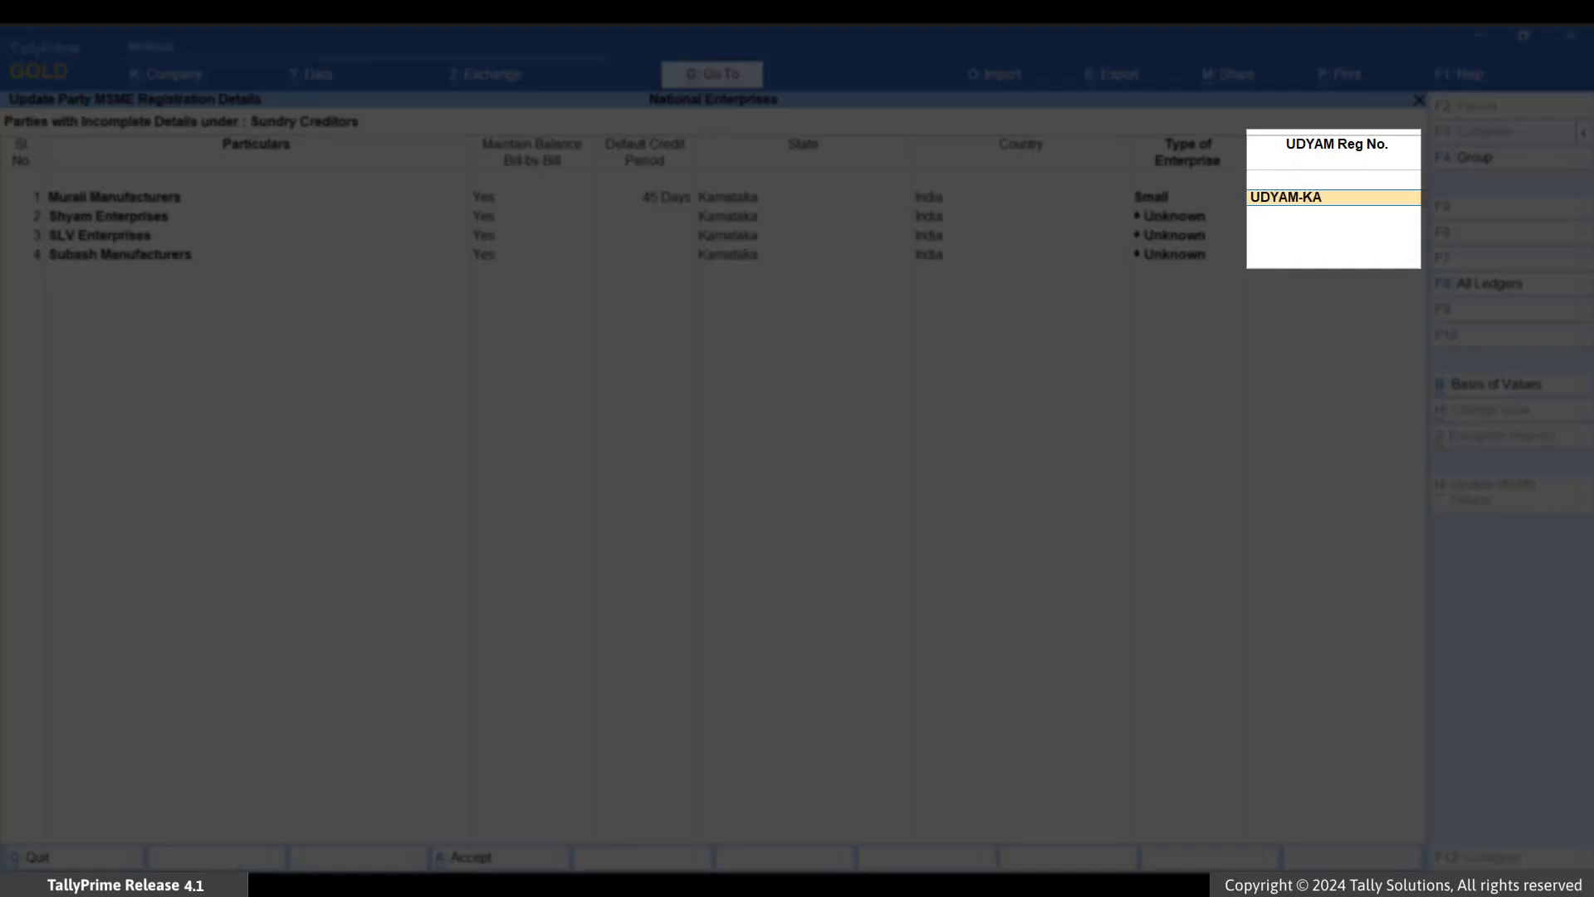
type("-7766554")
key("ctrl+a")
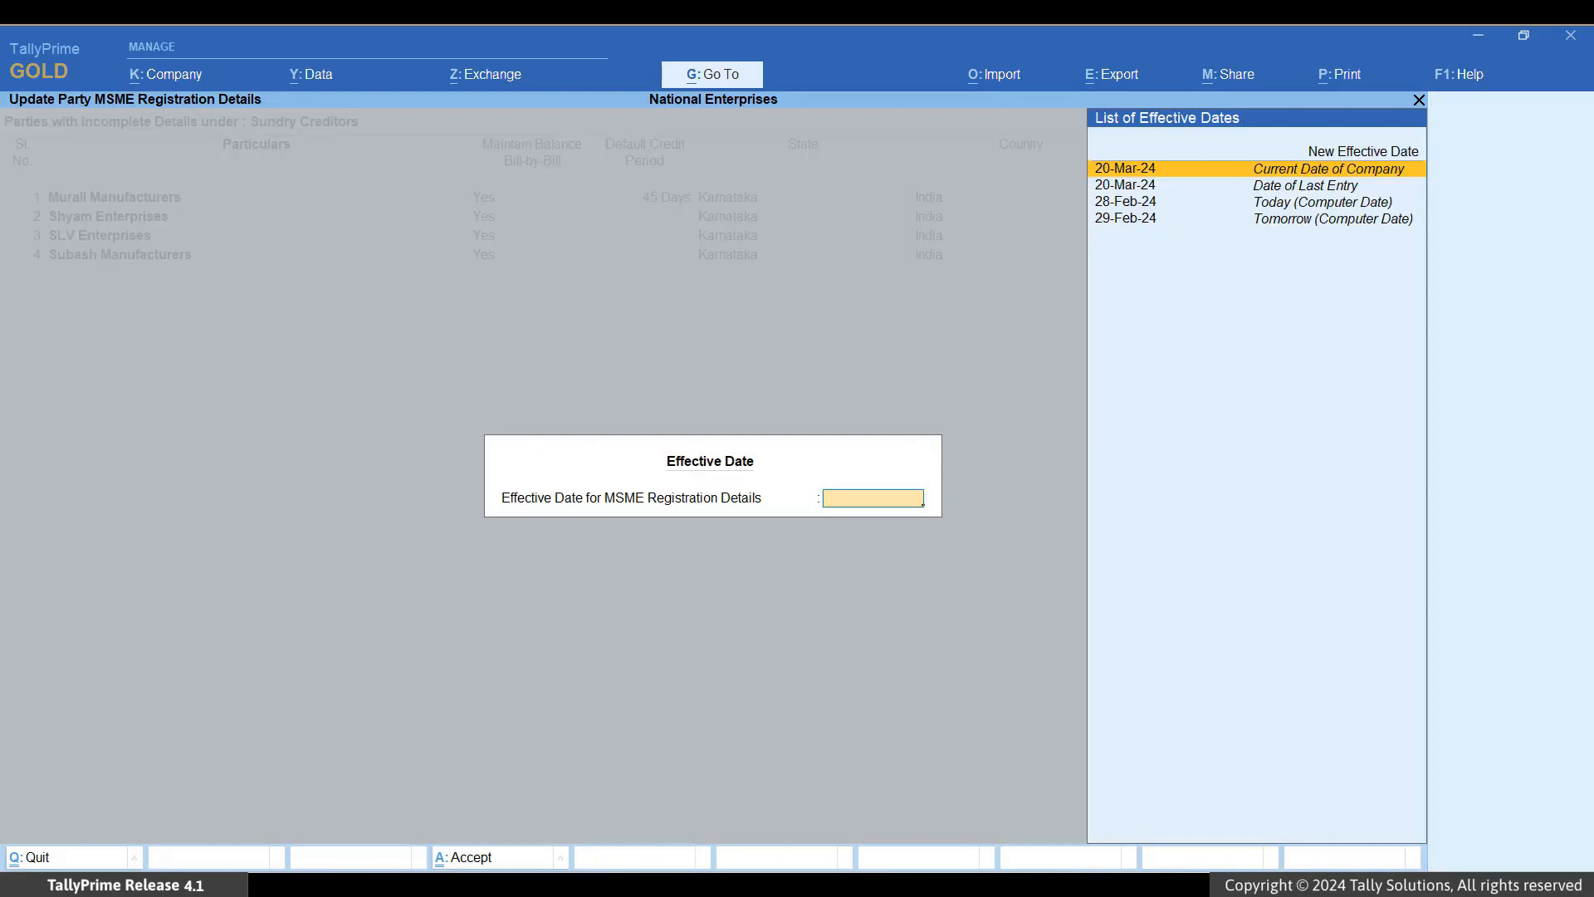
key("Up")
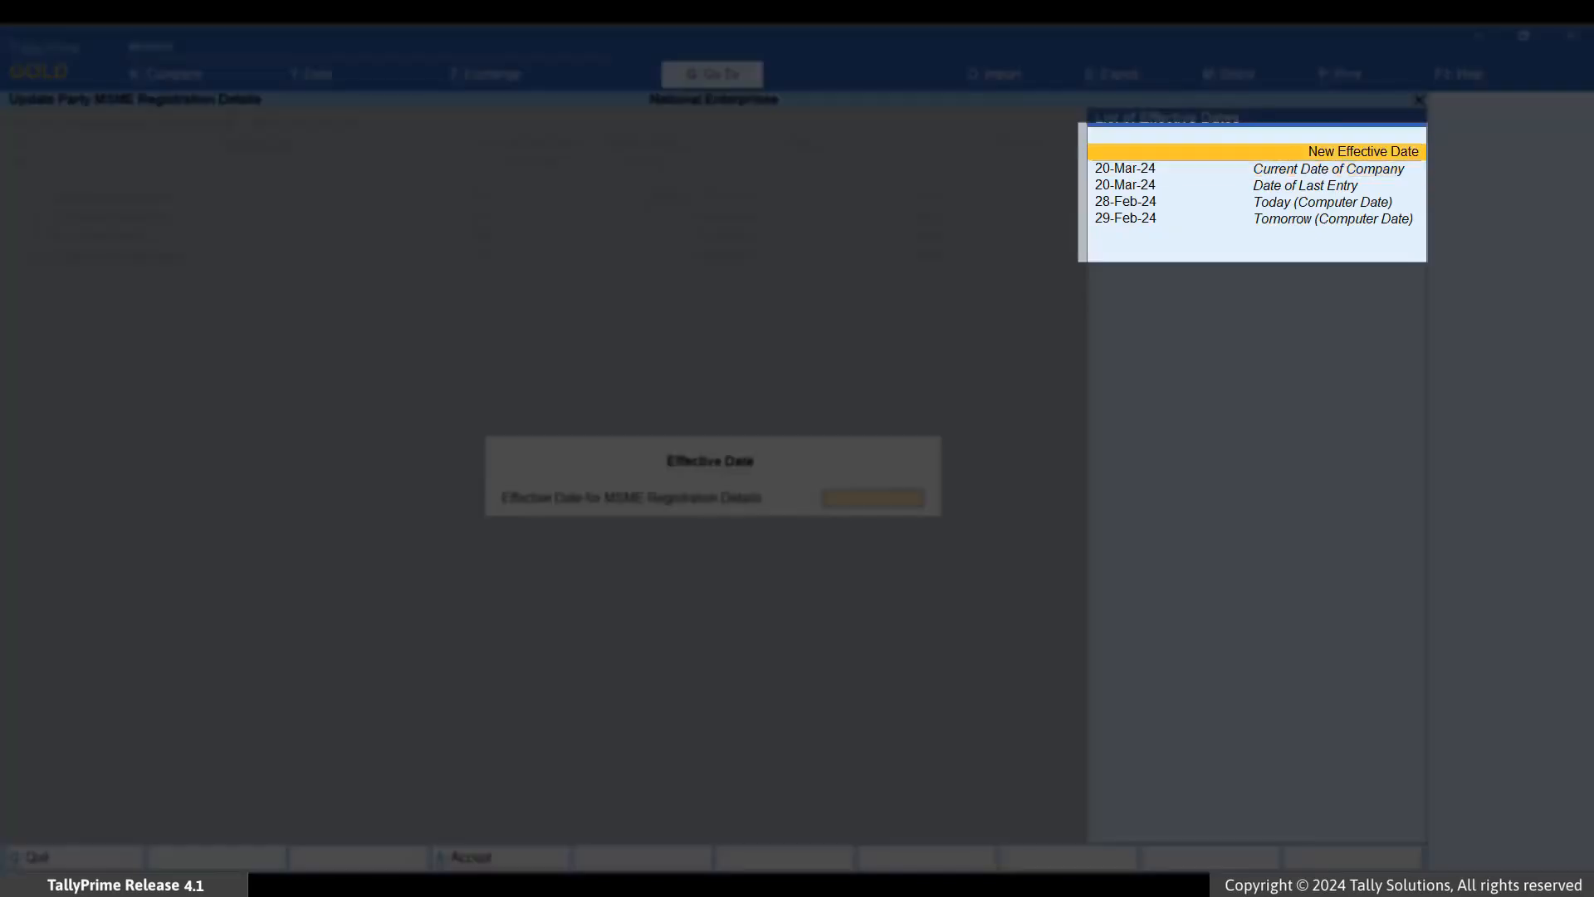
key("Return")
type("1-6-23")
key("Return")
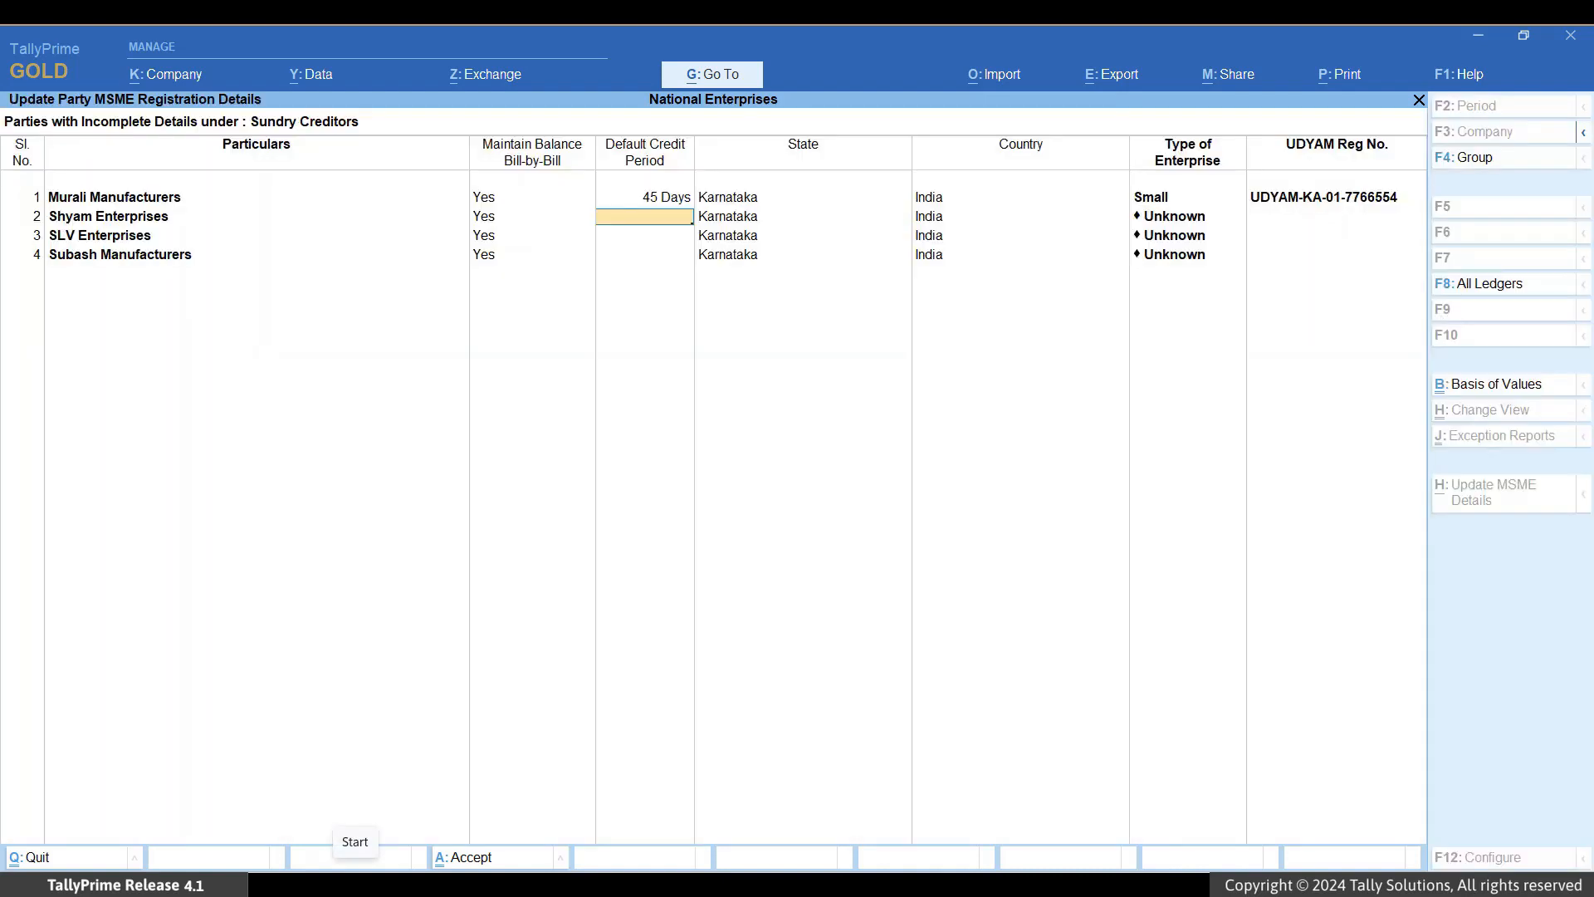
Give Shyam Enterprises a default credit period of 30 days, enterprise type Micro and its UDYAM registration number.
type("30")
key("Return")
key("Down")
key("Down")
key("Return")
type("UDYAM-KA")
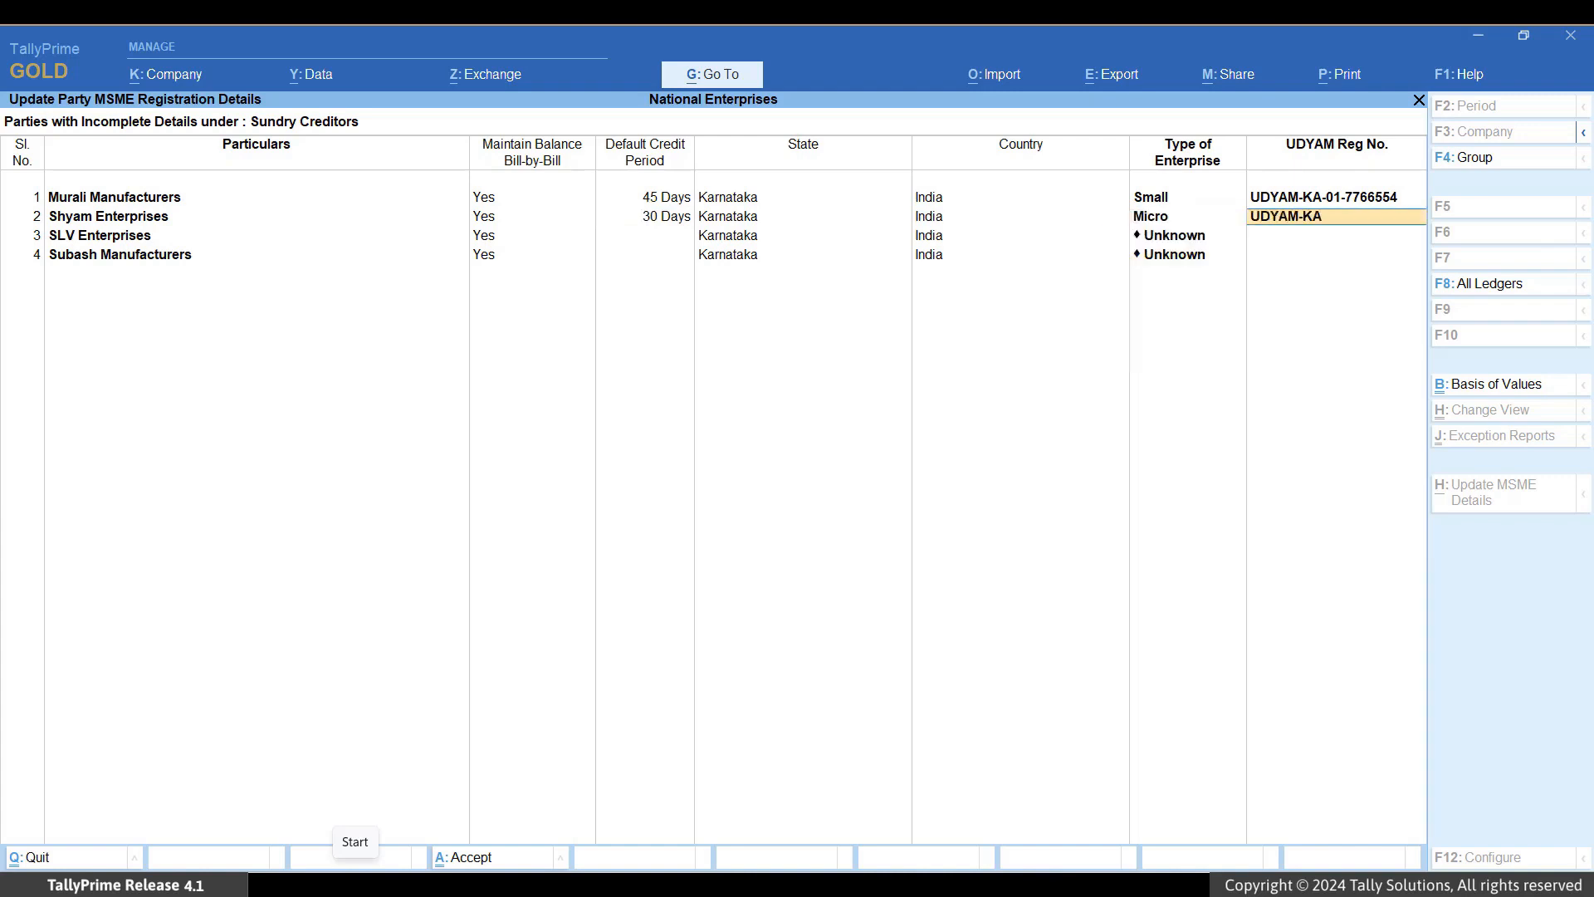
type("-00-0987654")
key("Return")
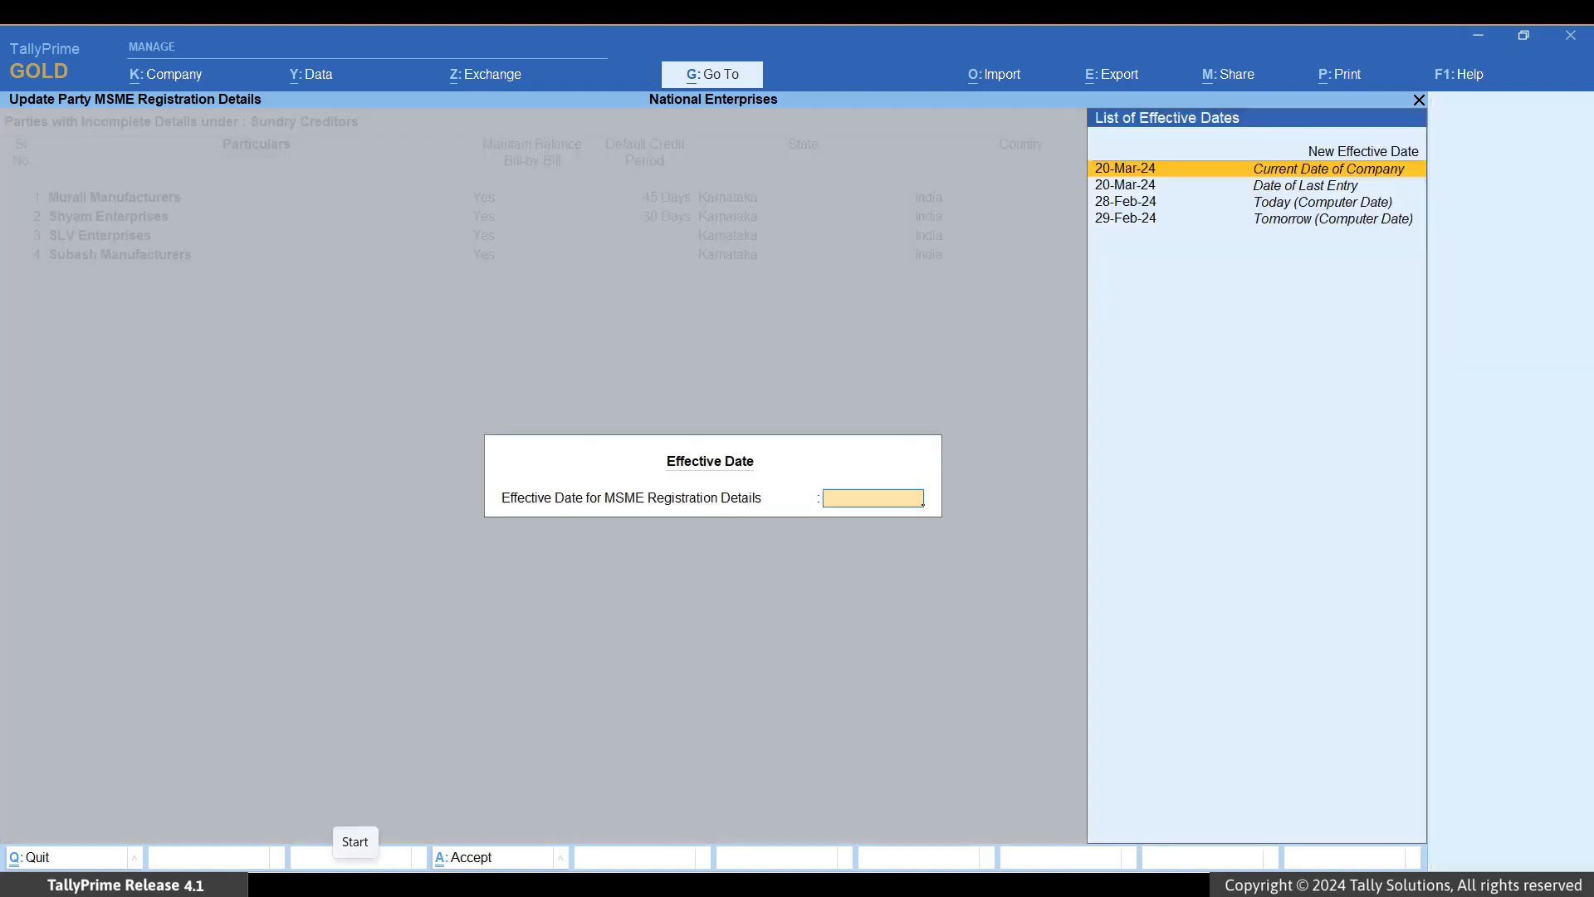
Enter a new effective date for the MSME registration details of Shyam Enterprises.
key("Up")
key("Return")
type("01-04-23")
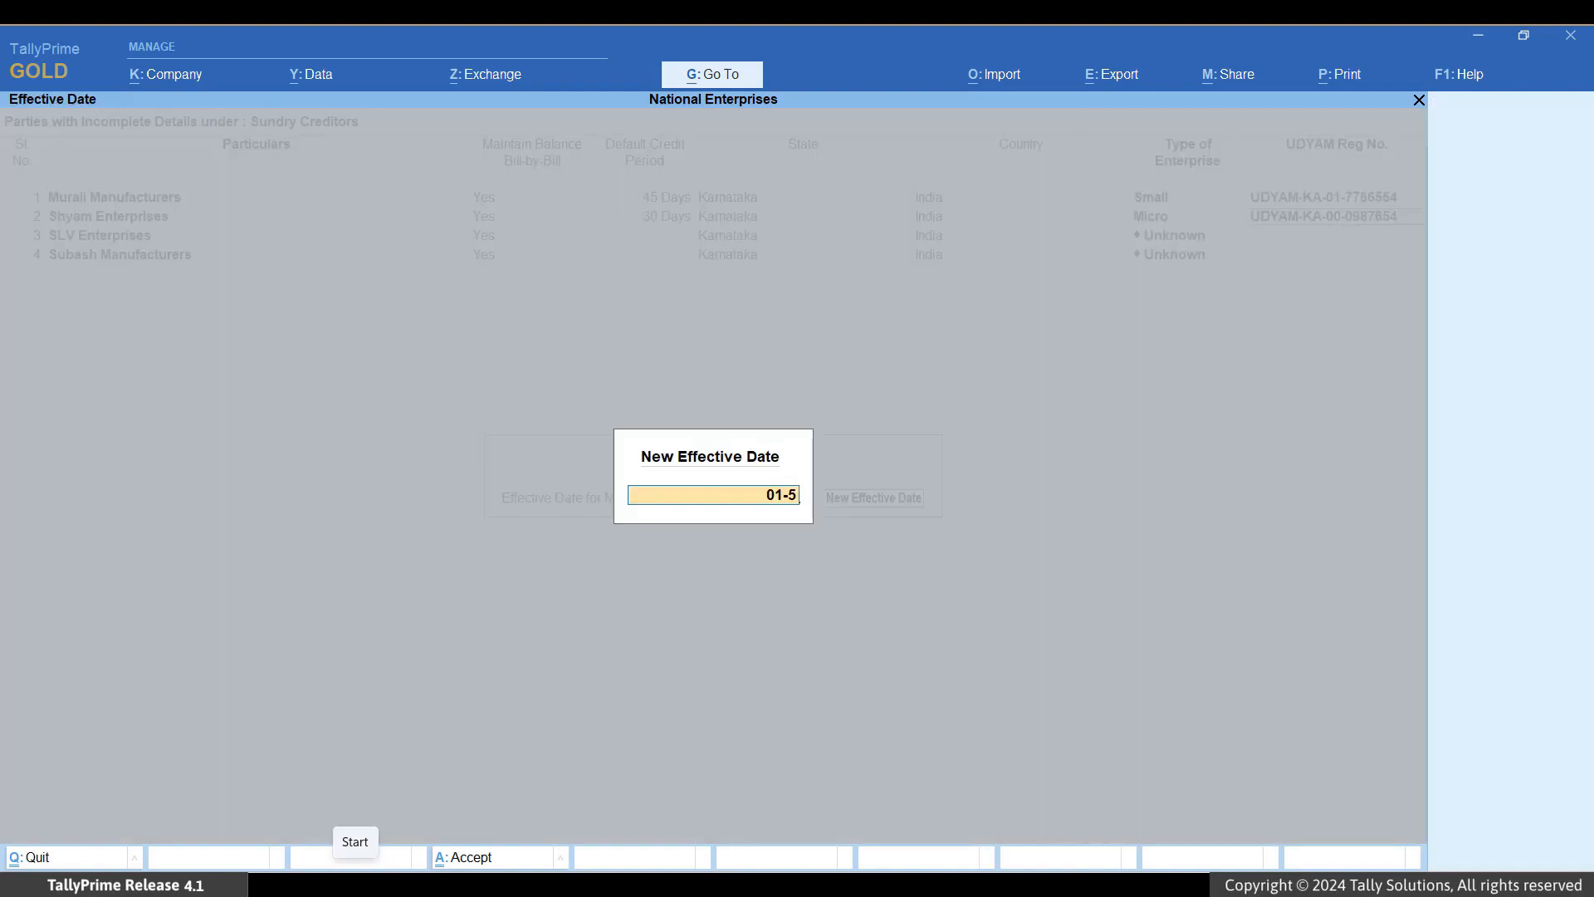
key("Return")
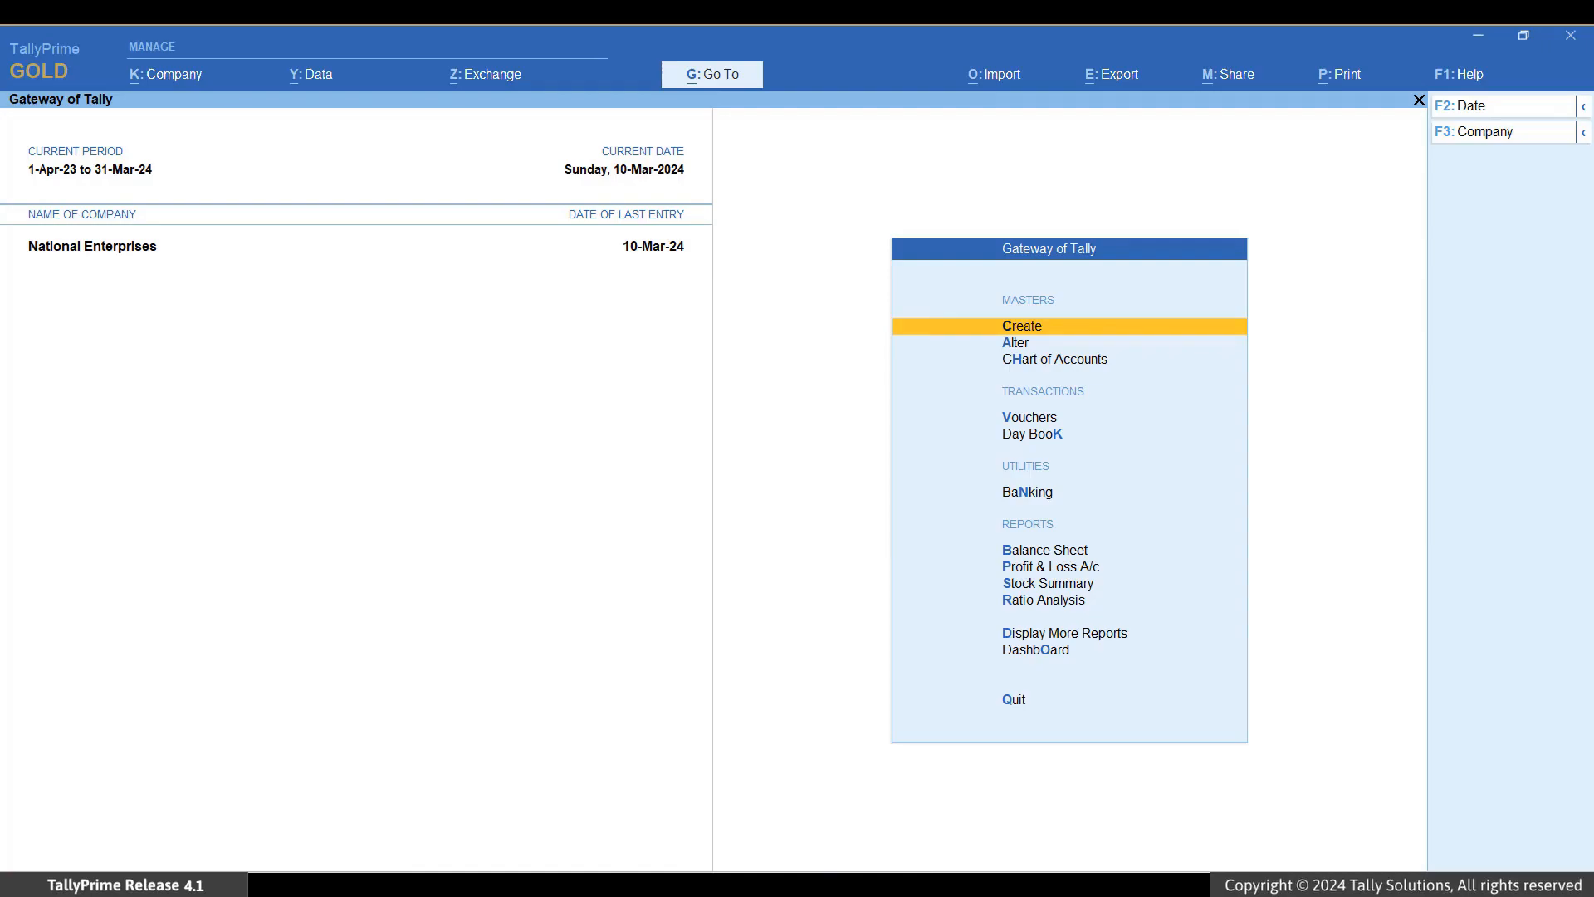
Start a masters import and select the supplier worksheet of suppliers.xlsx from the F:\Import folder.
key("alt+o")
key("alt+o")
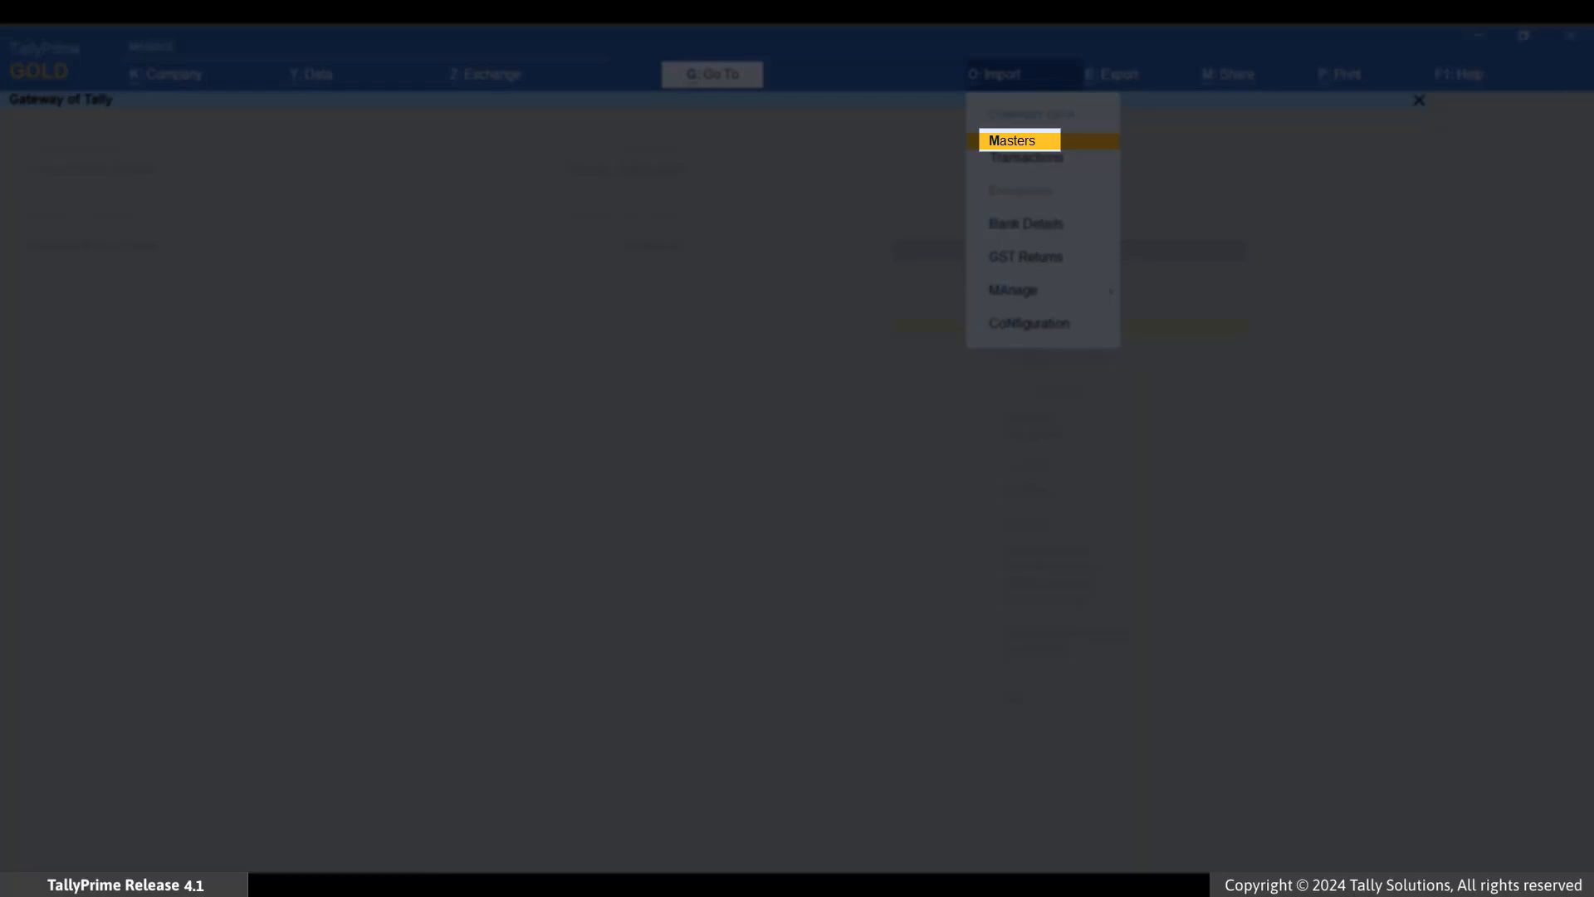
key("Return")
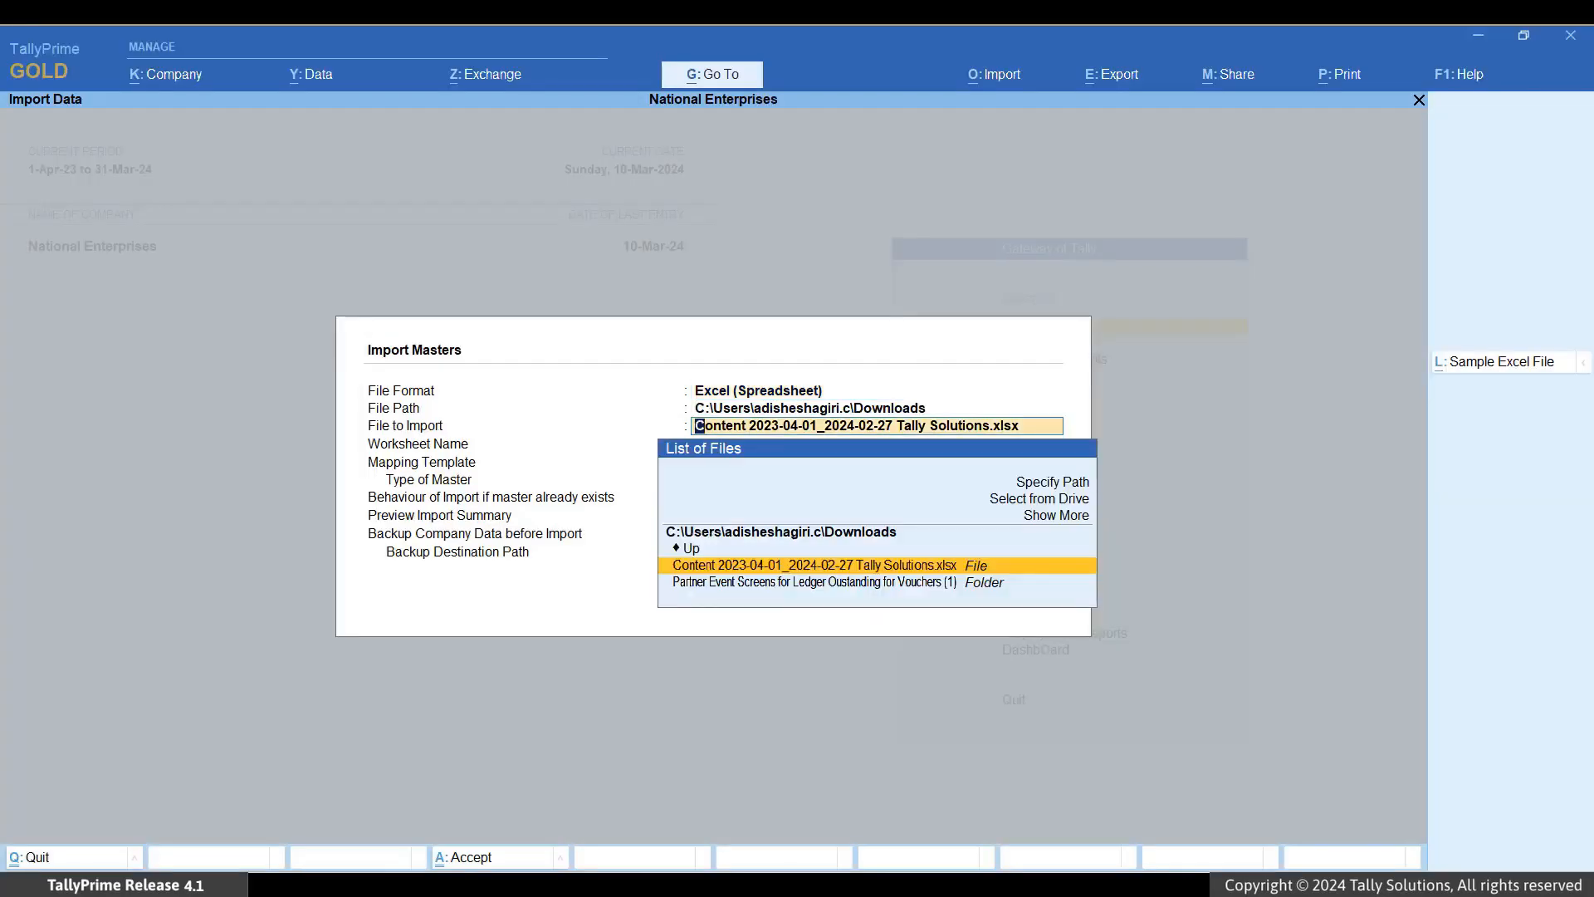
key("Up")
key("Up")
key("Up")
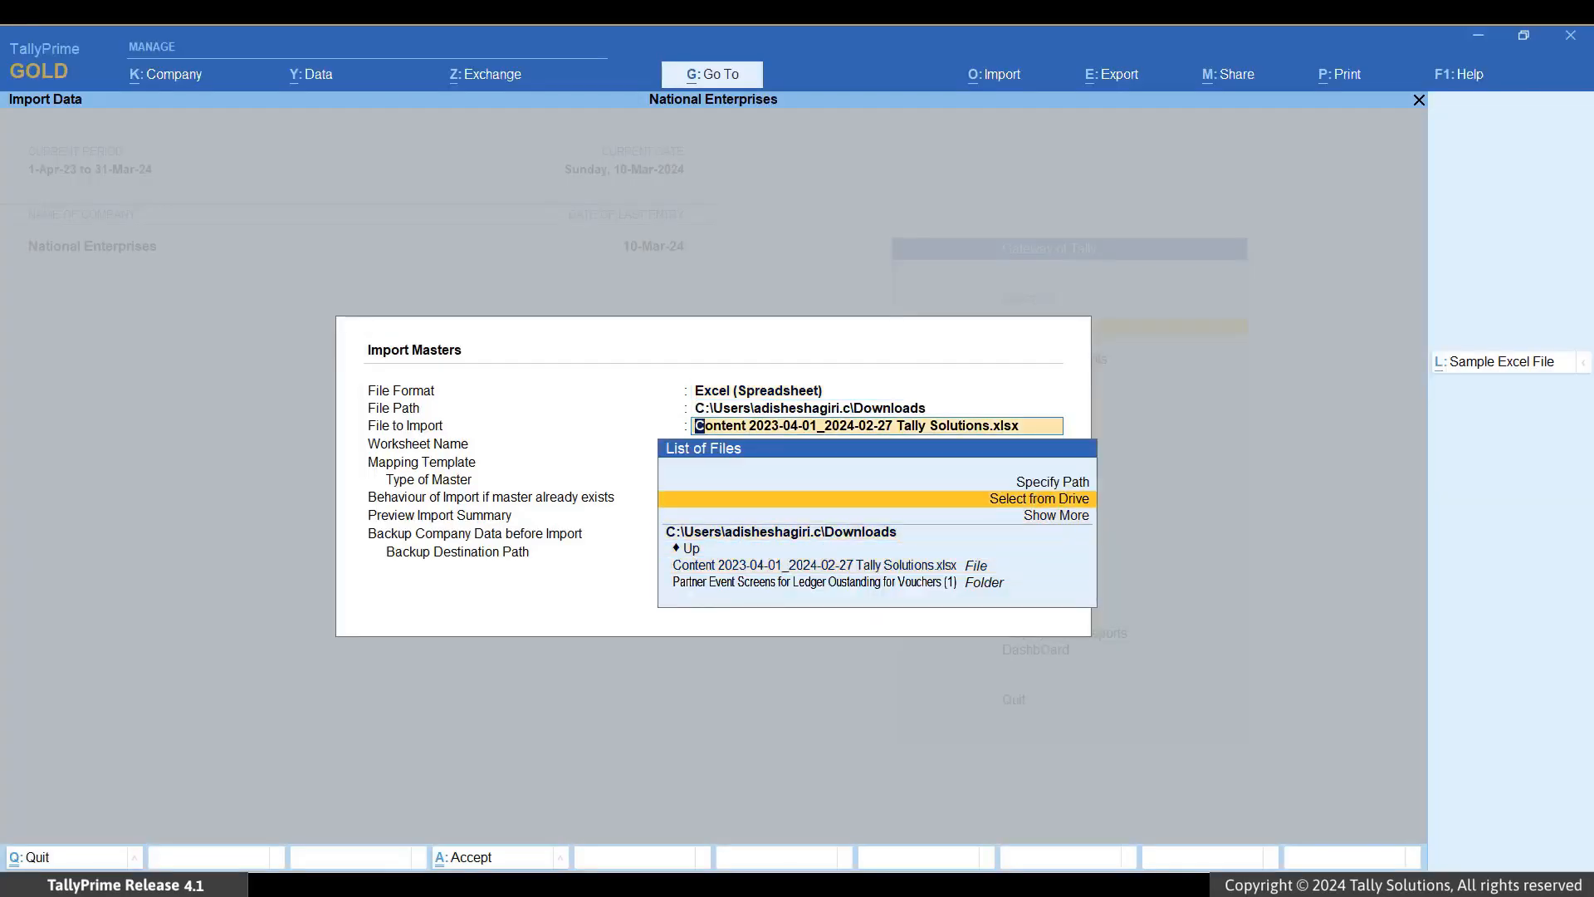
key("Return")
key("Down")
key("Return")
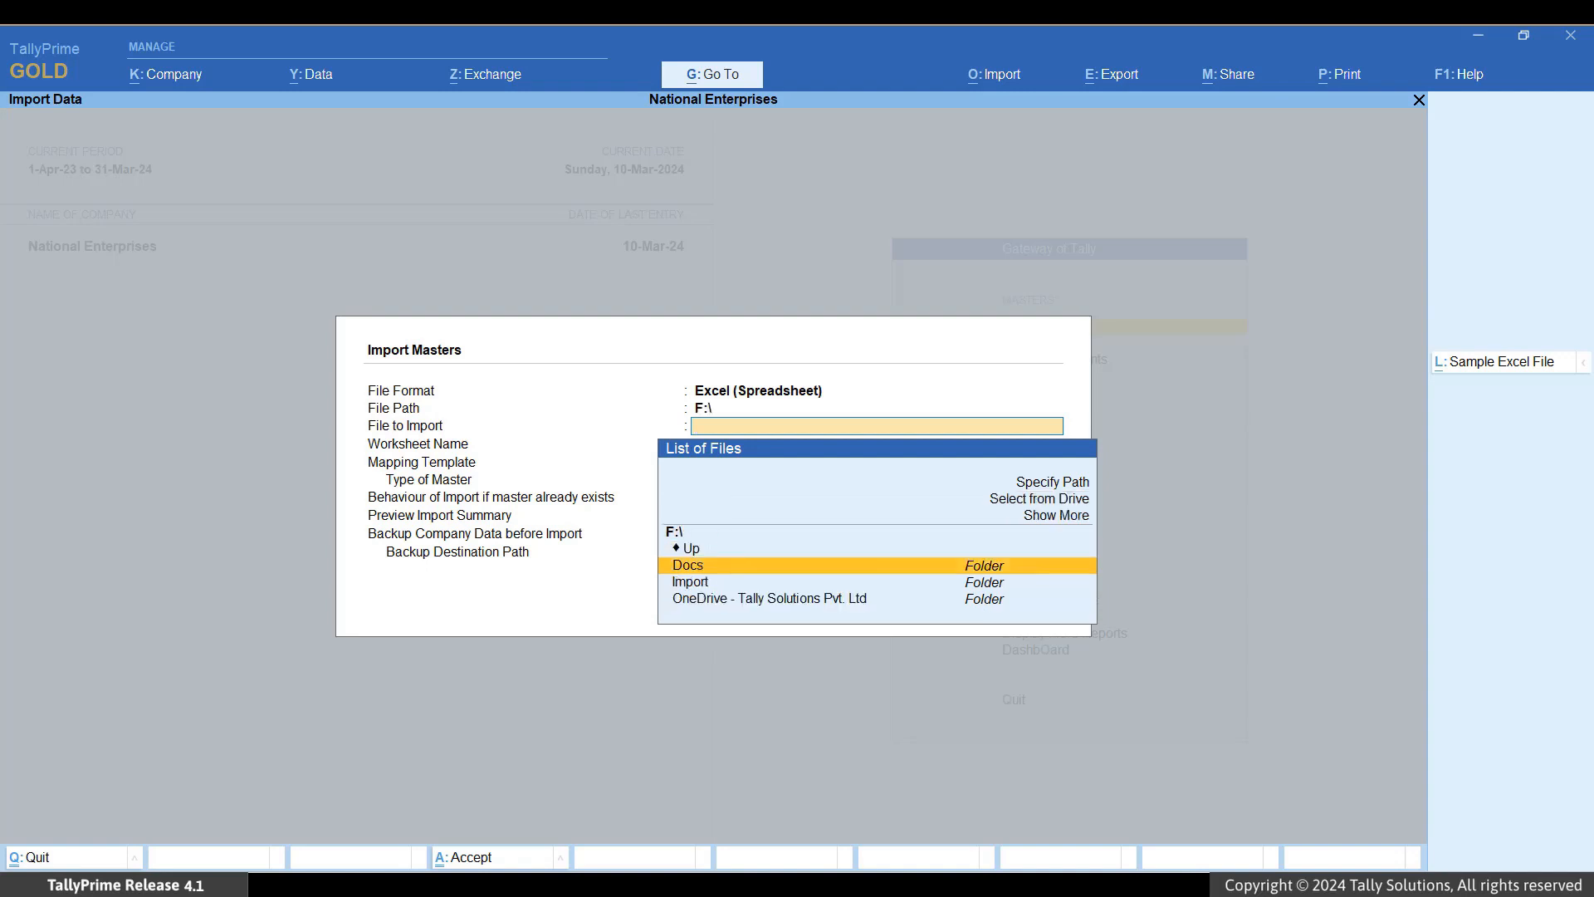
key("Down")
key("Return")
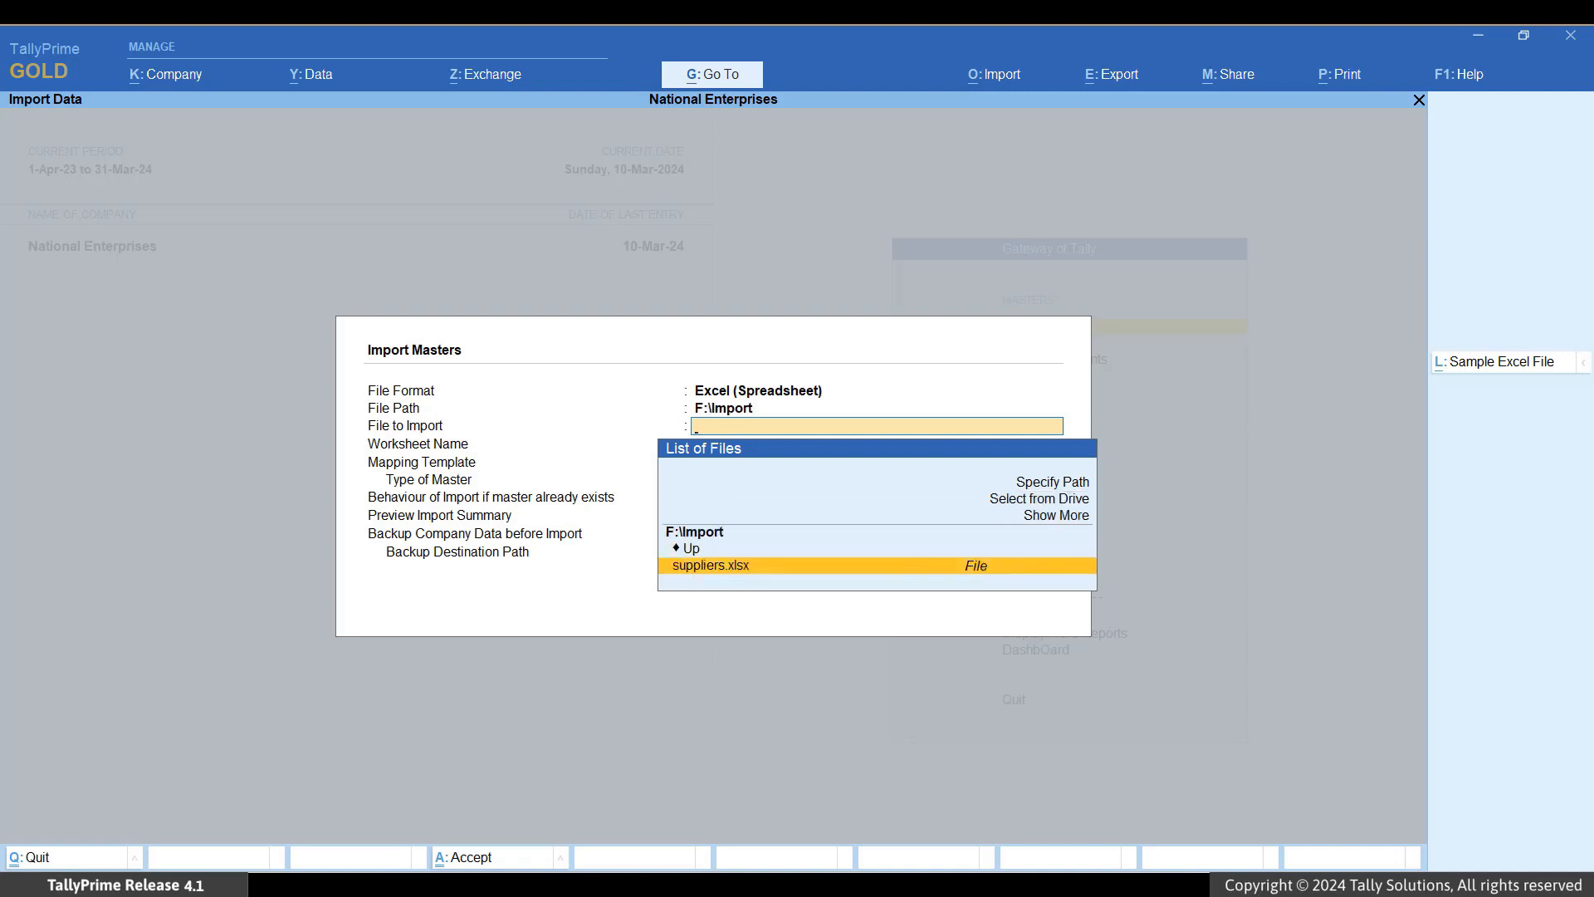
key("Return")
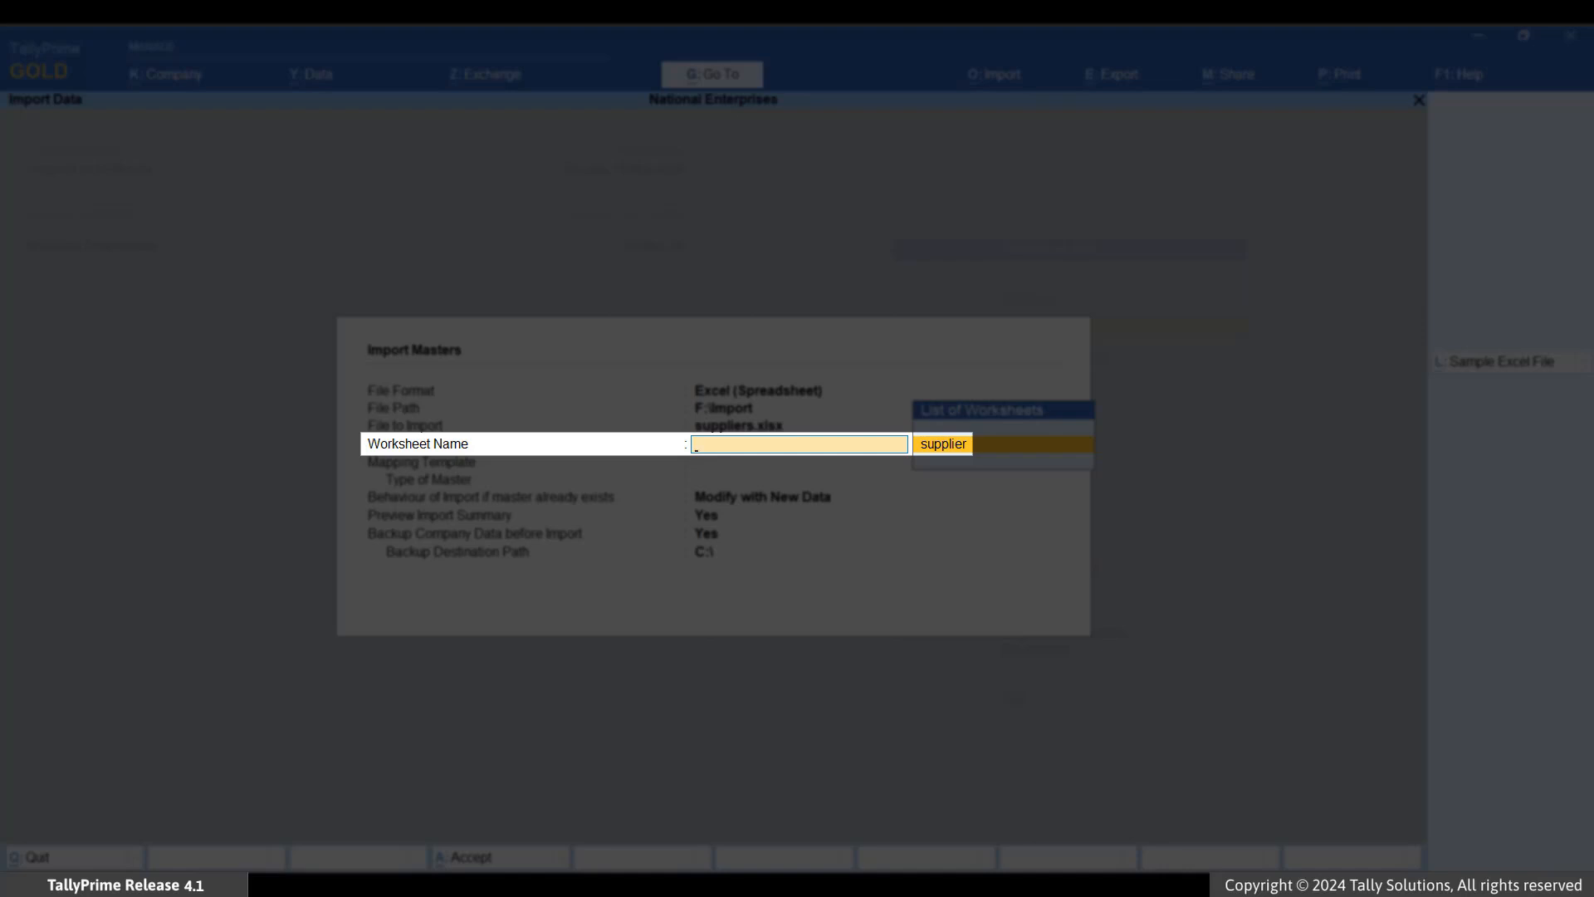
key("Return")
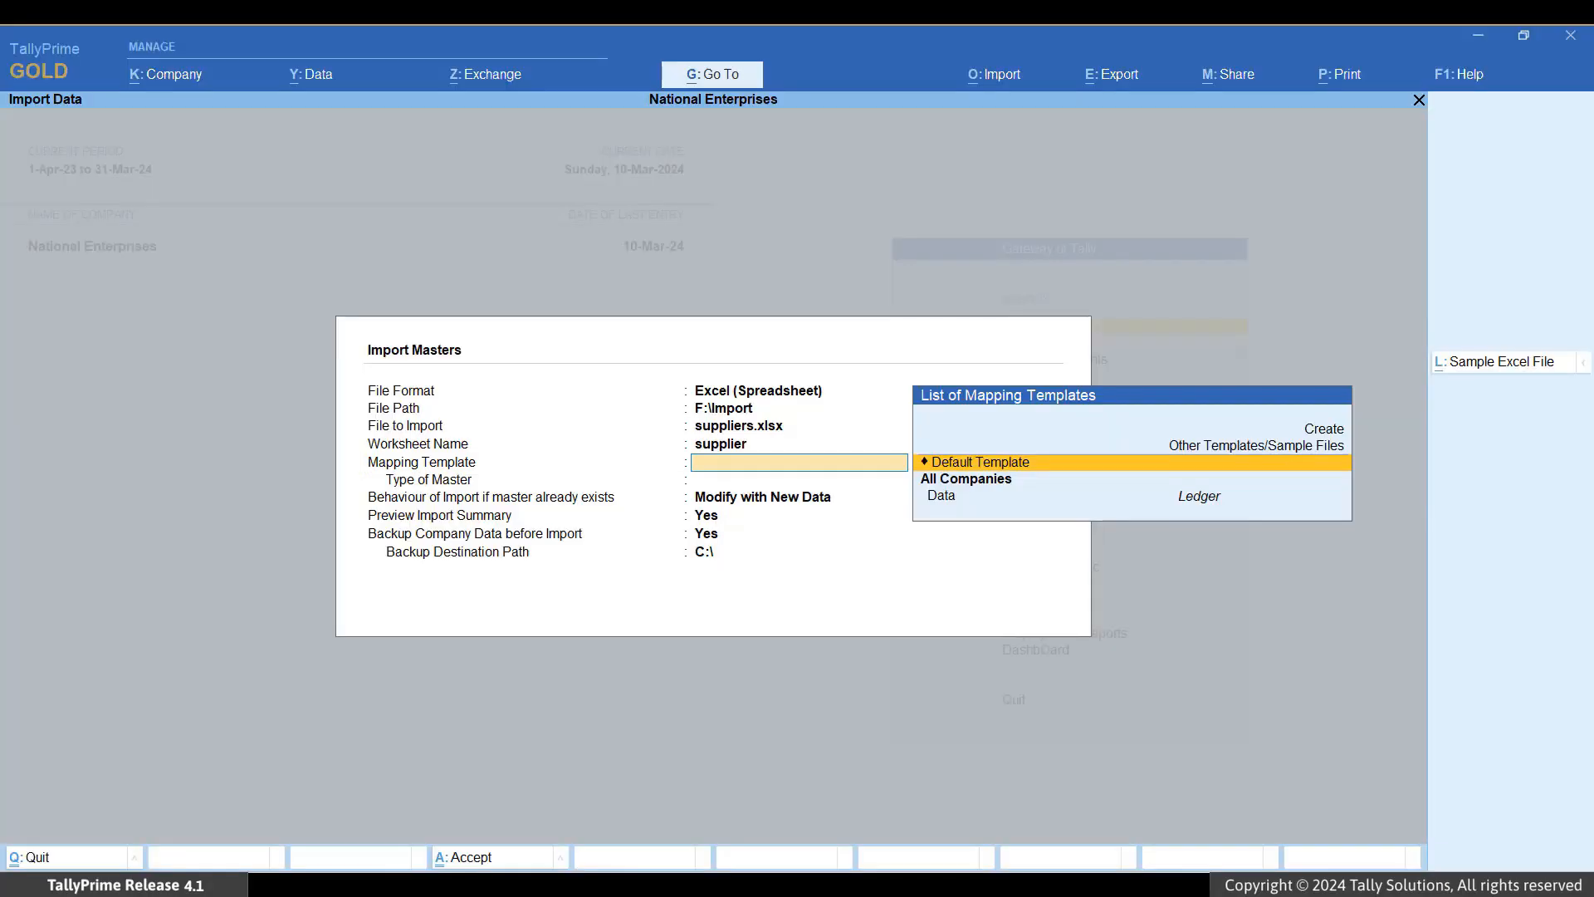
Create a mapping template named MSME Suppliers for the Ledger master type.
key("Up")
key("Up")
key("Return")
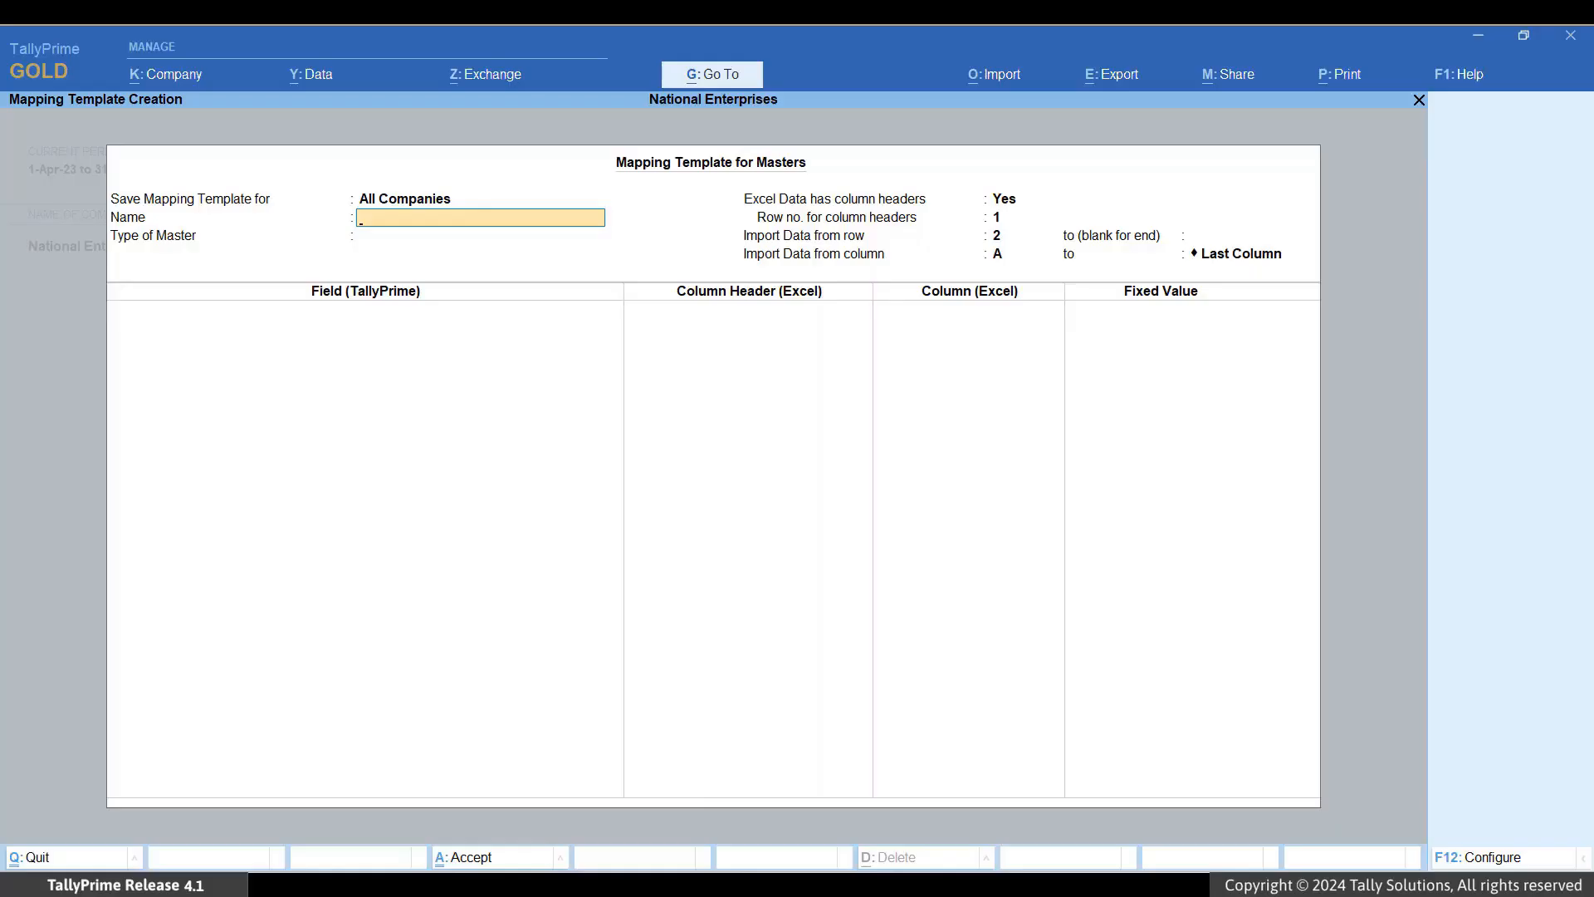
type("MSME Sup")
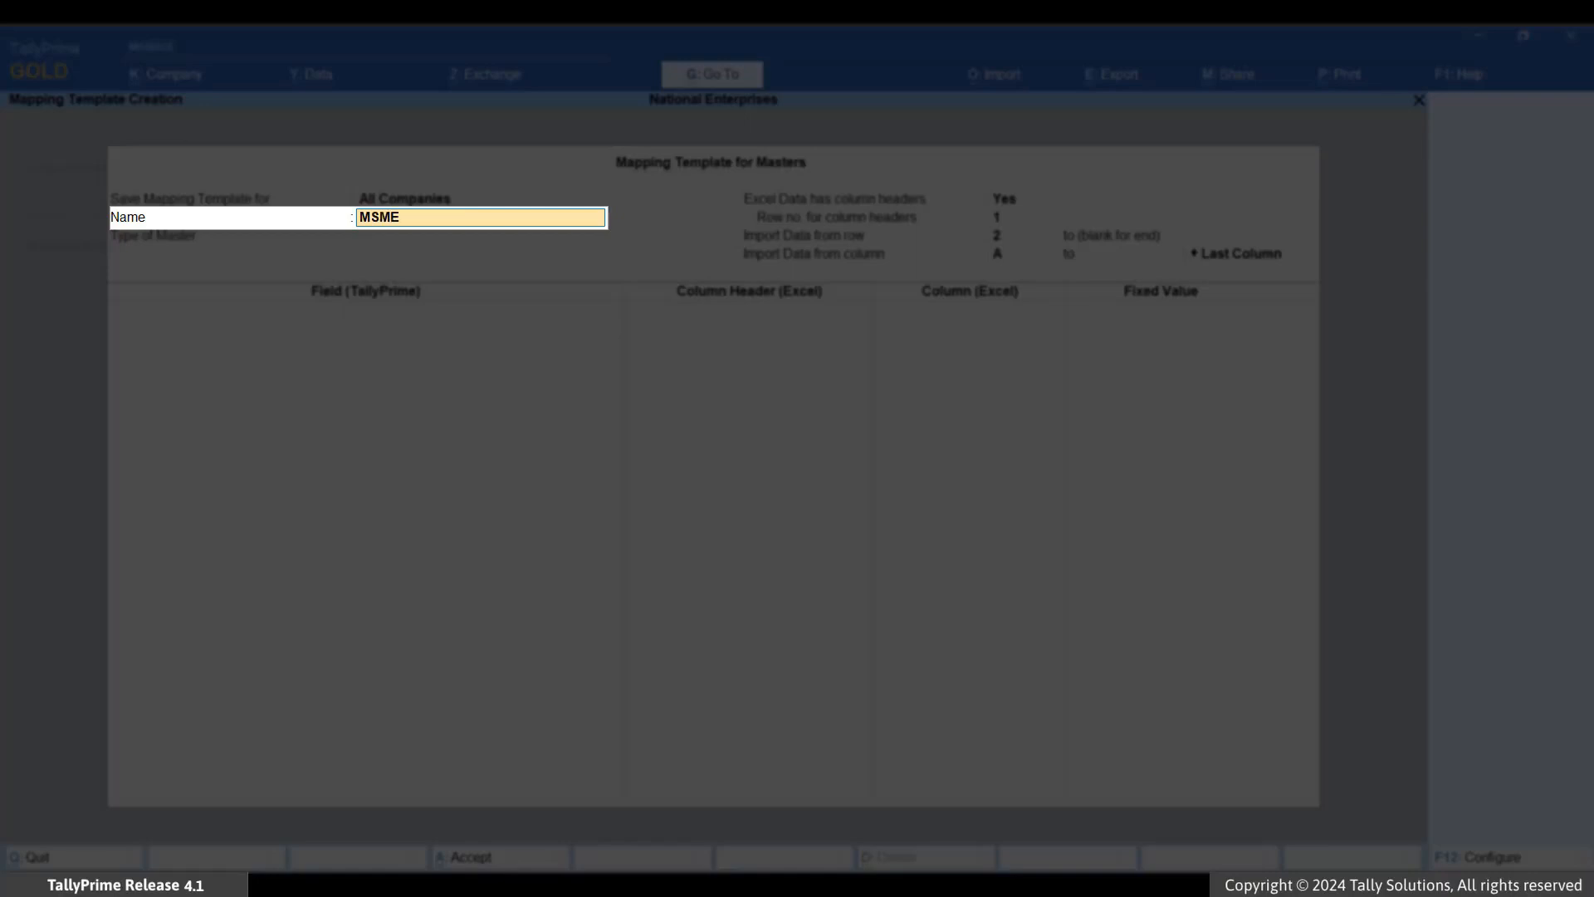
type("pliers")
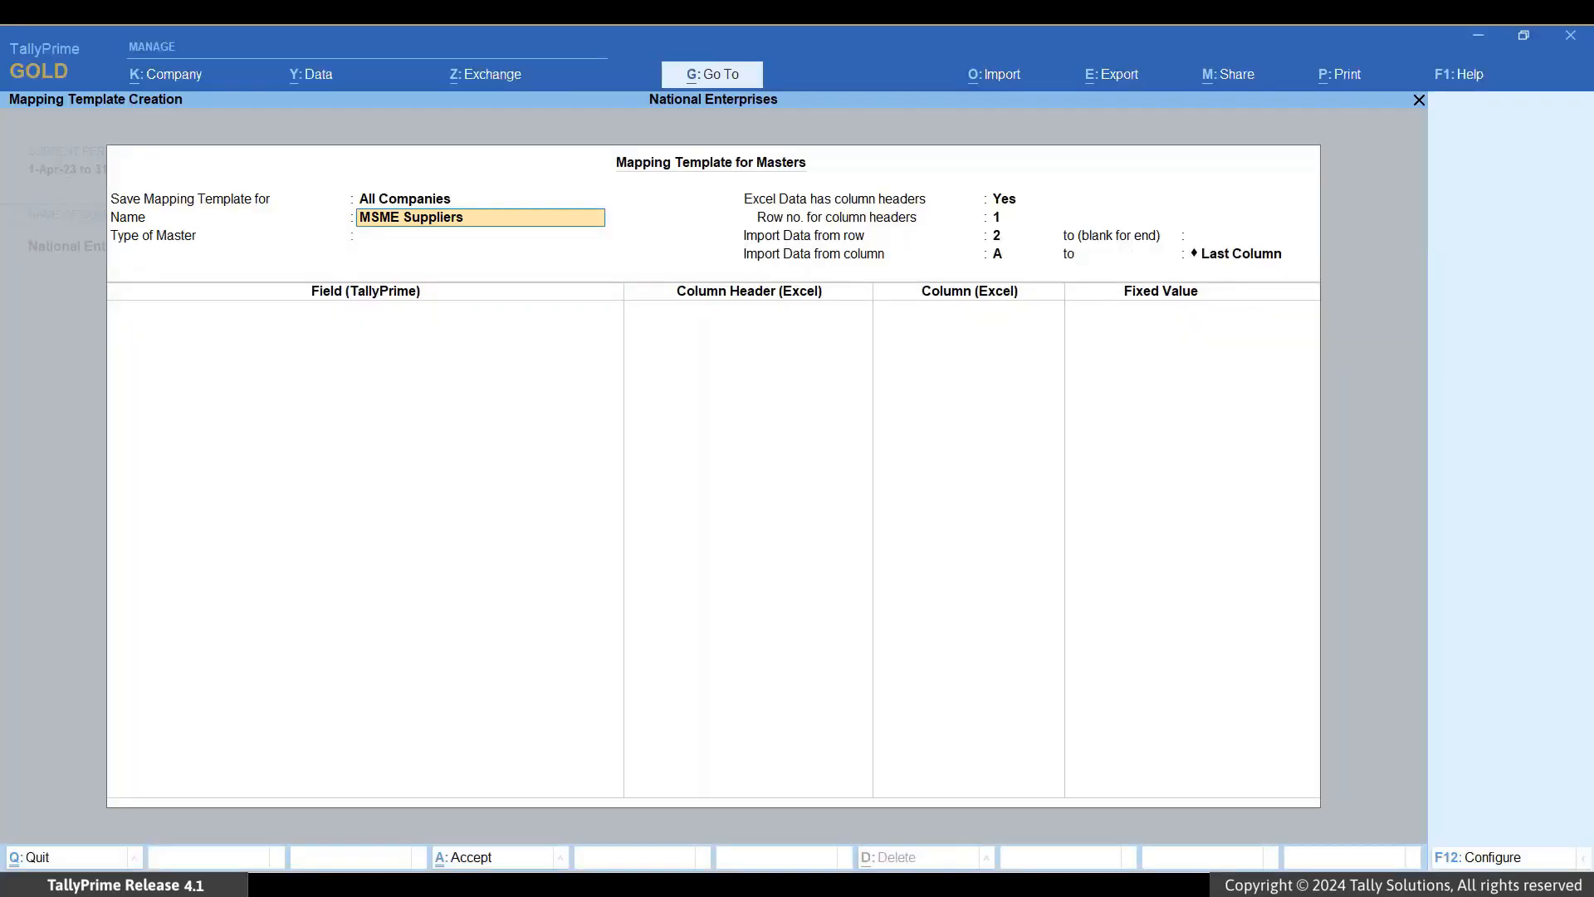
key("Return")
key("Down")
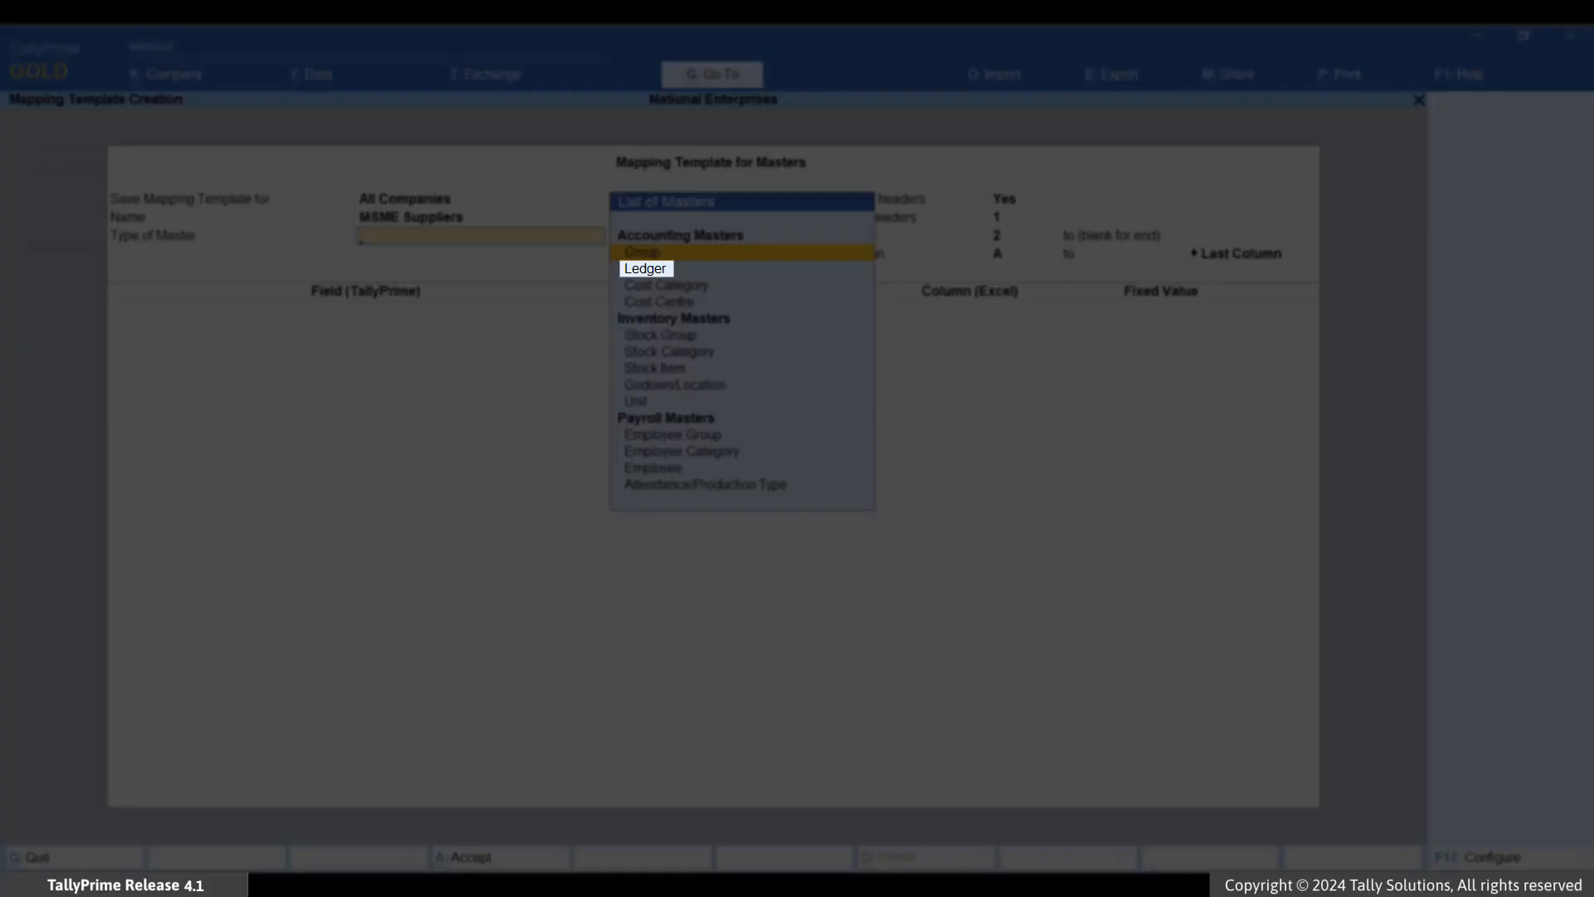
key("Return")
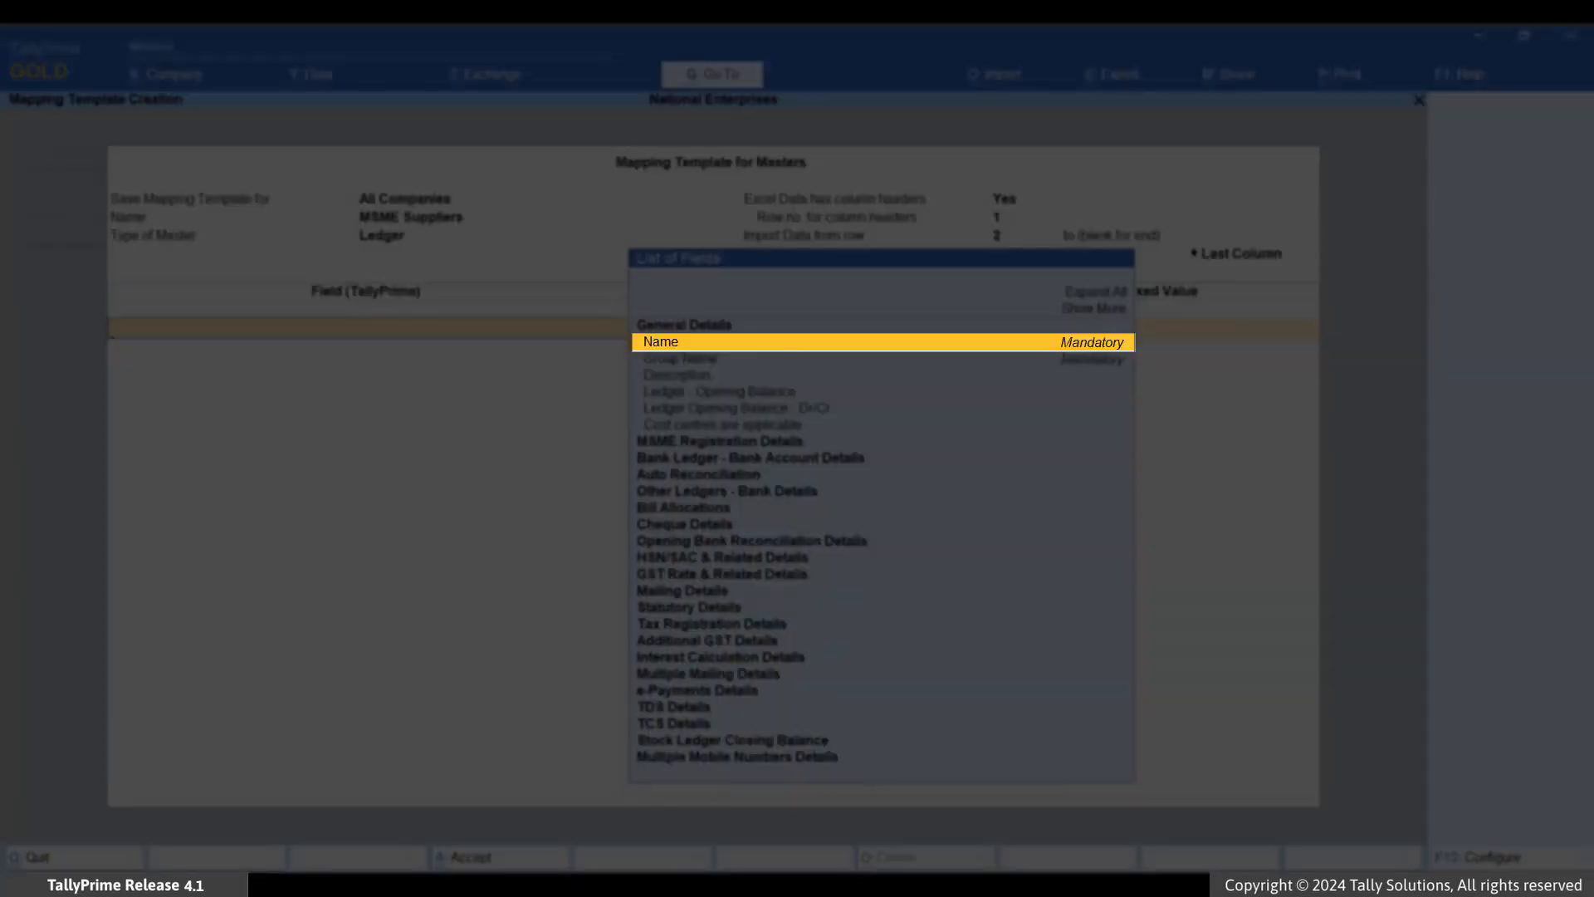
Map the Name field to the Supplier Name column and the Group Name field to the Group column.
key("Return")
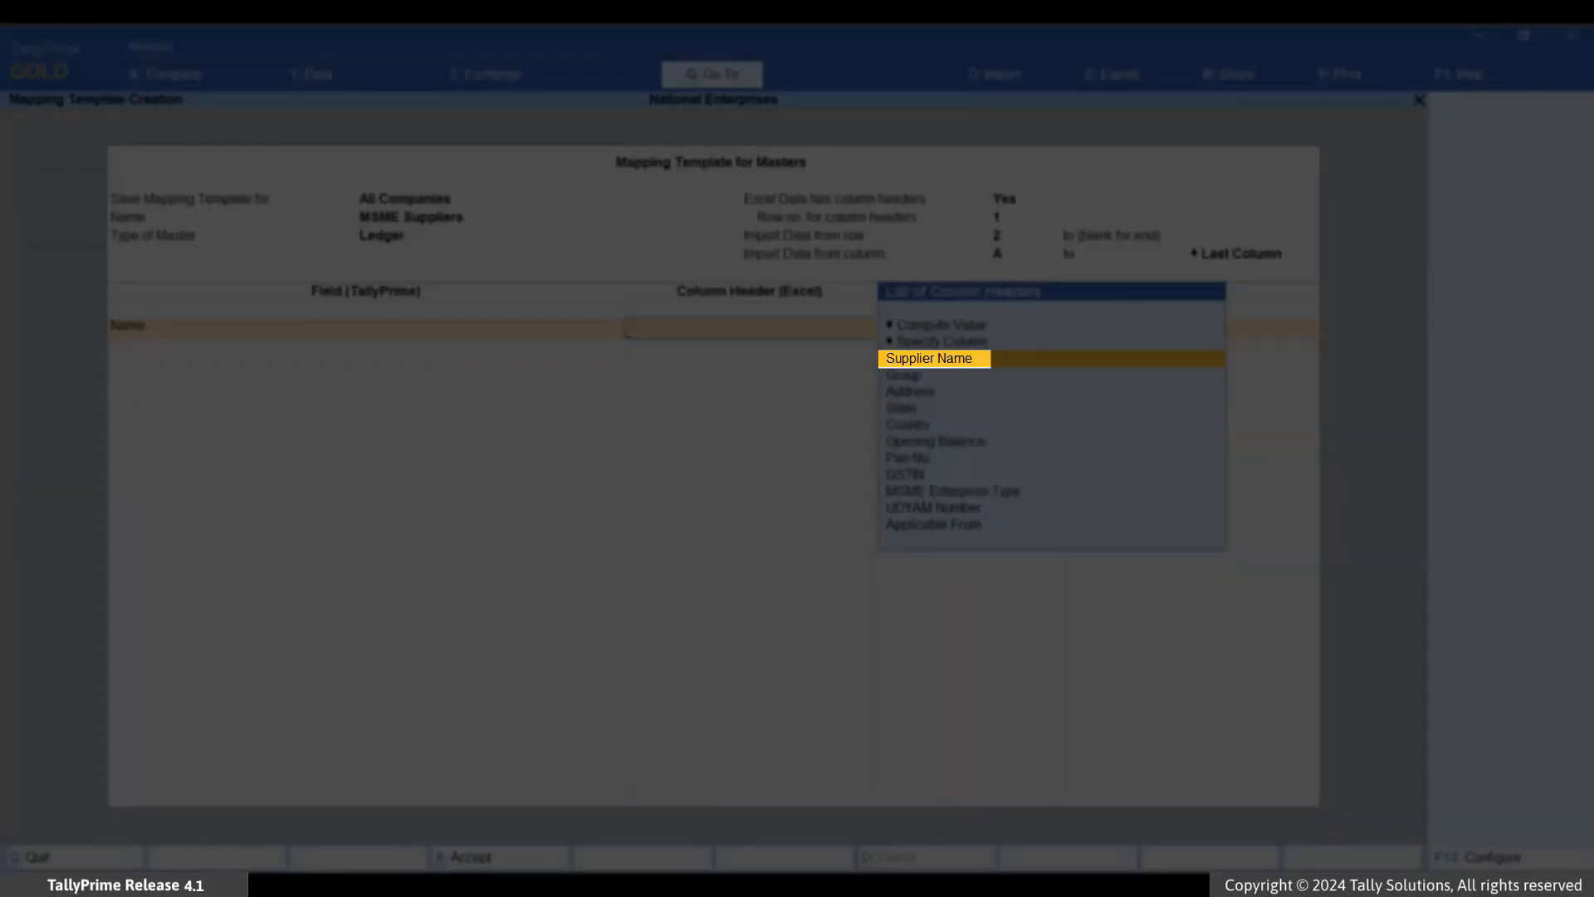
key("Return")
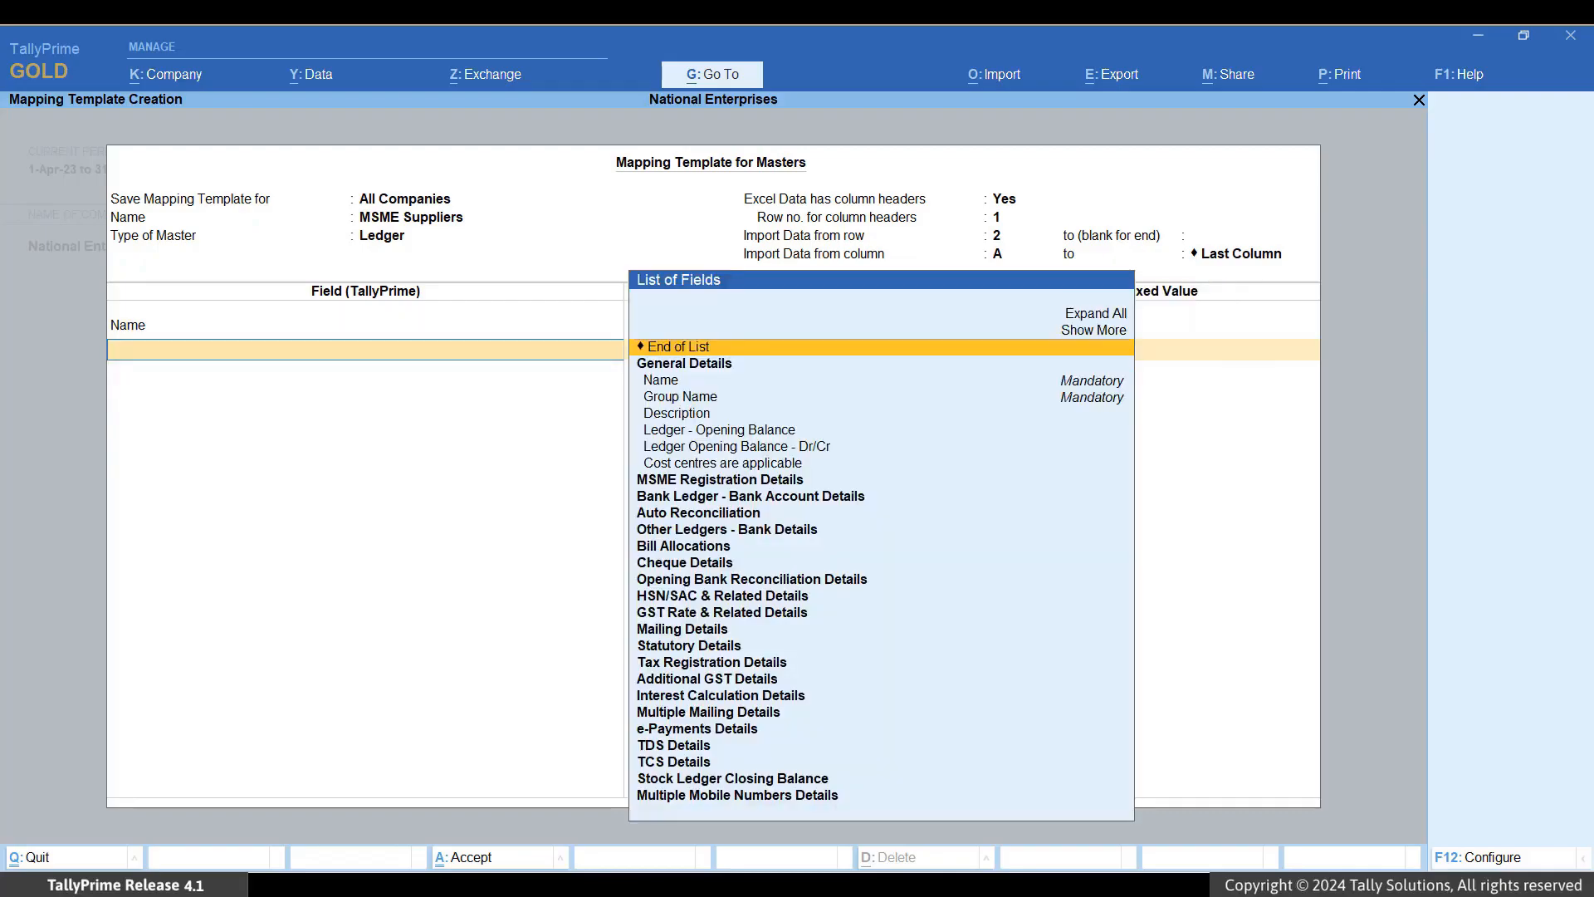
key("Down")
key("Down")
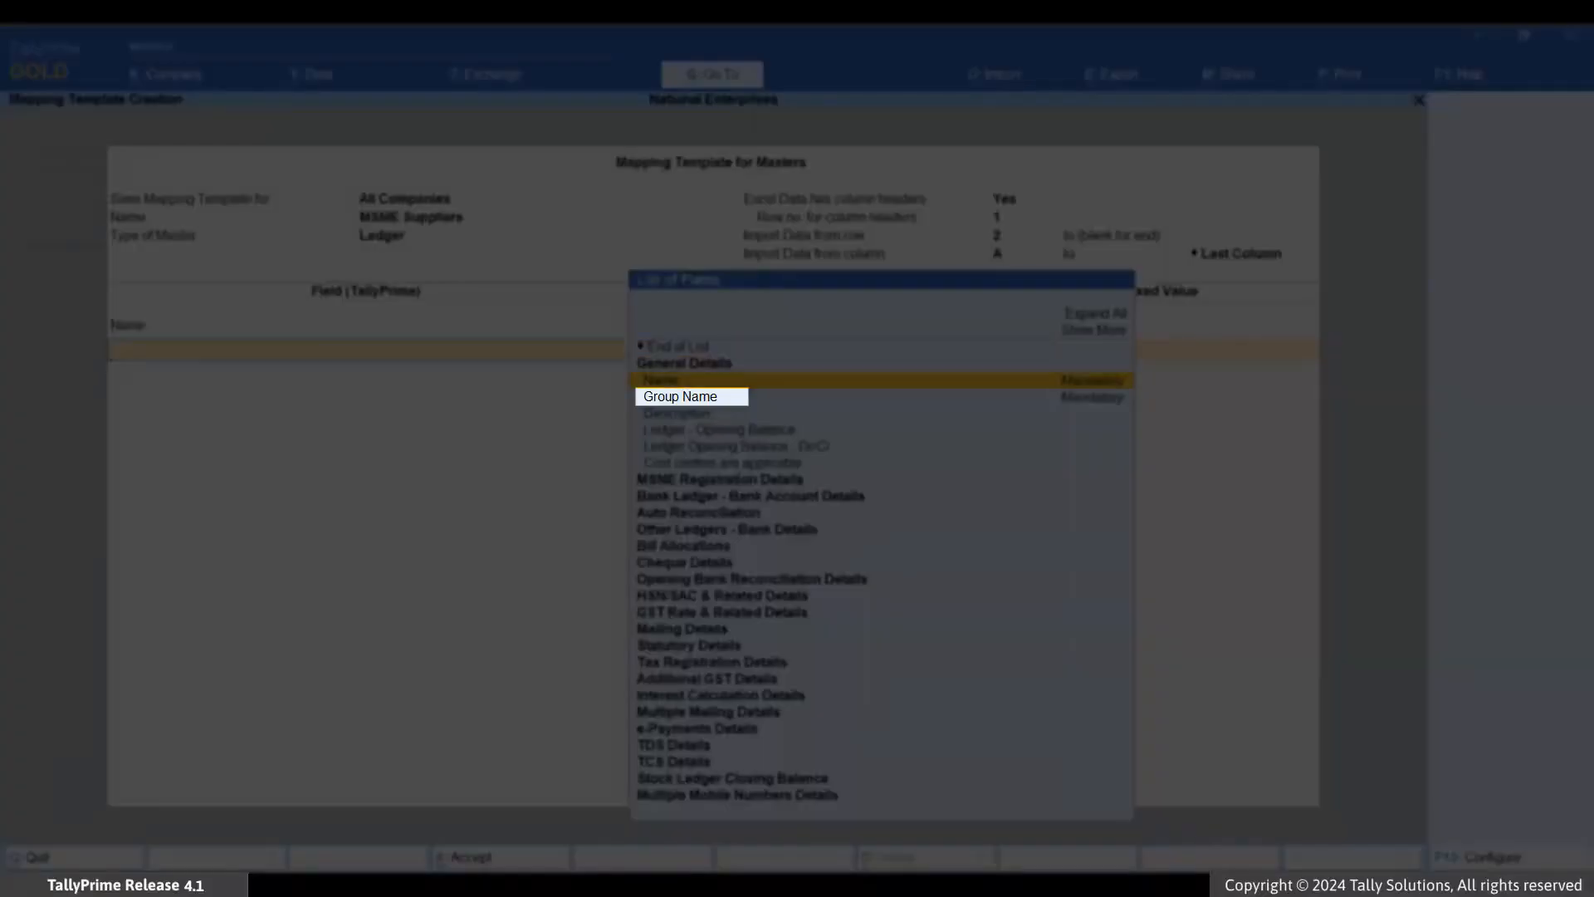
key("Return")
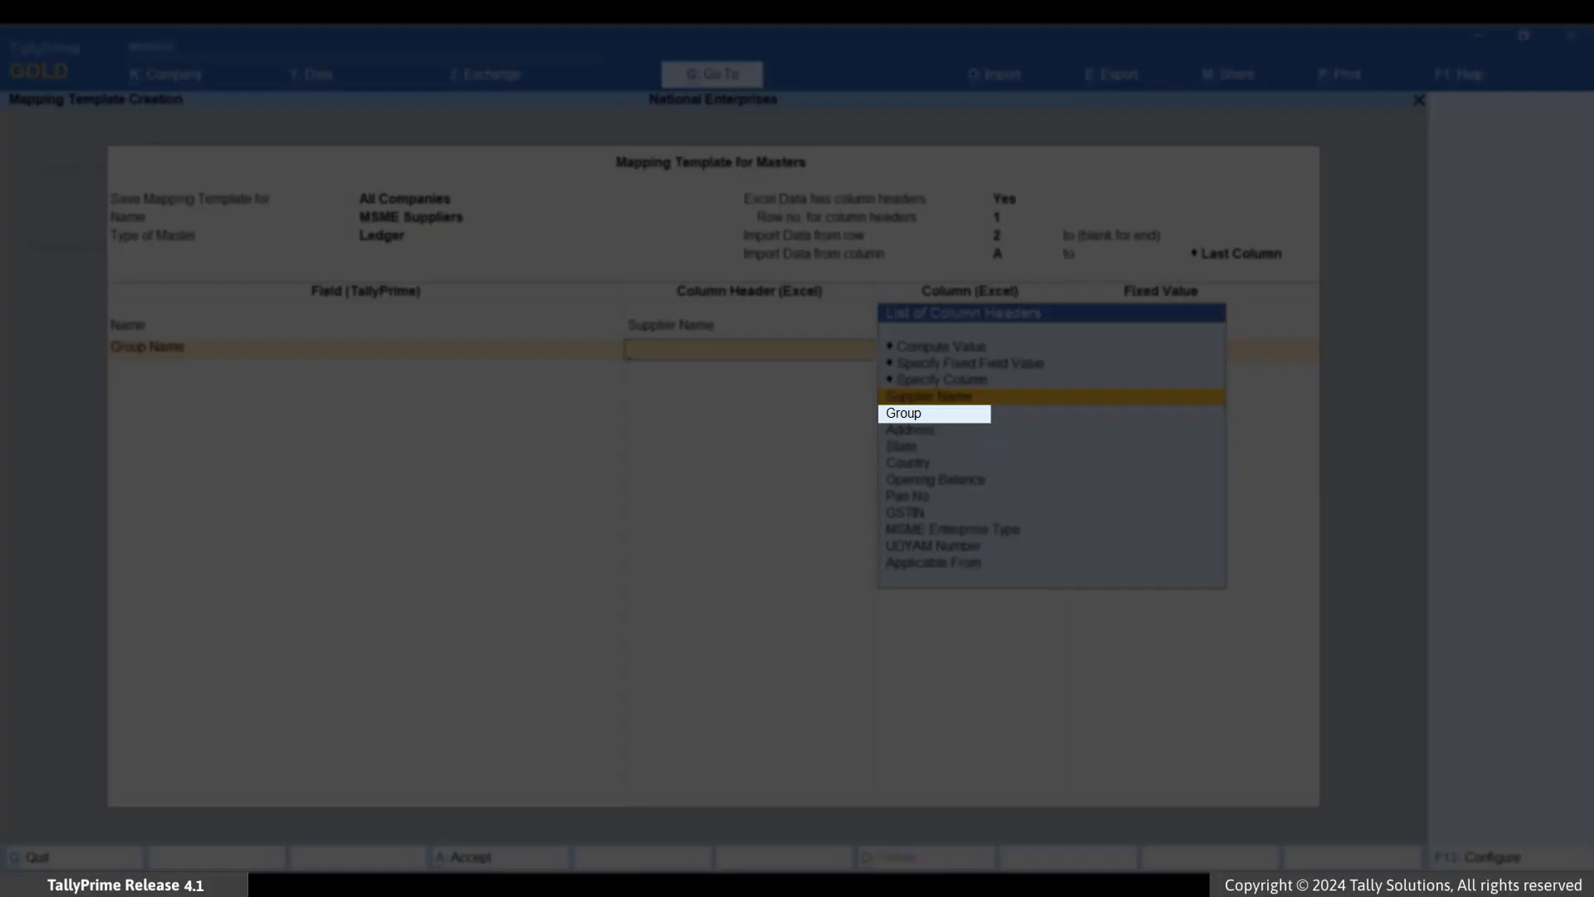
key("Down")
key("Return")
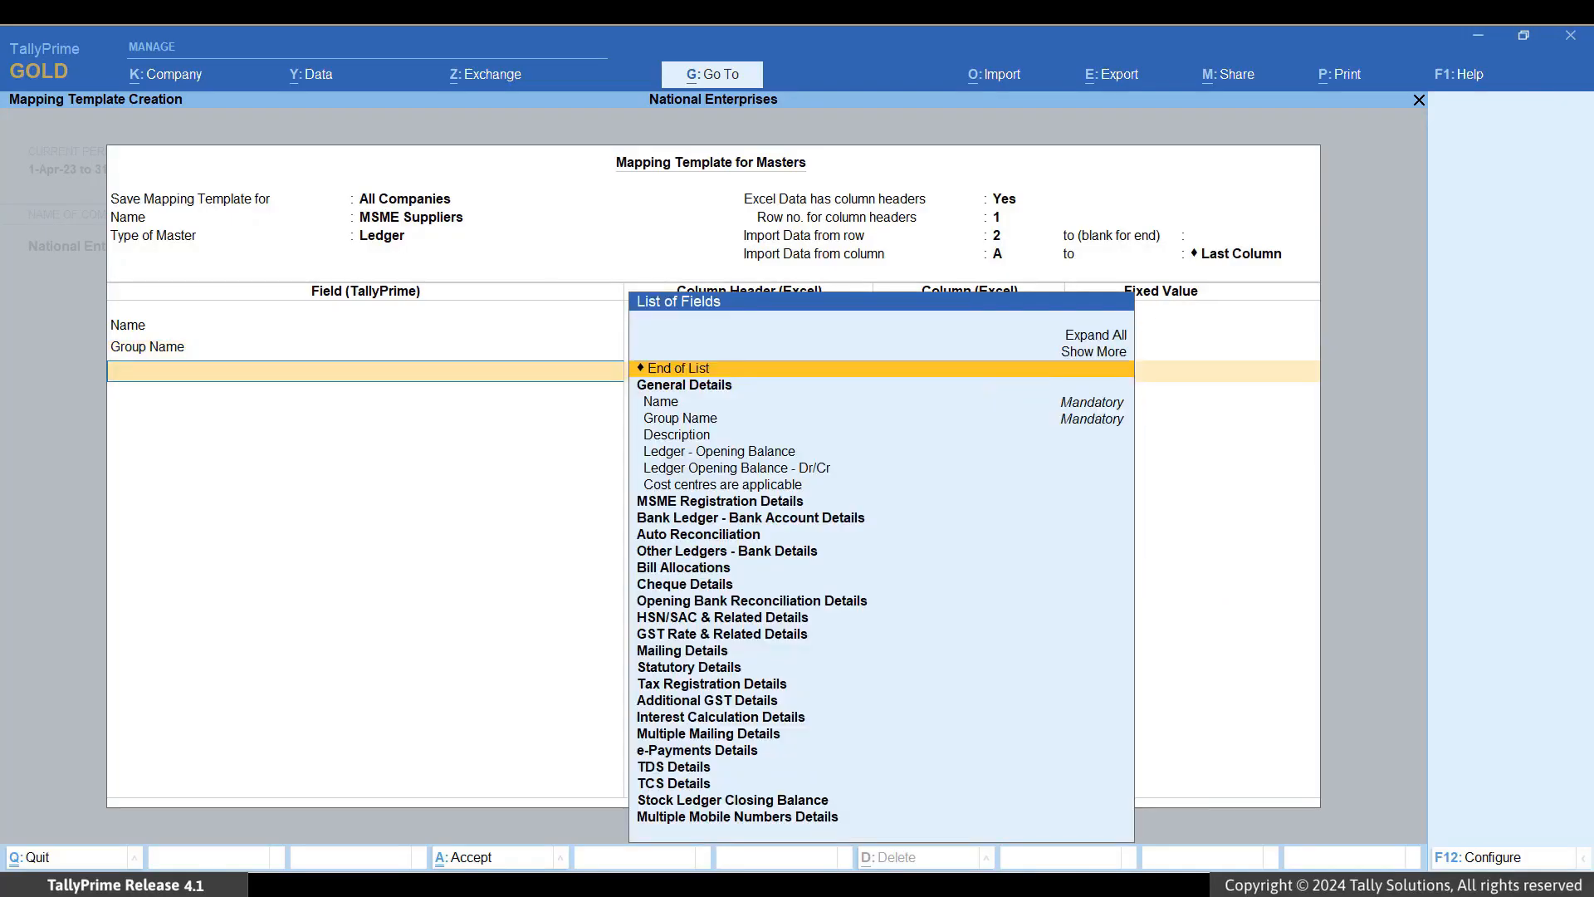
Add the Country field from the Mailing Details and map it to the Country column.
key("Down")
key("Down")
key("Down")
key("Down")
key("Down")
key("Down")
key("Down")
key("Down")
key("Down")
key("Down")
key("Down")
key("Down")
key("Down")
key("Down")
key("Down")
key("Down")
key("Down")
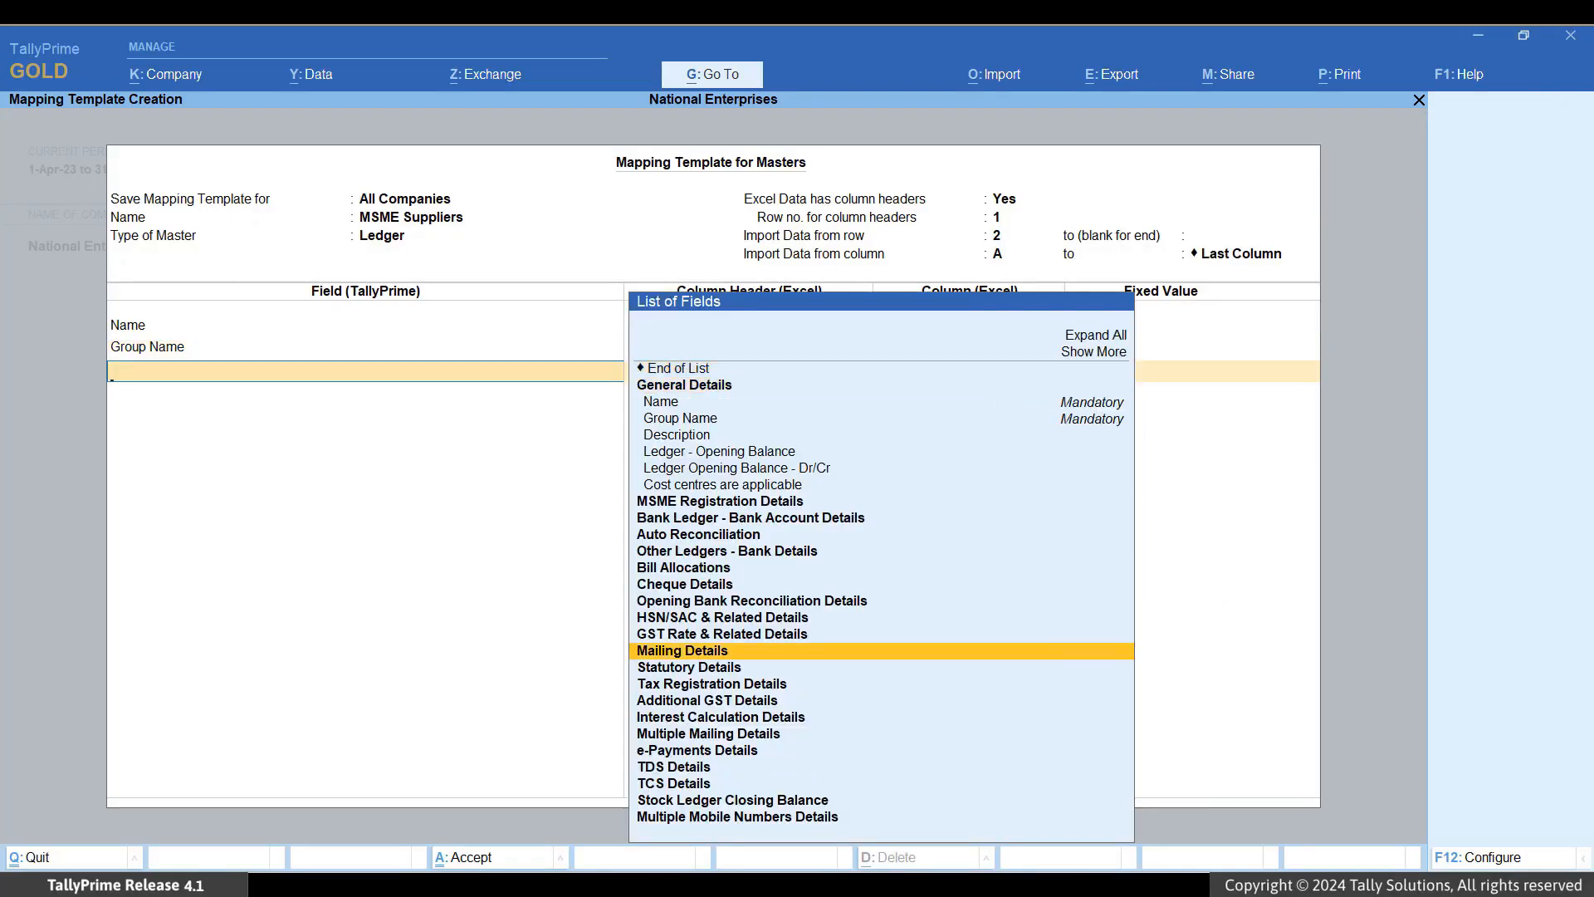
key("Return")
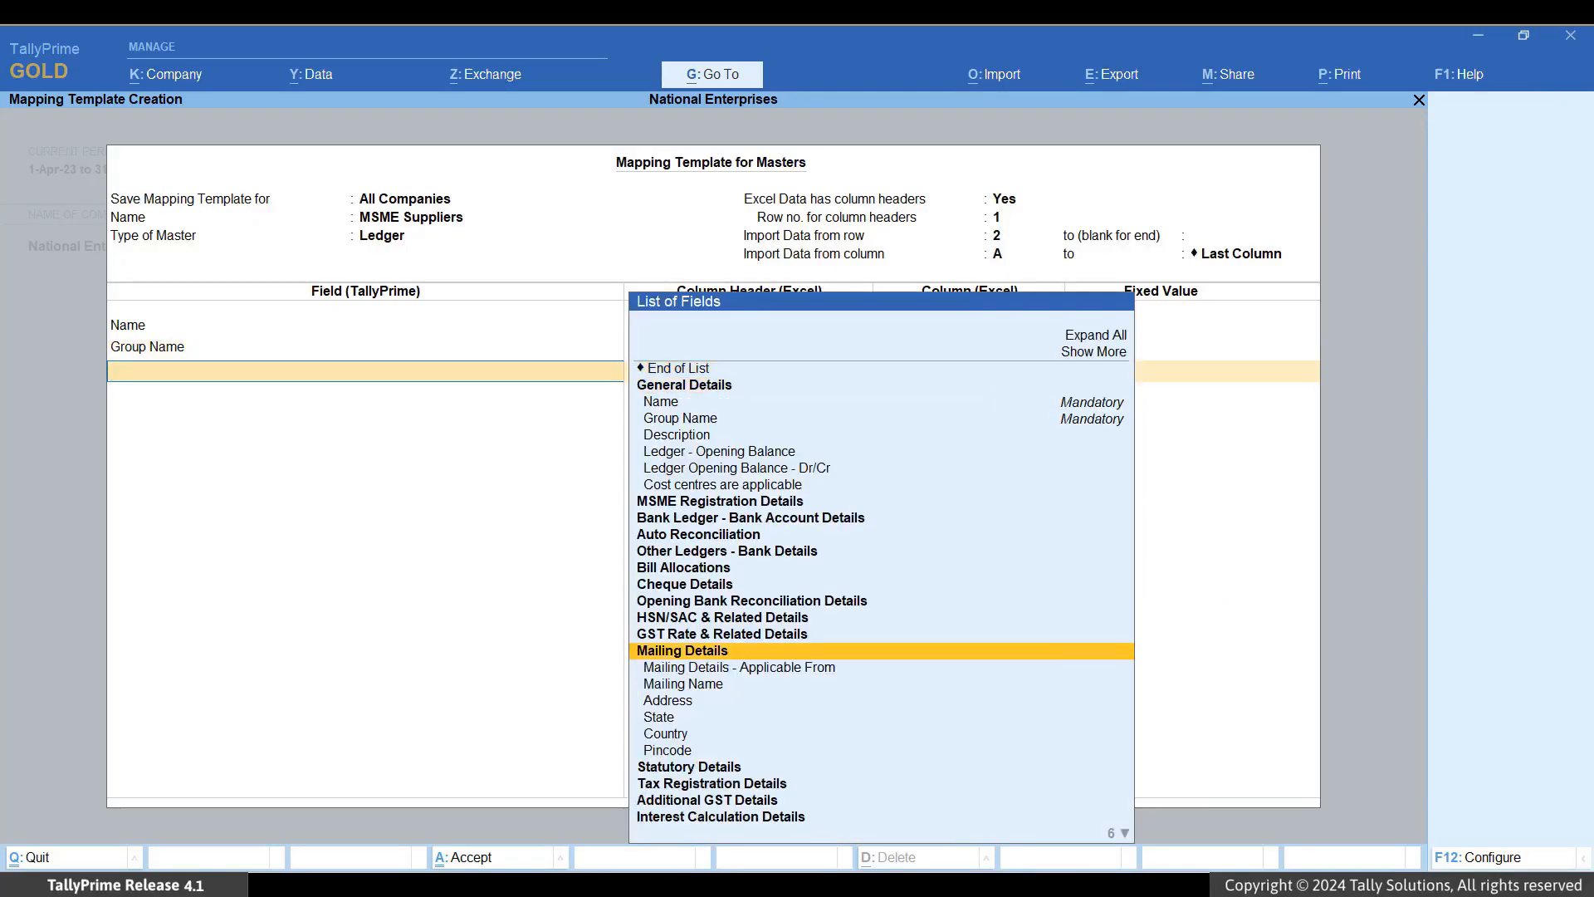
key("Down")
key("Down")
key("Down")
key("Down")
key("Down")
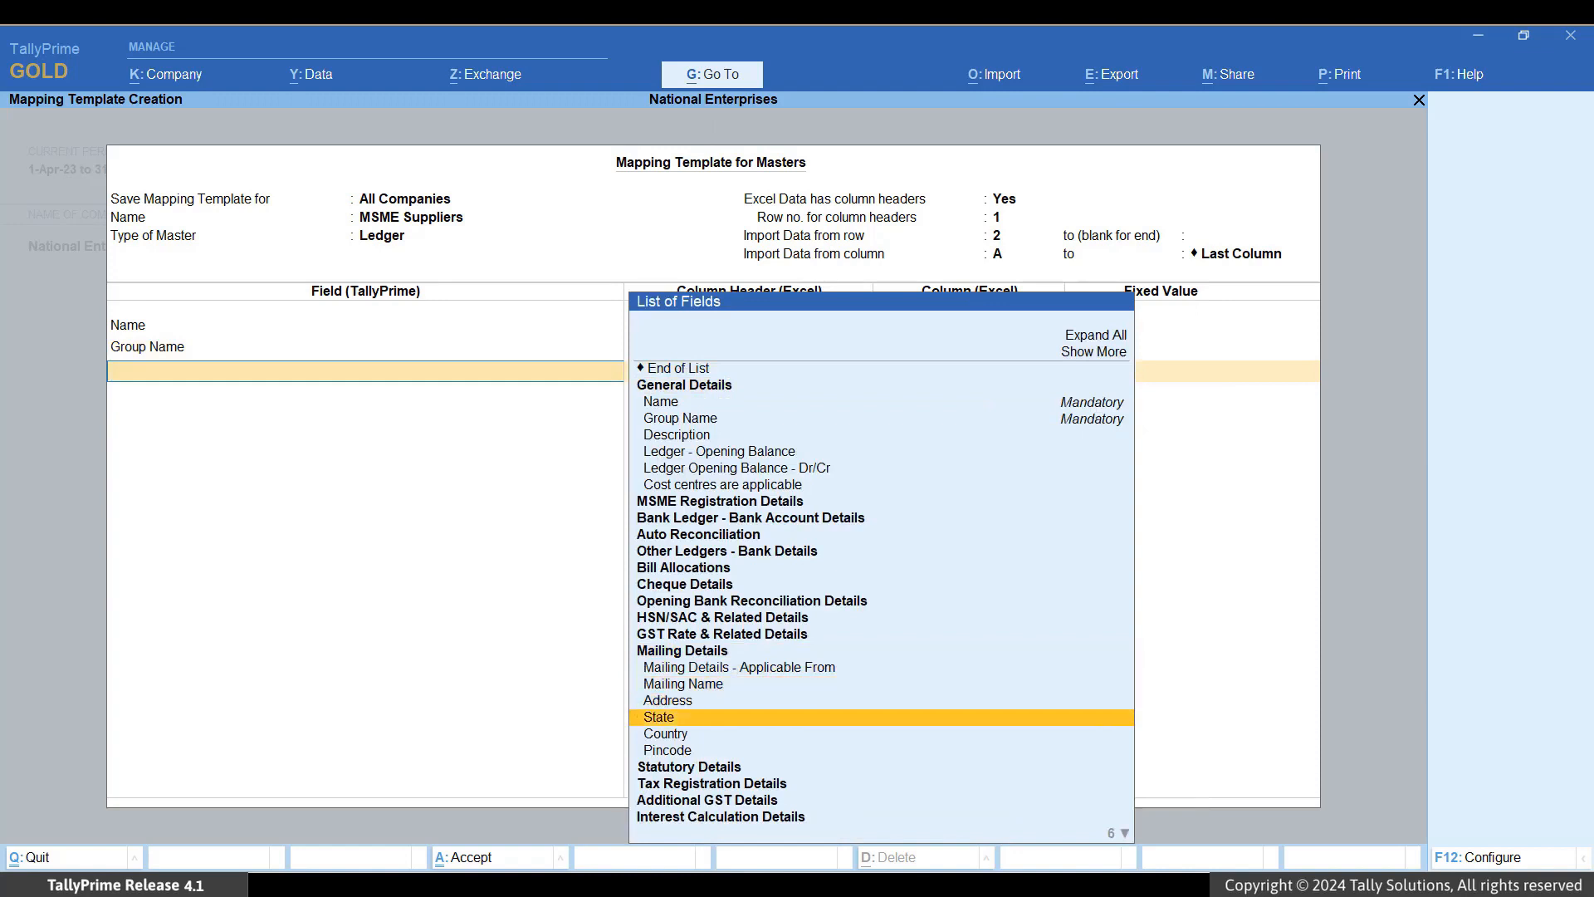
key("Return")
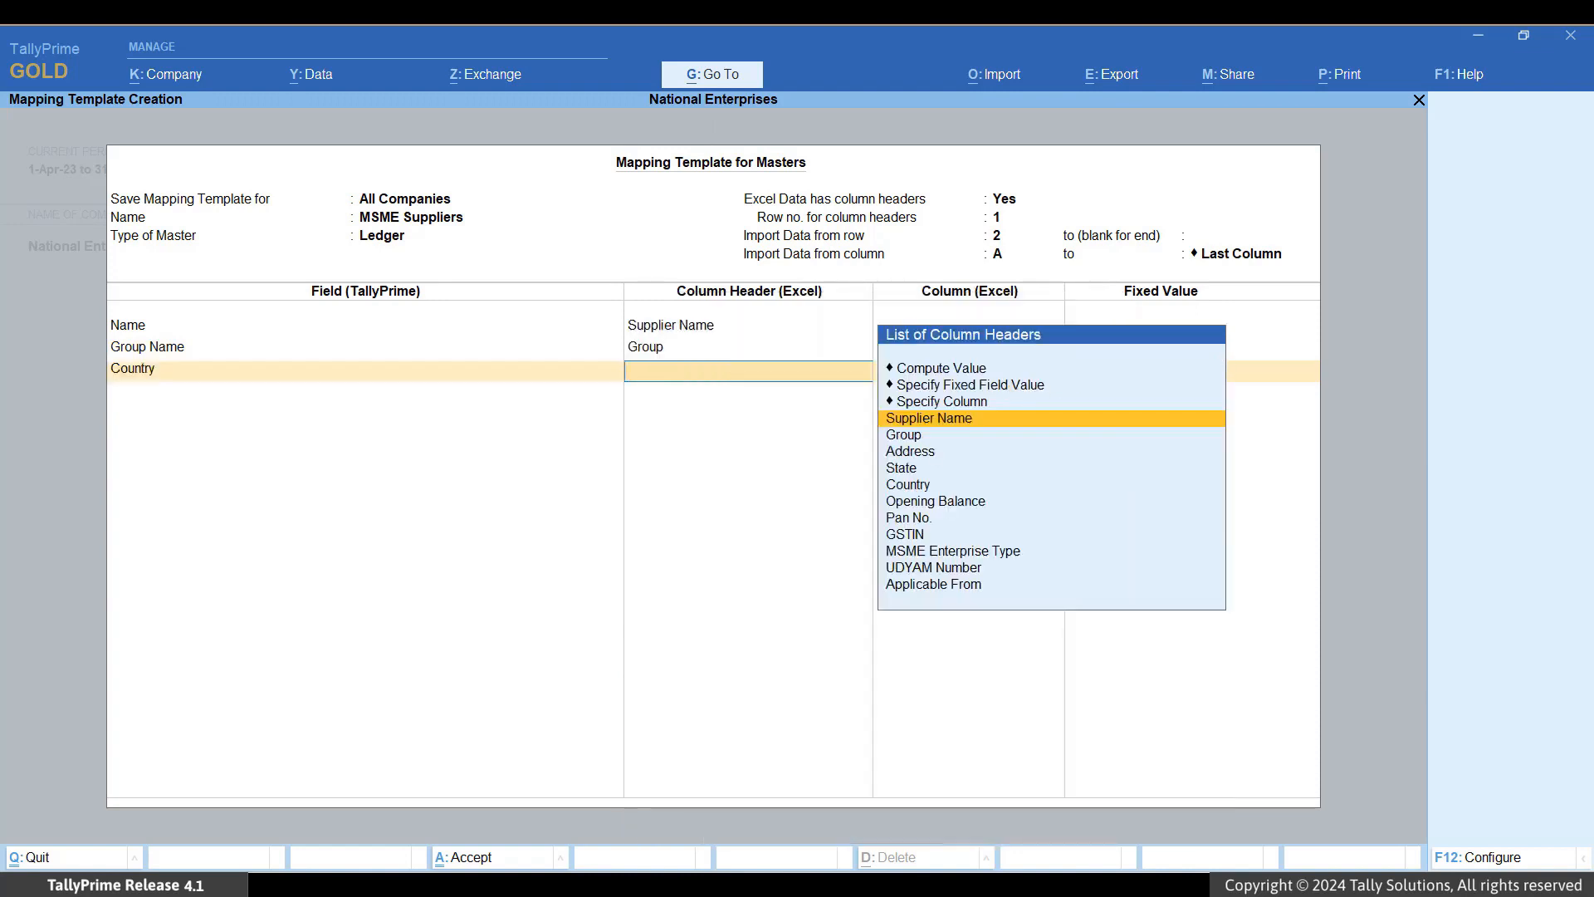
key("Down")
key("Down")
key("Down")
key("Down")
key("Return")
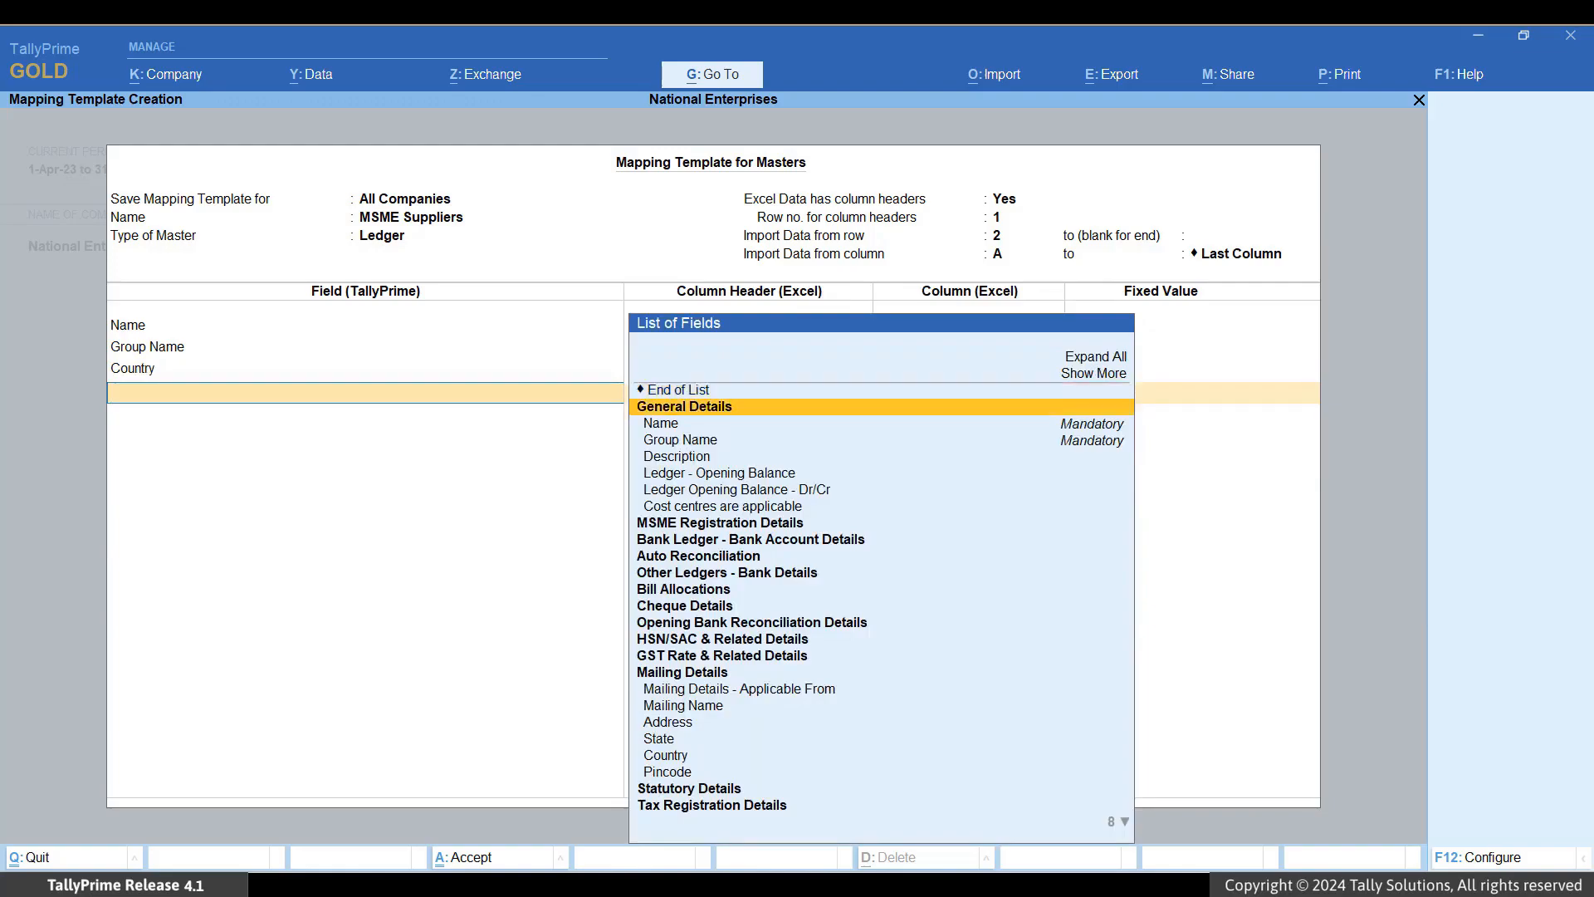
Add the MSME Registration - Type of Enterprise field and map it to the MSME Enterprise Type column.
key("Down")
key("Down")
key("Down")
key("Down")
key("Down")
key("Down")
key("Down")
key("Down")
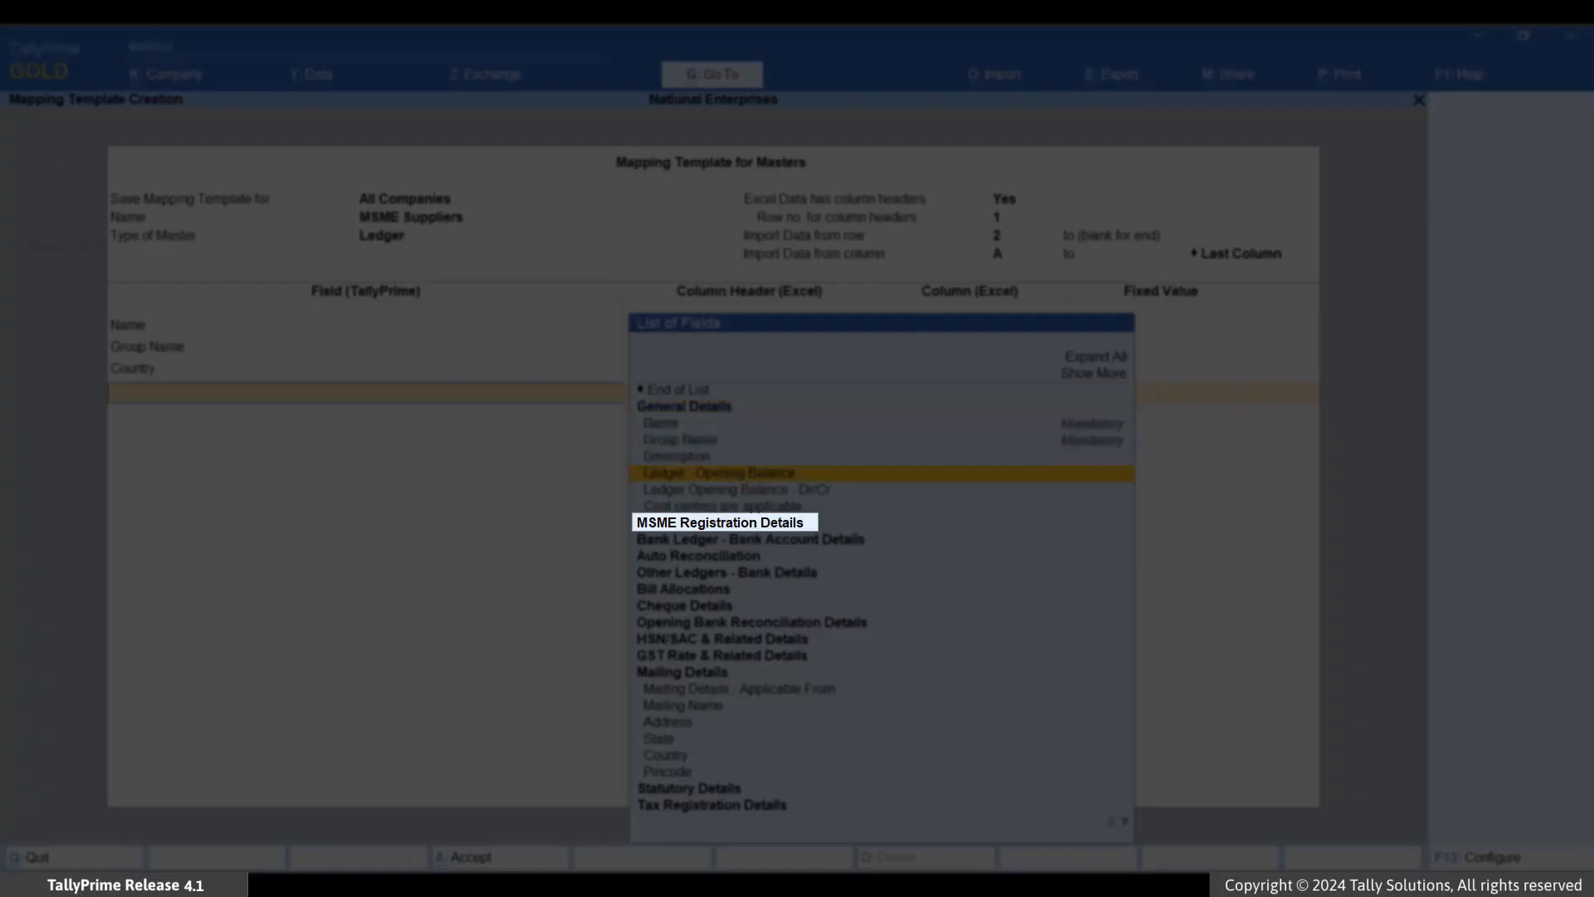
key("Return")
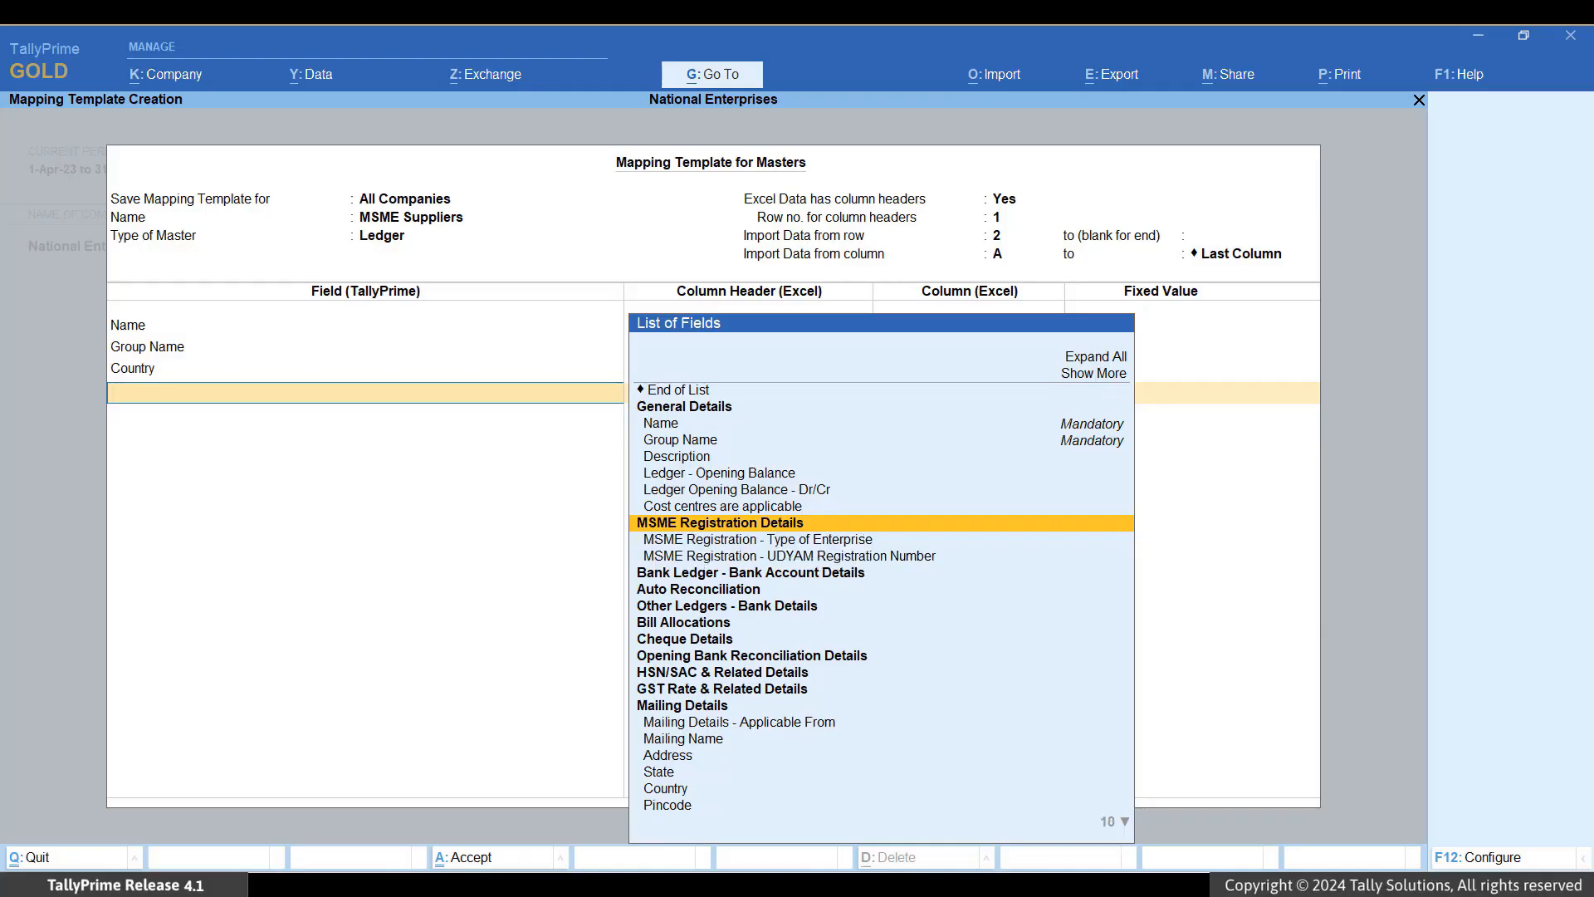
key("Down")
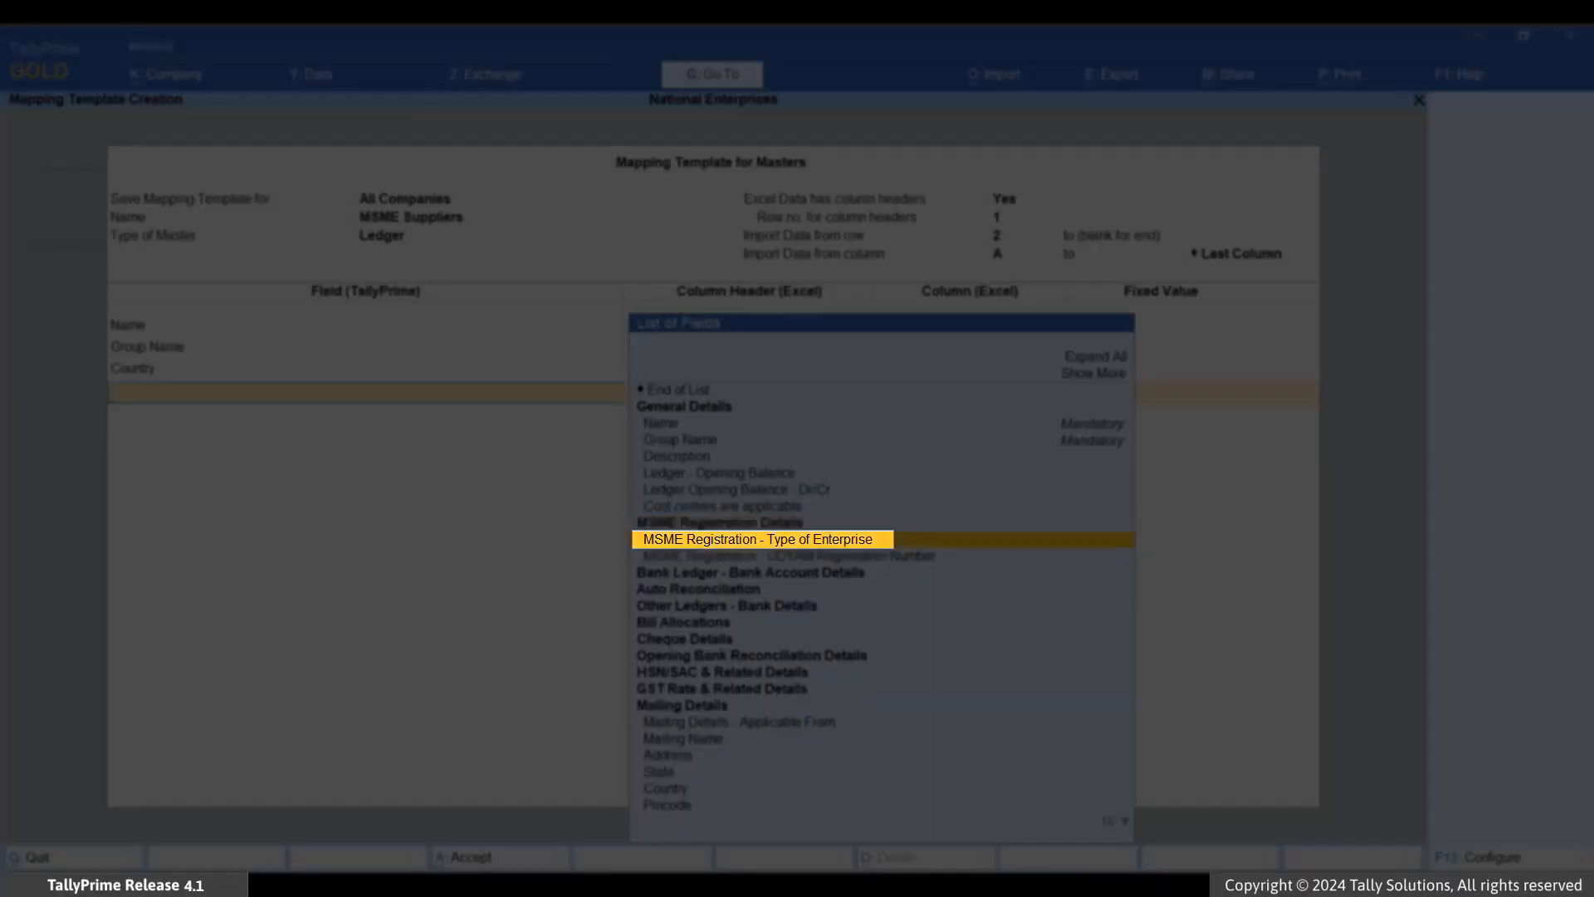
key("Return")
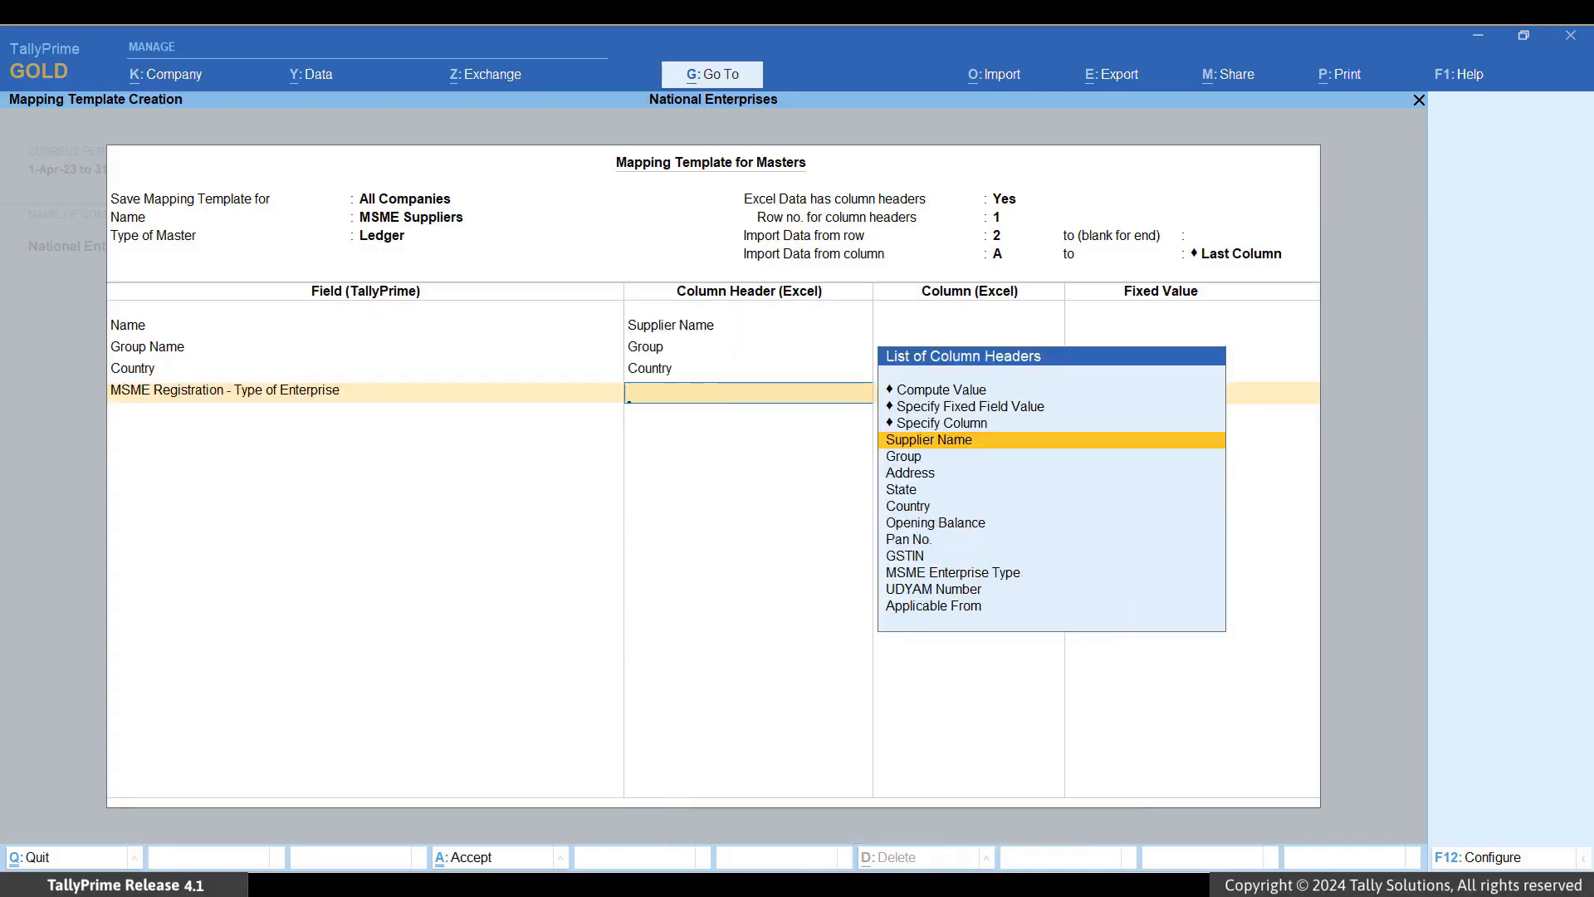
key("Down")
key("Down")
key("Down")
key("Down")
key("Down")
key("Down")
key("Down")
key("Down")
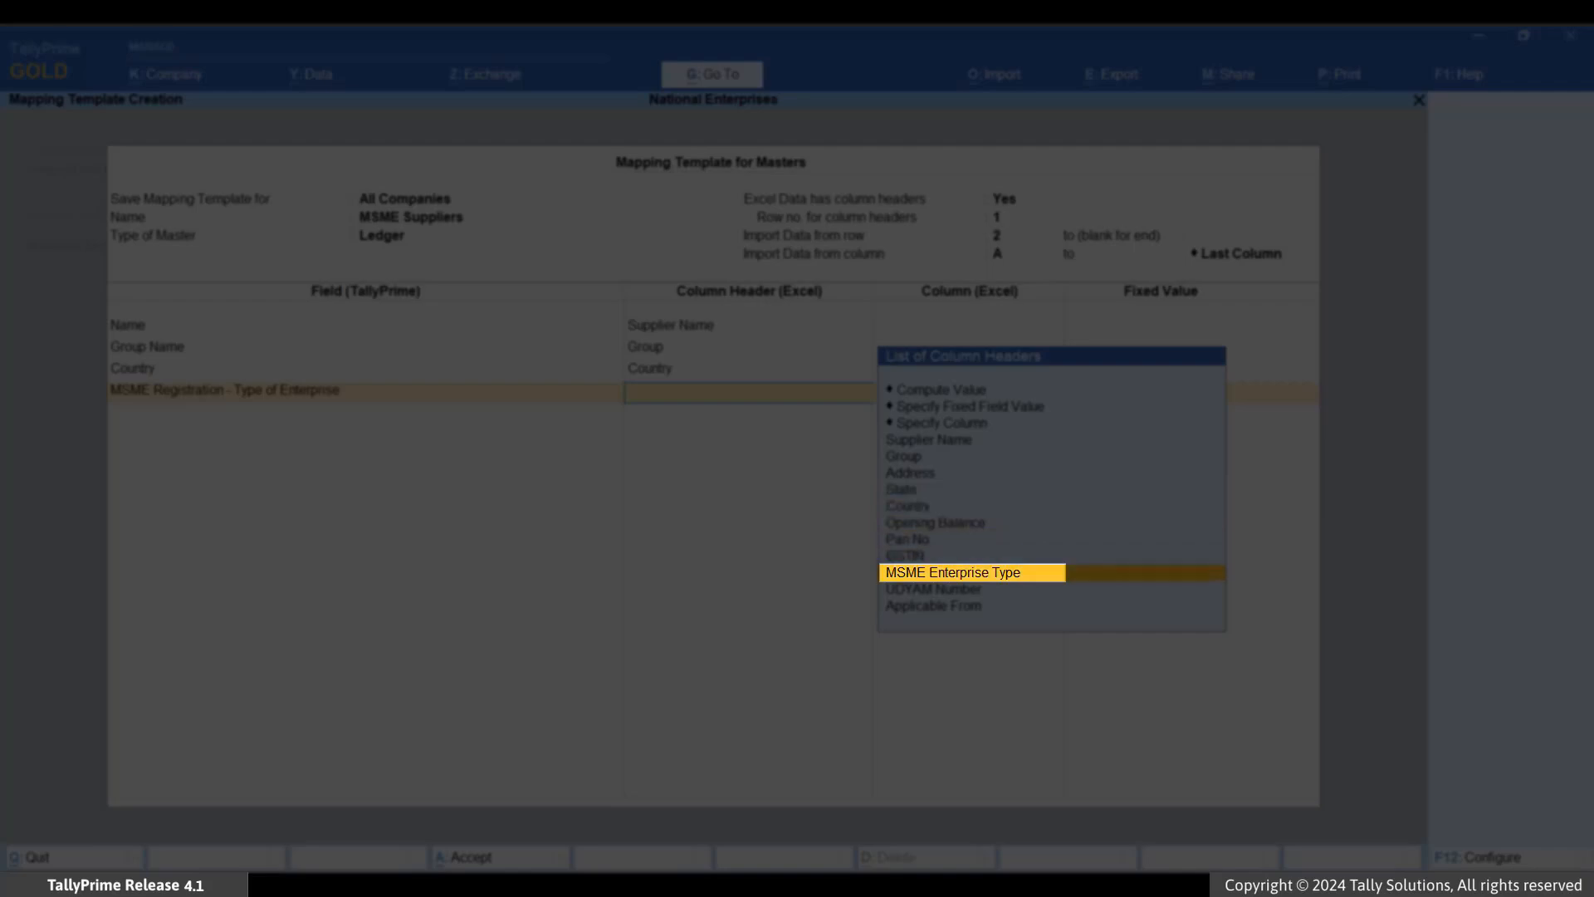
key("Return")
Add the MSME Registration - UDYAM Registration Number field and map it to the UDYAM Number column.
key("Down")
key("Down")
key("Down")
key("Down")
key("Down")
key("Down")
key("Down")
key("Down")
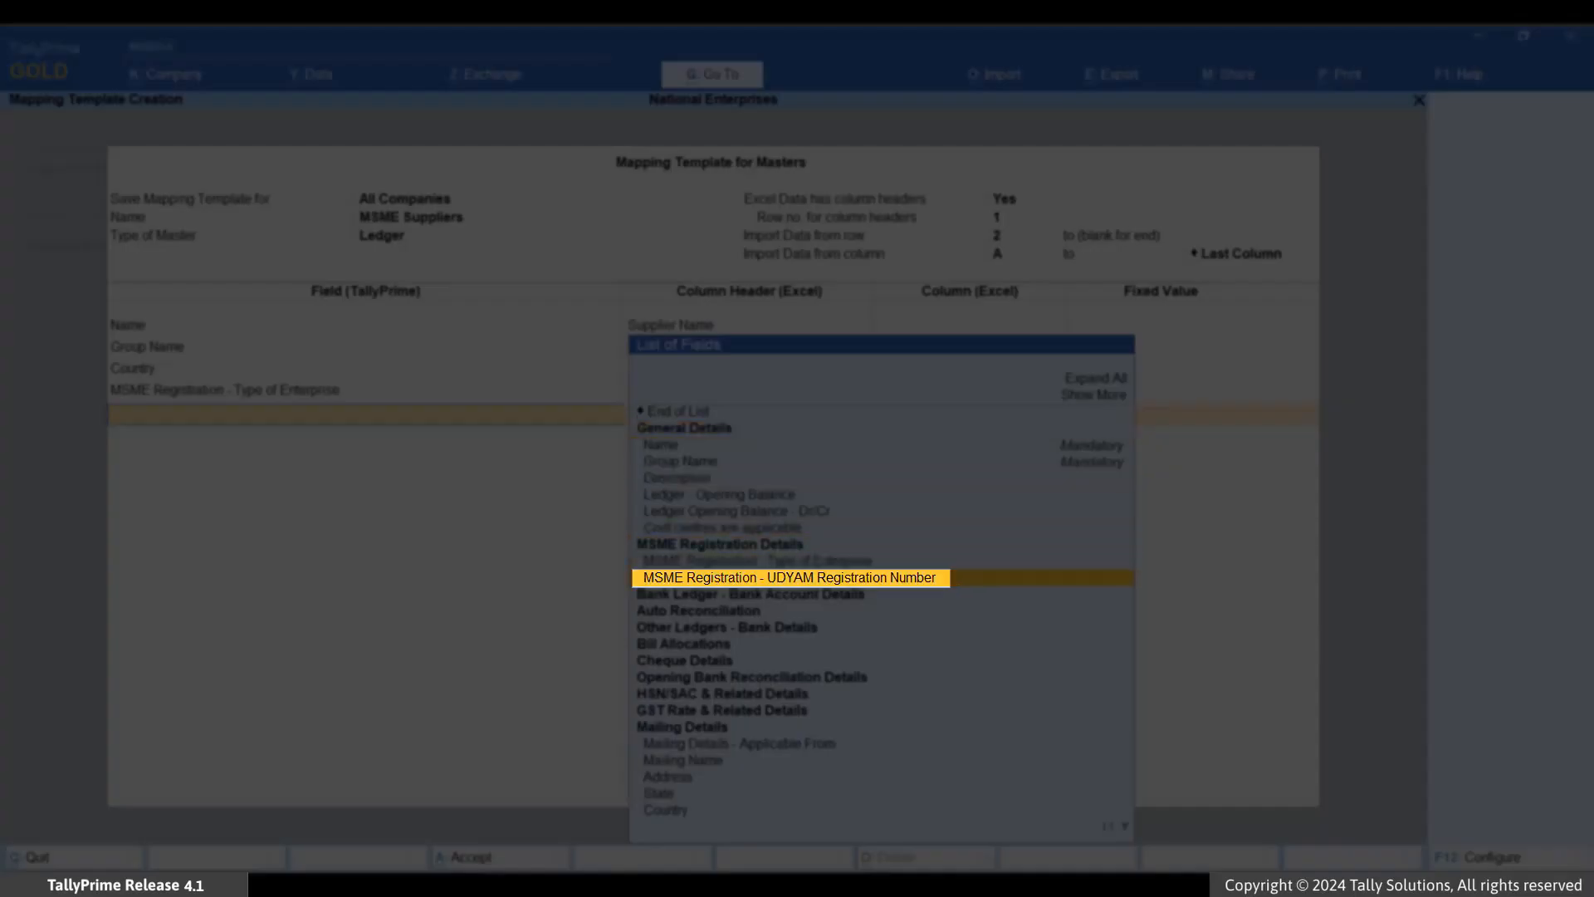
key("Return")
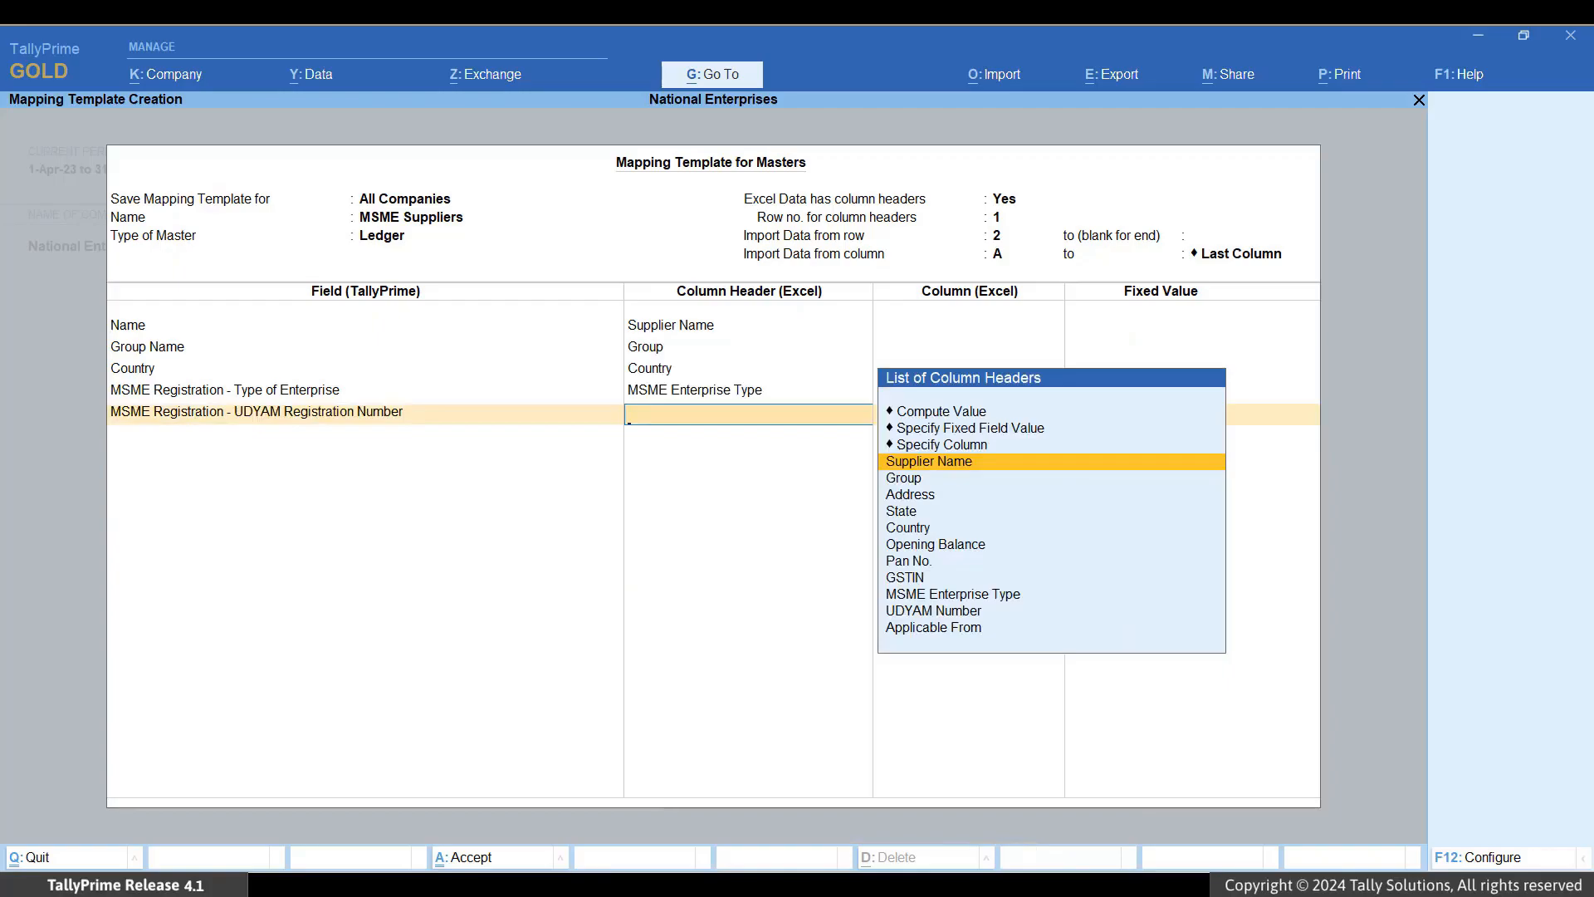
key("Down")
key("Down")
key("Down")
key("Down")
key("Down")
key("Down")
key("Down")
key("Down")
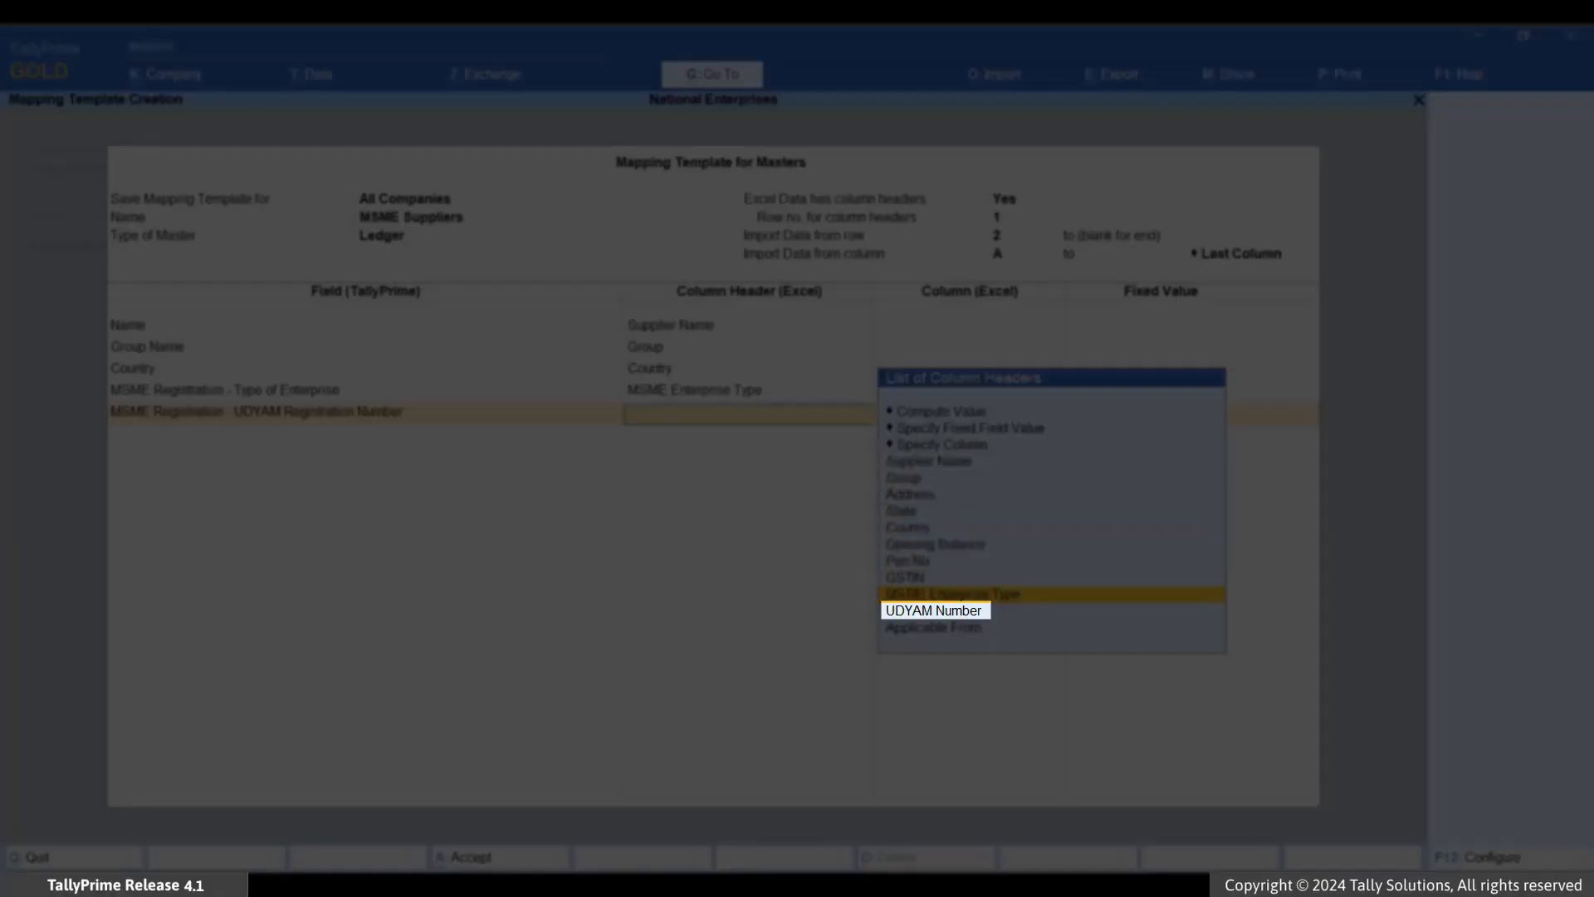
key("Down")
key("Return")
Show more fields, add MSME Registration - Applicable From and map it to the Applicable From column.
key("Up")
key("Return")
key("Down")
key("Down")
key("Down")
key("Down")
key("Down")
key("Down")
key("Down")
key("Down")
key("Down")
key("Down")
key("Down")
key("Down")
key("Down")
key("Down")
key("Down")
key("Down")
key("Down")
key("Down")
key("Down")
key("Down")
key("Return")
key("Down")
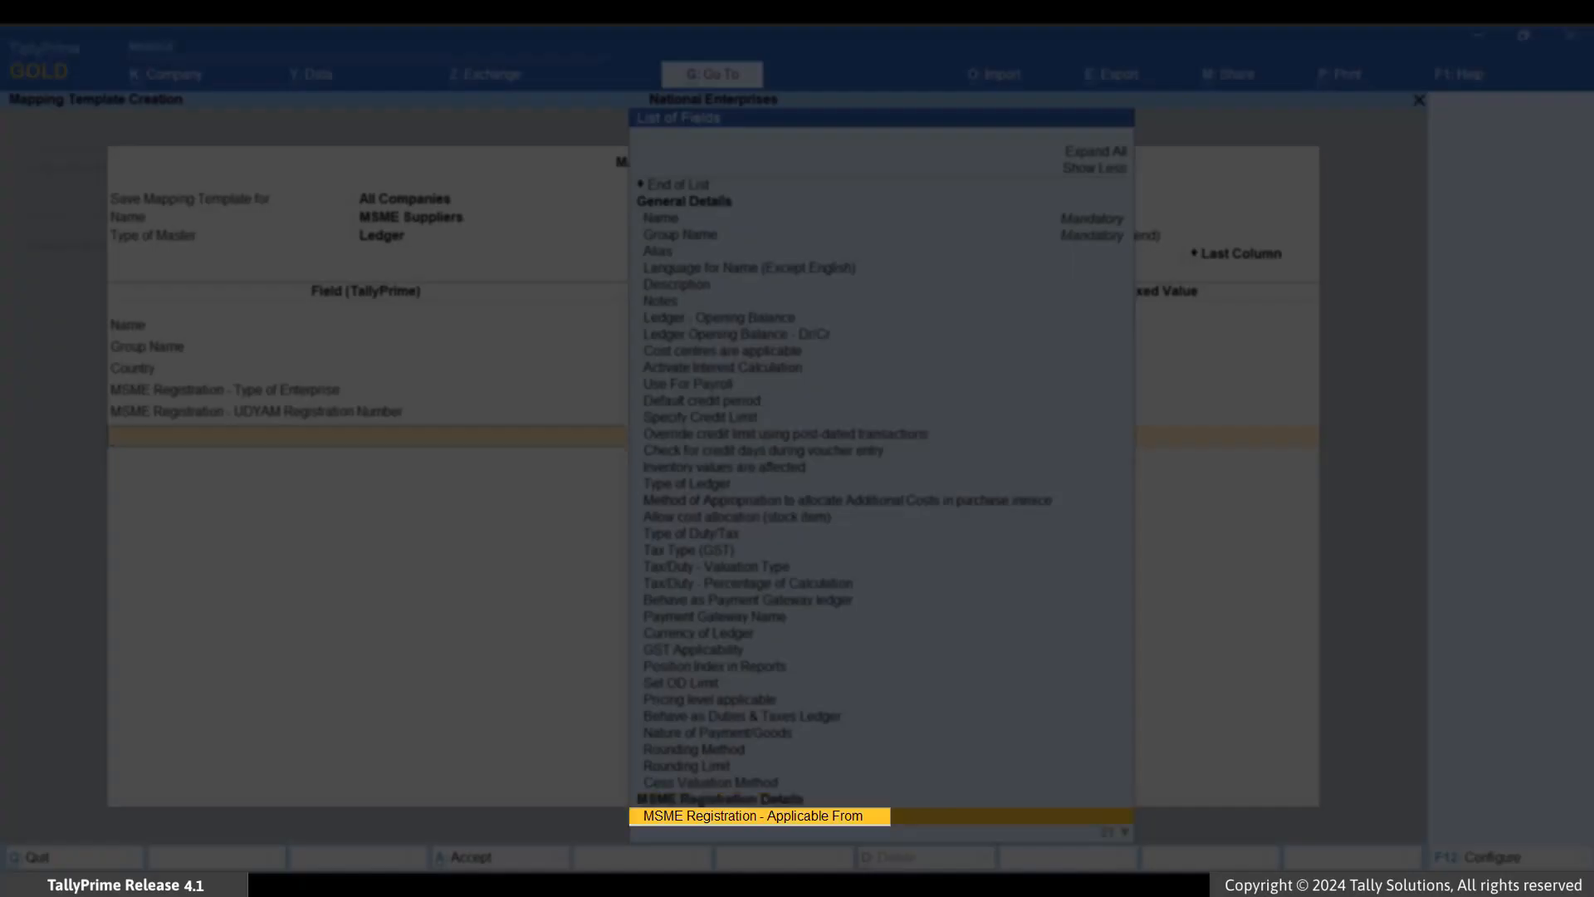
key("Return")
key("Down")
key("Down")
key("Down")
key("Down")
key("Down")
key("Down")
key("Down")
key("Down")
key("Down")
key("Down")
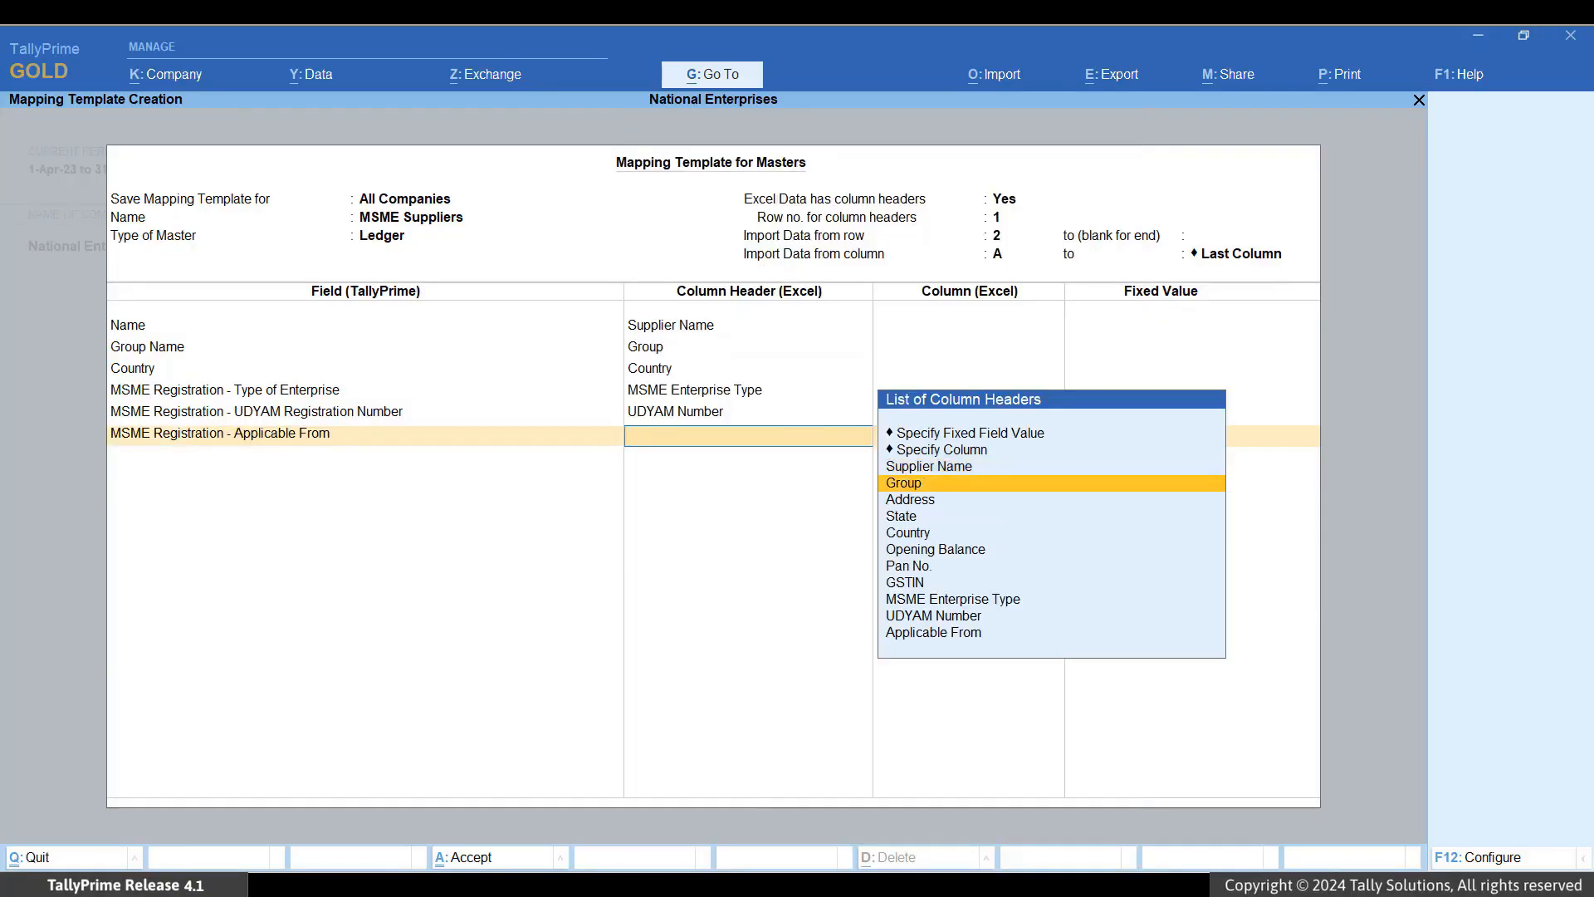
key("Return")
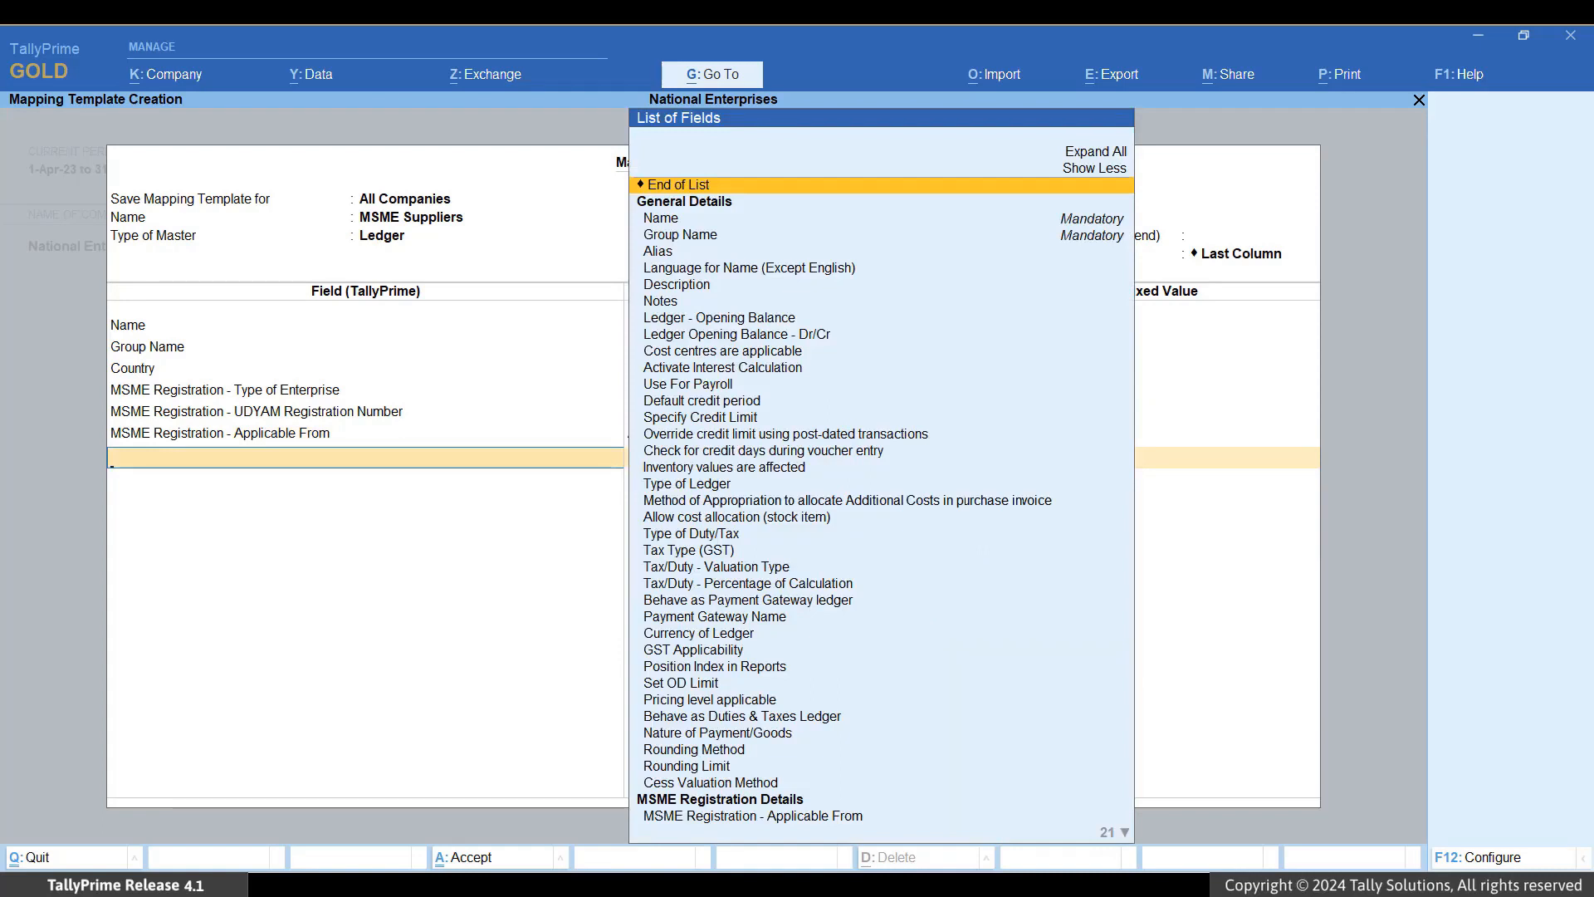
End the field list and save the MSME Suppliers mapping template.
key("Return")
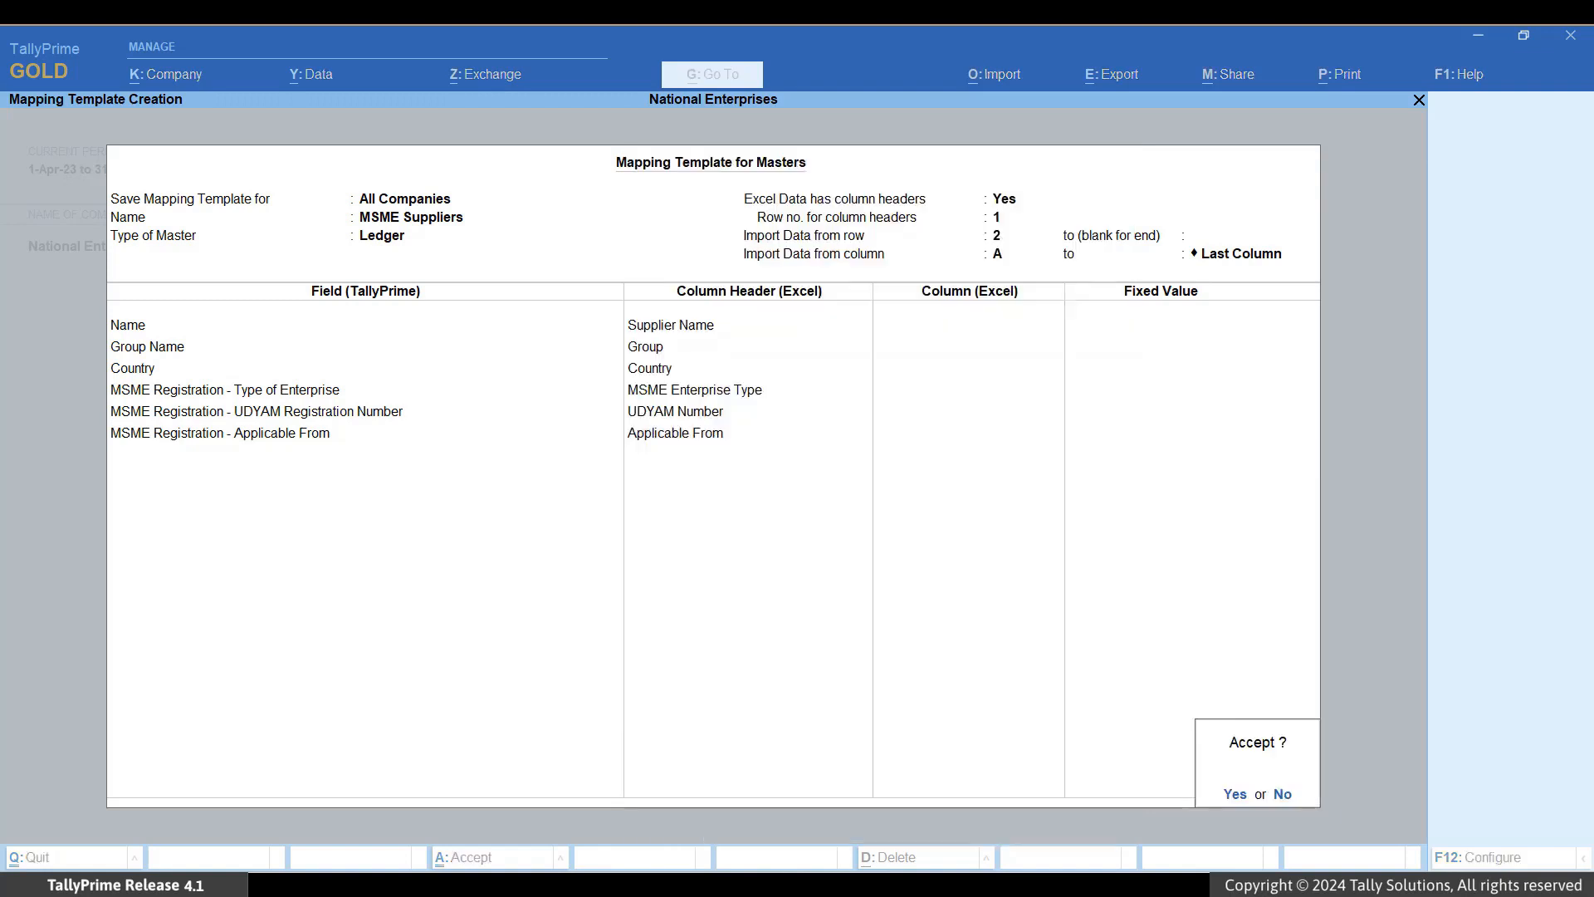
key("Return")
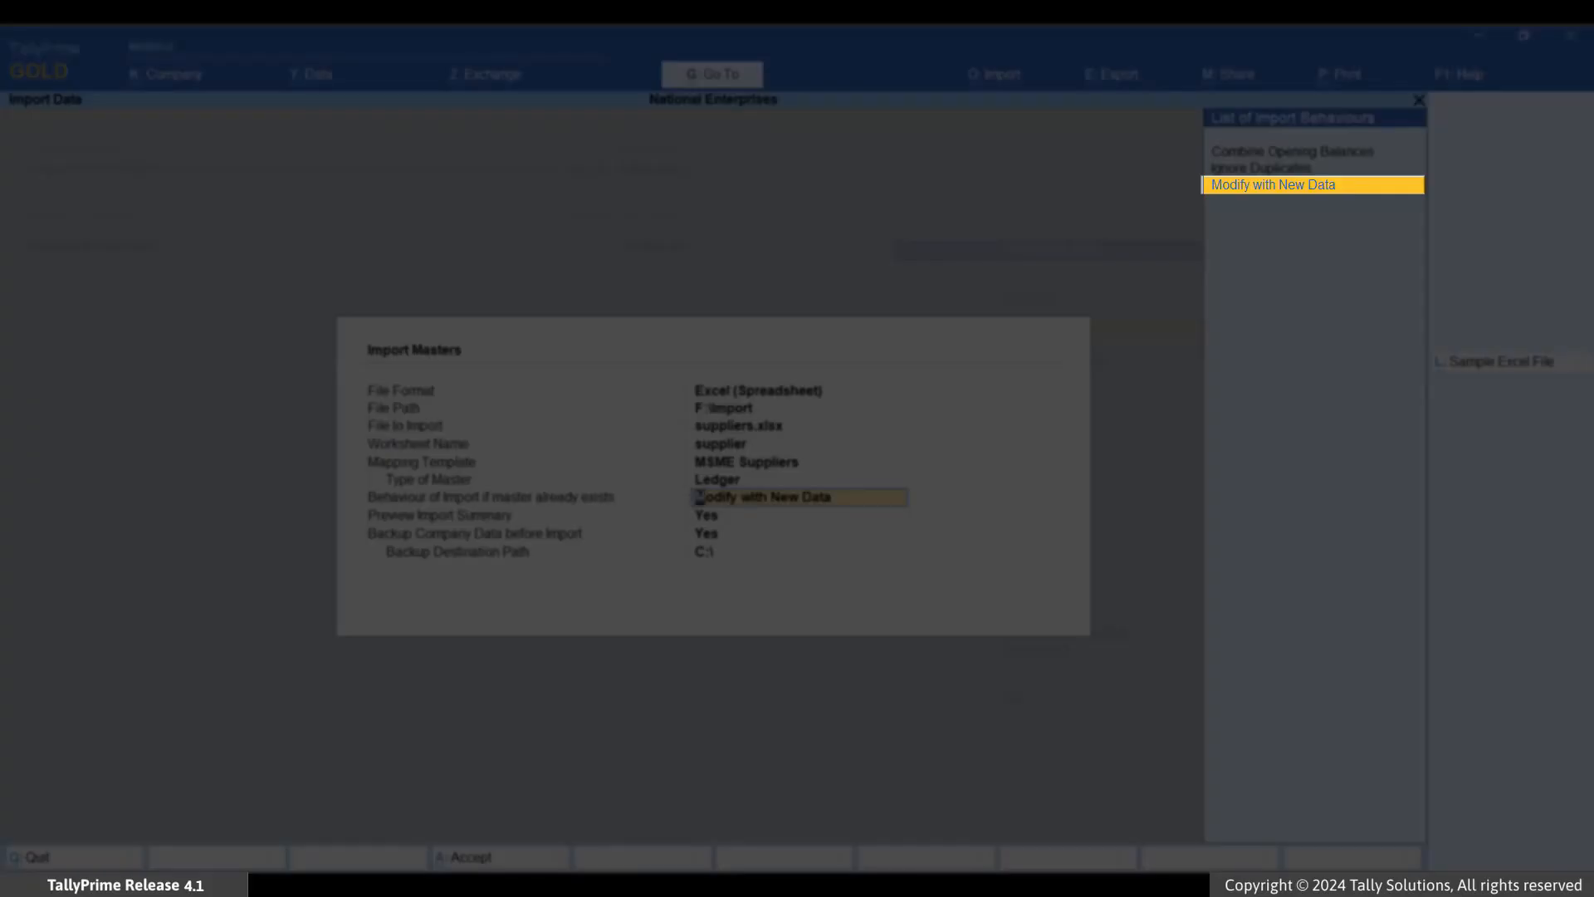
Import suppliers.xlsx using Modify with New Data, keeping the import summary preview and the company data backup to C:\ enabled.
key("Return")
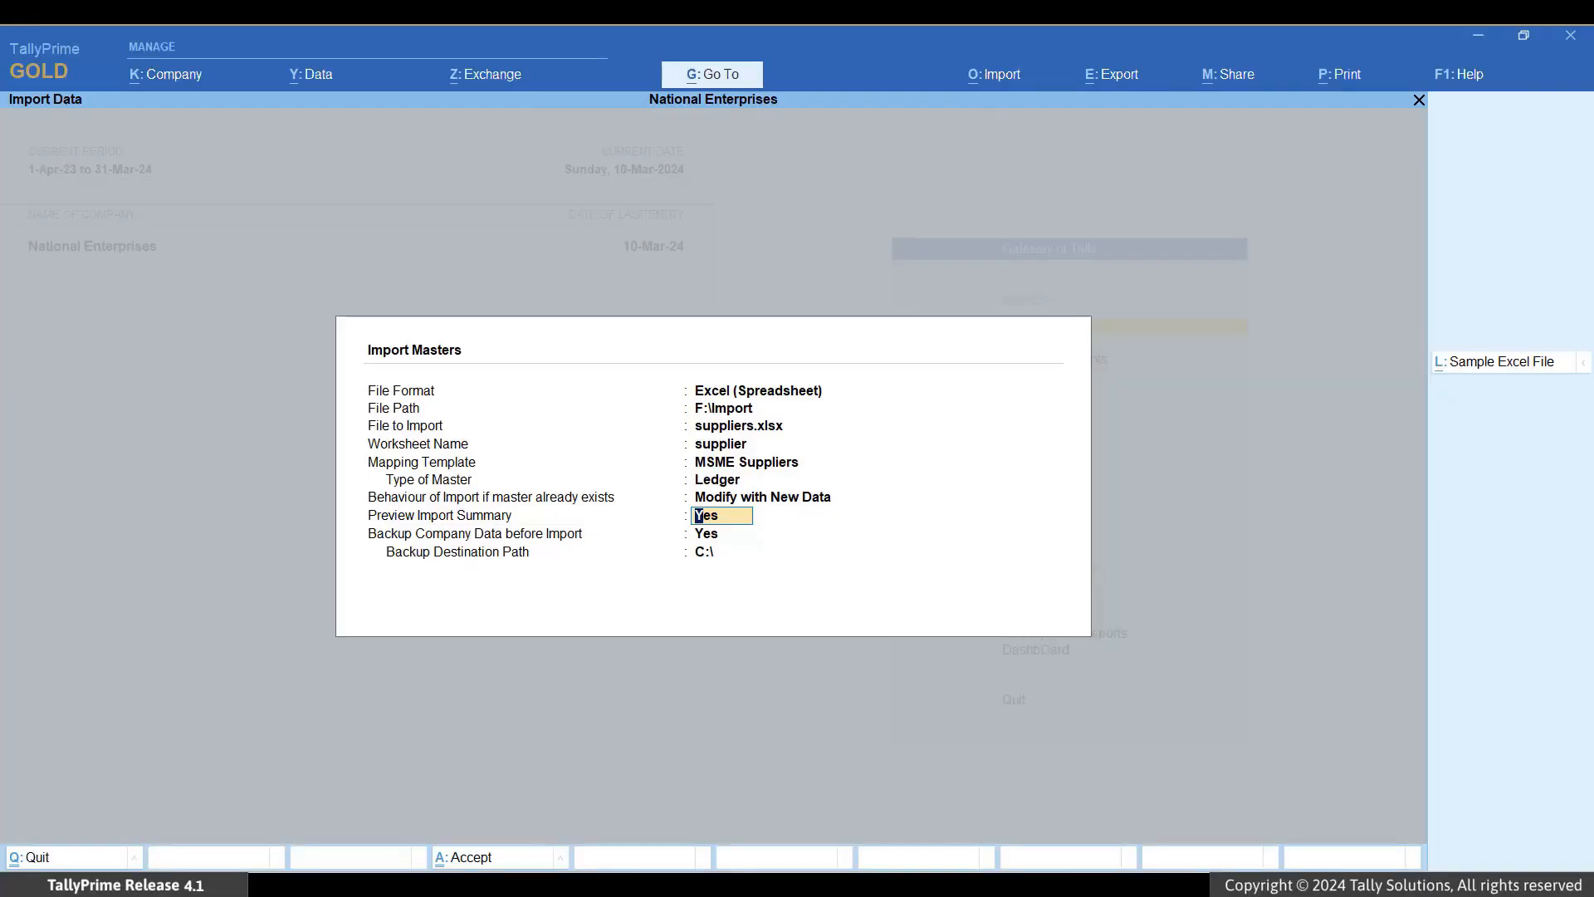
key("Return")
key("Return")
key("Return")
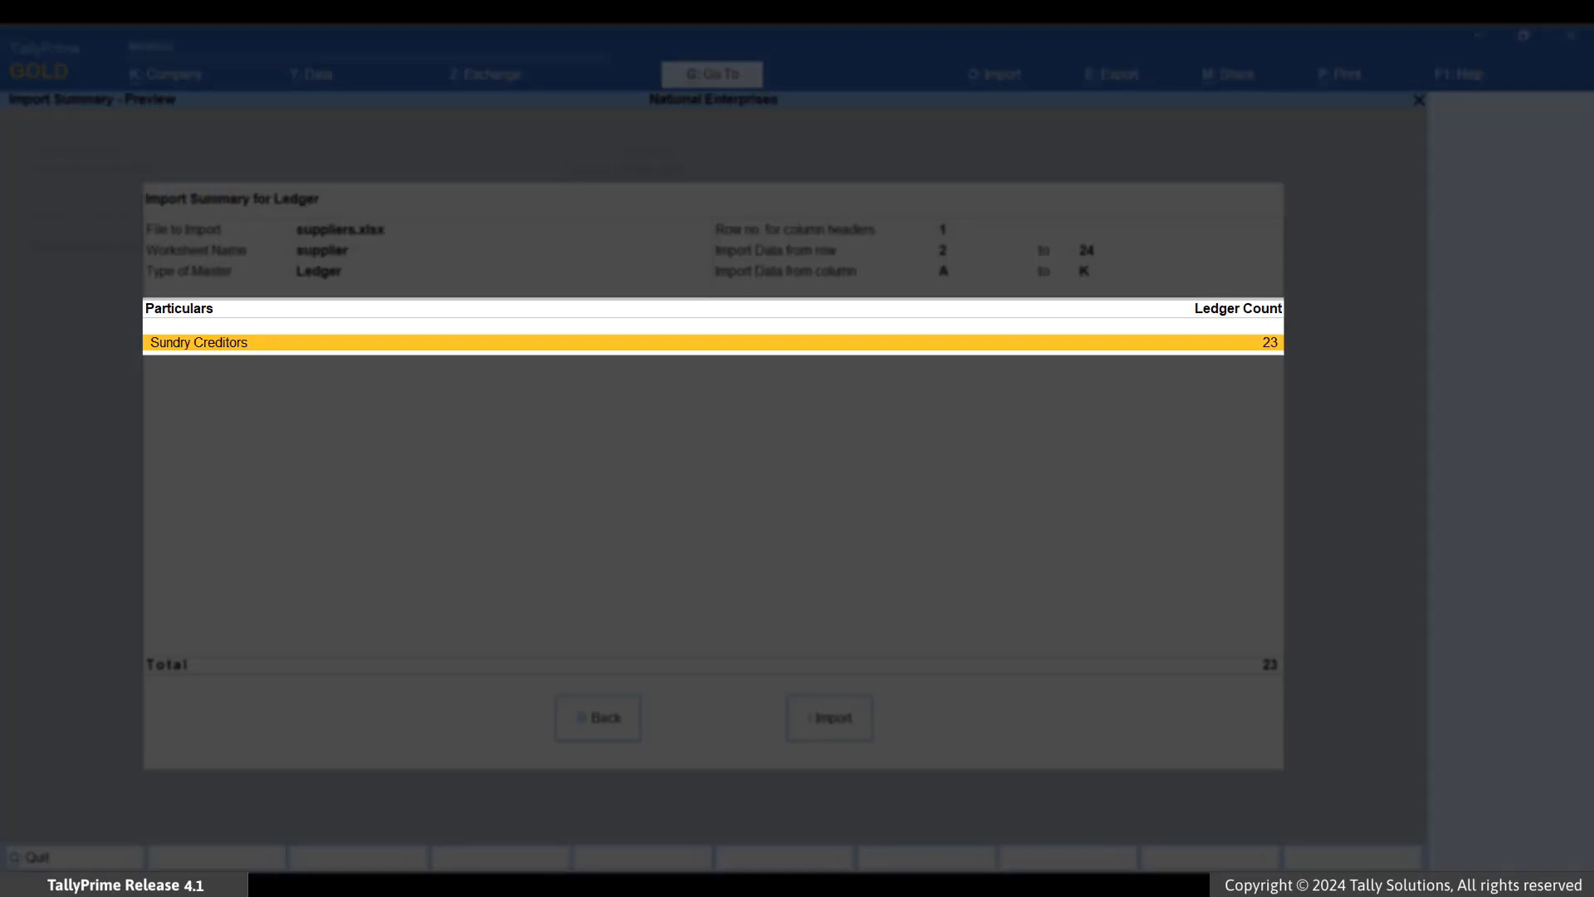
key("i")
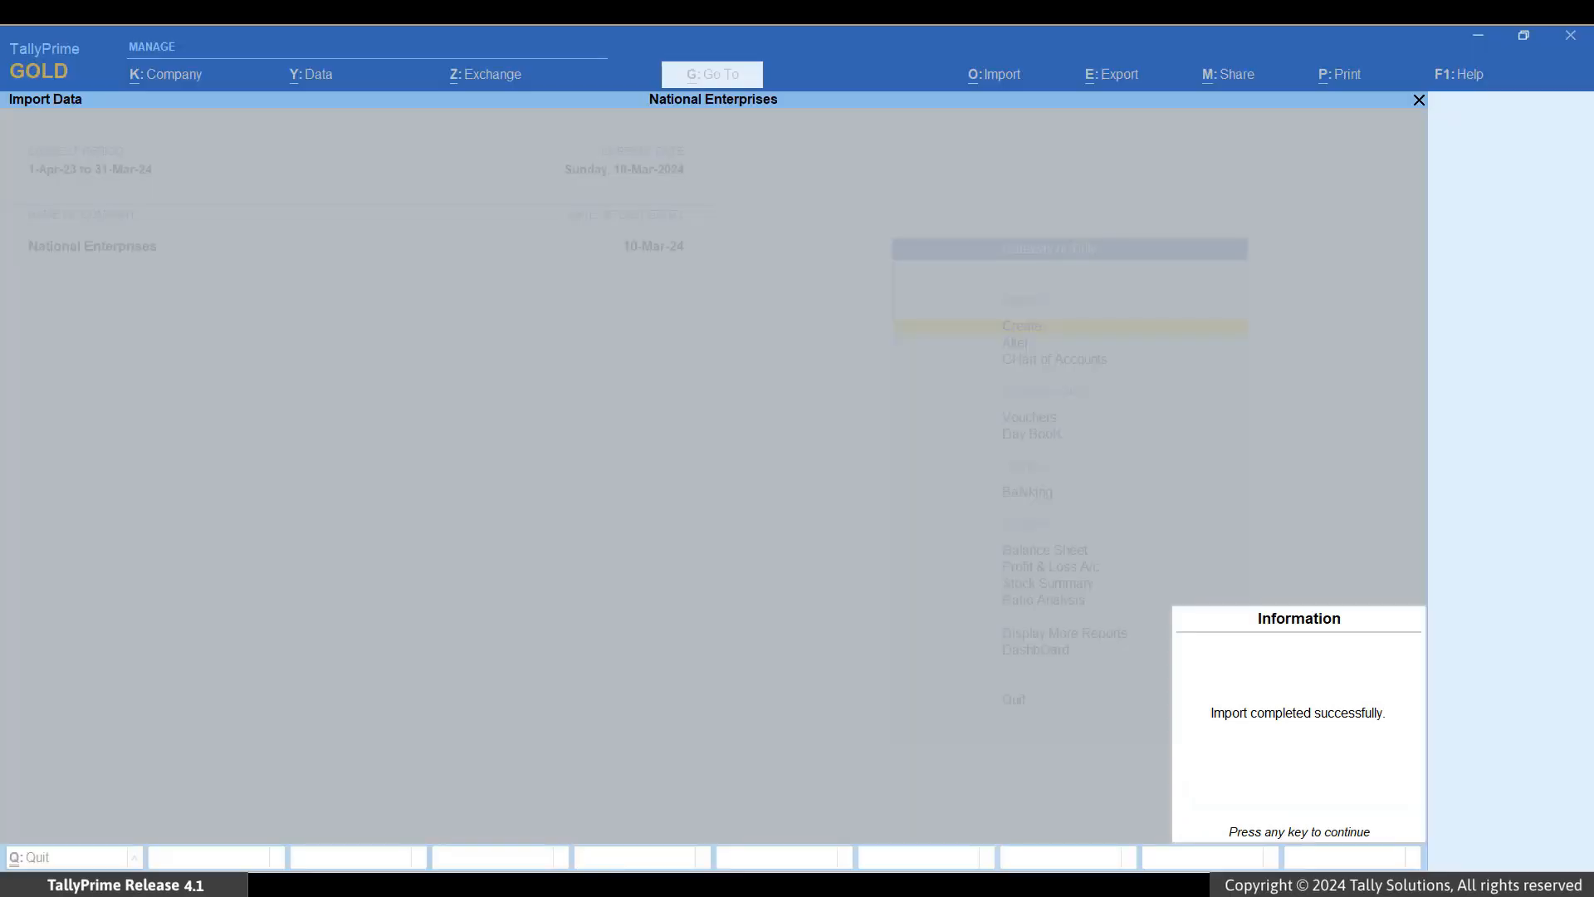
key("Return")
Open the ASM Tools ledger for alteration and enable Set/Alter MSME Registration Details to view the imported details.
key("Down")
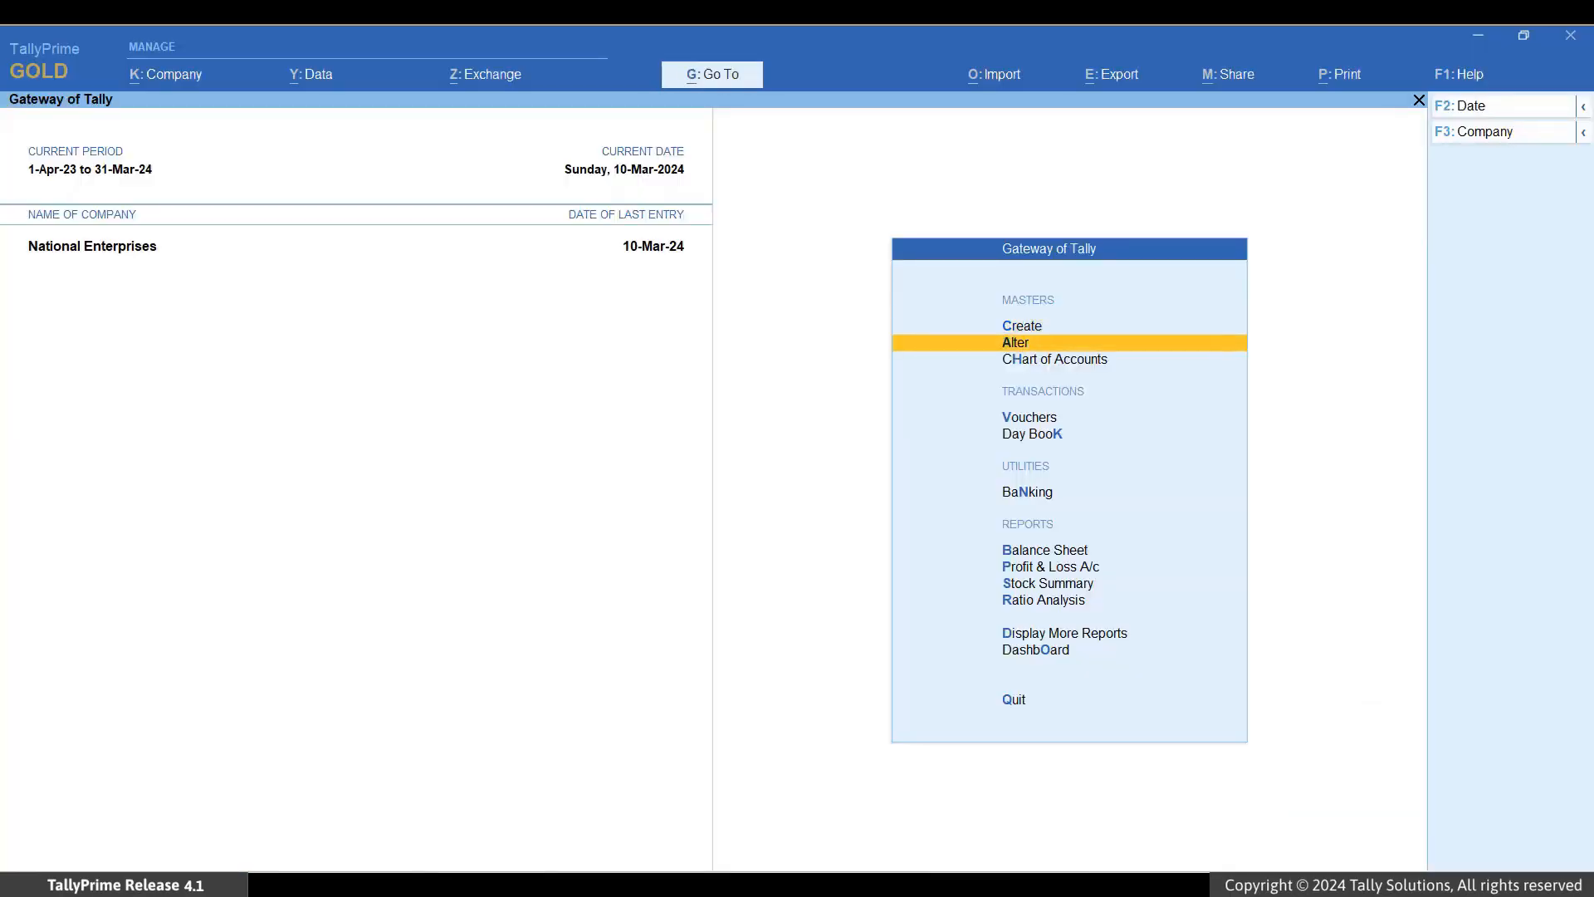
key("Return")
key("Down")
key("Return")
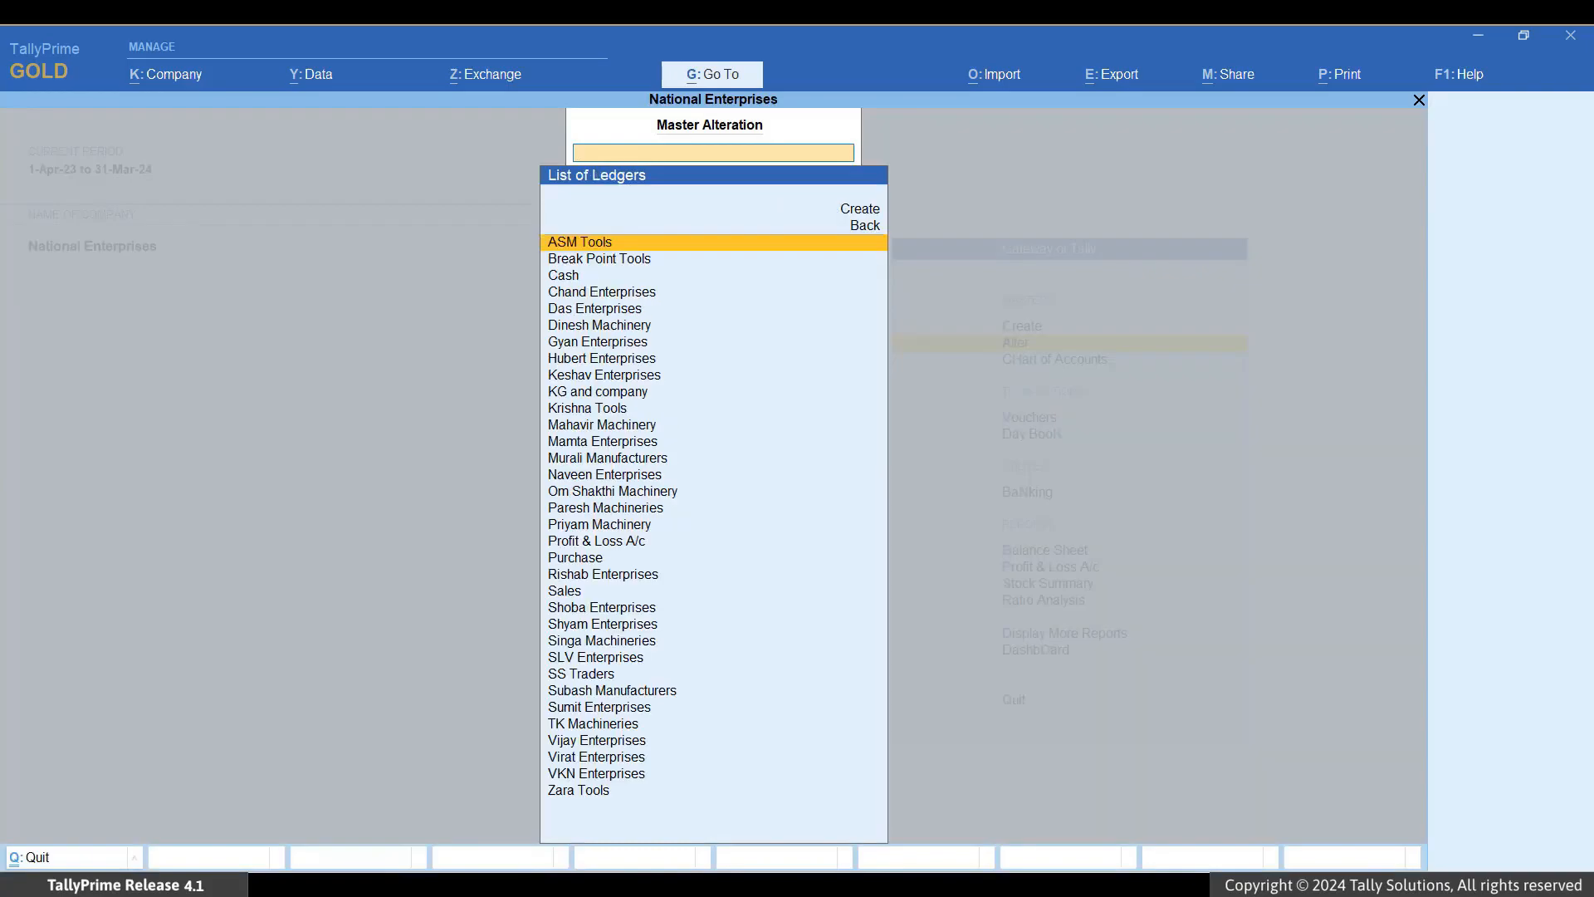
key("Return")
key("Return")
key("Return")
key("Return")
key("Return")
key("Return")
key("Return")
key("Return")
key("Return")
key("Return")
key("Return")
key("Return")
key("Return")
key("Return")
key("Return")
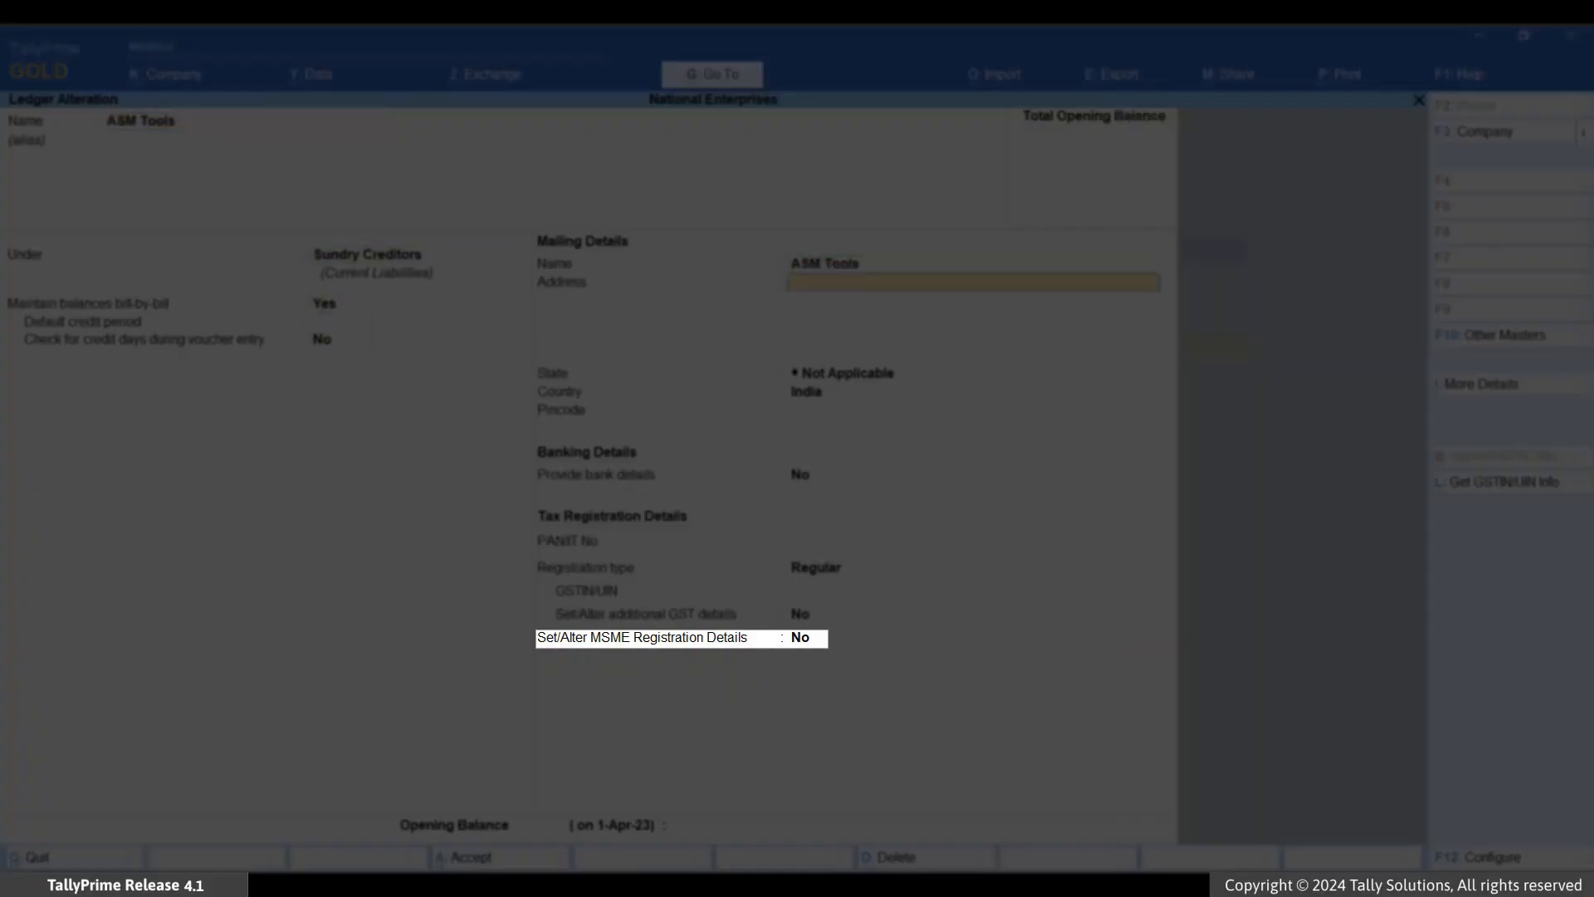
key("y")
key("Return")
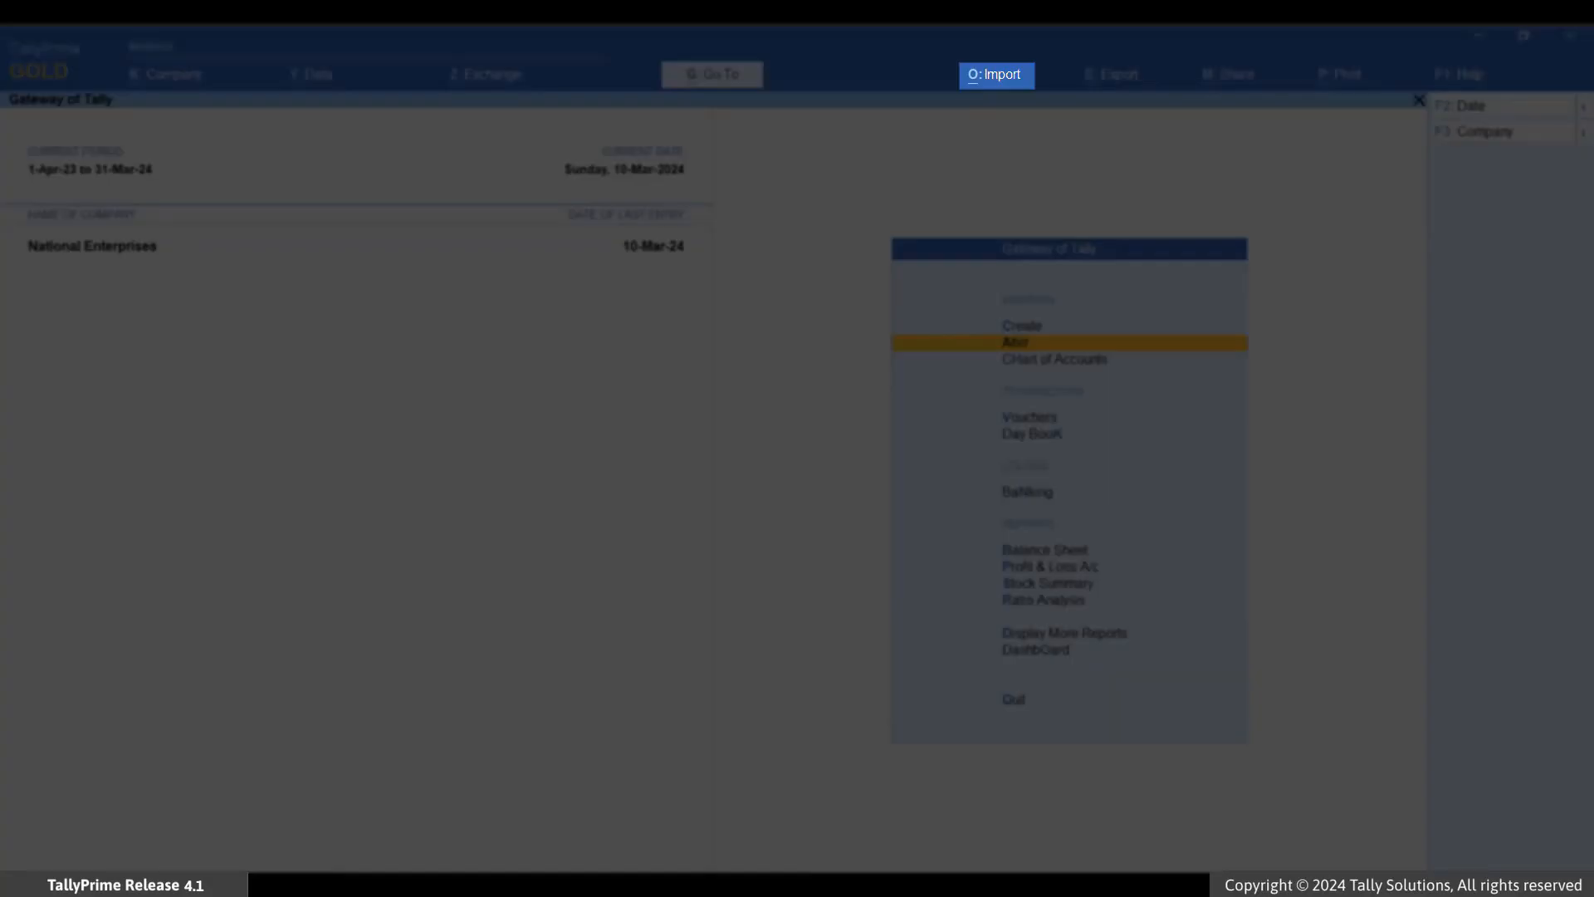
Open the sample Excel file export for masters from the import options.
key("alt+o")
key("Down")
key("Down")
key("Down")
key("Down")
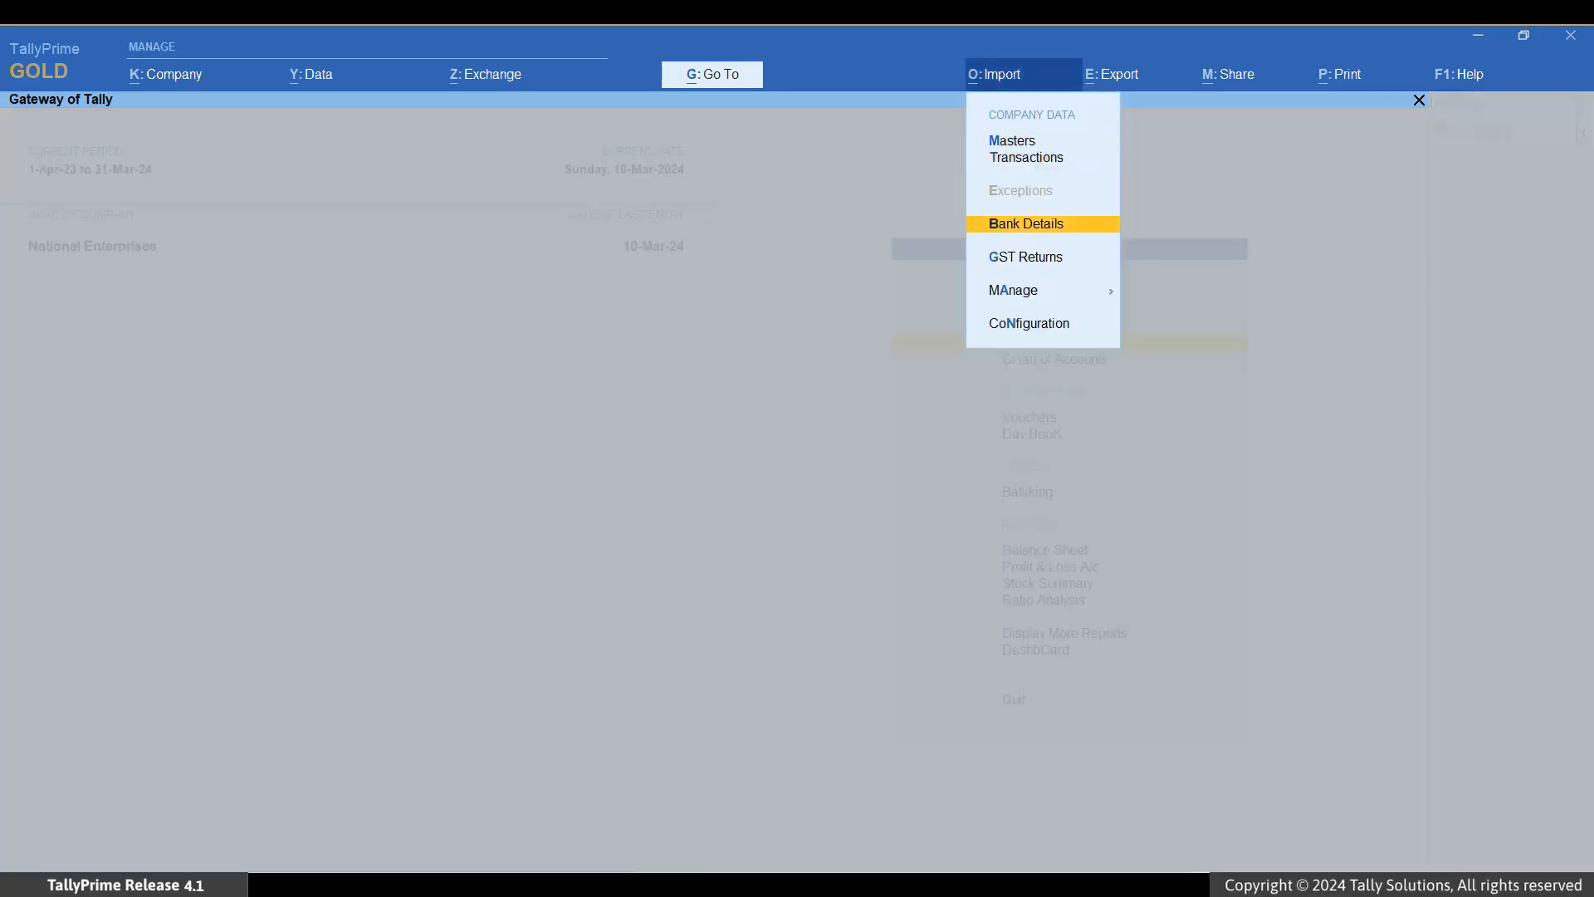
key("Return")
key("Down")
key("Return")
key("Return")
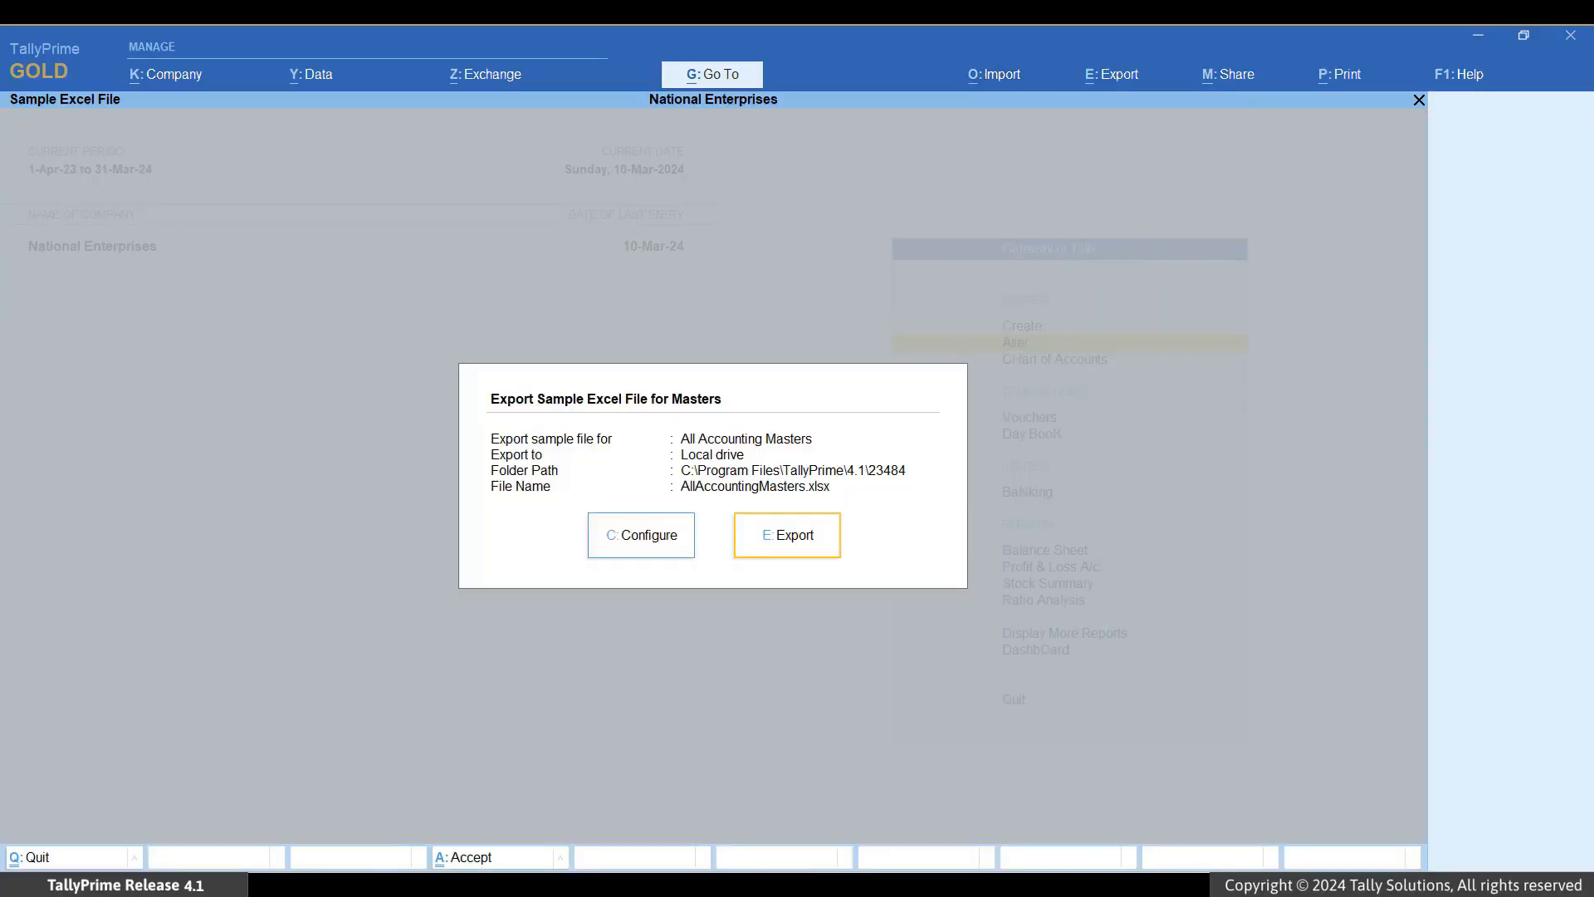
Configure the sample file export for the Ledger master type.
key("Left")
key("Return")
key("Return")
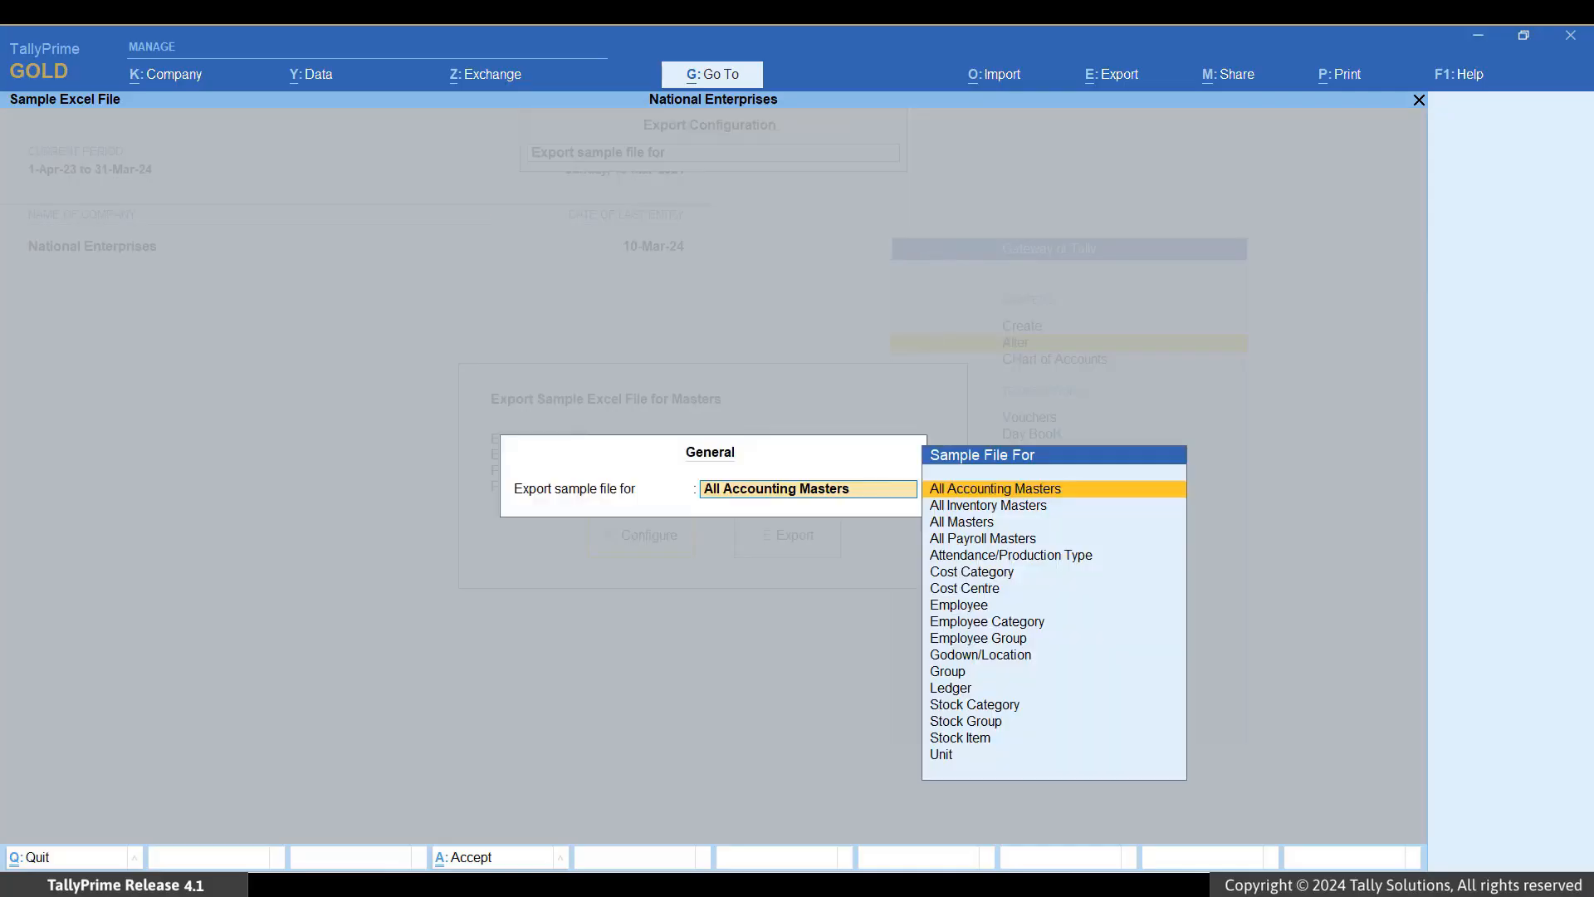
key("Down")
key("Down")
key("Down")
key("Down")
key("Down")
key("Down")
key("Down")
key("Down")
key("Down")
key("Down")
key("Down")
key("Down")
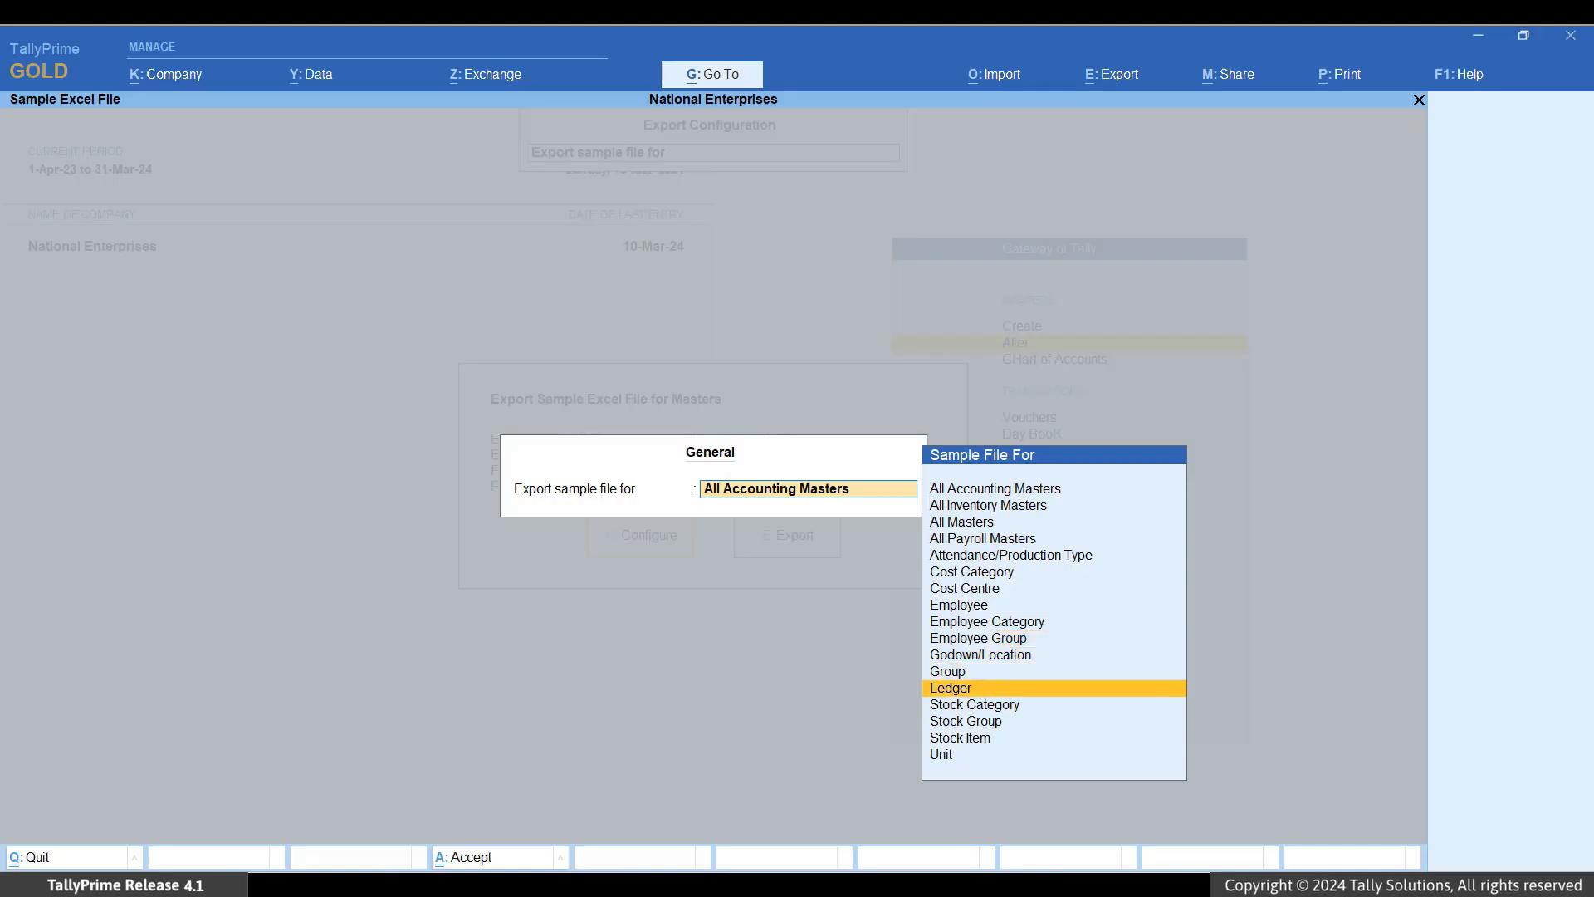
key("Return")
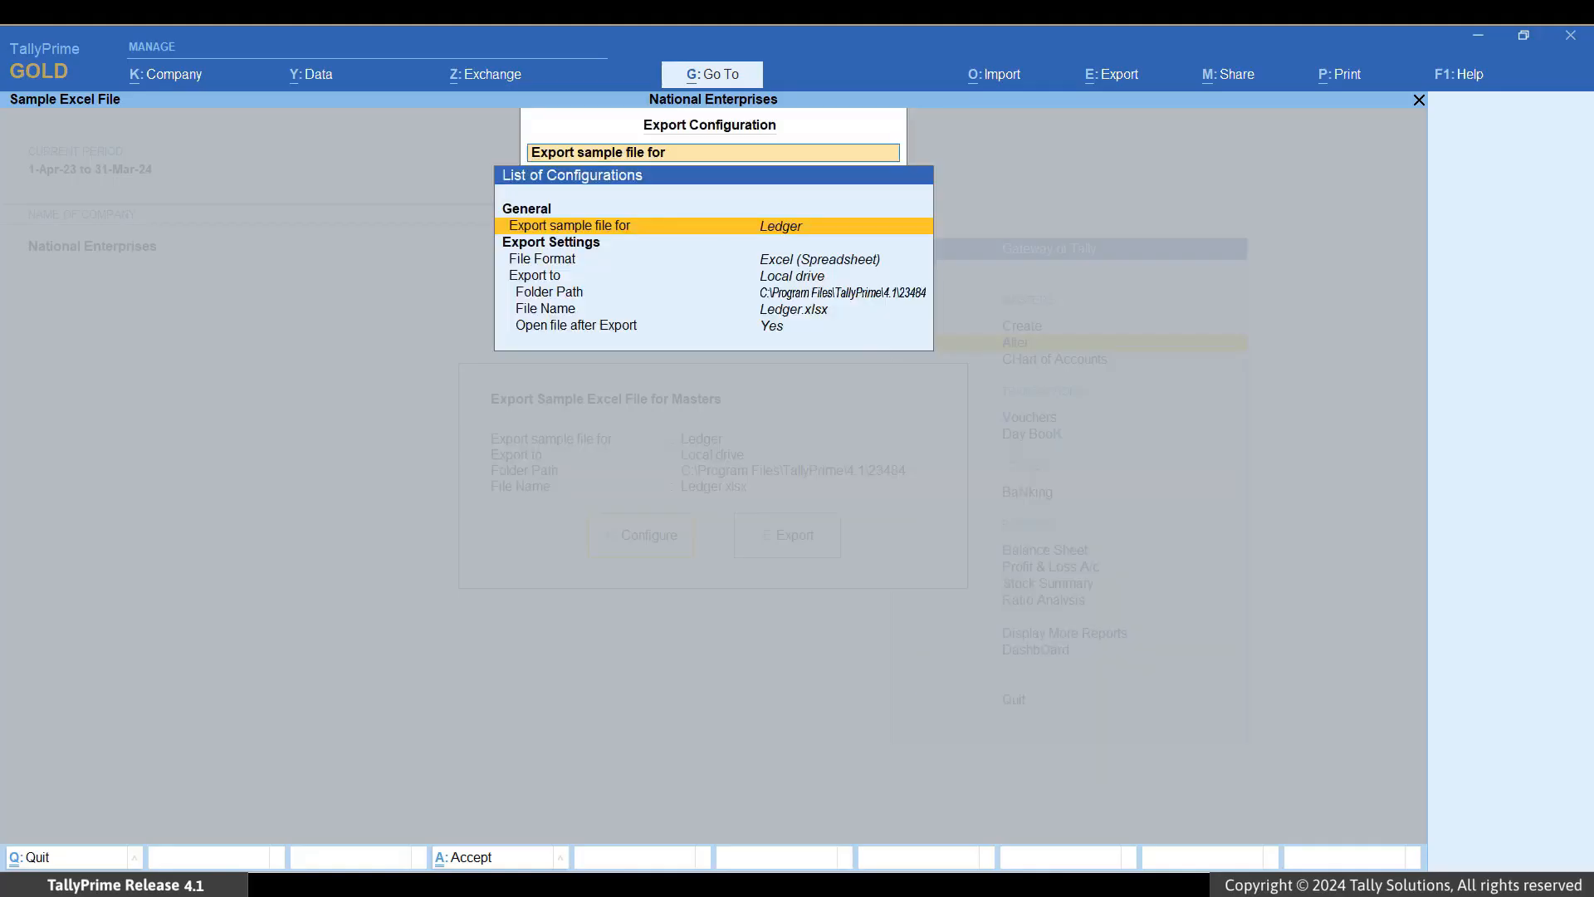
Set the export folder path to F:\Import and export the sample file Ledger.xlsx.
key("Down")
key("Down")
key("Down")
key("Return")
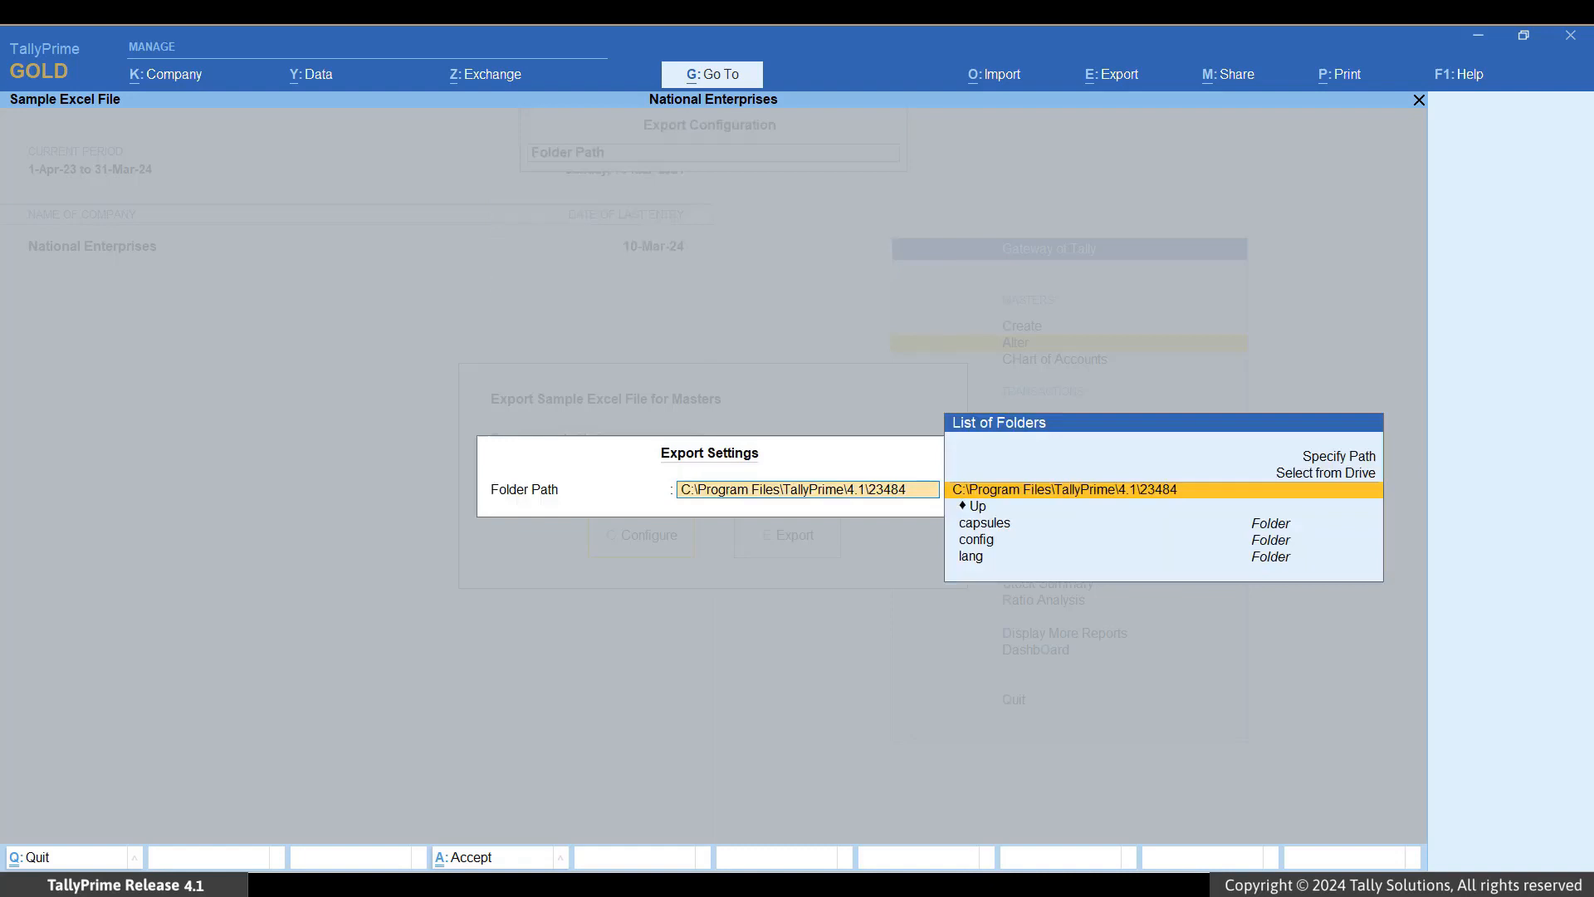
key("Up")
key("Return")
key("Down")
key("Return")
key("Down")
key("Down")
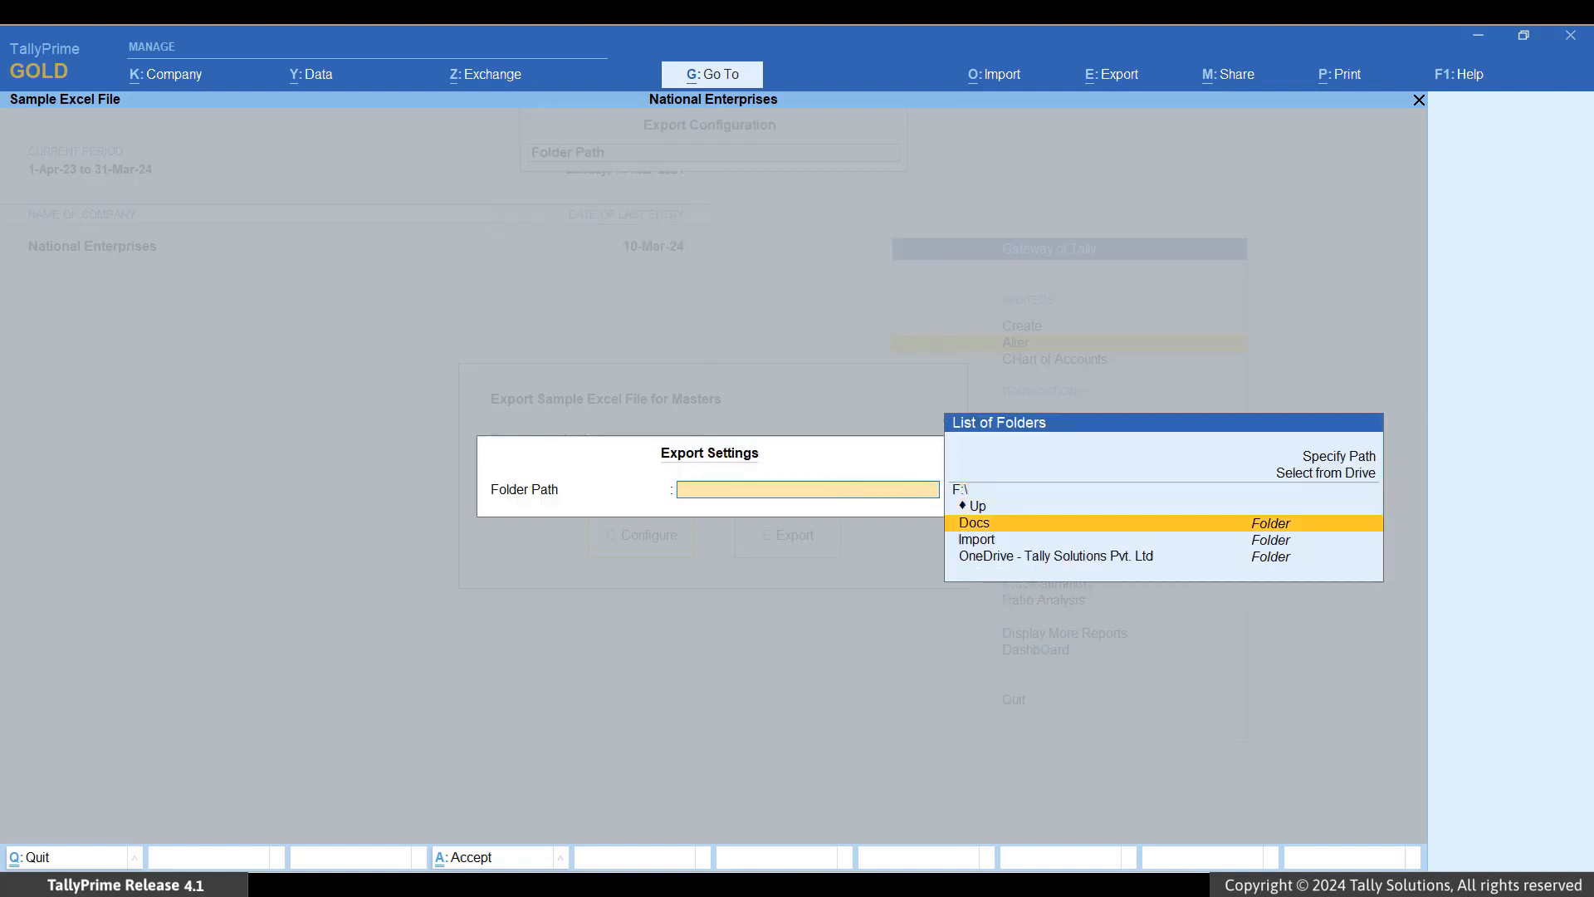
key("Down")
key("Return")
key("Return")
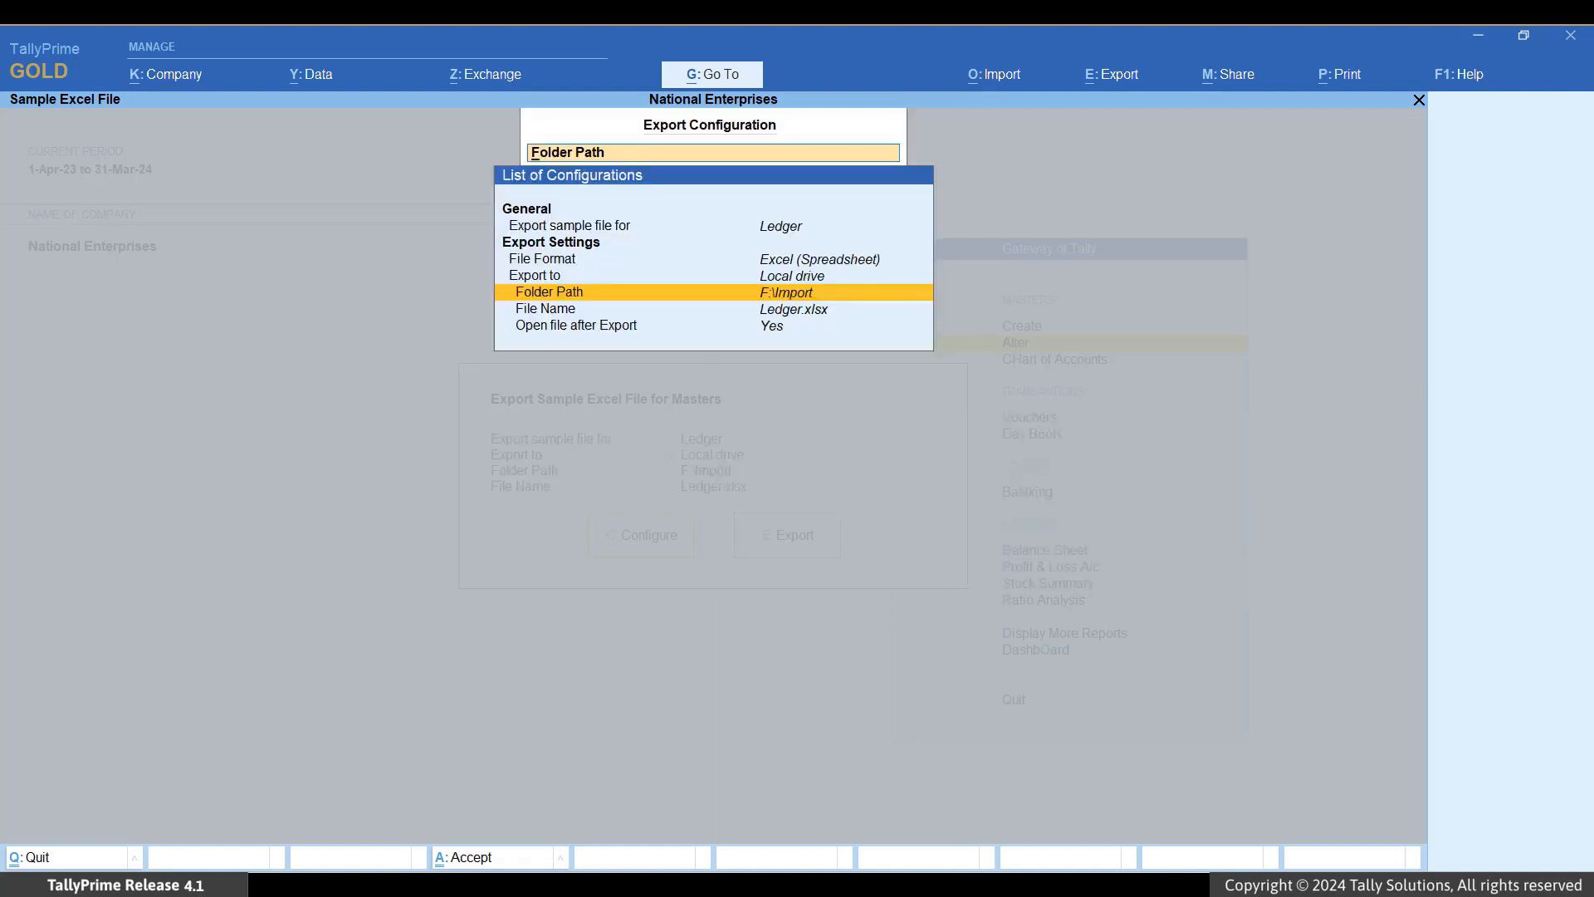
key("Escape")
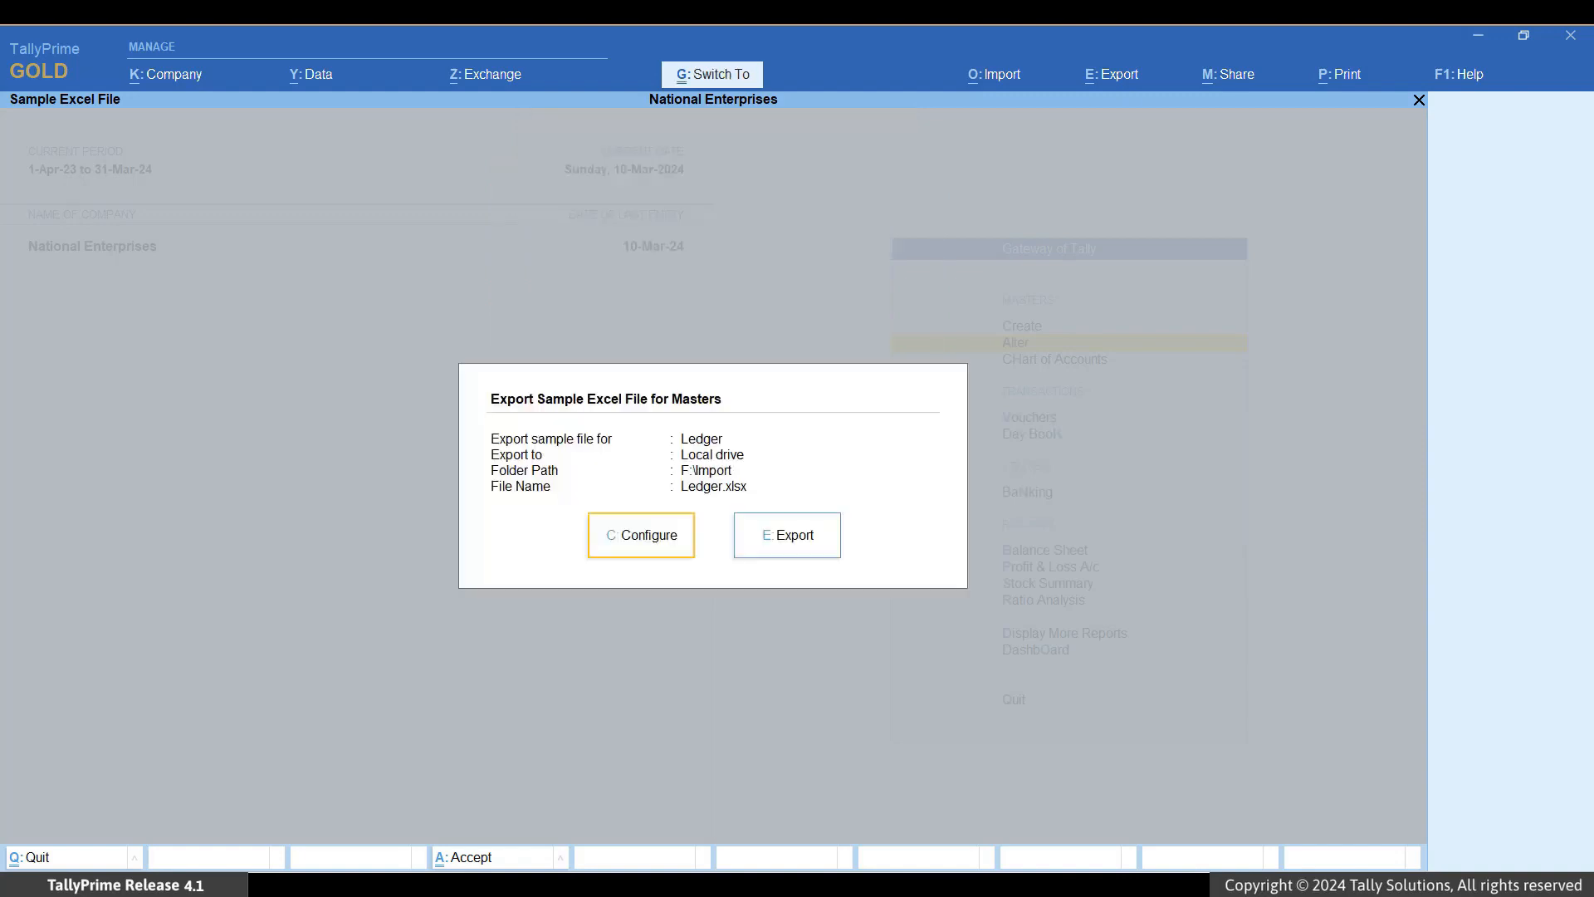
key("Right")
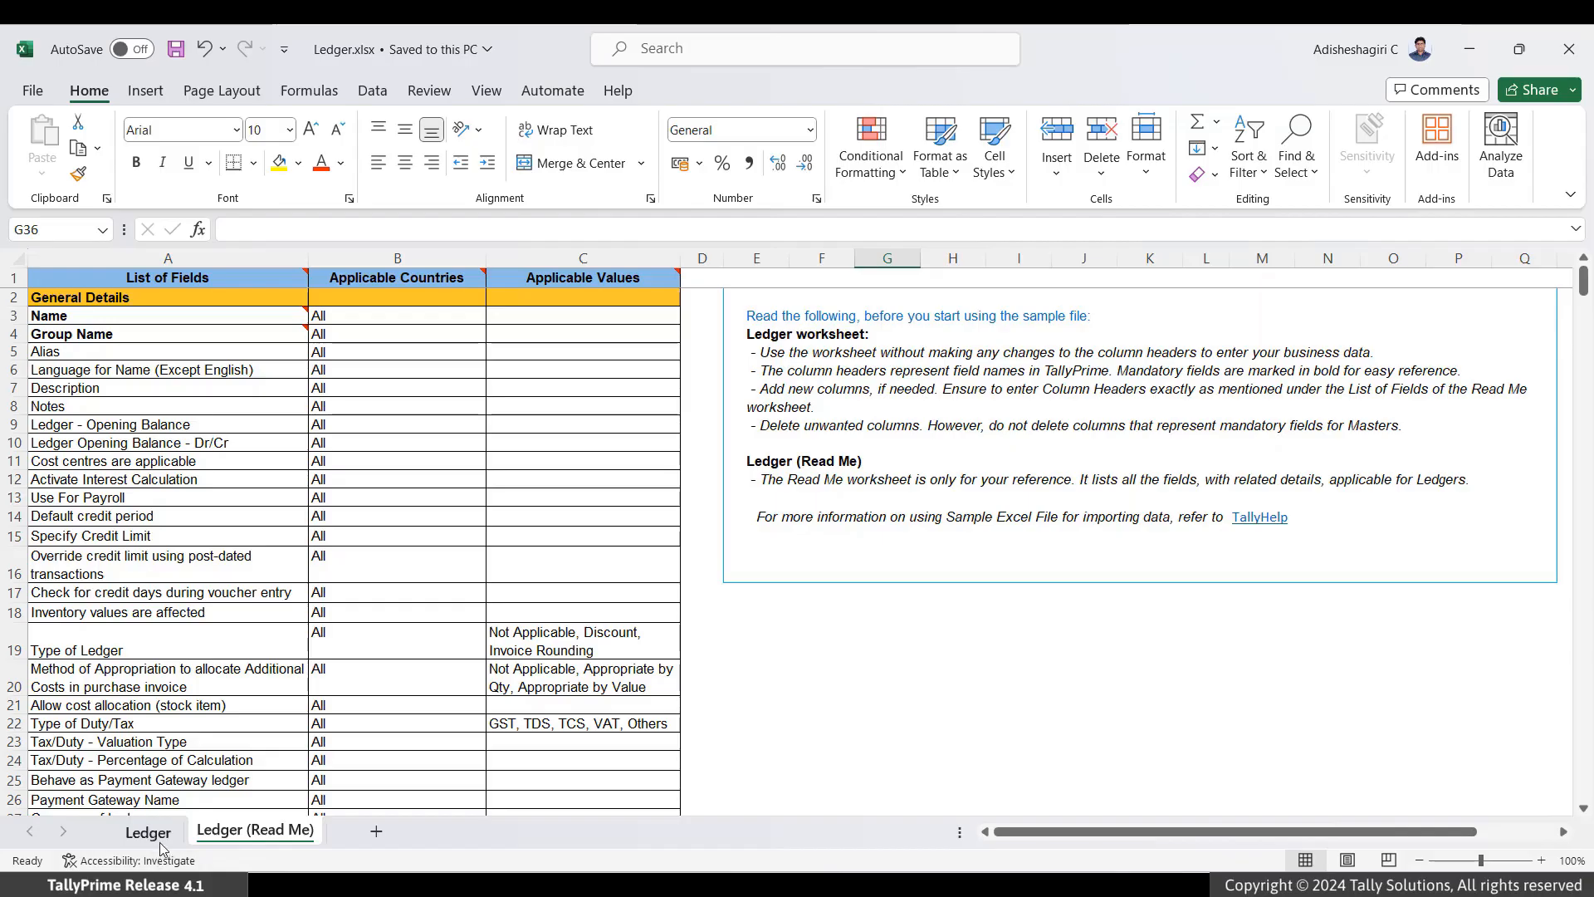
Copy the MSME Registration - Type of Enterprise field name from the Ledger (Read Me) sheet into cell M1 of the Ledger sheet.
left_click(151, 833)
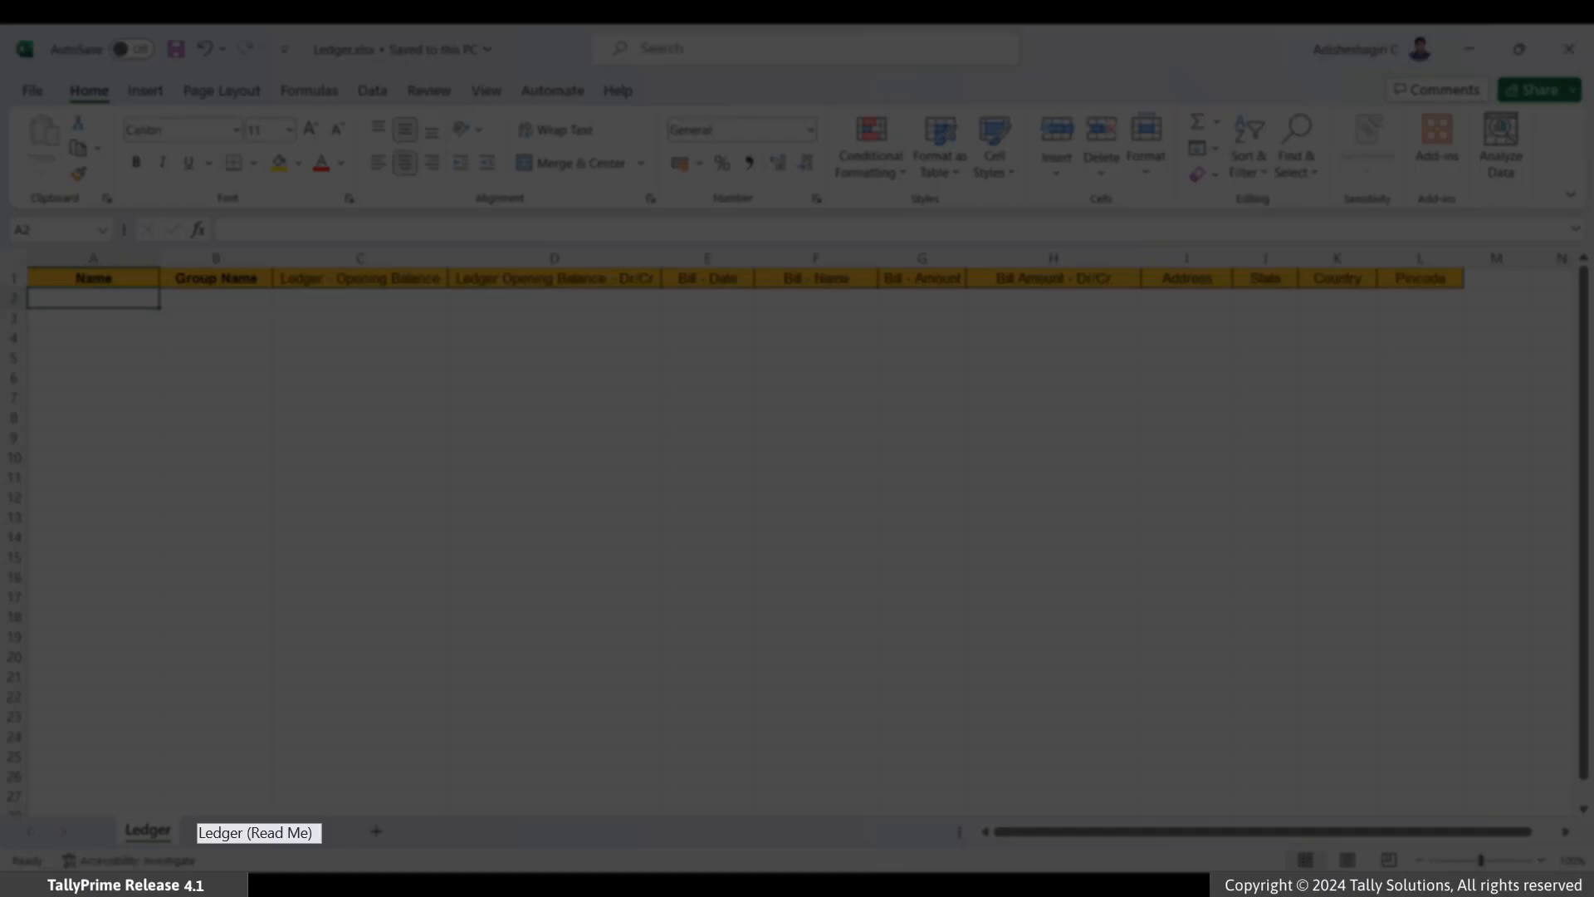
left_click(231, 834)
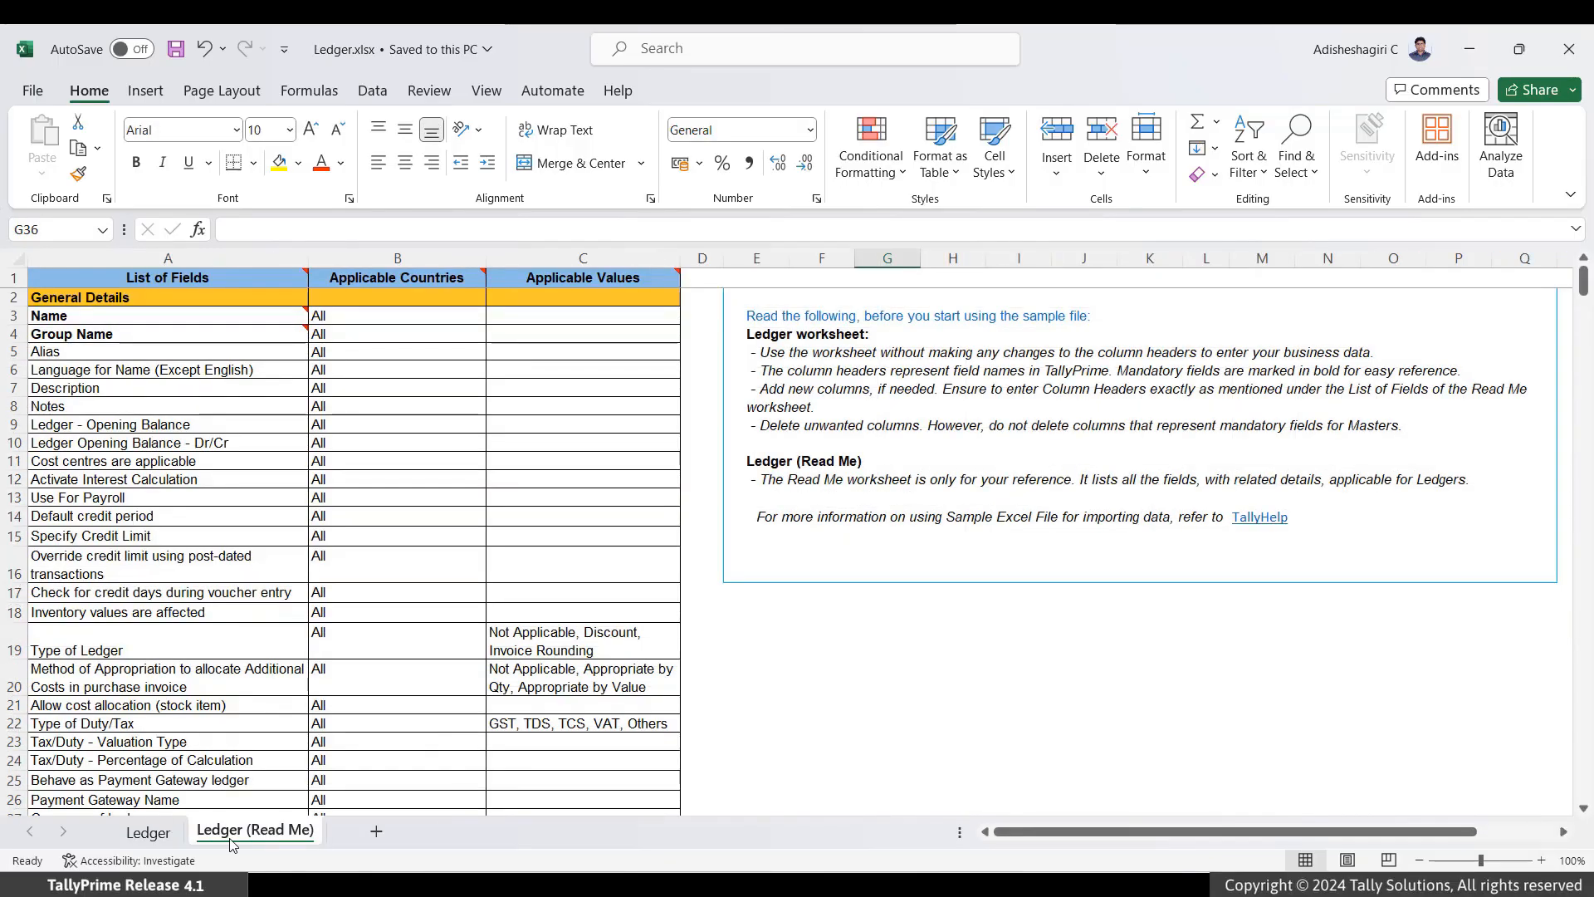
scroll(301, 631, "down", 5)
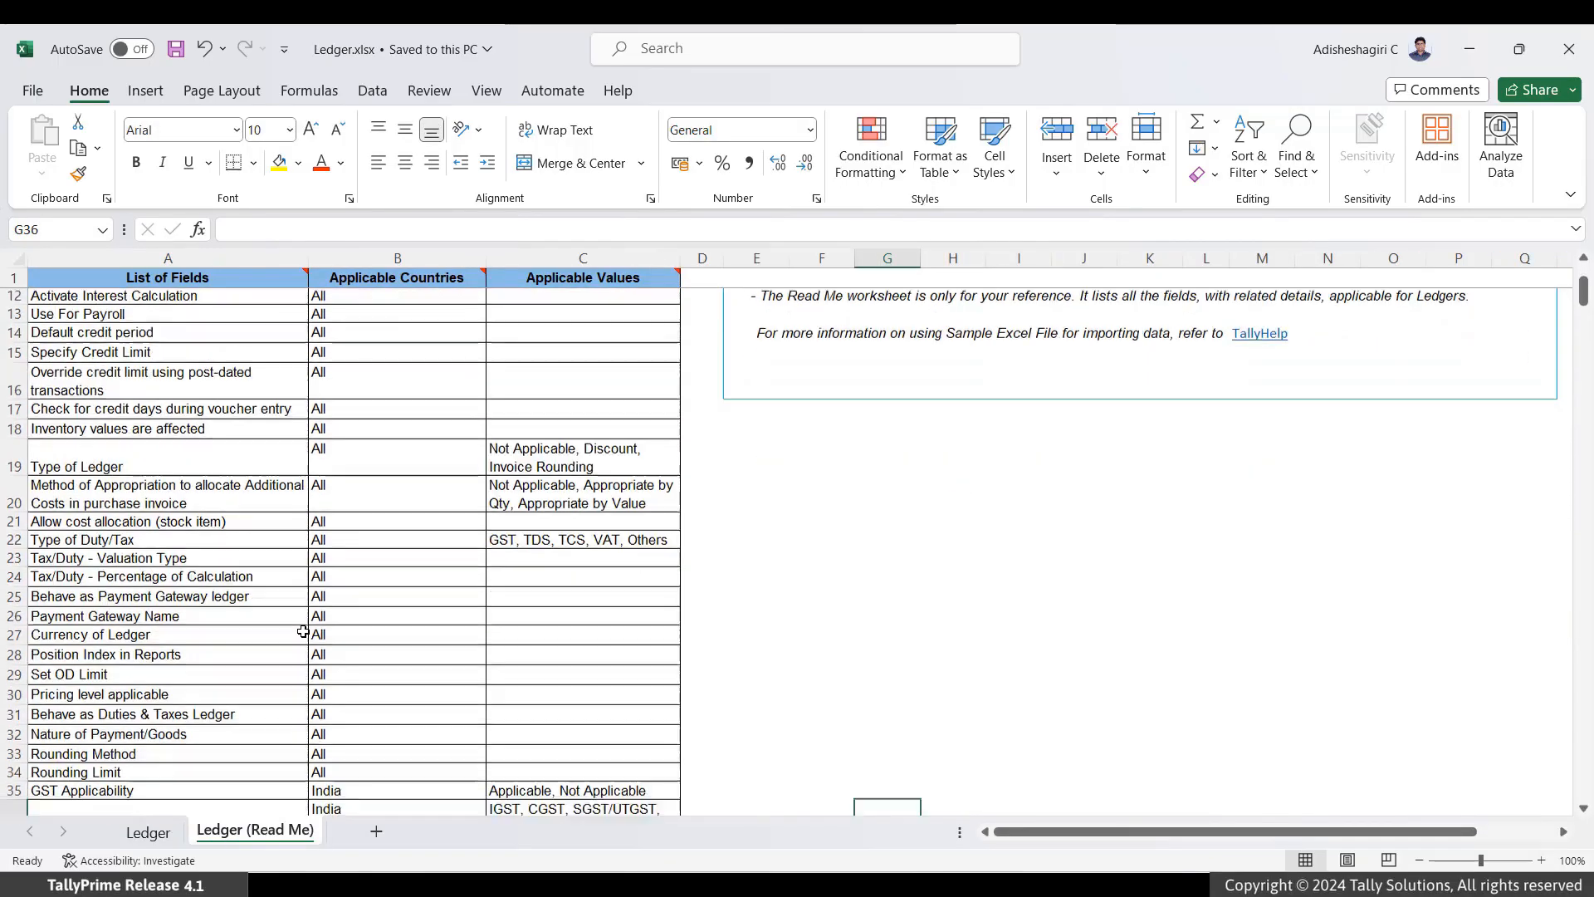
scroll(353, 640, "down", 3)
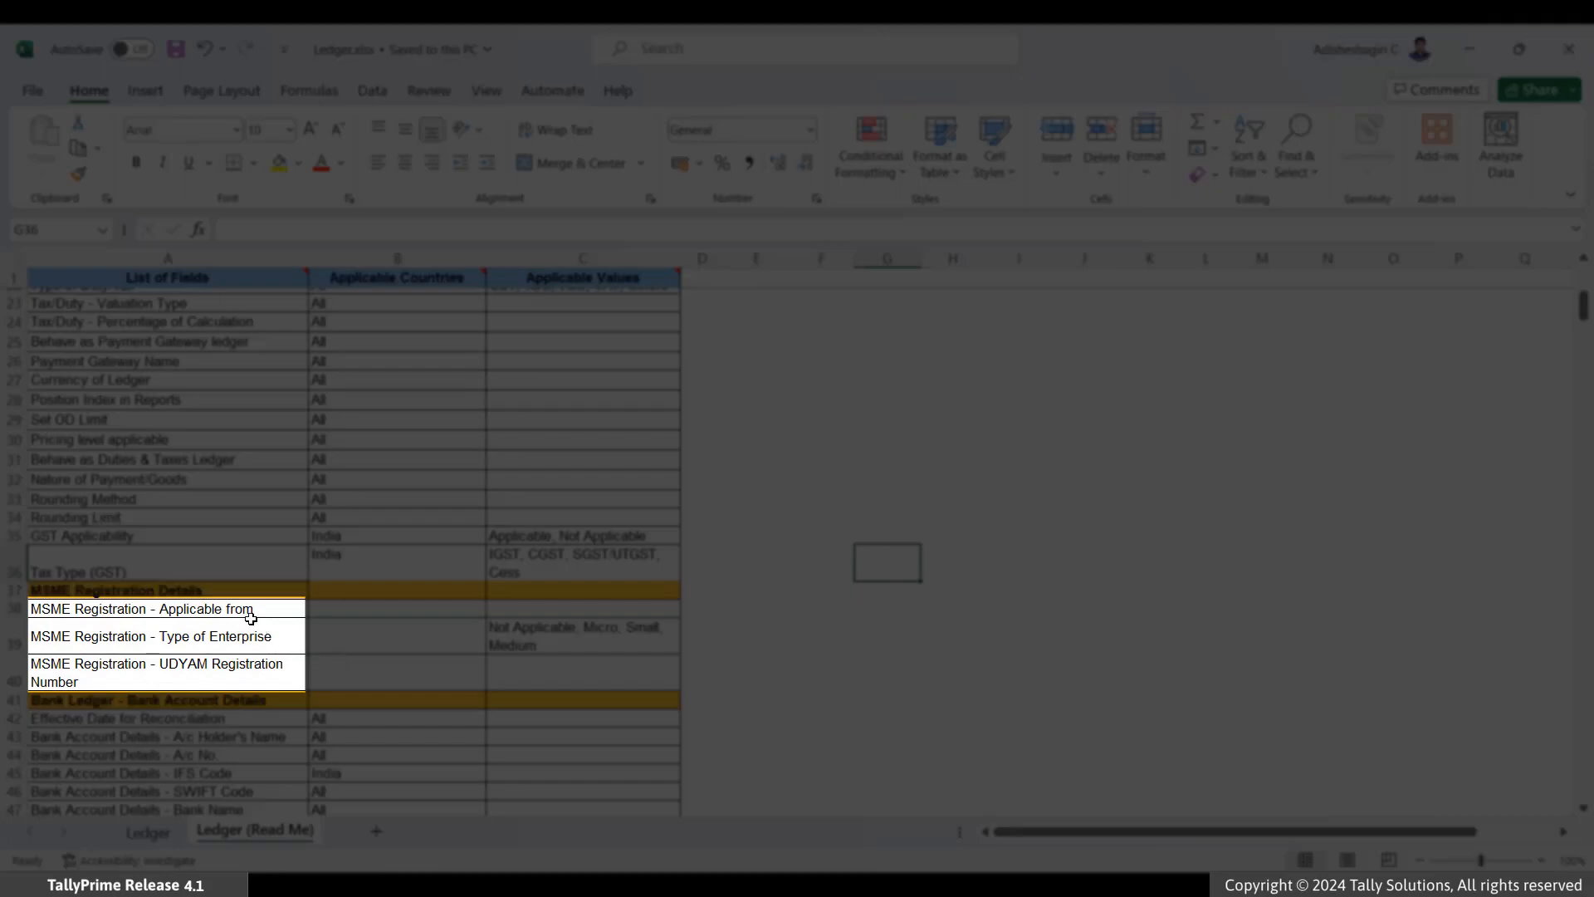
left_click(243, 645)
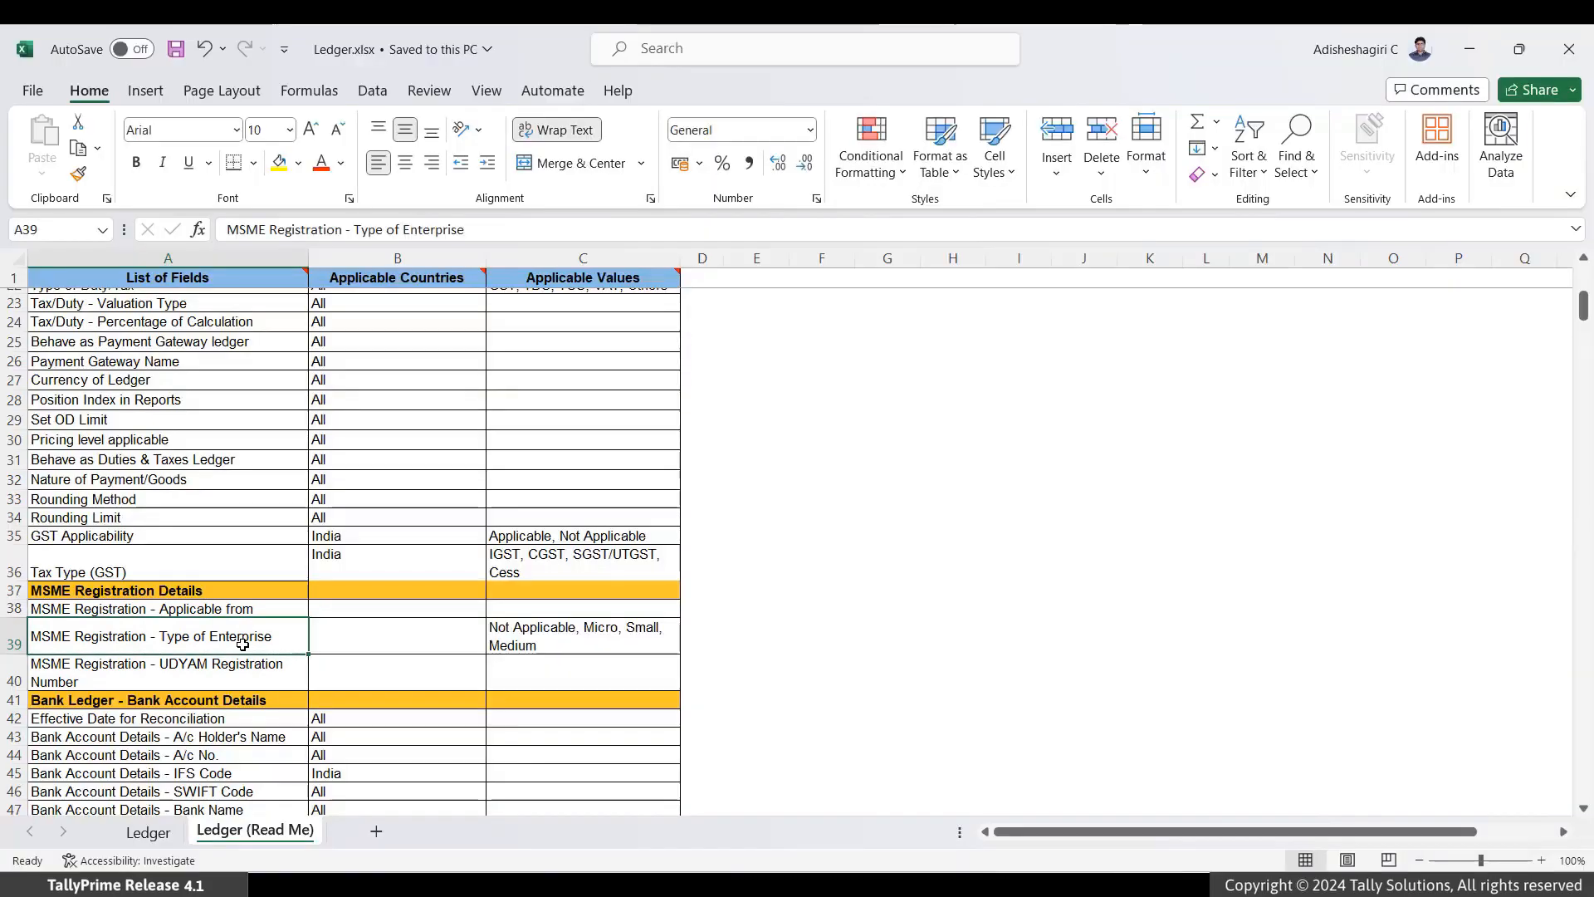
key("ctrl+c")
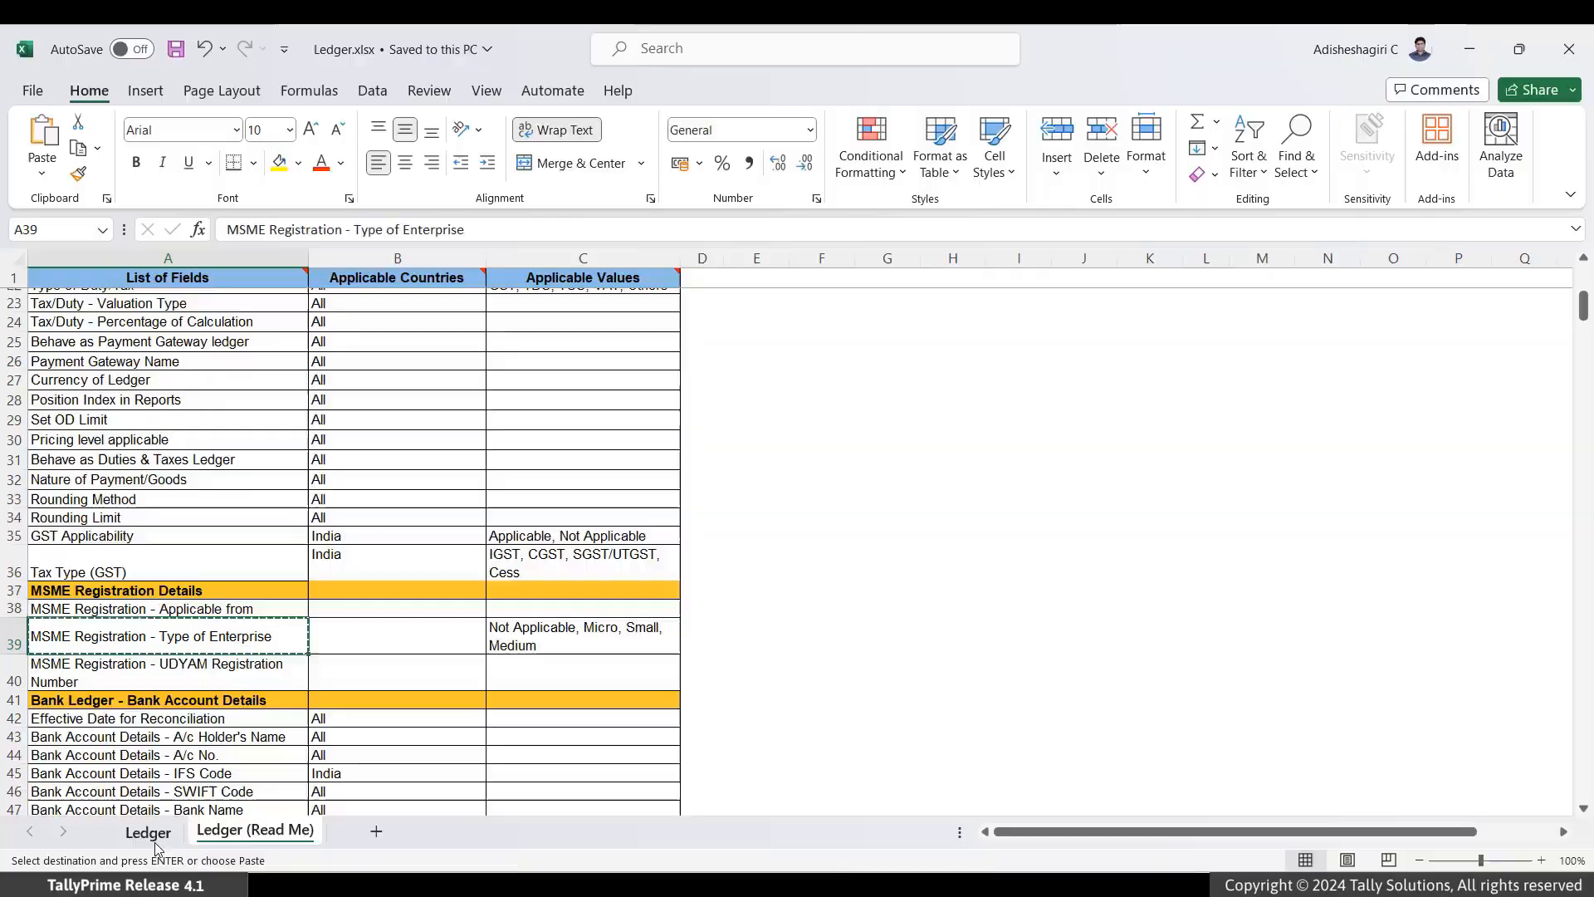
left_click(155, 834)
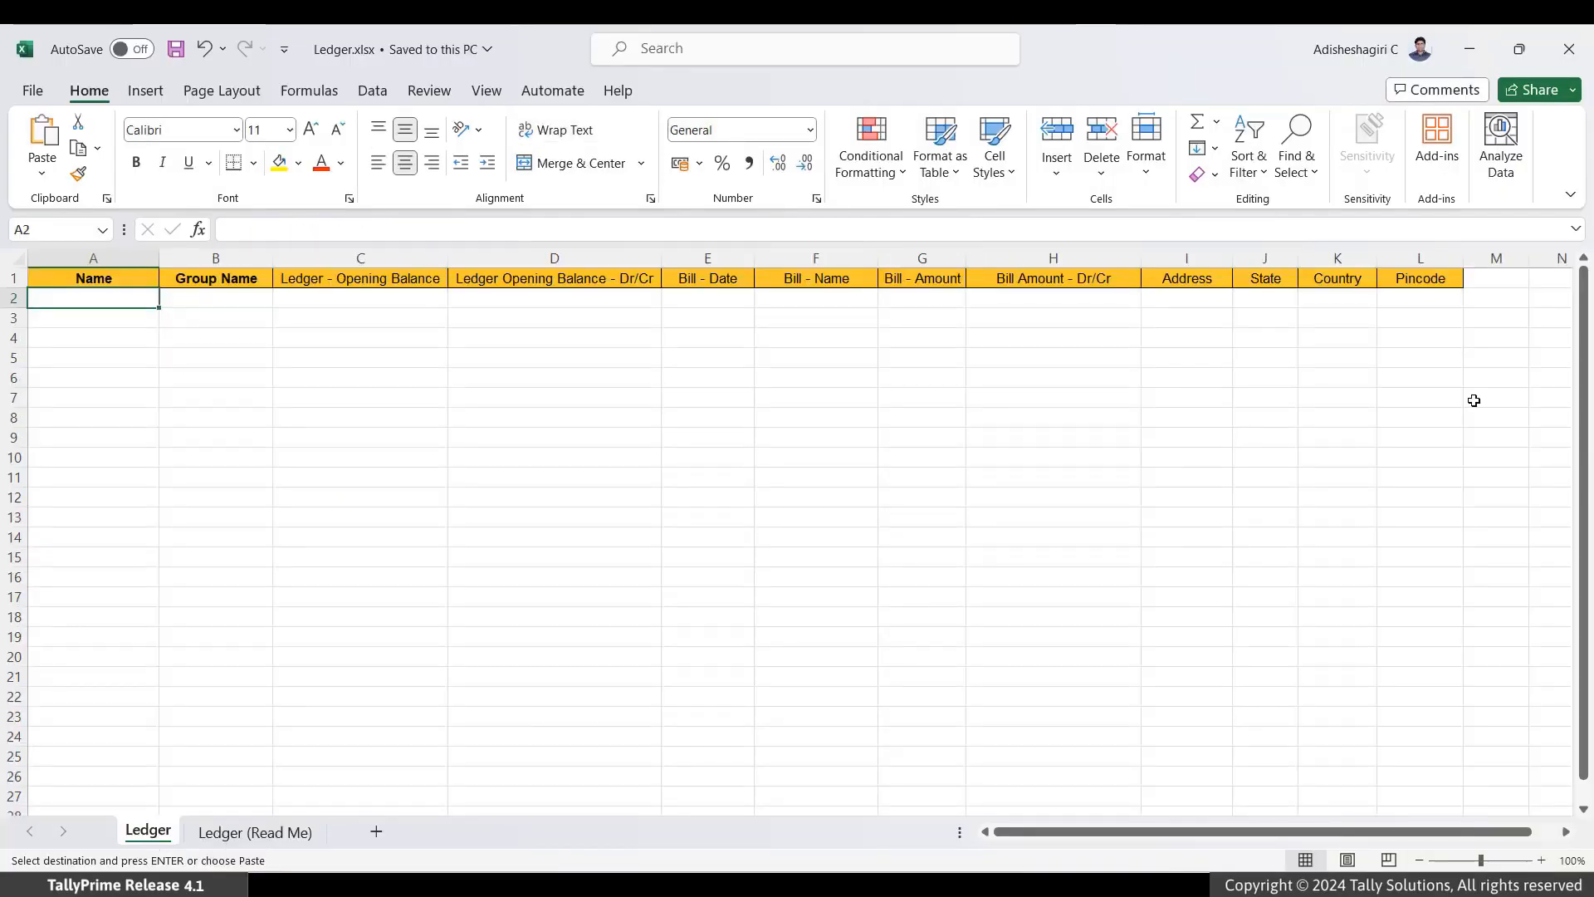
left_click(1507, 280)
key("ctrl+v")
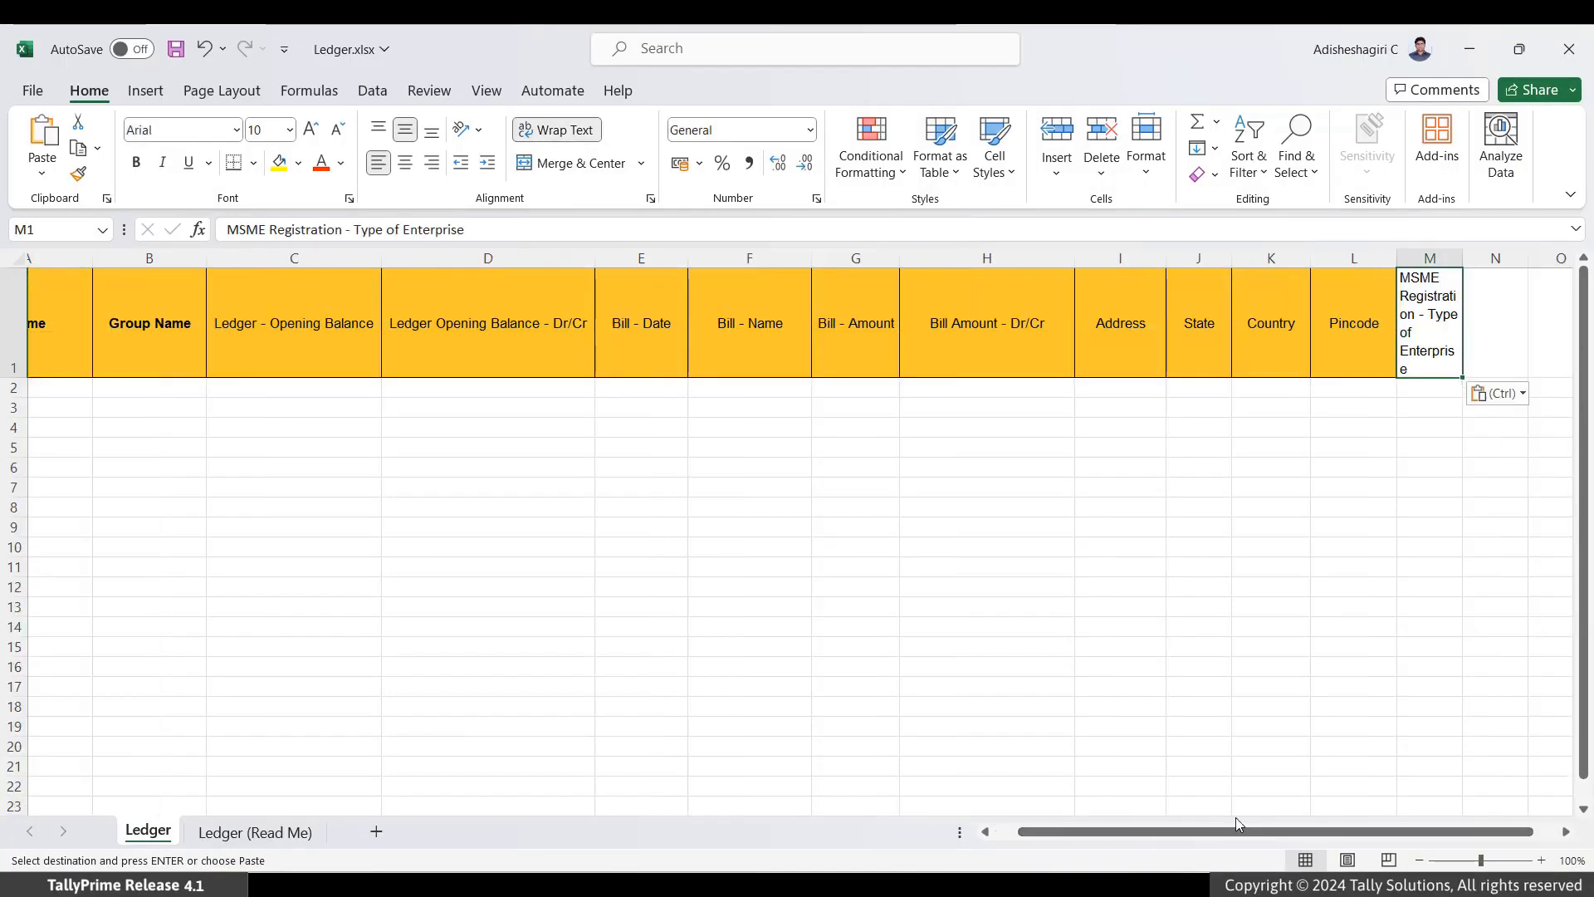
Copy the MSME Registration - UDYAM Registration Number field name from the Ledger (Read Me) sheet into cell N1 of the Ledger sheet.
left_click(305, 833)
key("Down")
left_click(150, 833)
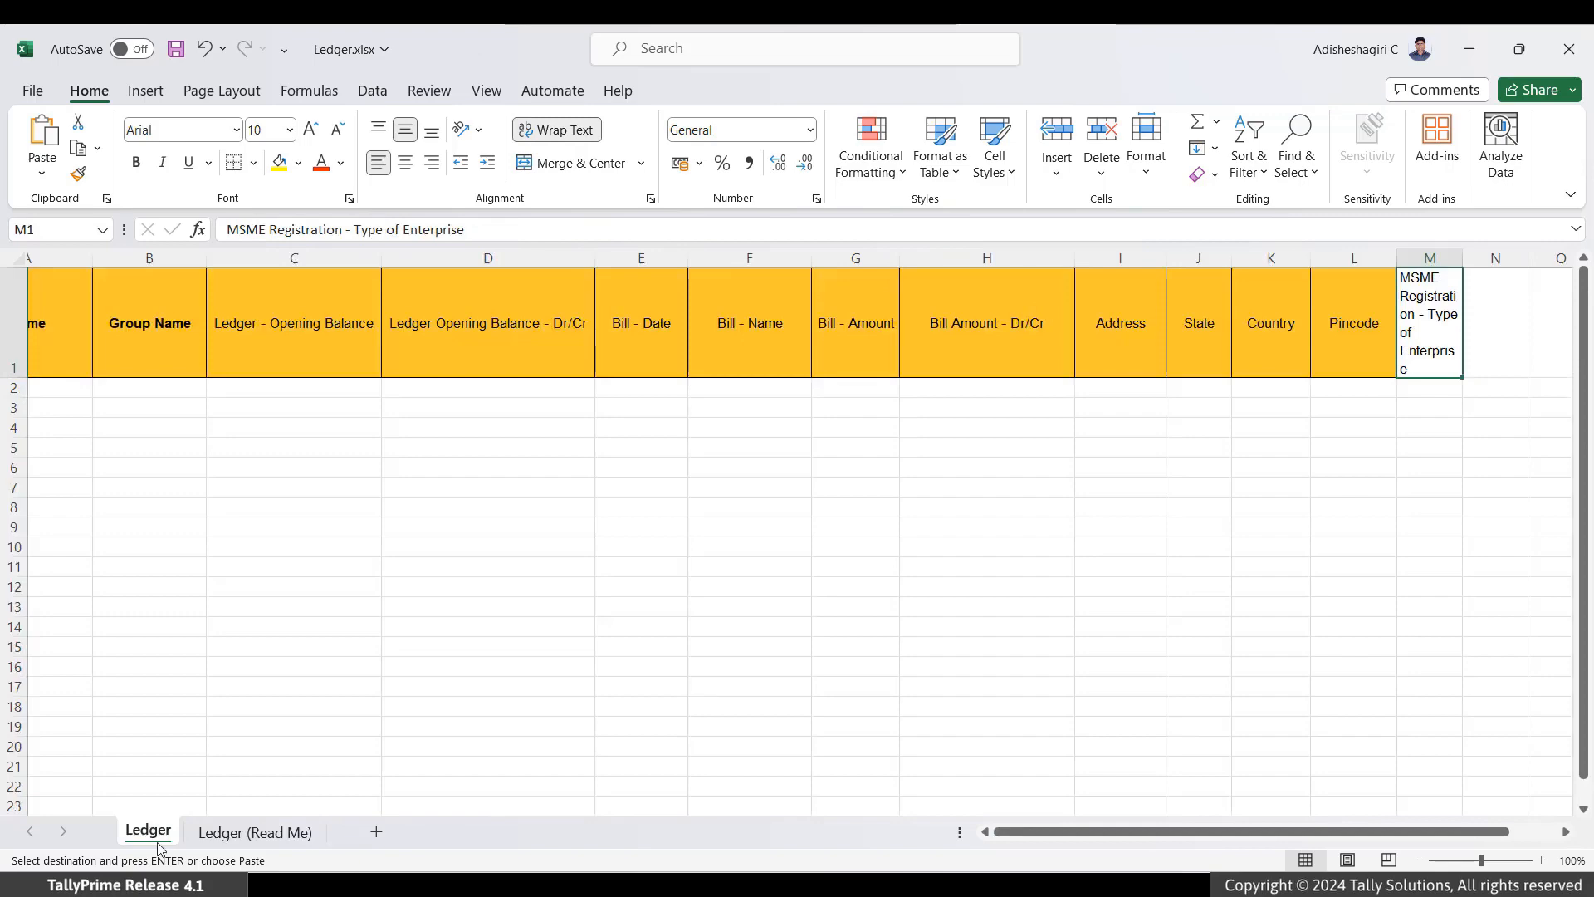
left_click(1510, 350)
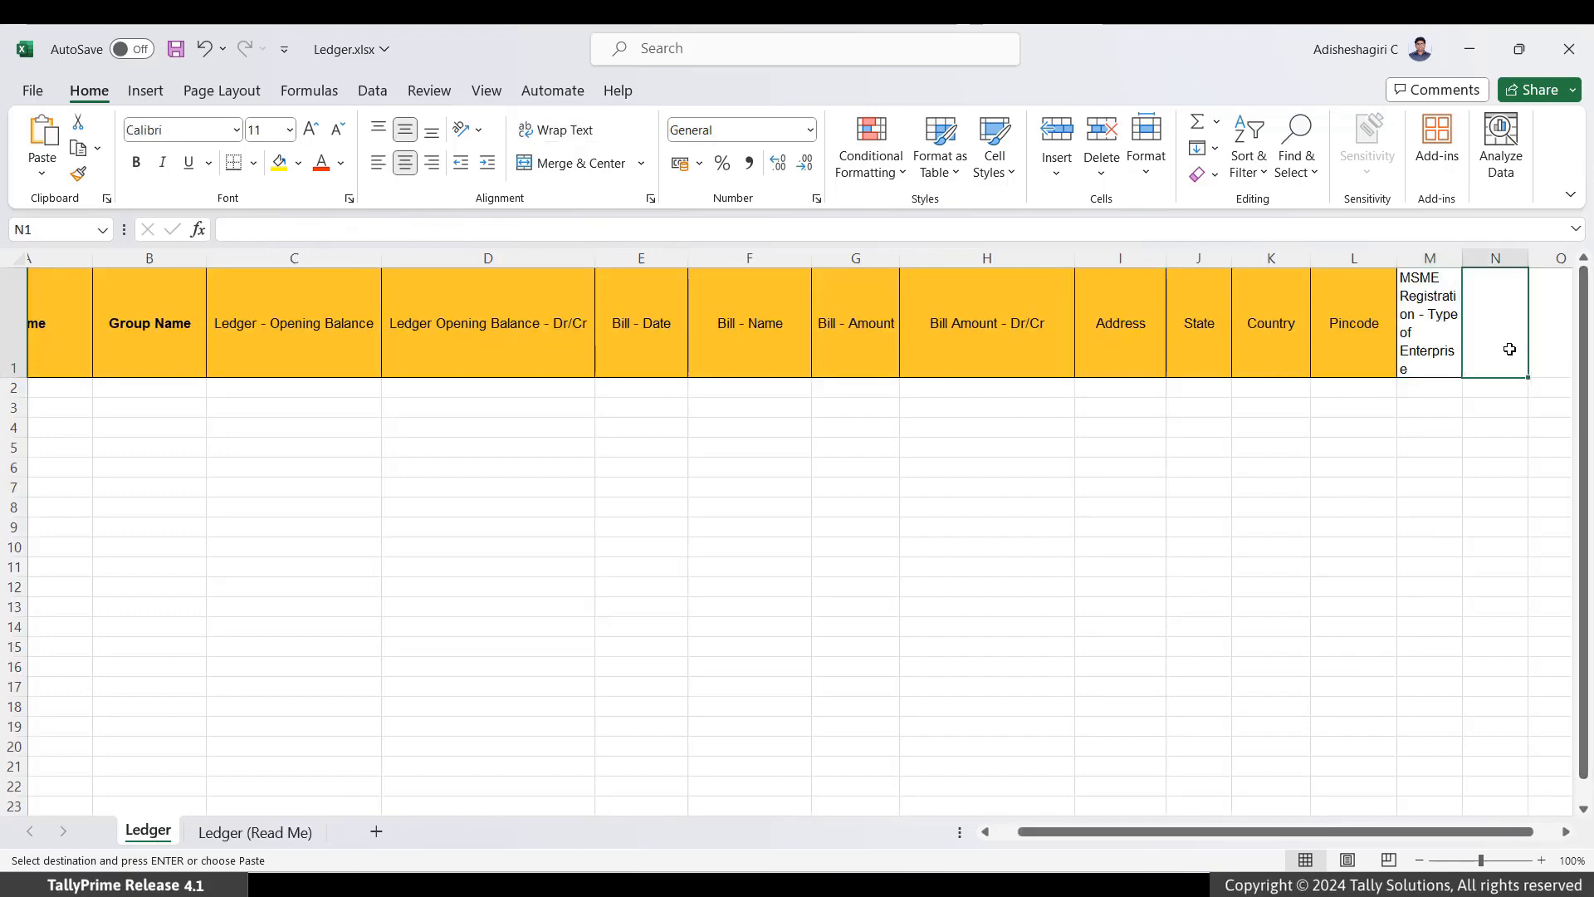
key("ctrl+v")
Copy the MSME Registration - Applicable from field name from the Ledger (Read Me) sheet into cell O1 of the Ledger sheet.
left_click(249, 832)
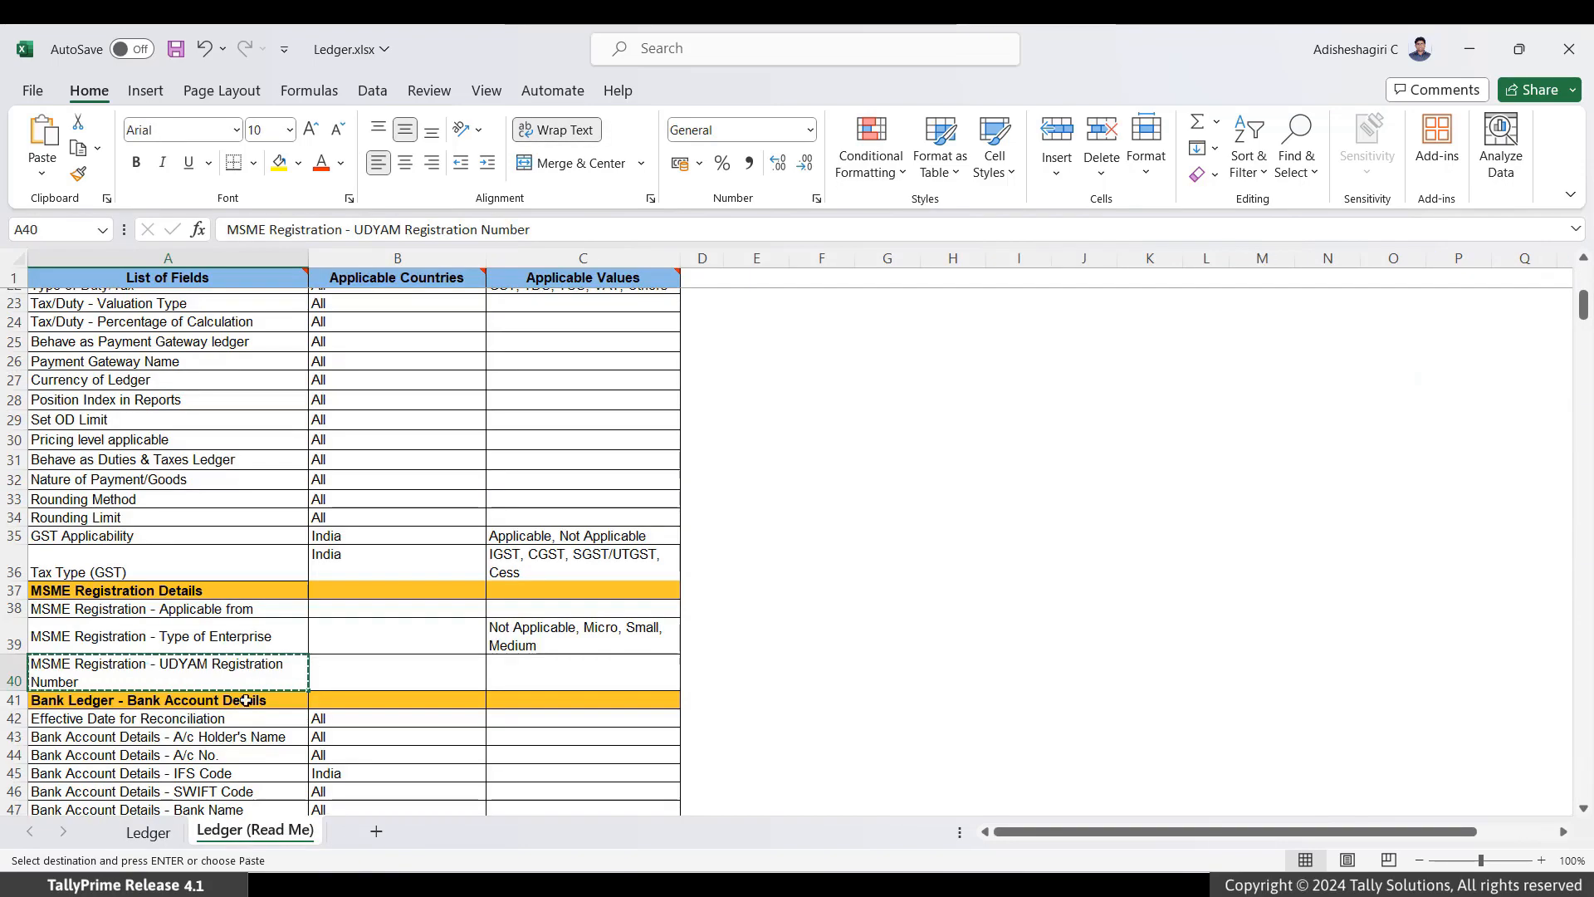
left_click(223, 615)
key("ctrl+c")
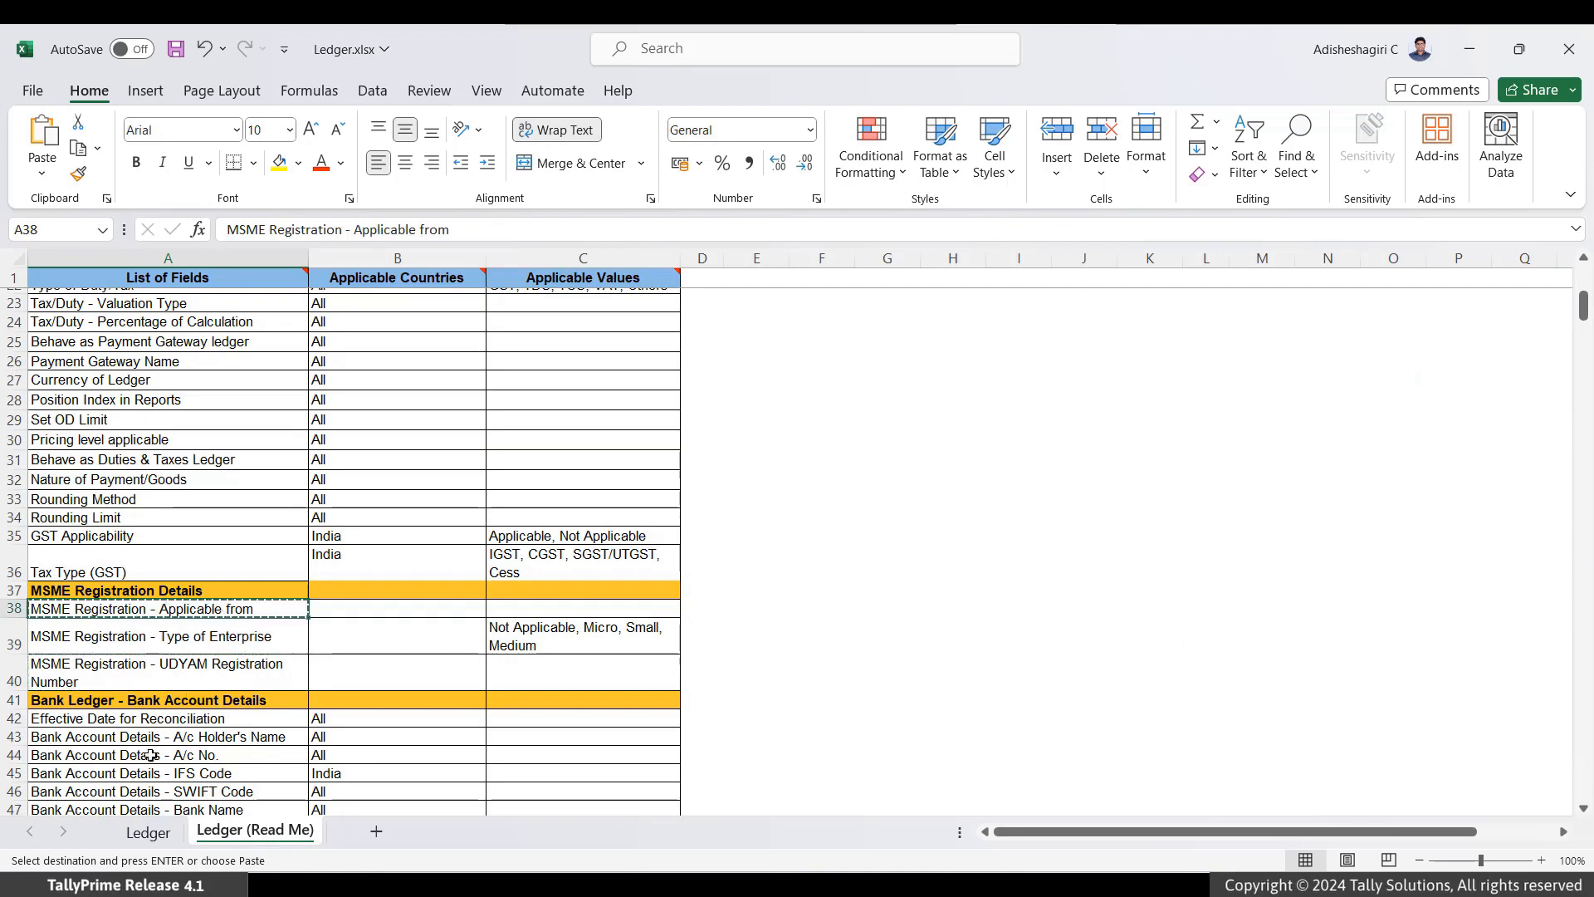
left_click(133, 834)
left_click(1539, 371)
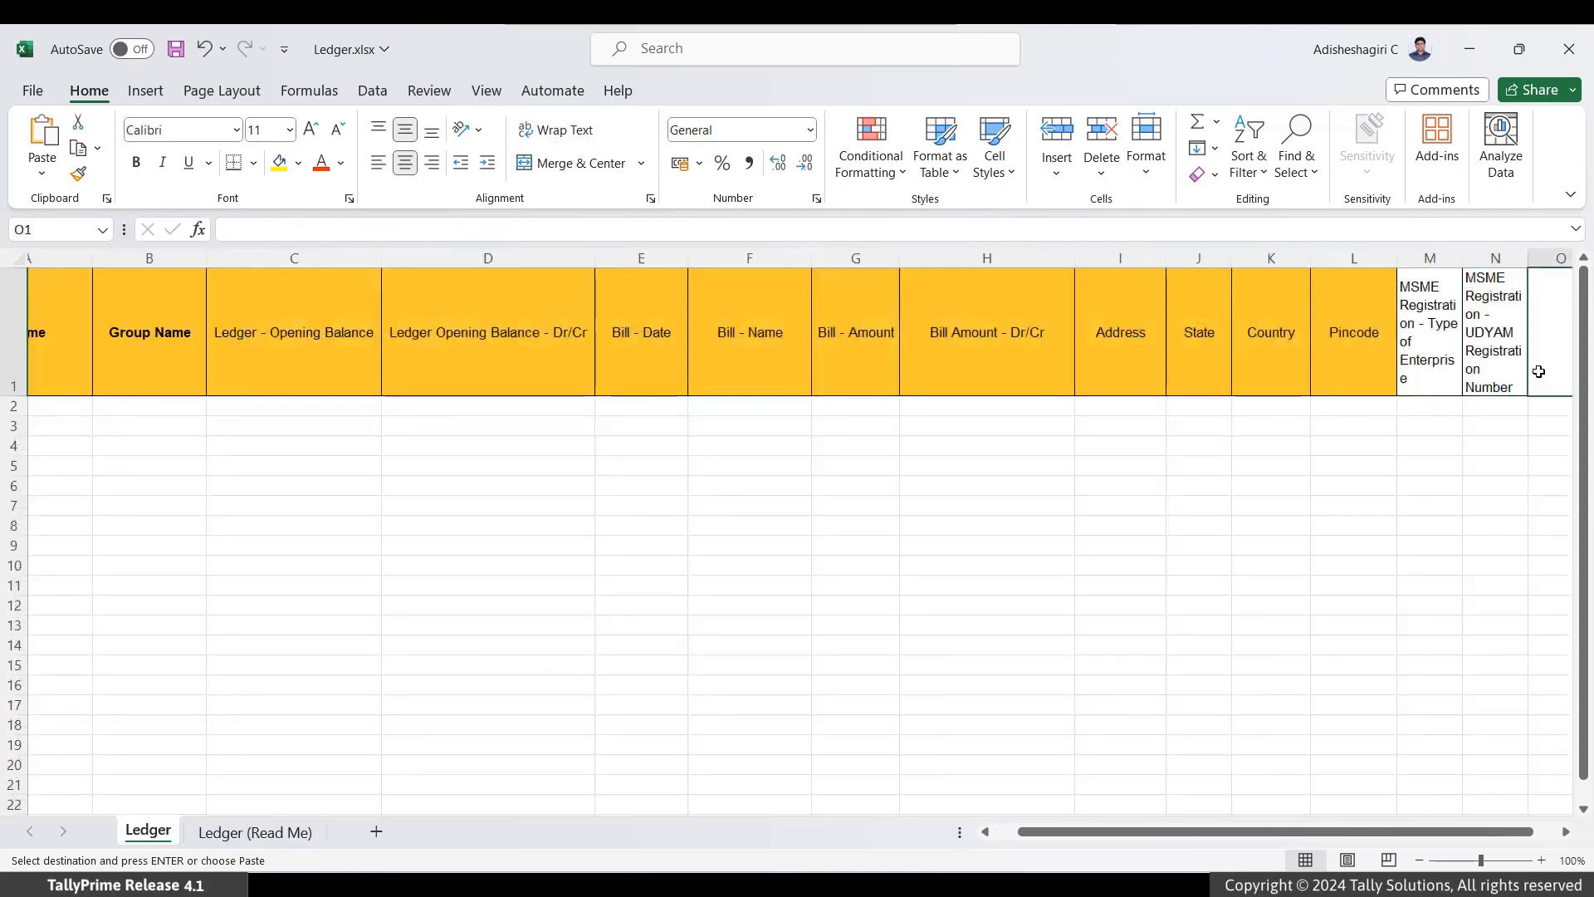
key("ctrl+v")
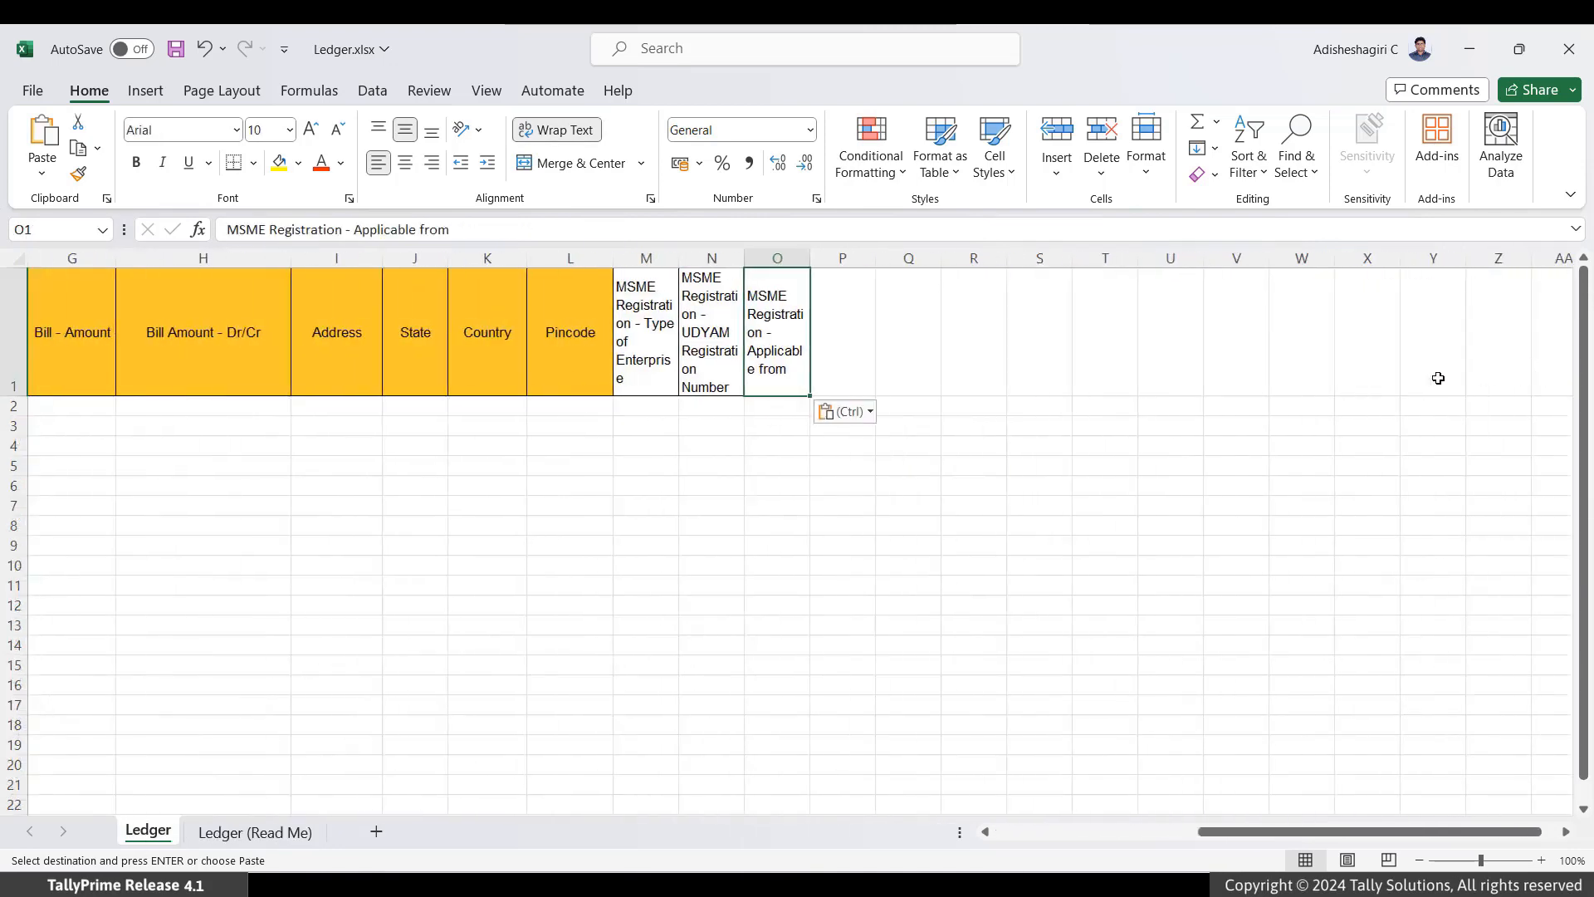
Paste the five supplier names, Ryan Enterprises through Shivam Industries, into the Name column starting at cell A2.
key("Left")
key("ctrl+Home")
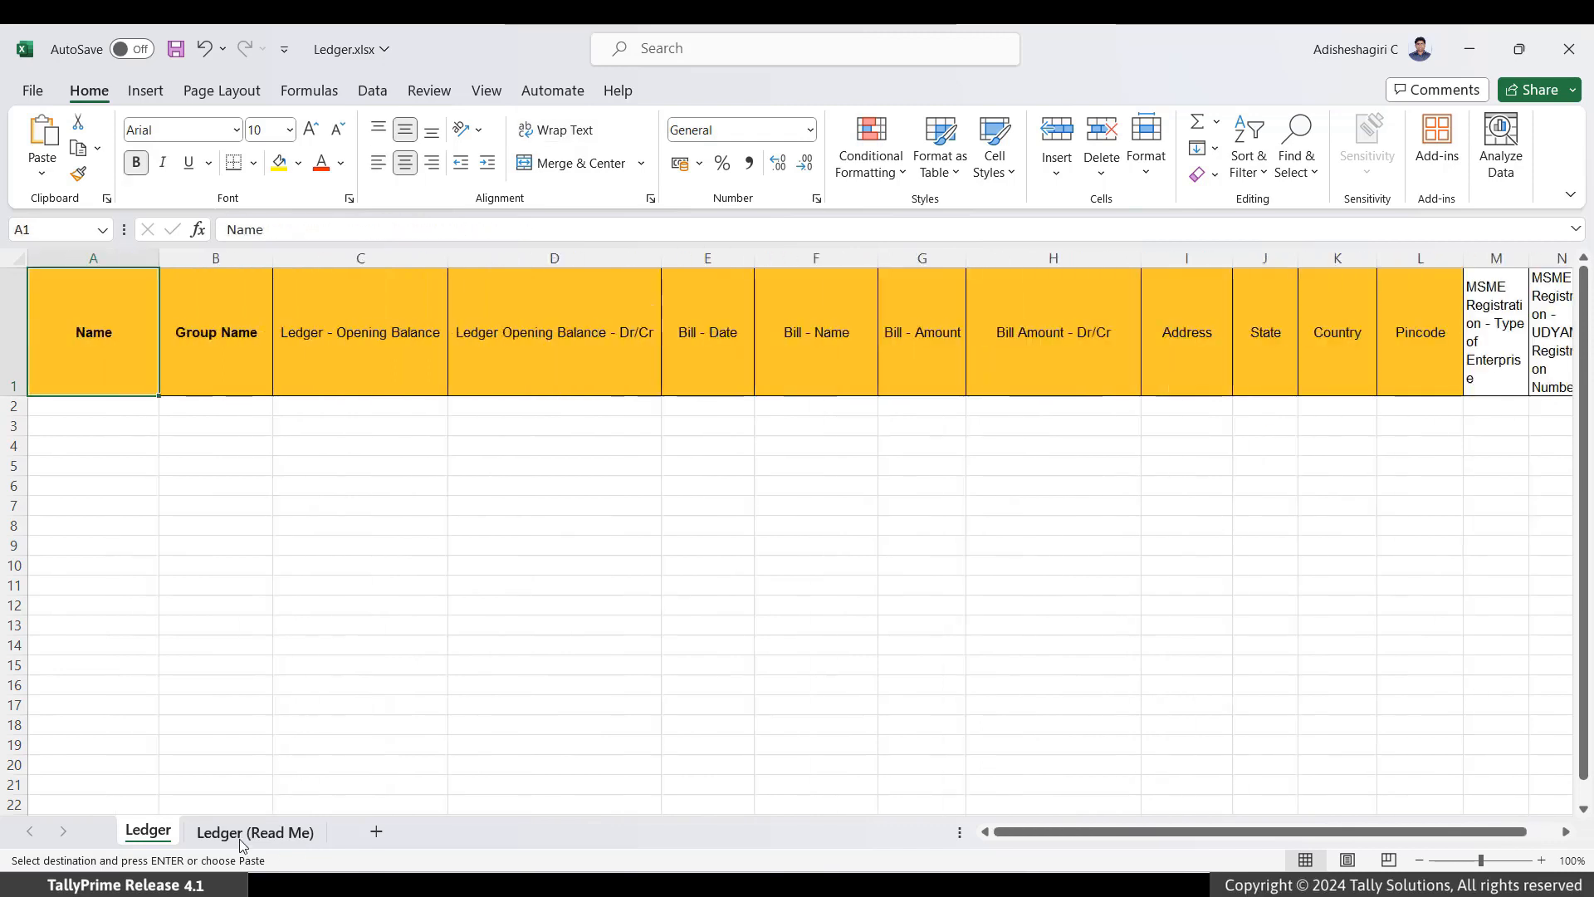
key("Down")
key("ctrl+v")
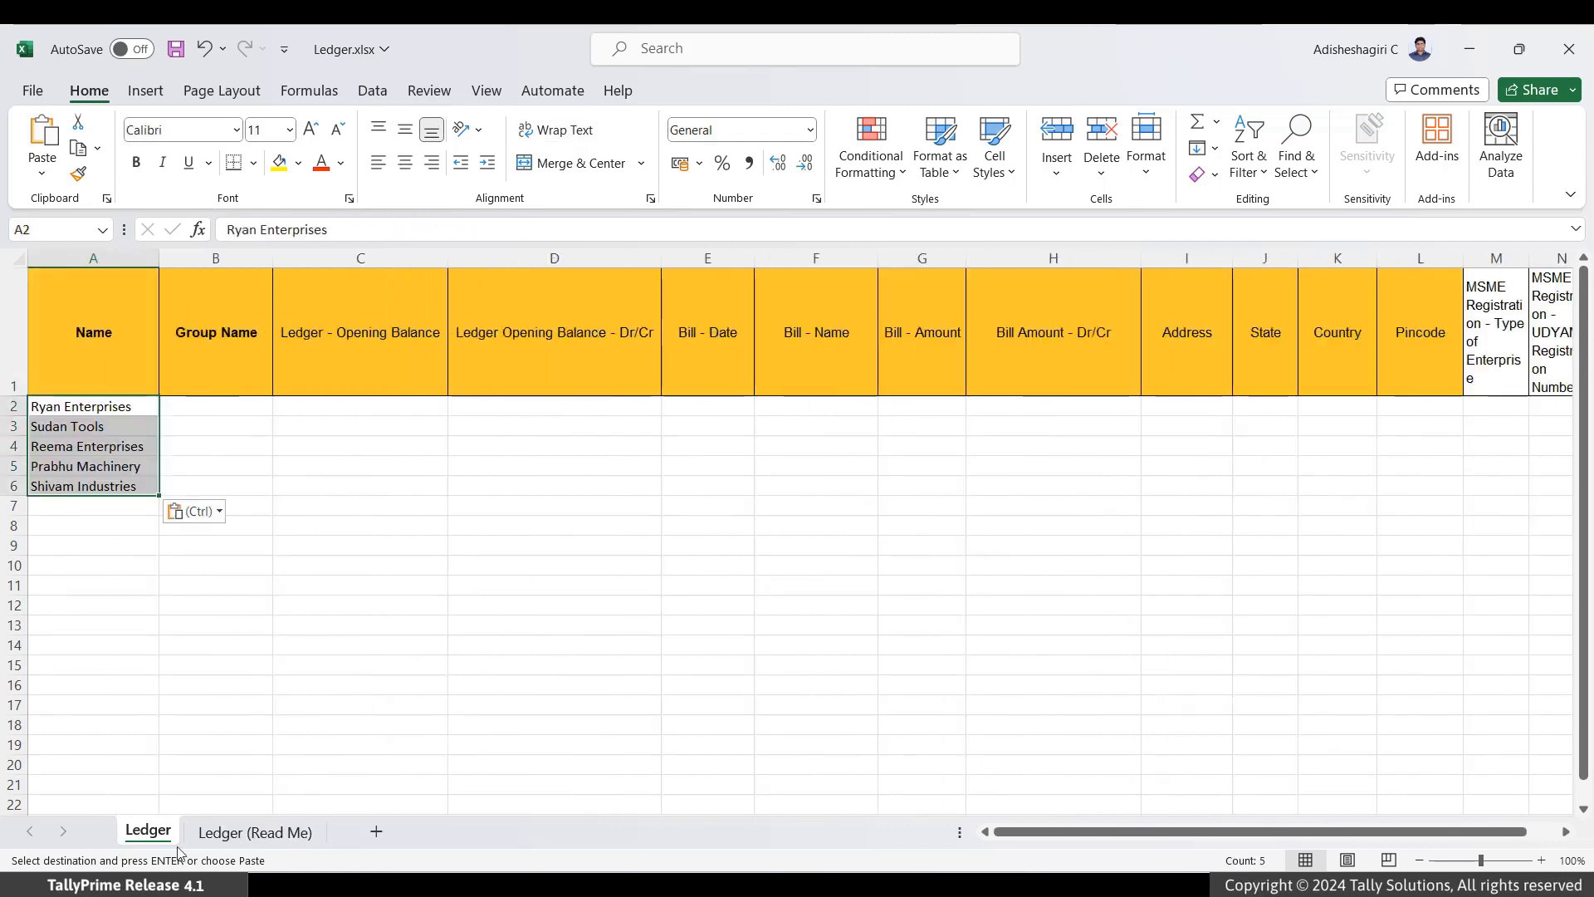
Paste the Sundry Creditors group into the Group Name column from B2 and the five supplier addresses into the Address column from I2.
key("Right")
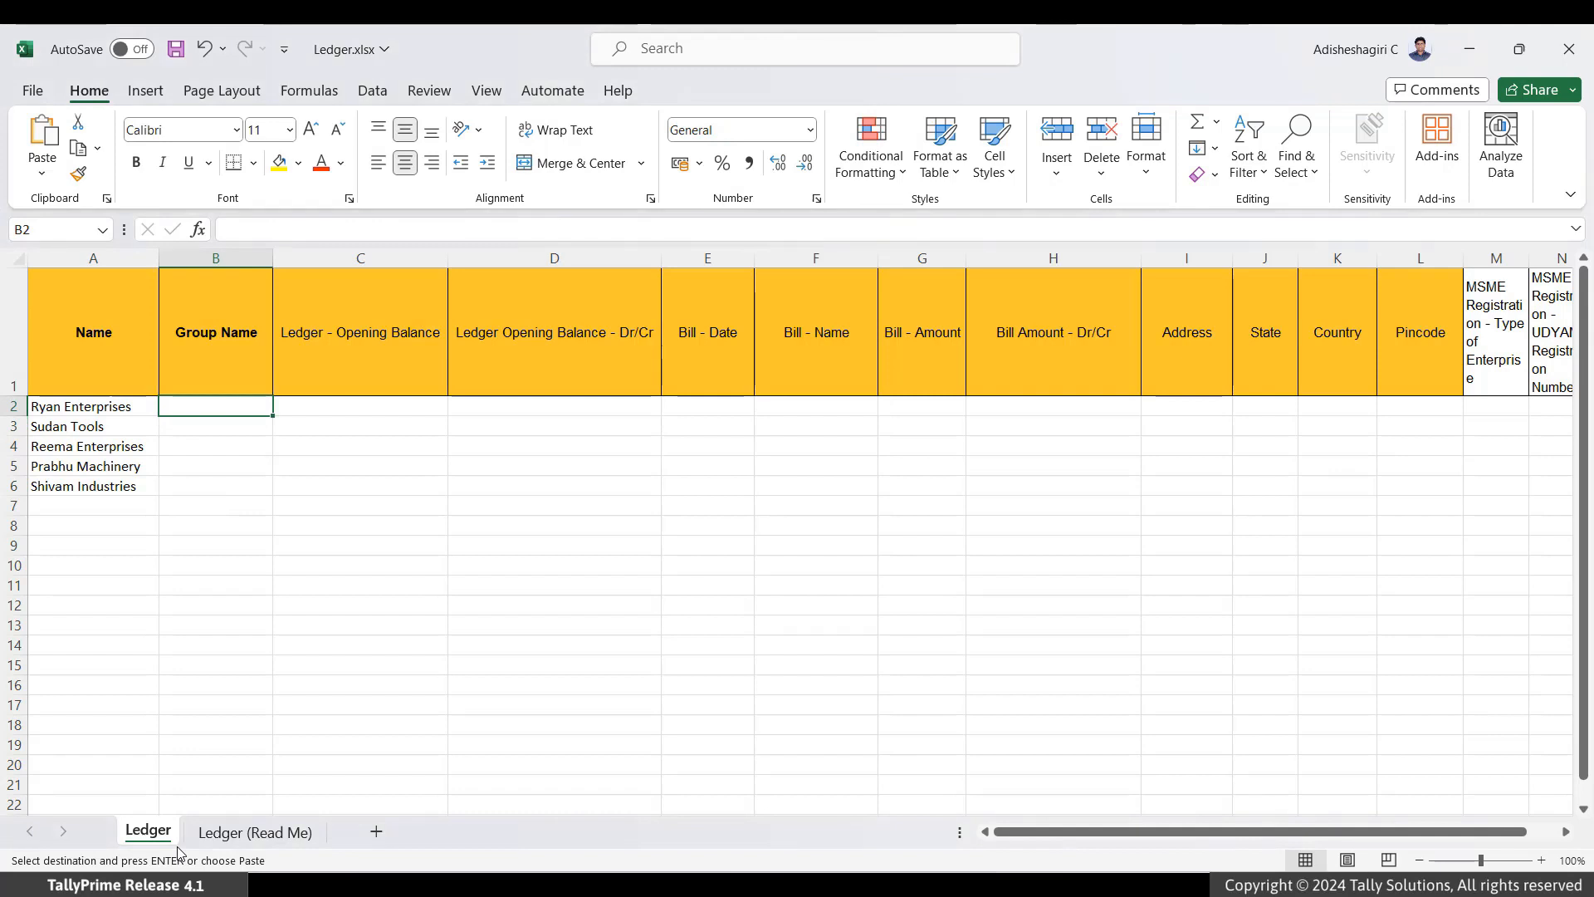
key("ctrl+v")
key("Right")
key("Right")
key("Right")
key("Right")
key("Right")
key("Right")
key("Right")
key("ctrl+v")
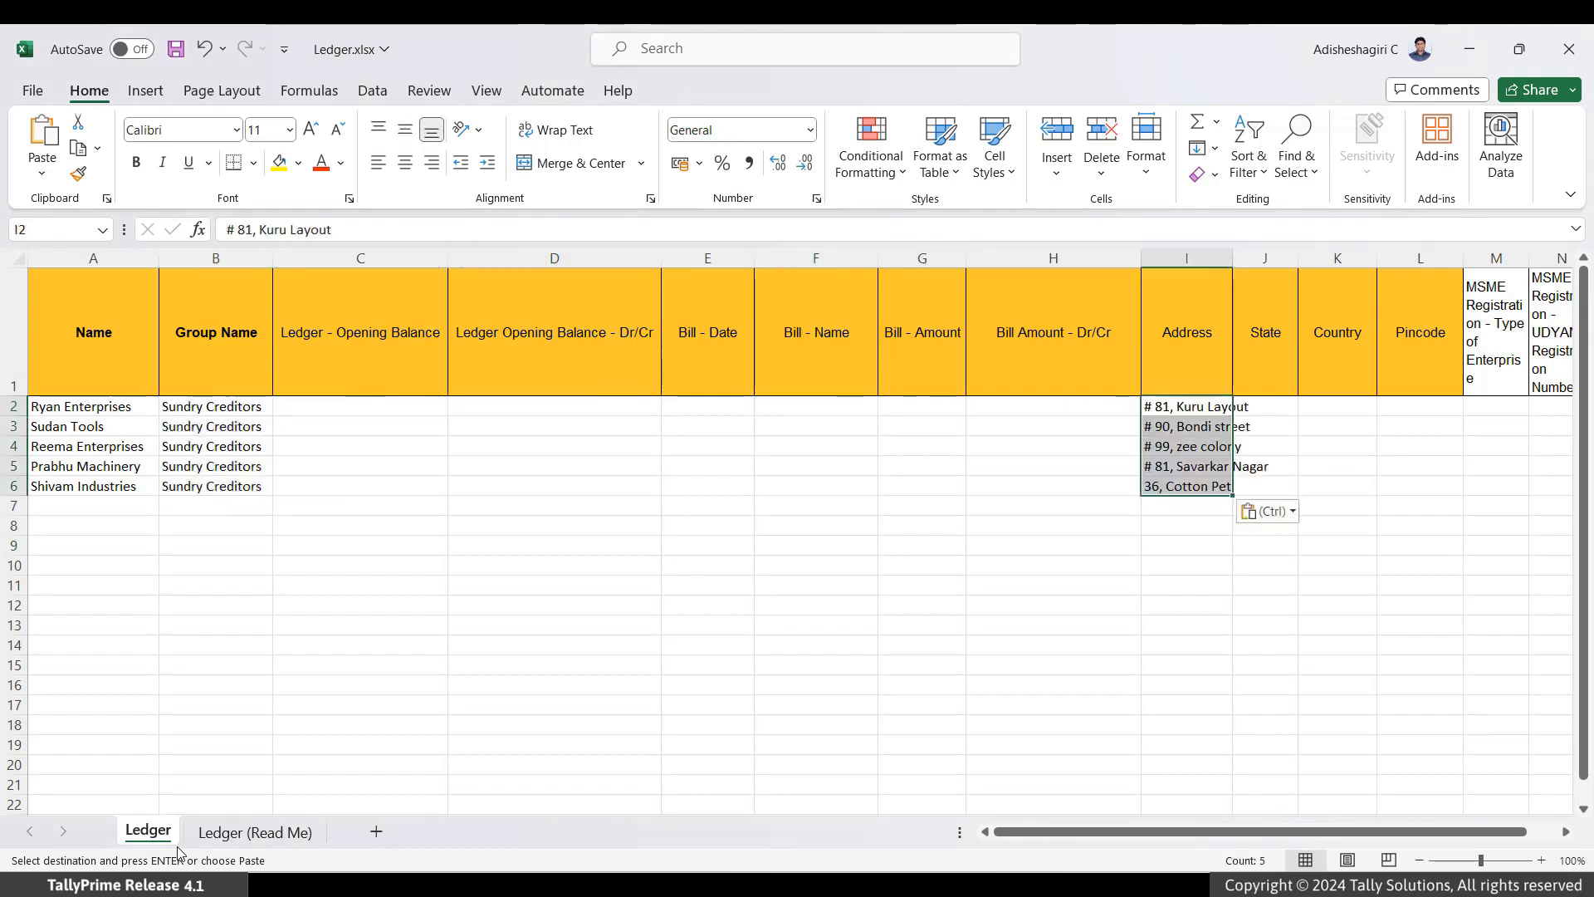
Paste Karnataka into the State column and India into the Country column for the five suppliers in rows 2 to 6.
key("Right")
key("ctrl+v")
key("Right")
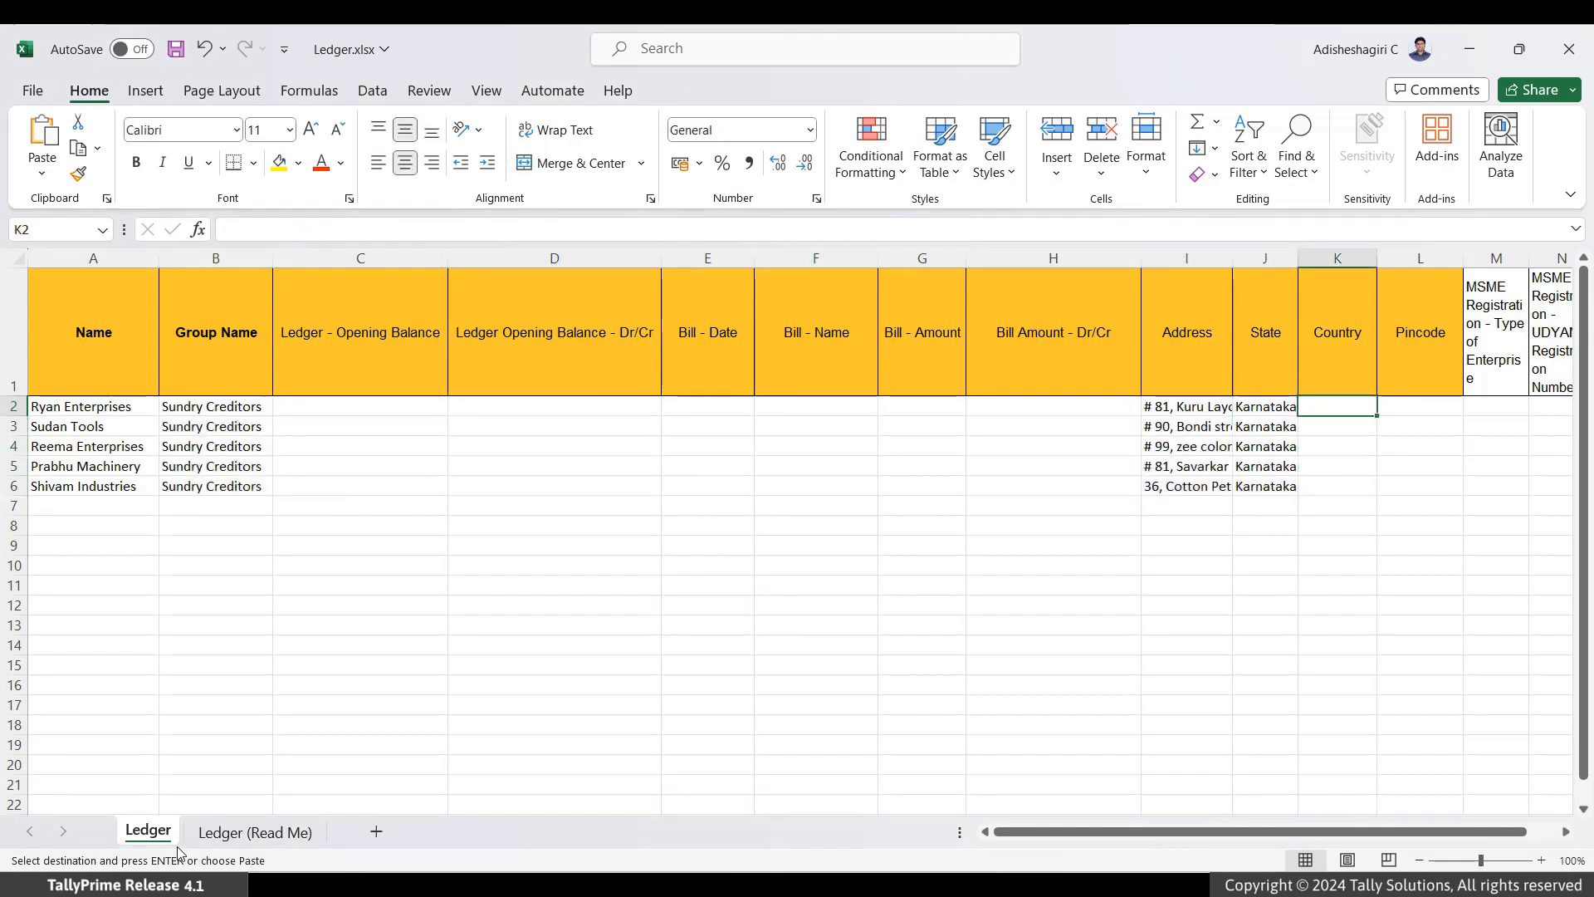
key("ctrl+v")
Paste the suppliers' Micro and Small enterprise types starting at M2 and their UDYAM registration numbers starting at N2.
key("Right")
key("Right")
key("ctrl+v")
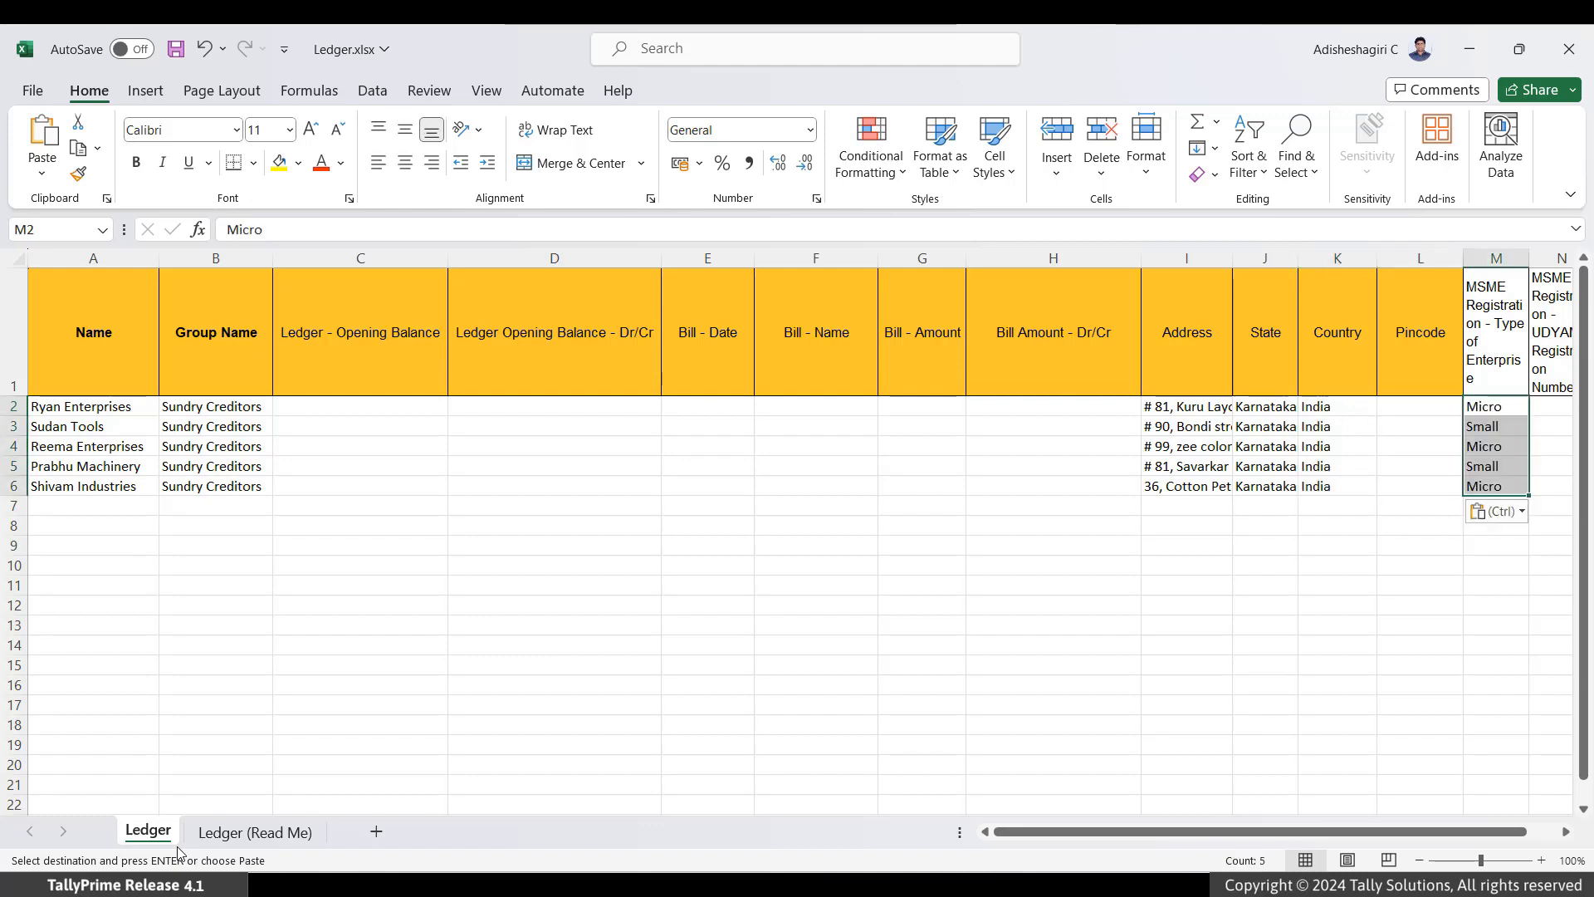
key("Right")
key("ctrl+v")
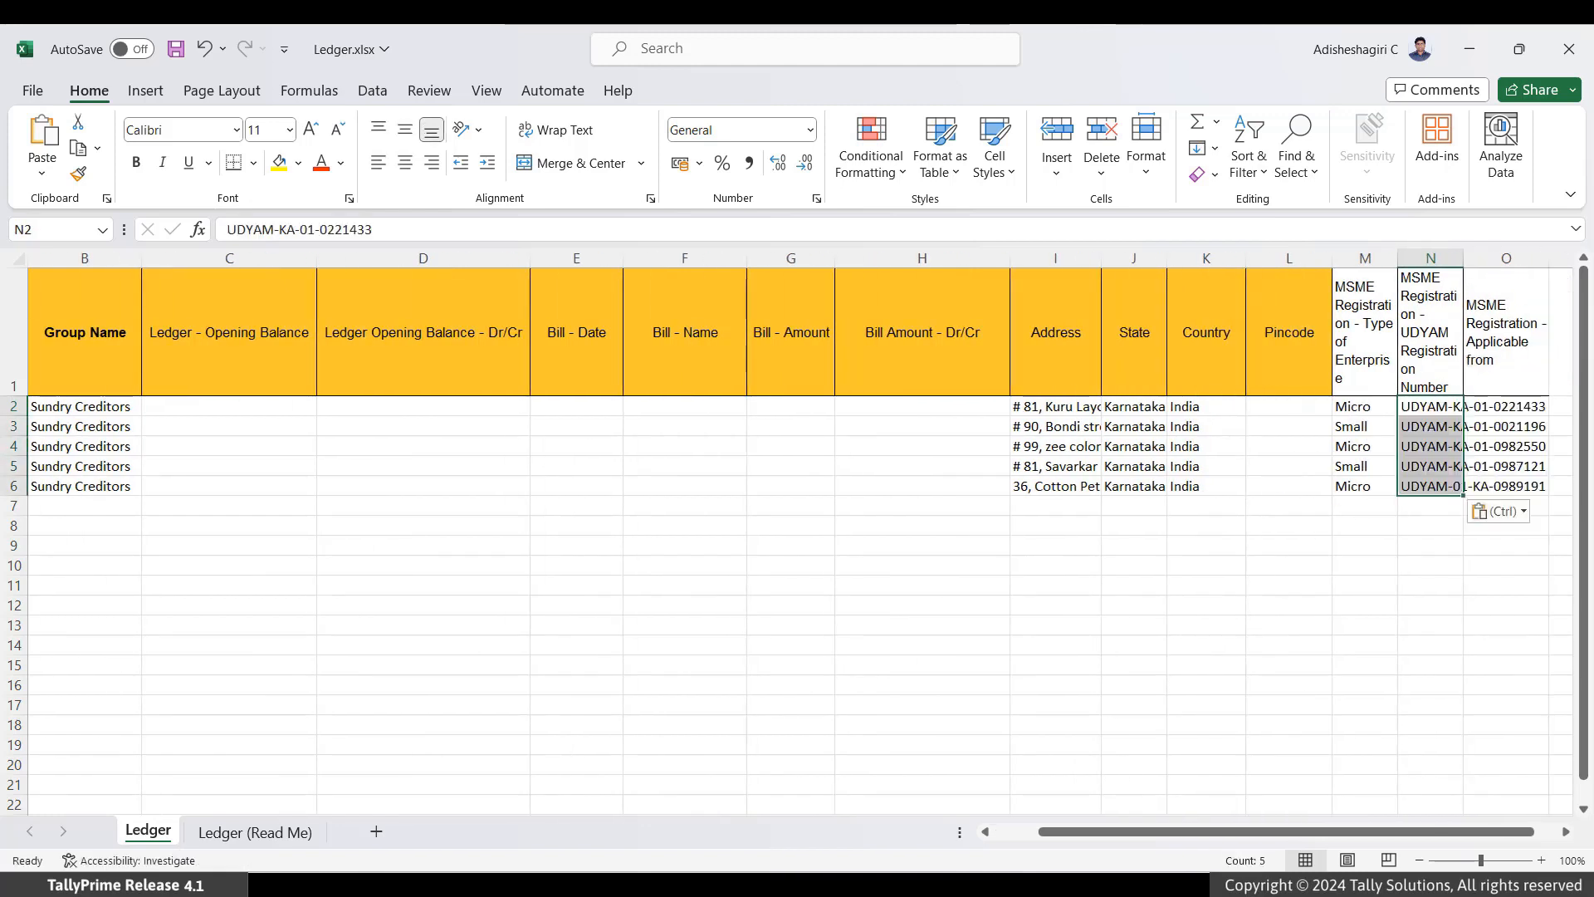
Paste the applicable-from date 01-Apr-23 for the five suppliers into the MSME Registration - Applicable from column starting at O2.
key("Right")
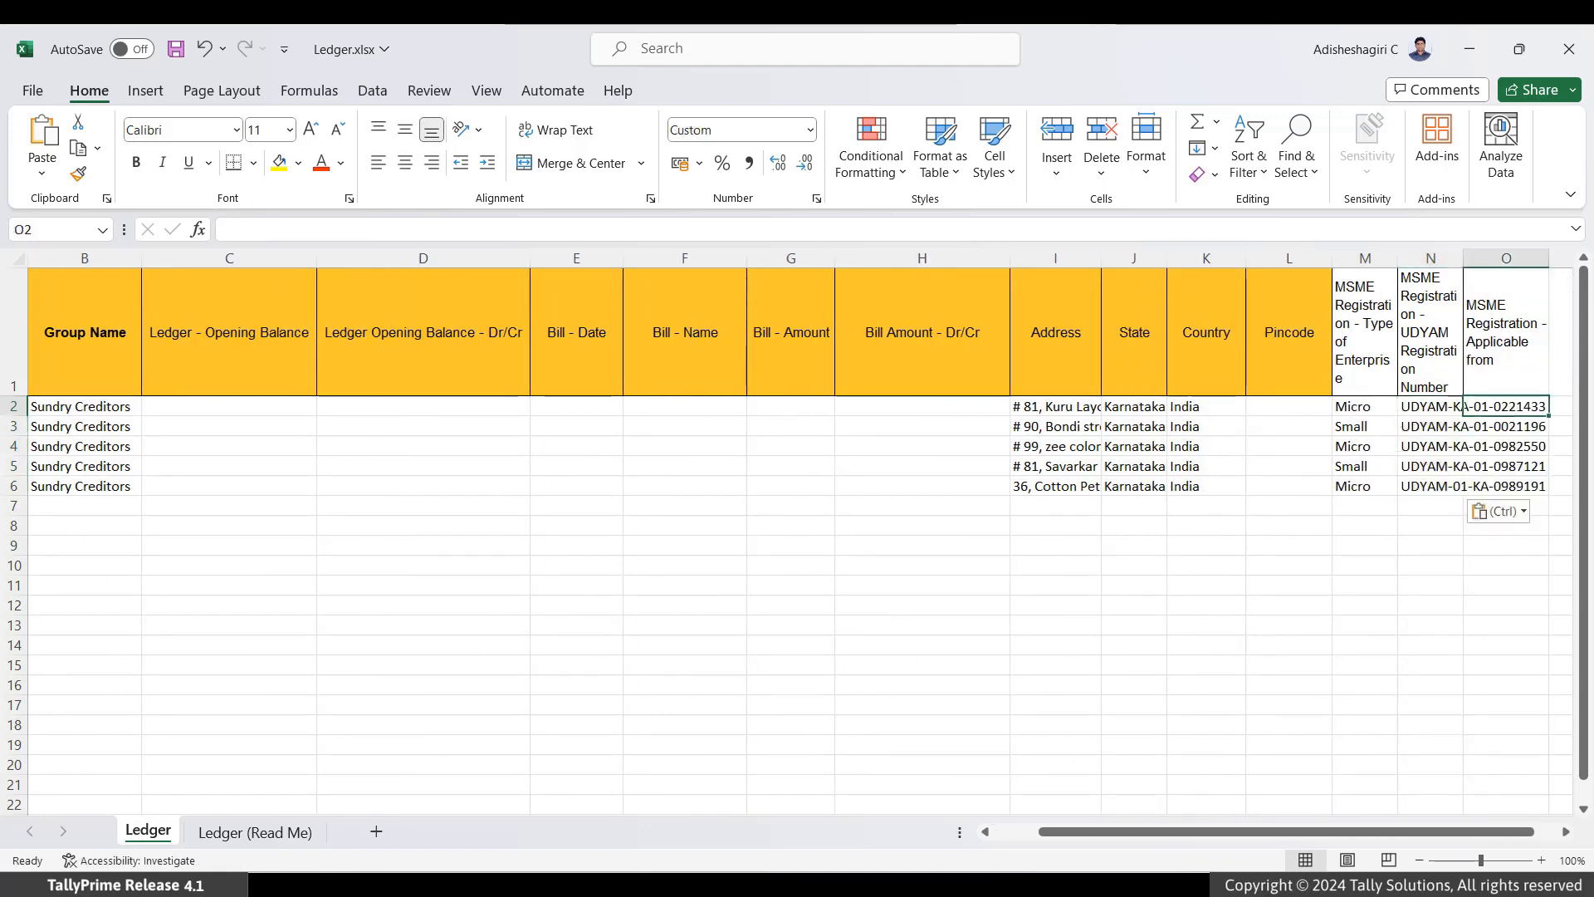
key("ctrl+v")
key("Up")
key("Down")
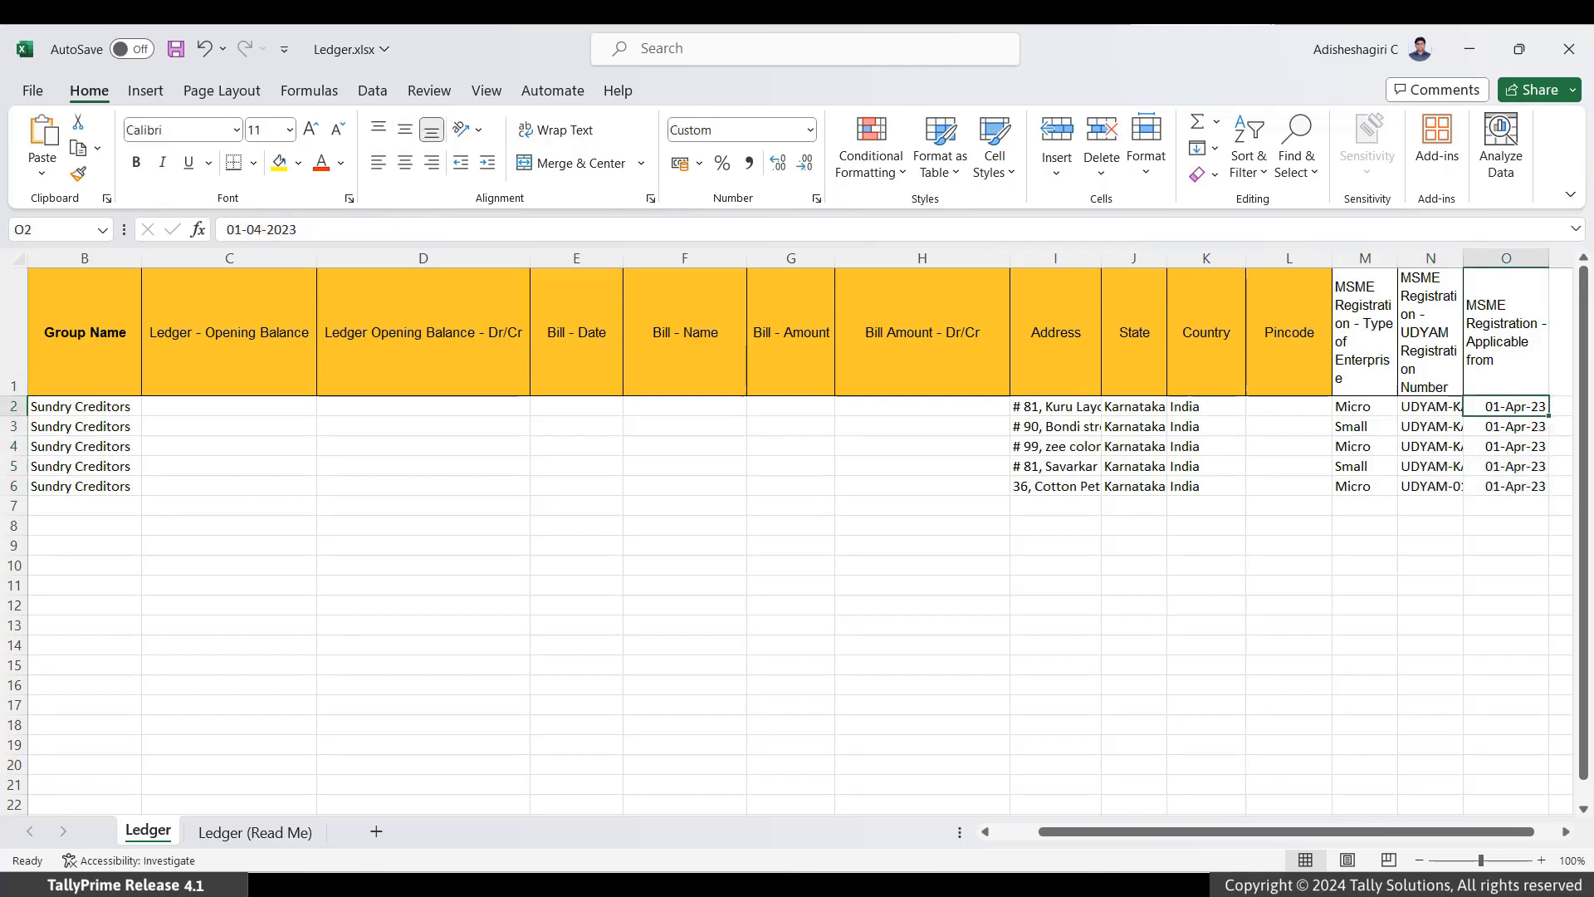
Switch to TallyPrime and open the import of masters for National Enterprises.
key("alt+Tab")
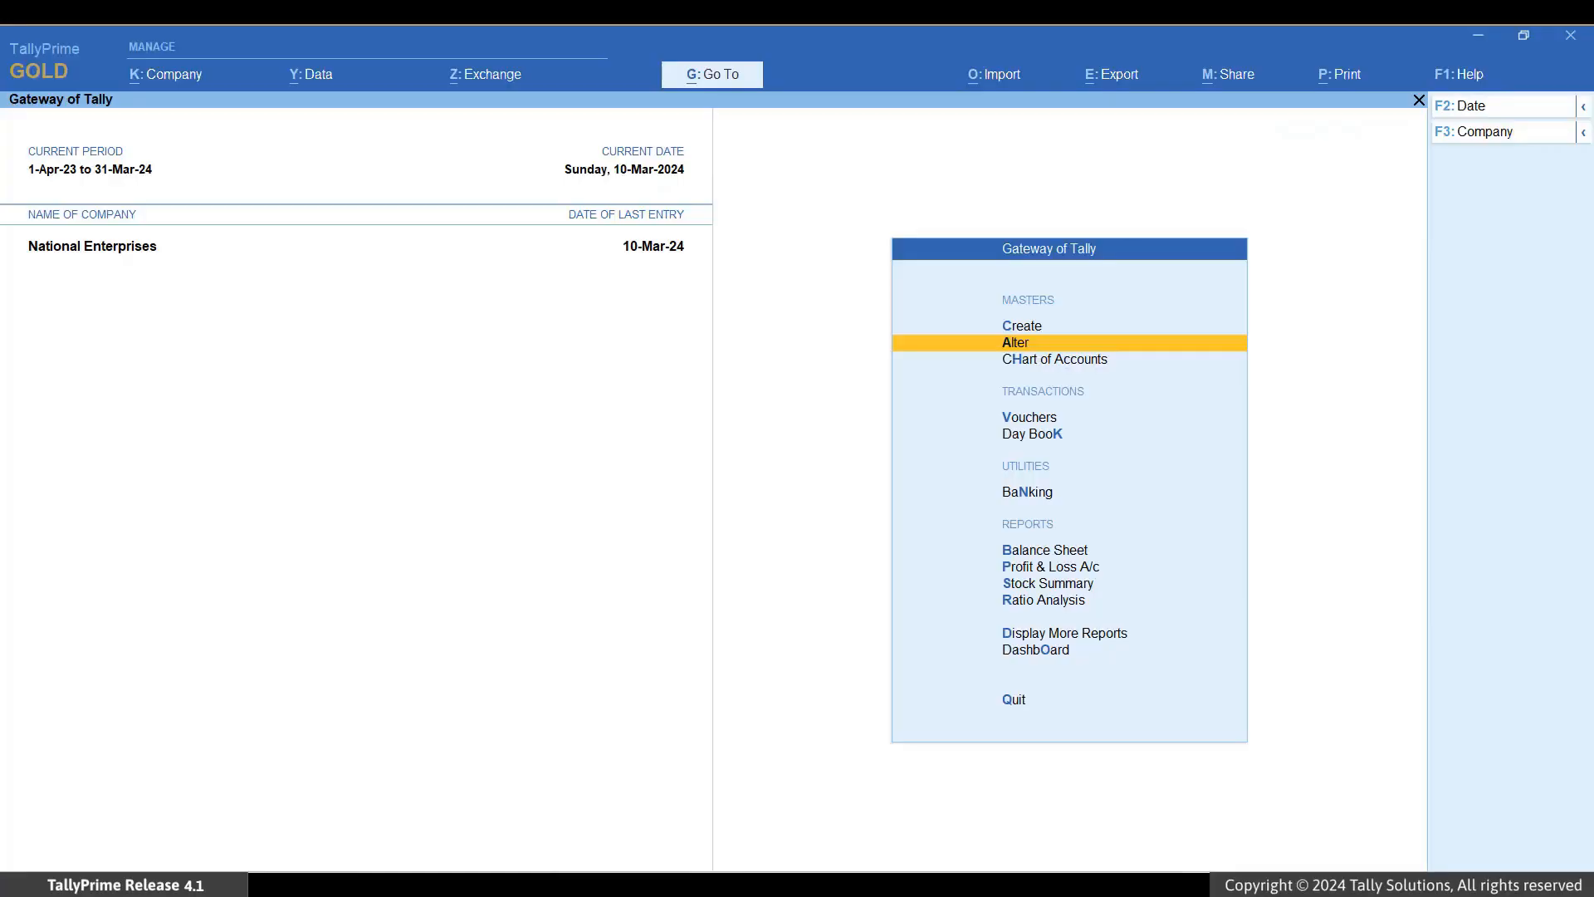
key("alt+o")
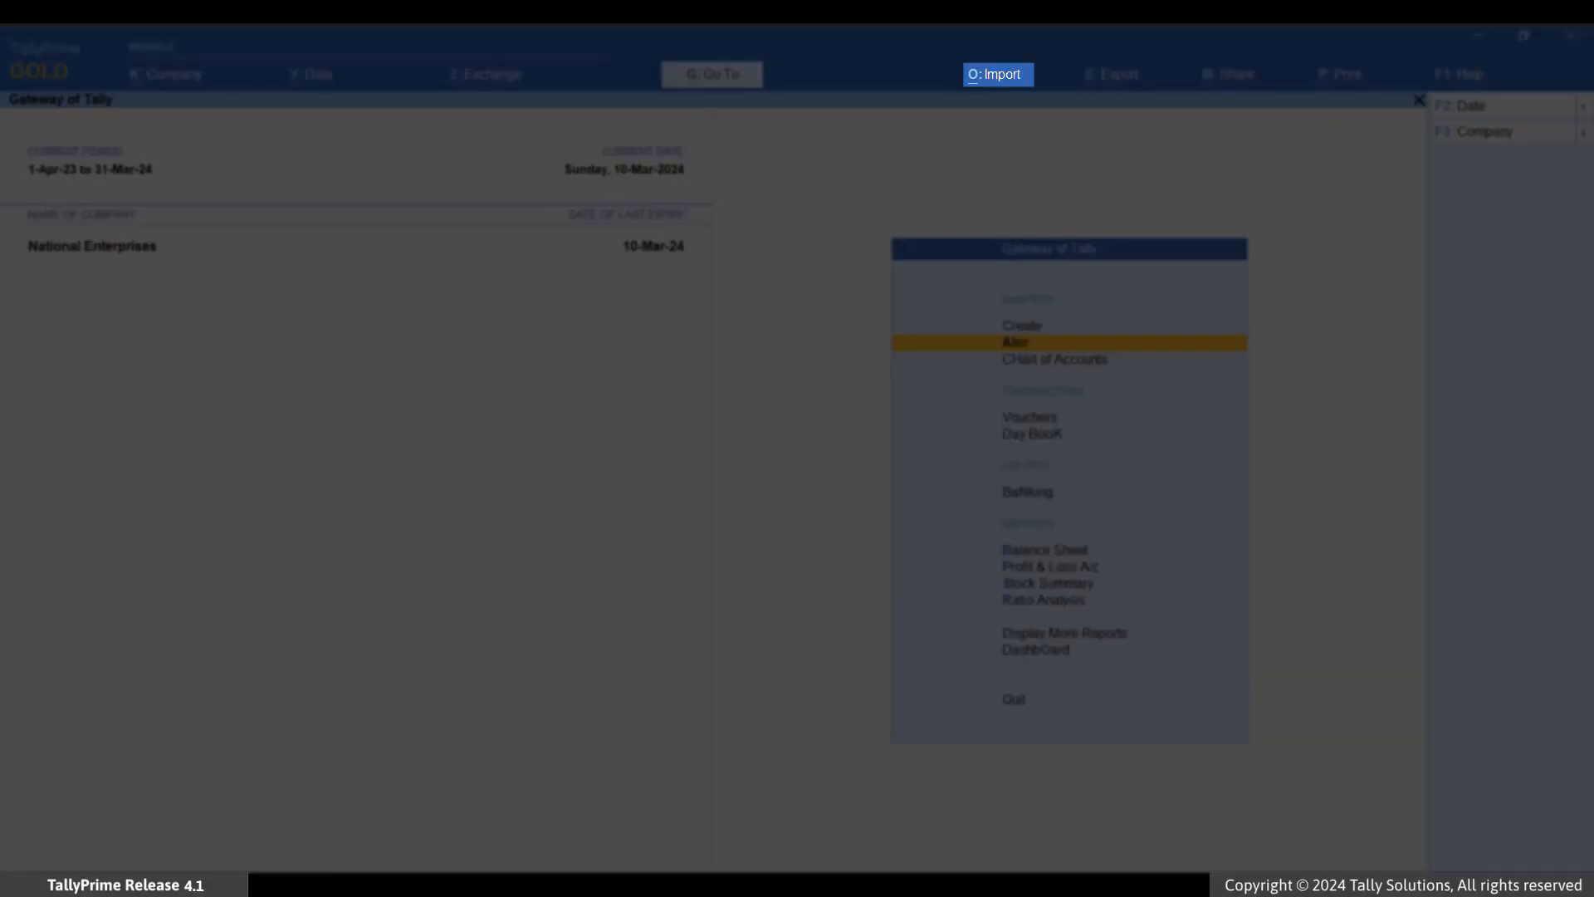
key("Escape")
key("alt+o")
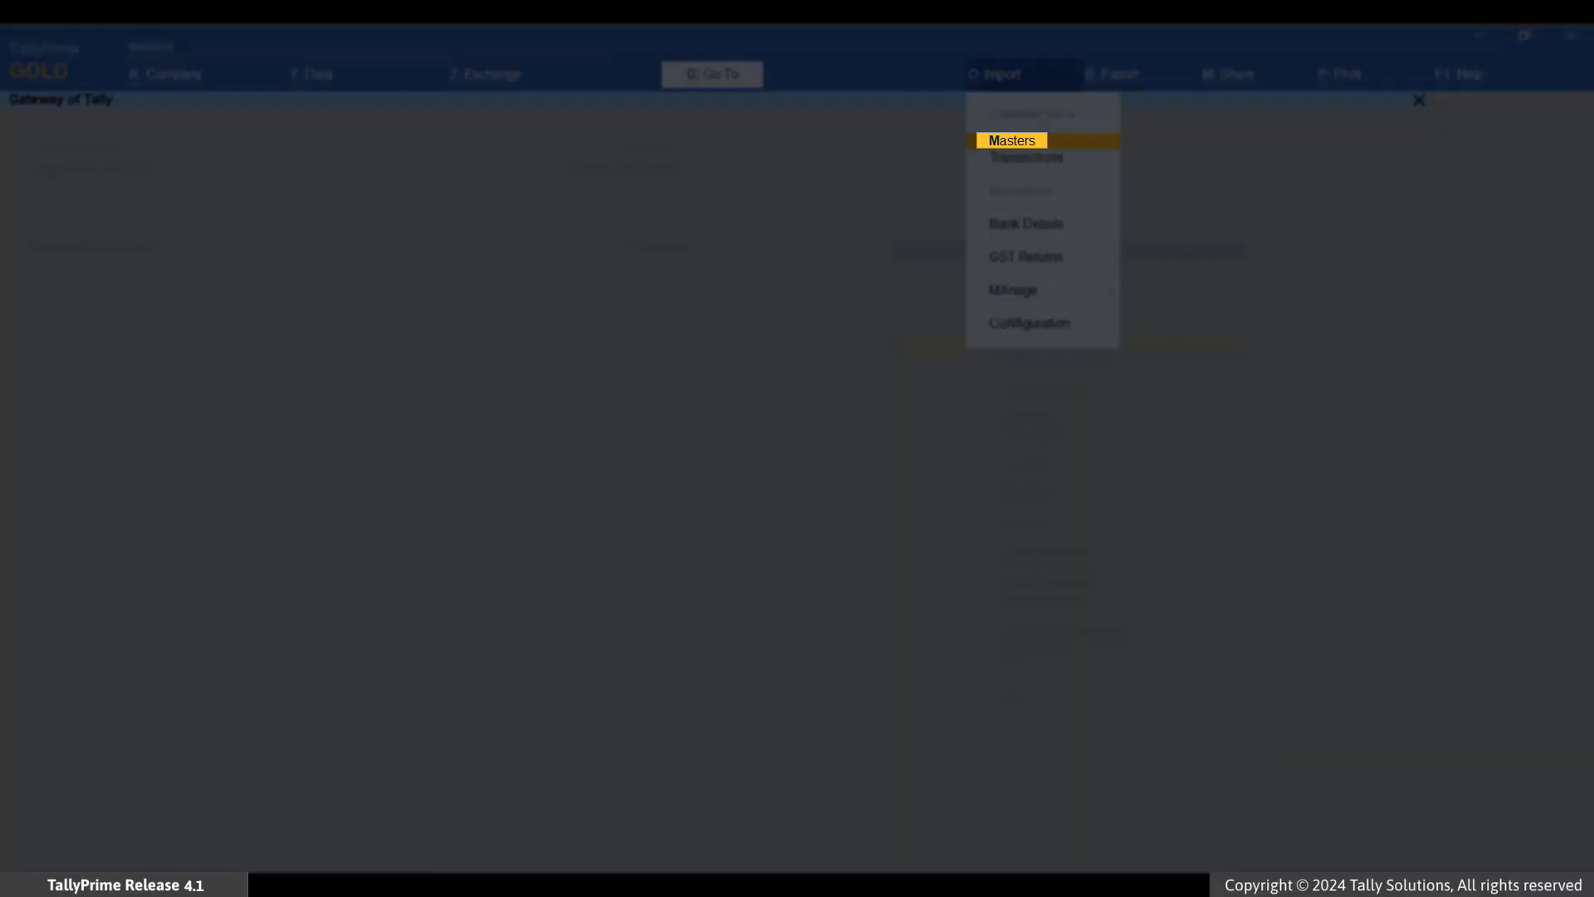
key("Return")
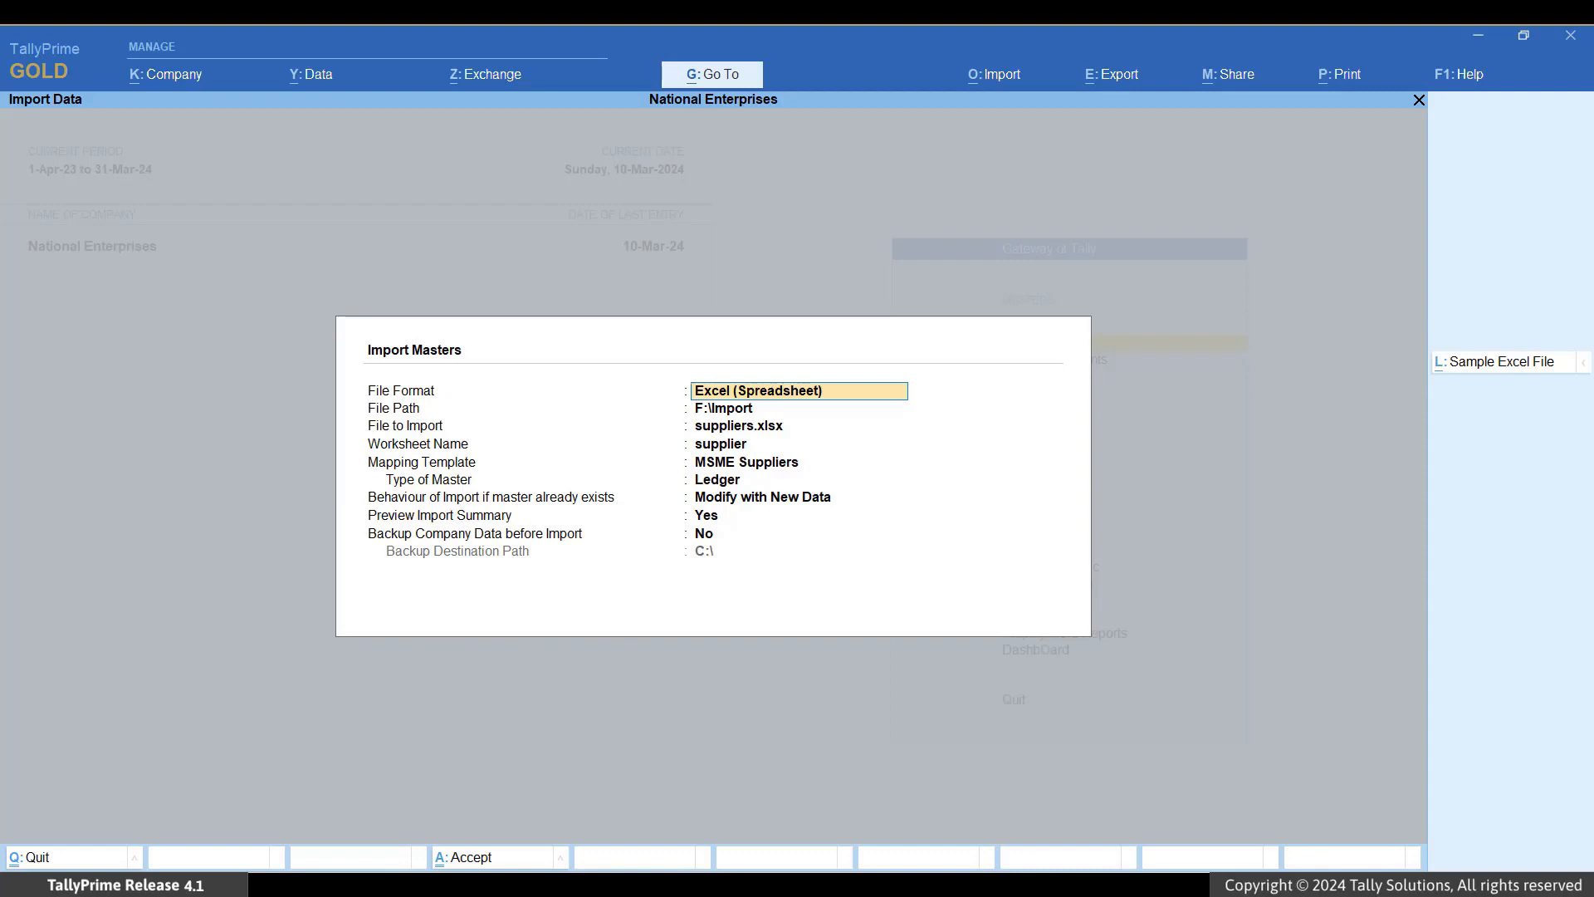
Choose Ledger.xlsx from F:\Import as the file to import, with Ledger as its worksheet.
key("Return")
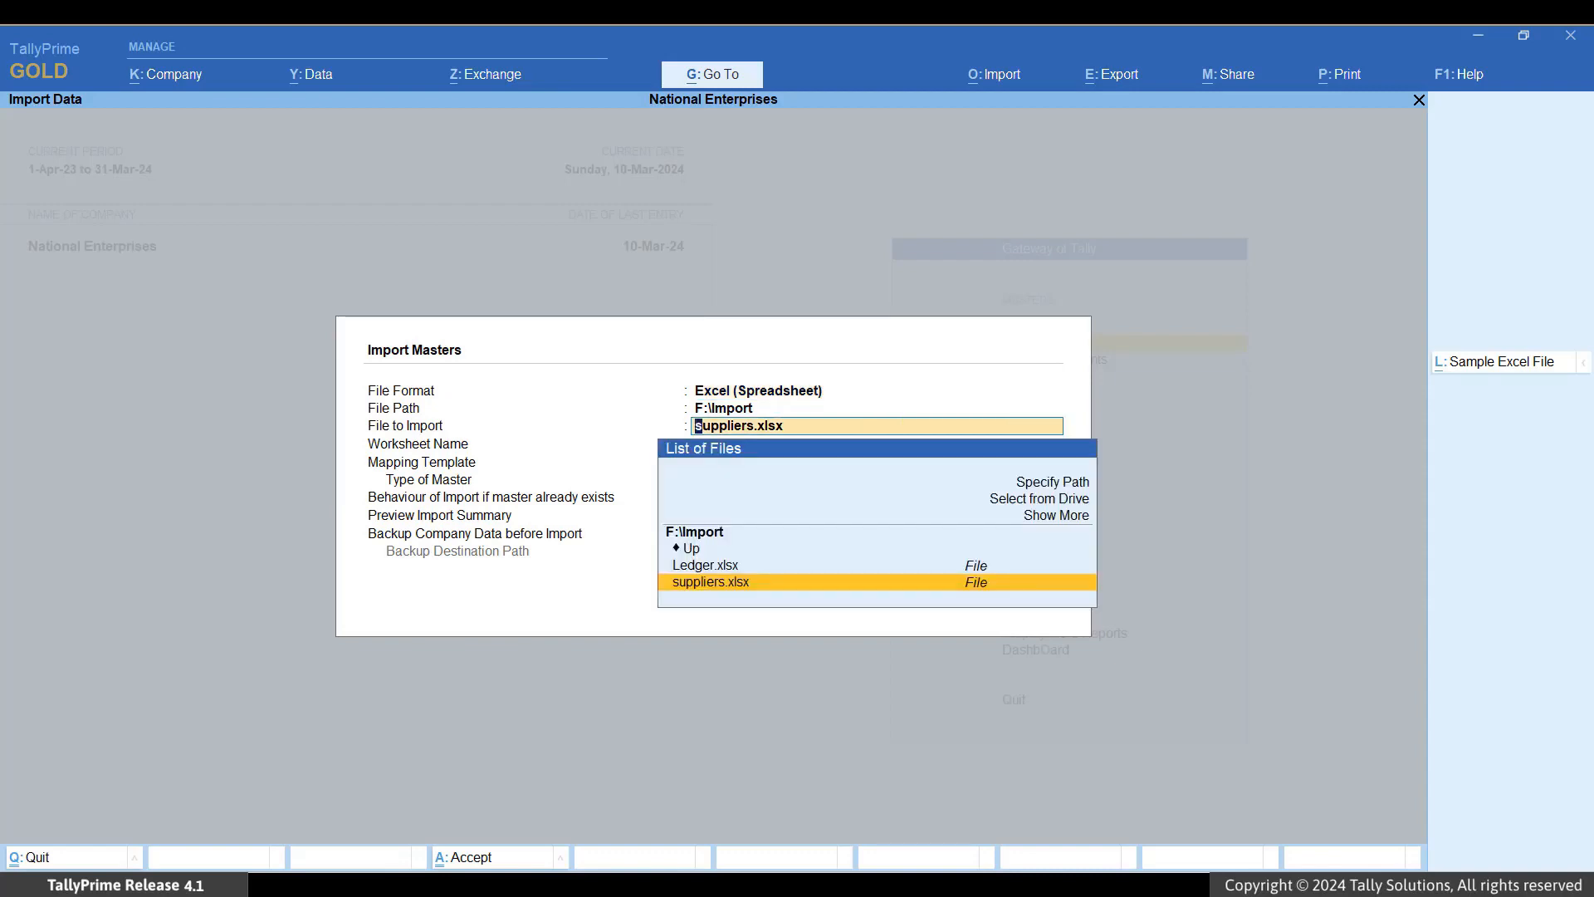
key("Up")
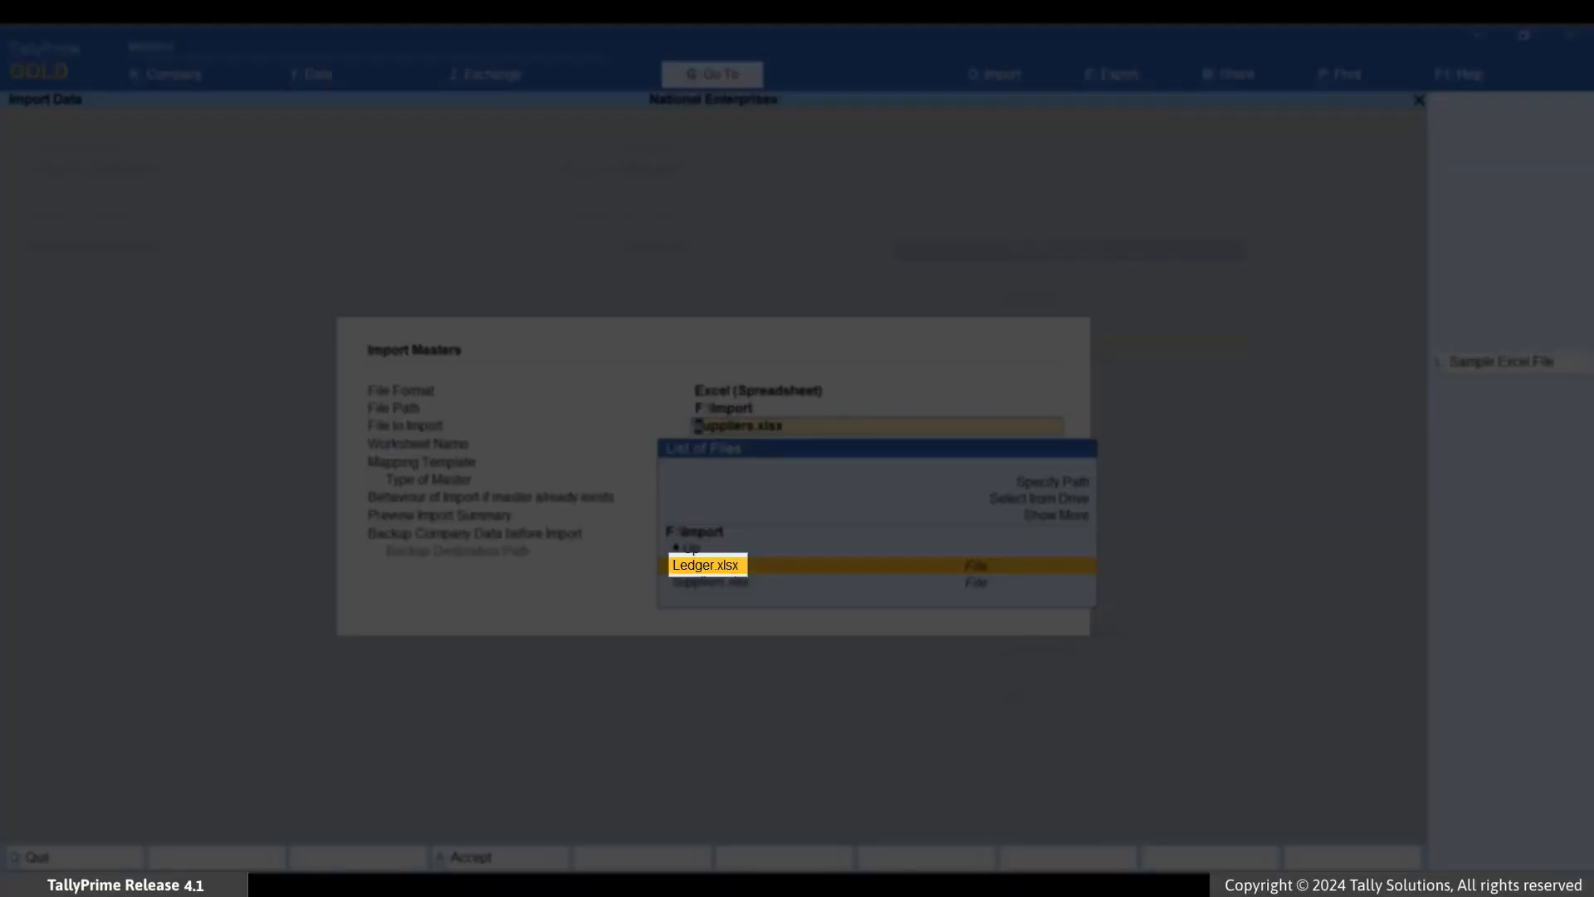
key("Return")
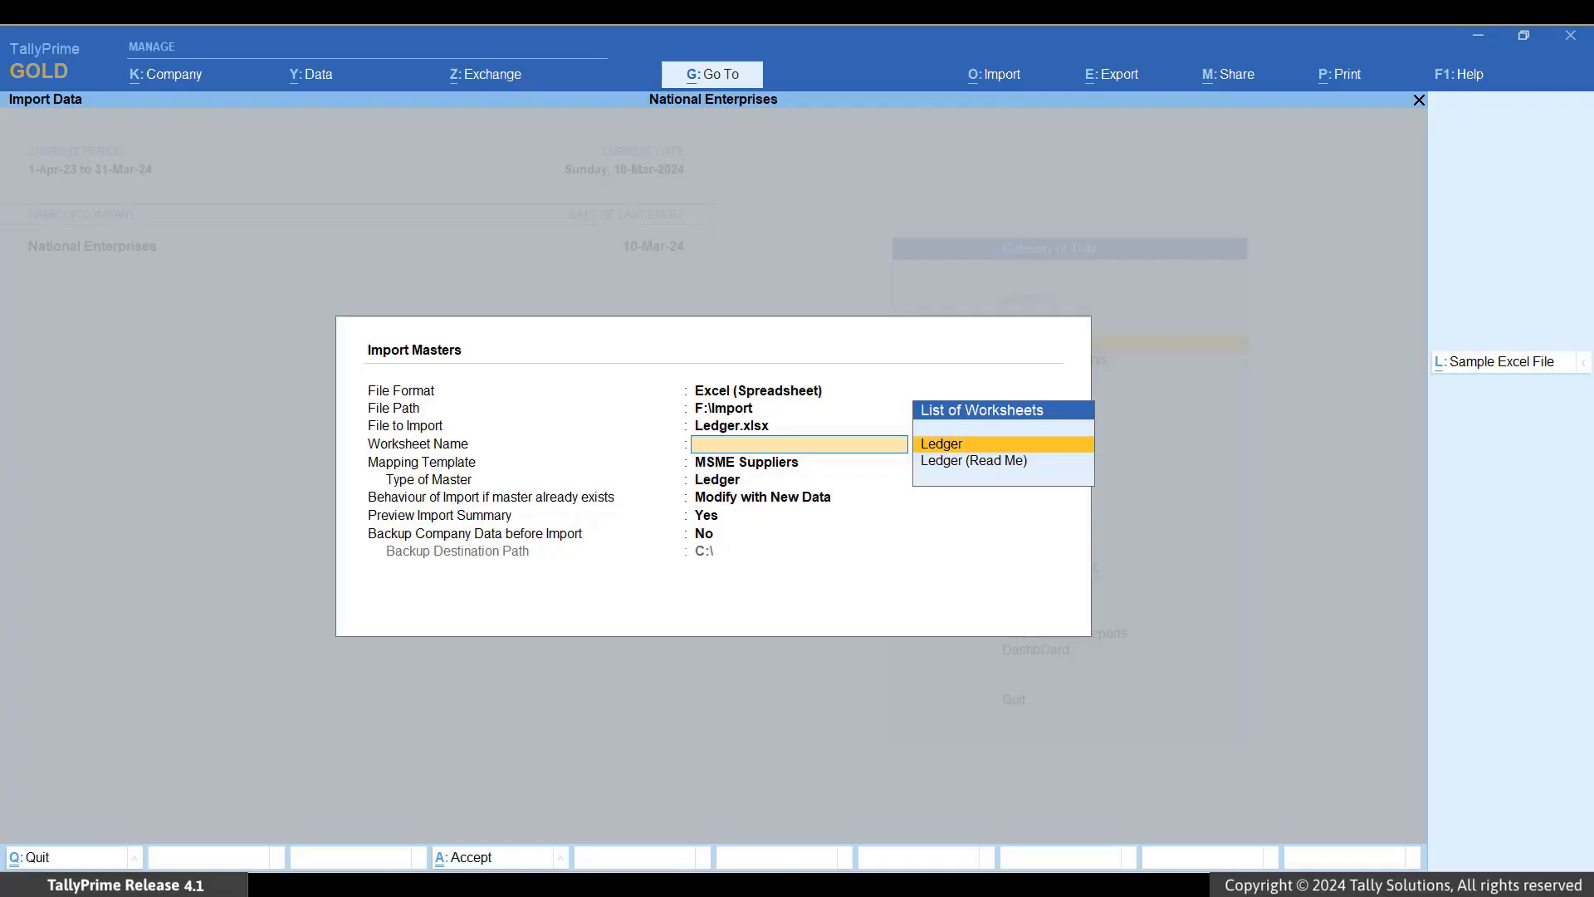
key("Return")
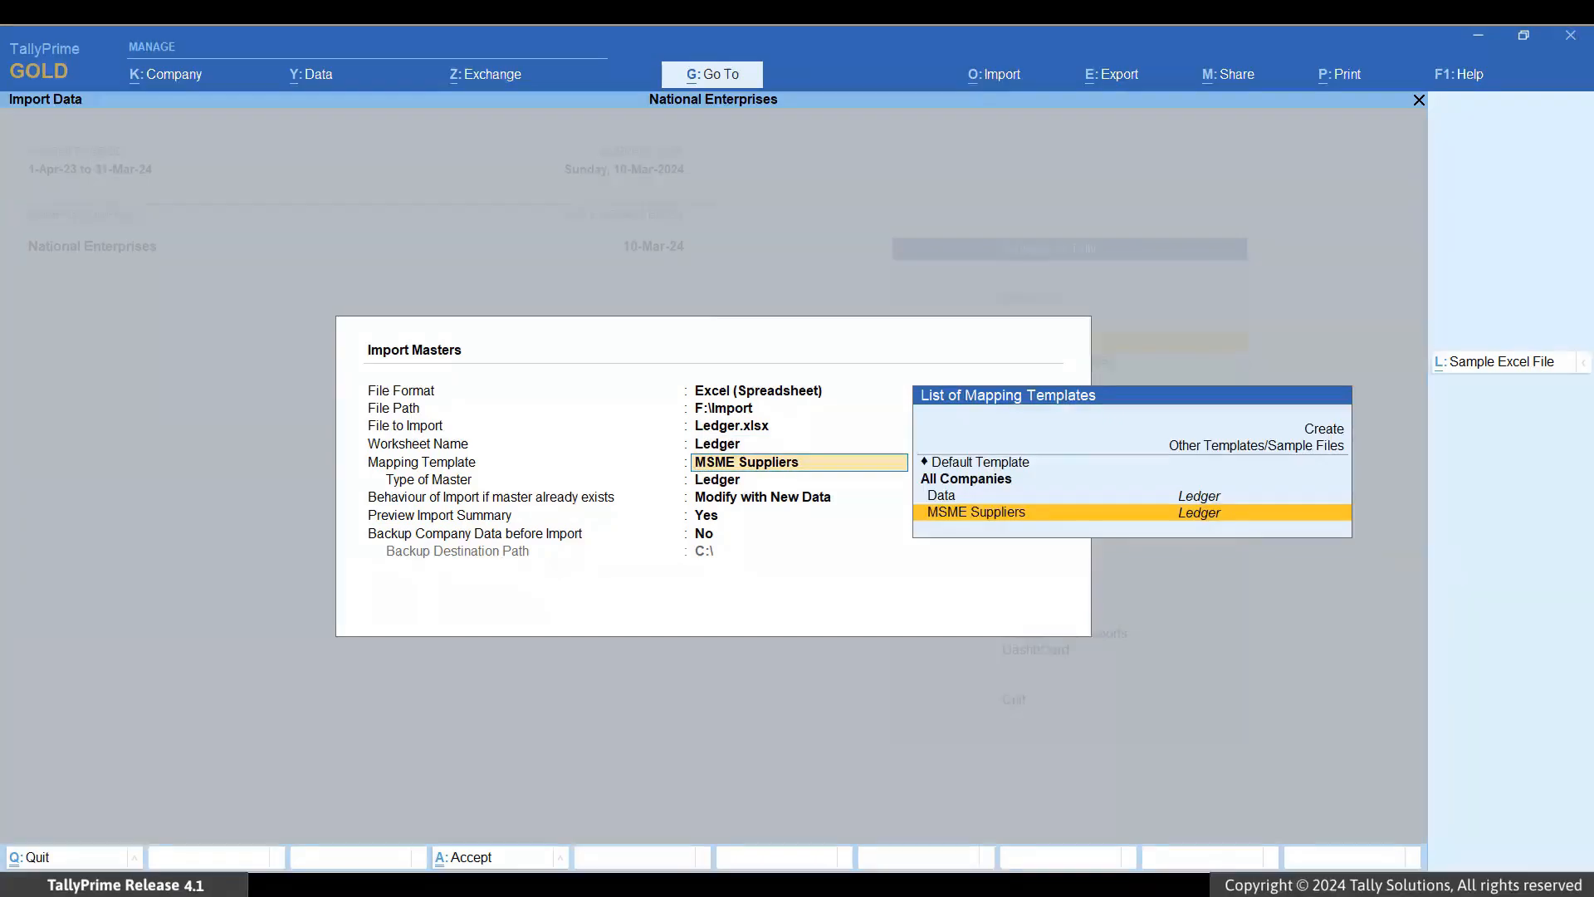
Set the mapping template to Default Template and the type of master to Ledger.
key("Up")
key("Up")
key("Return")
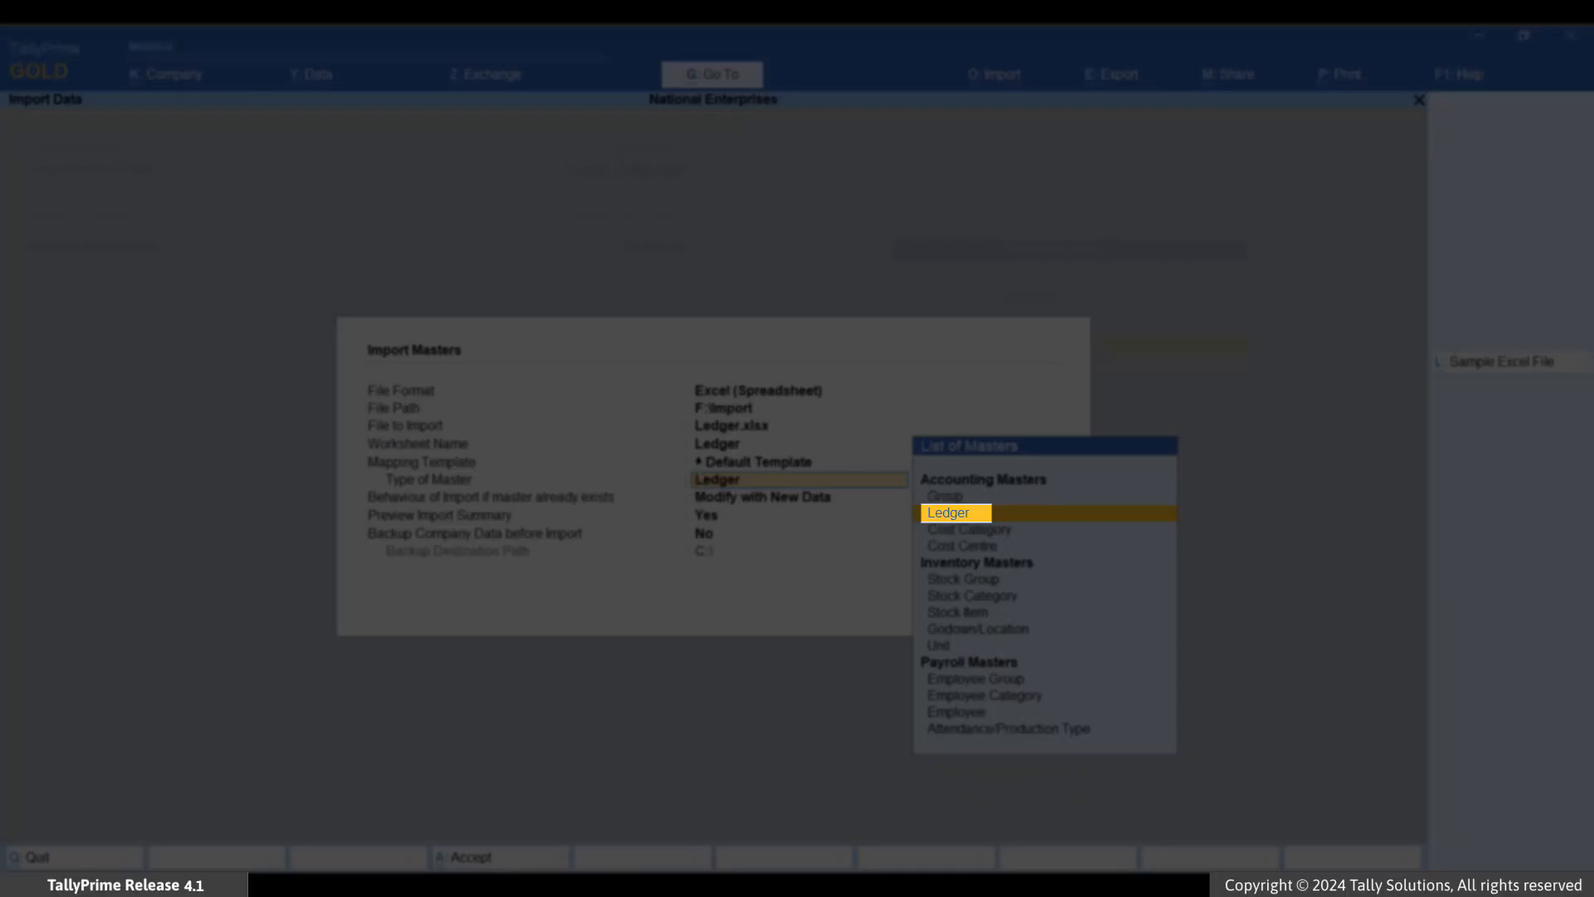
key("Return")
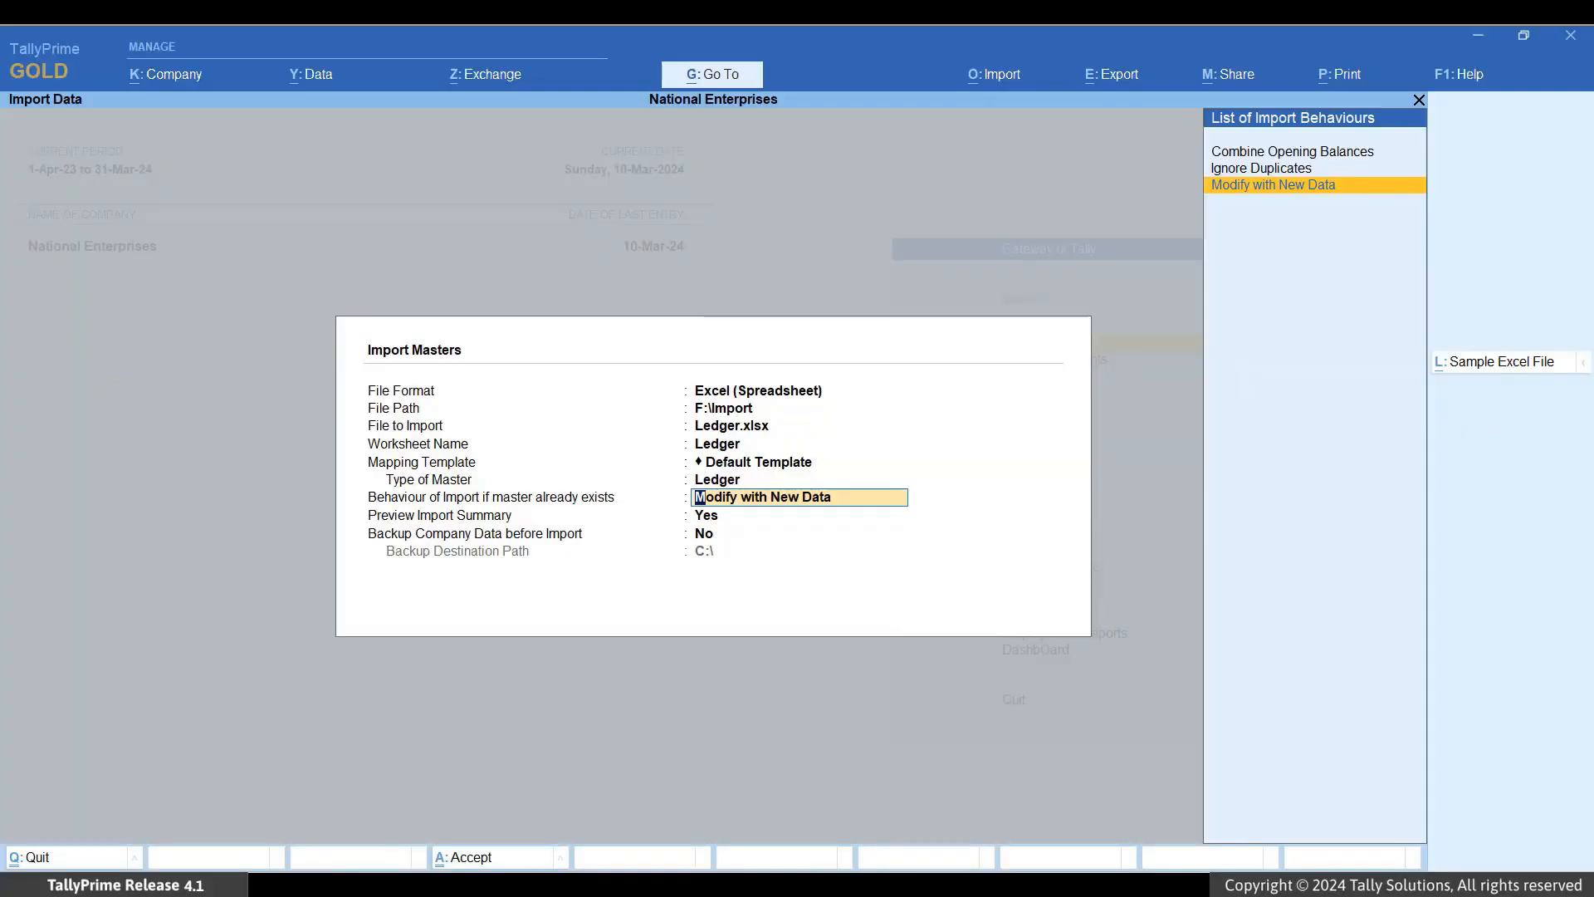
Keep Modify with New Data, the import summary preview on and the company data backup off, and import the ledgers.
key("Return")
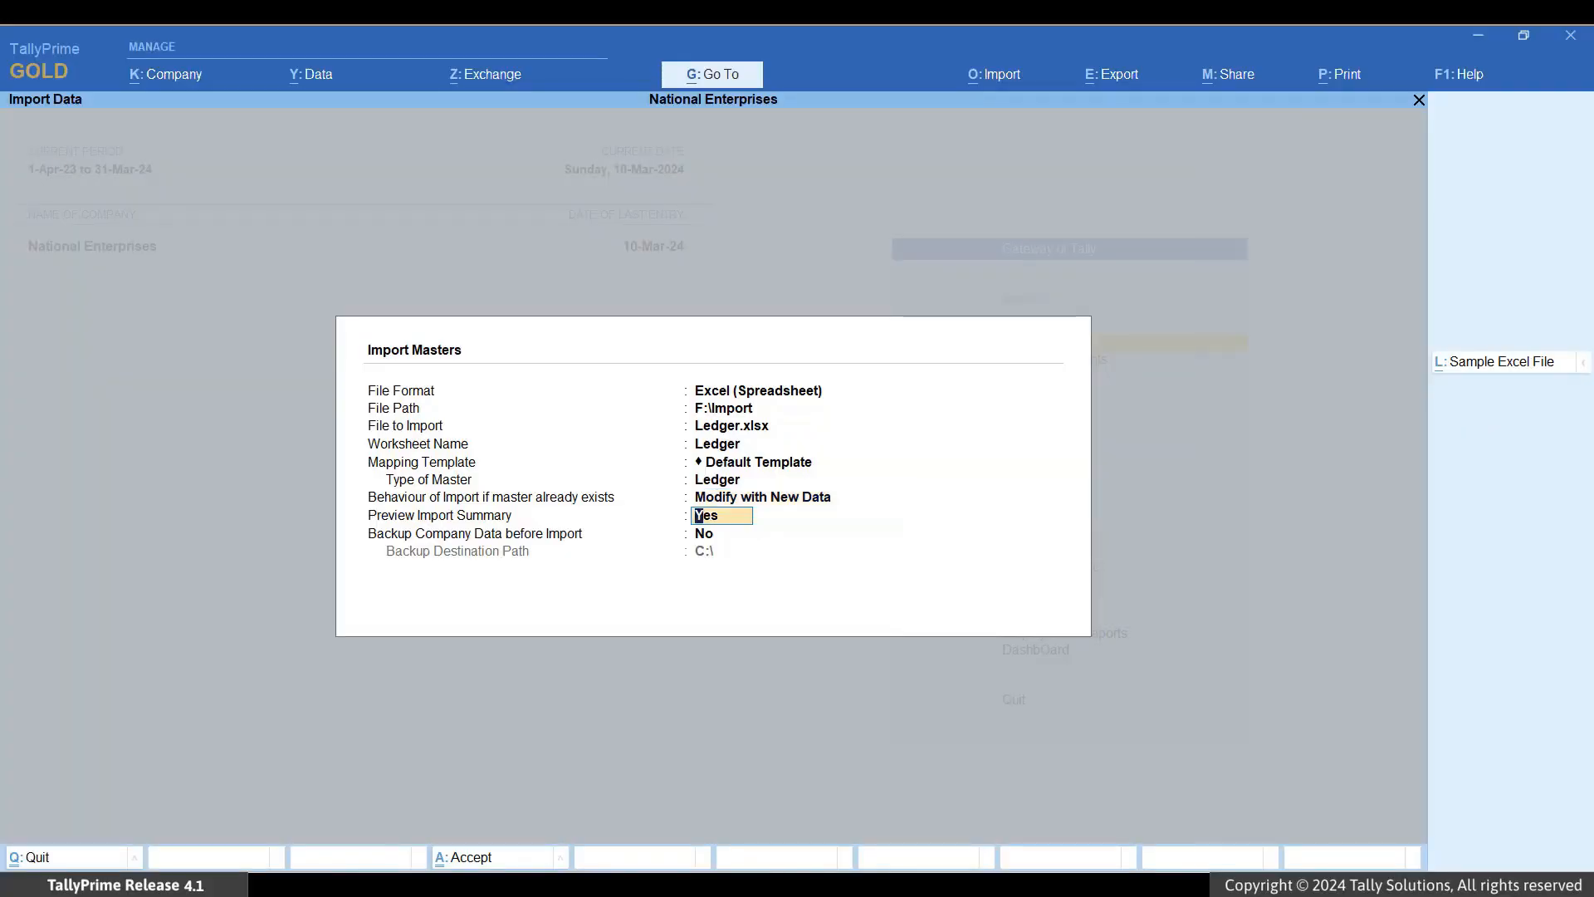
key("Return")
key("Return")
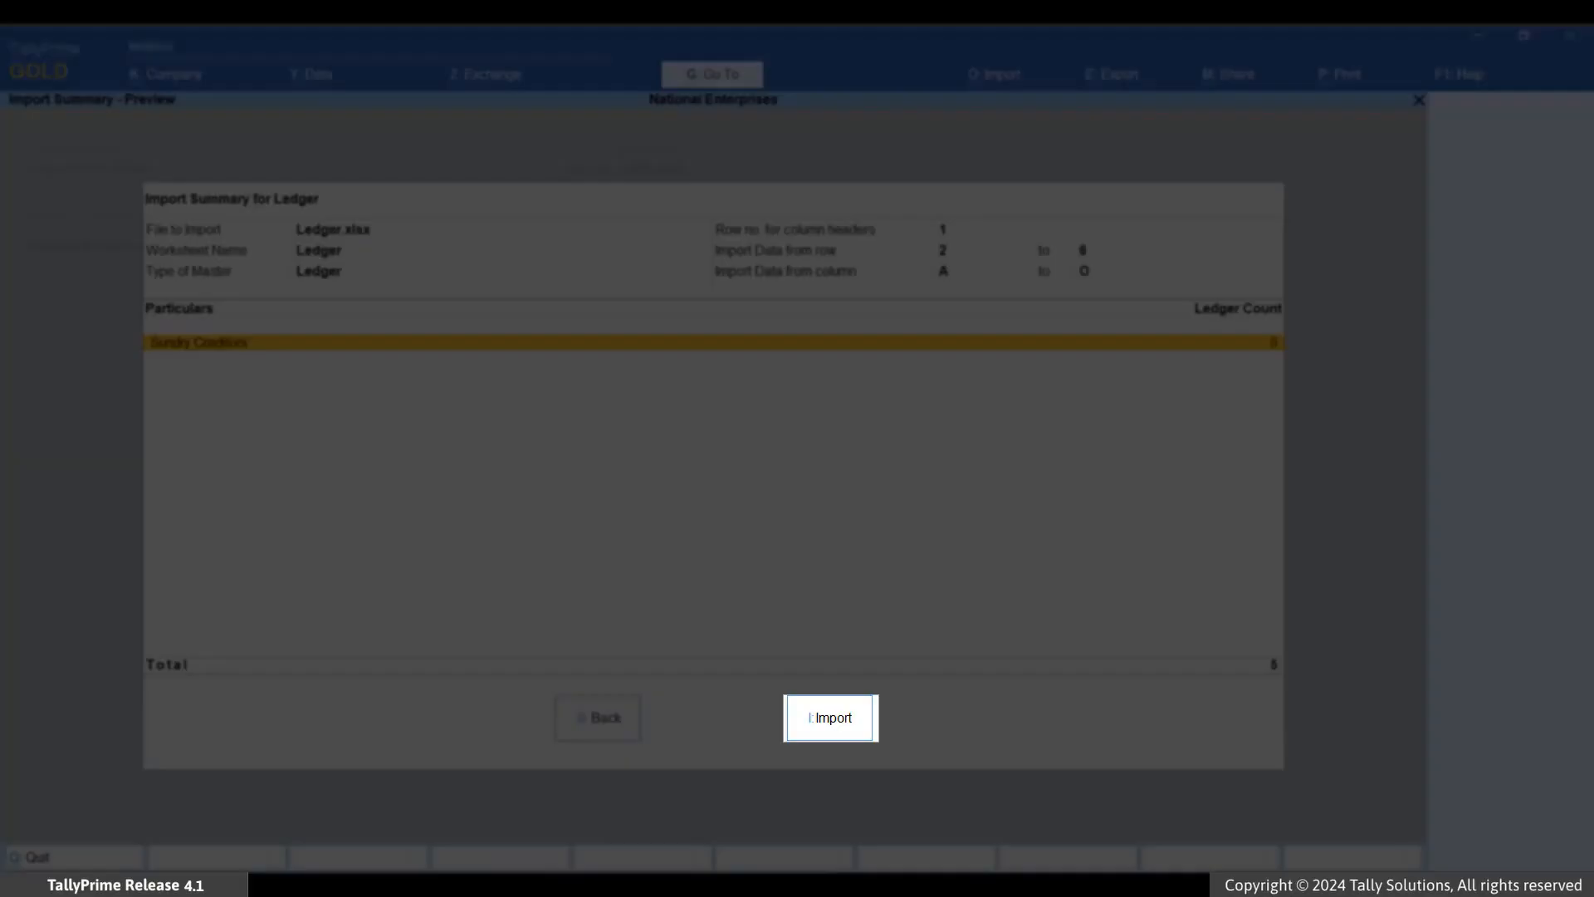
key("i")
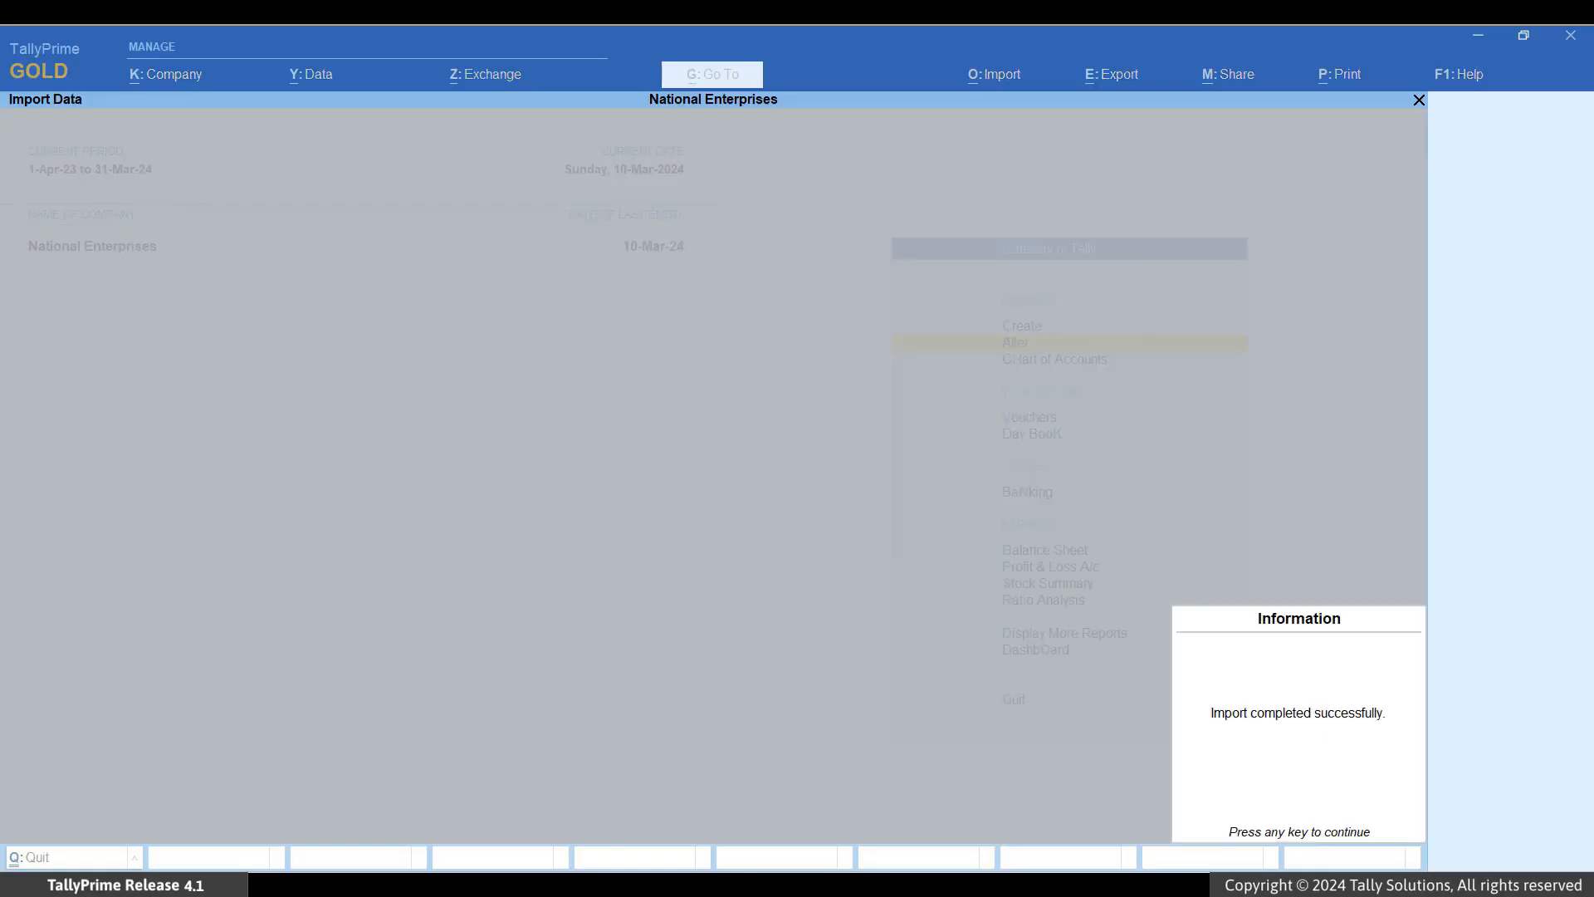
key("Return")
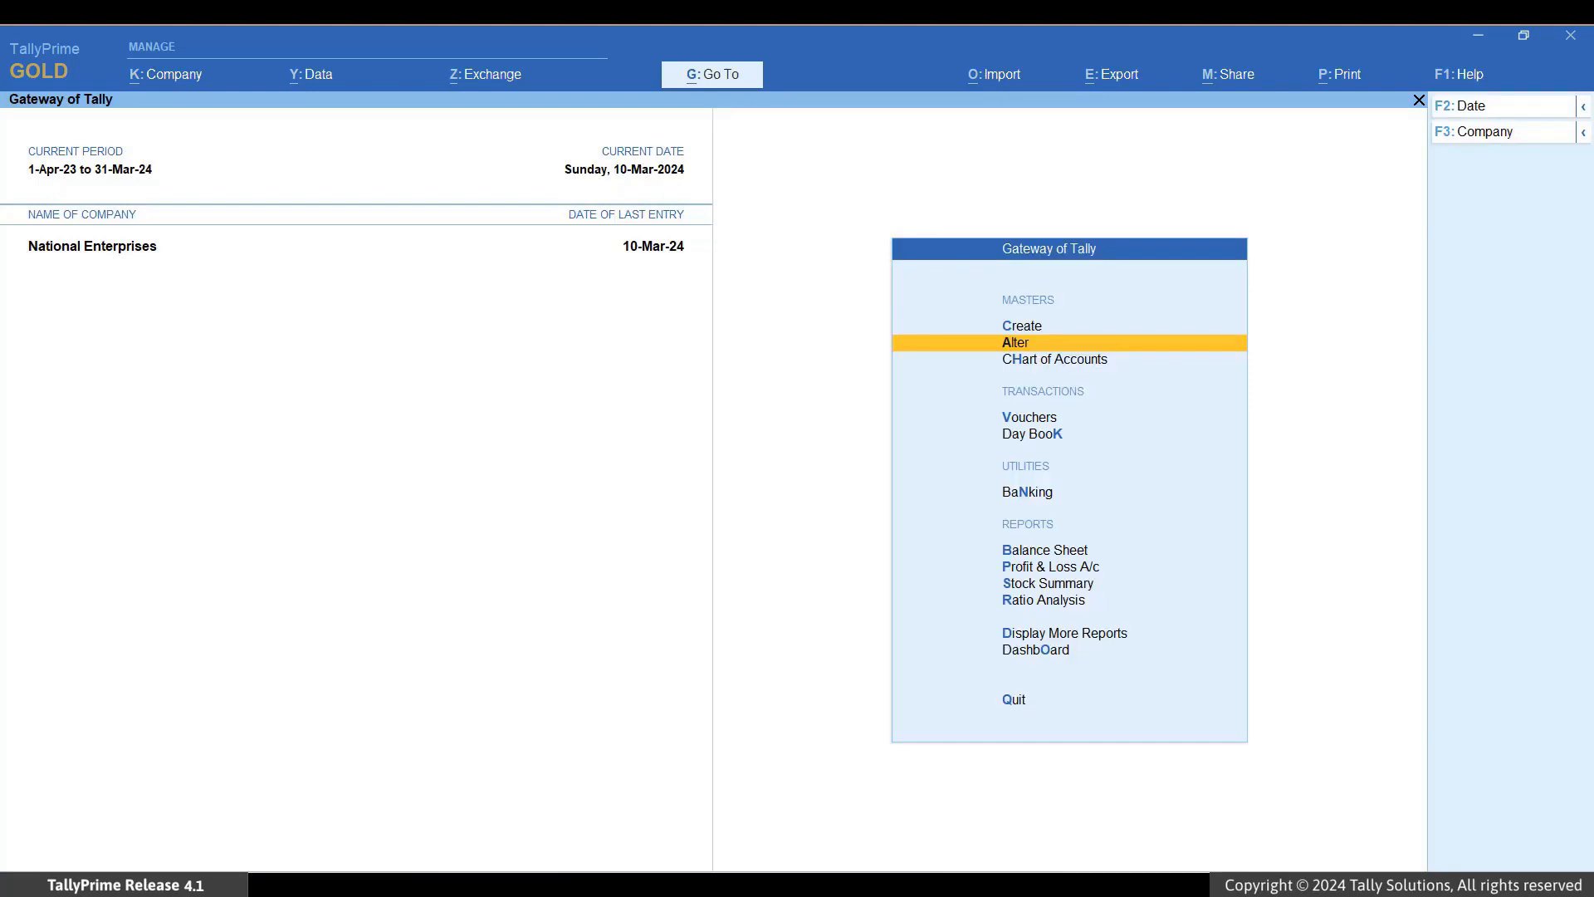
Open the Shivam Industries ledger for alteration.
key("Return")
key("Down")
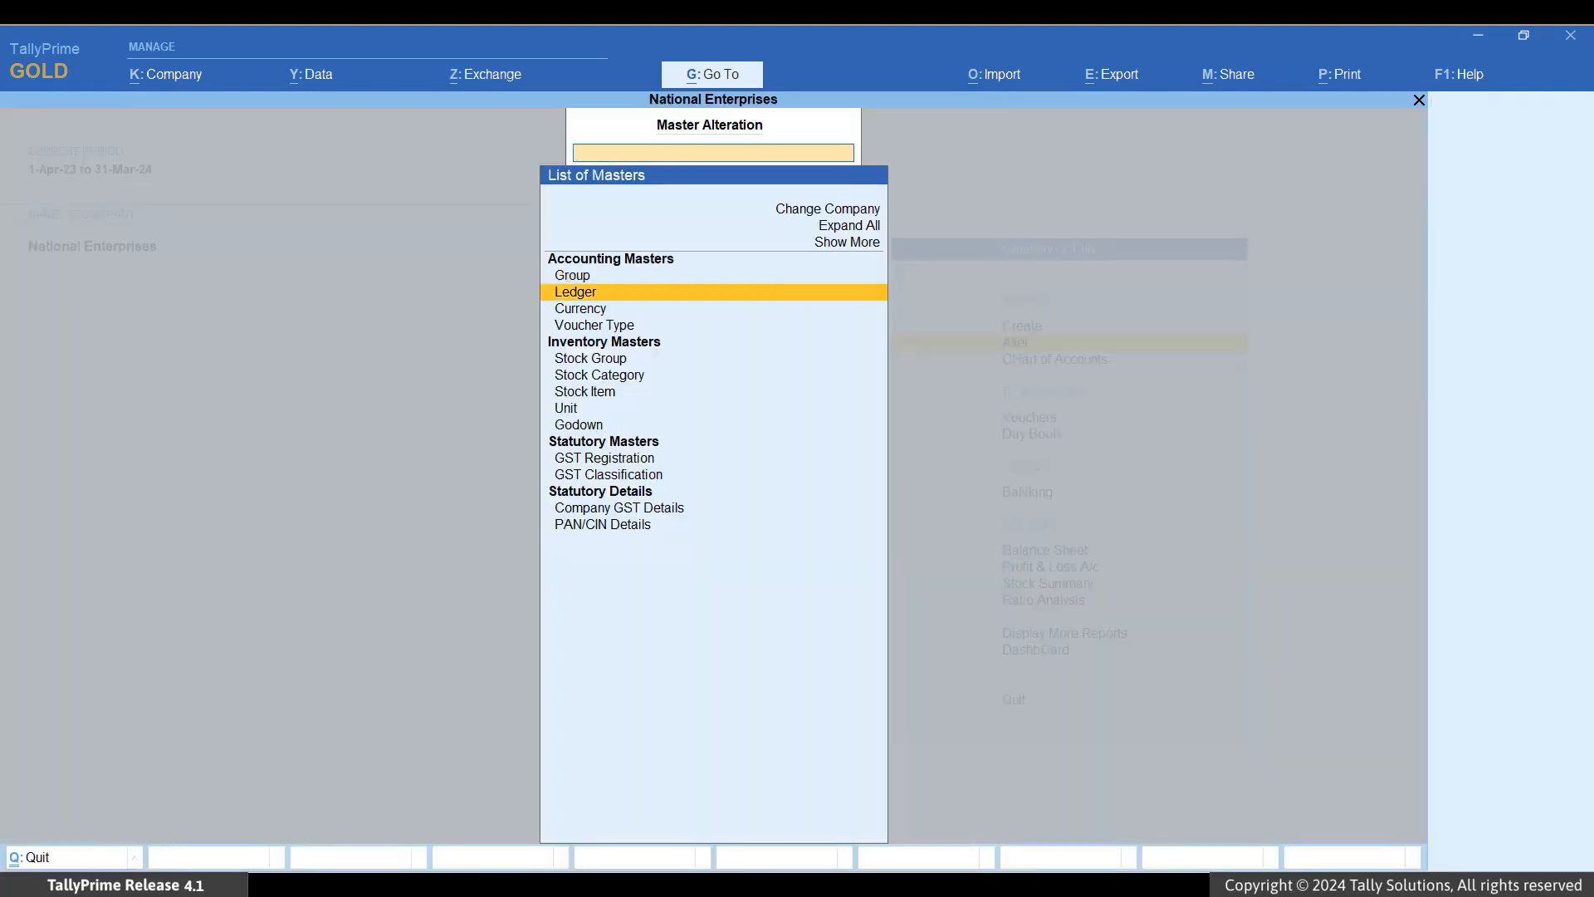
key("Return")
key("Down")
key("Down")
key("Down")
key("Down")
key("Down")
key("Down")
key("Down")
key("Down")
key("Down")
key("Down")
key("Down")
key("Down")
key("Down")
key("Down")
key("Down")
key("Down")
key("Down")
key("Down")
key("Down")
key("Down")
key("Down")
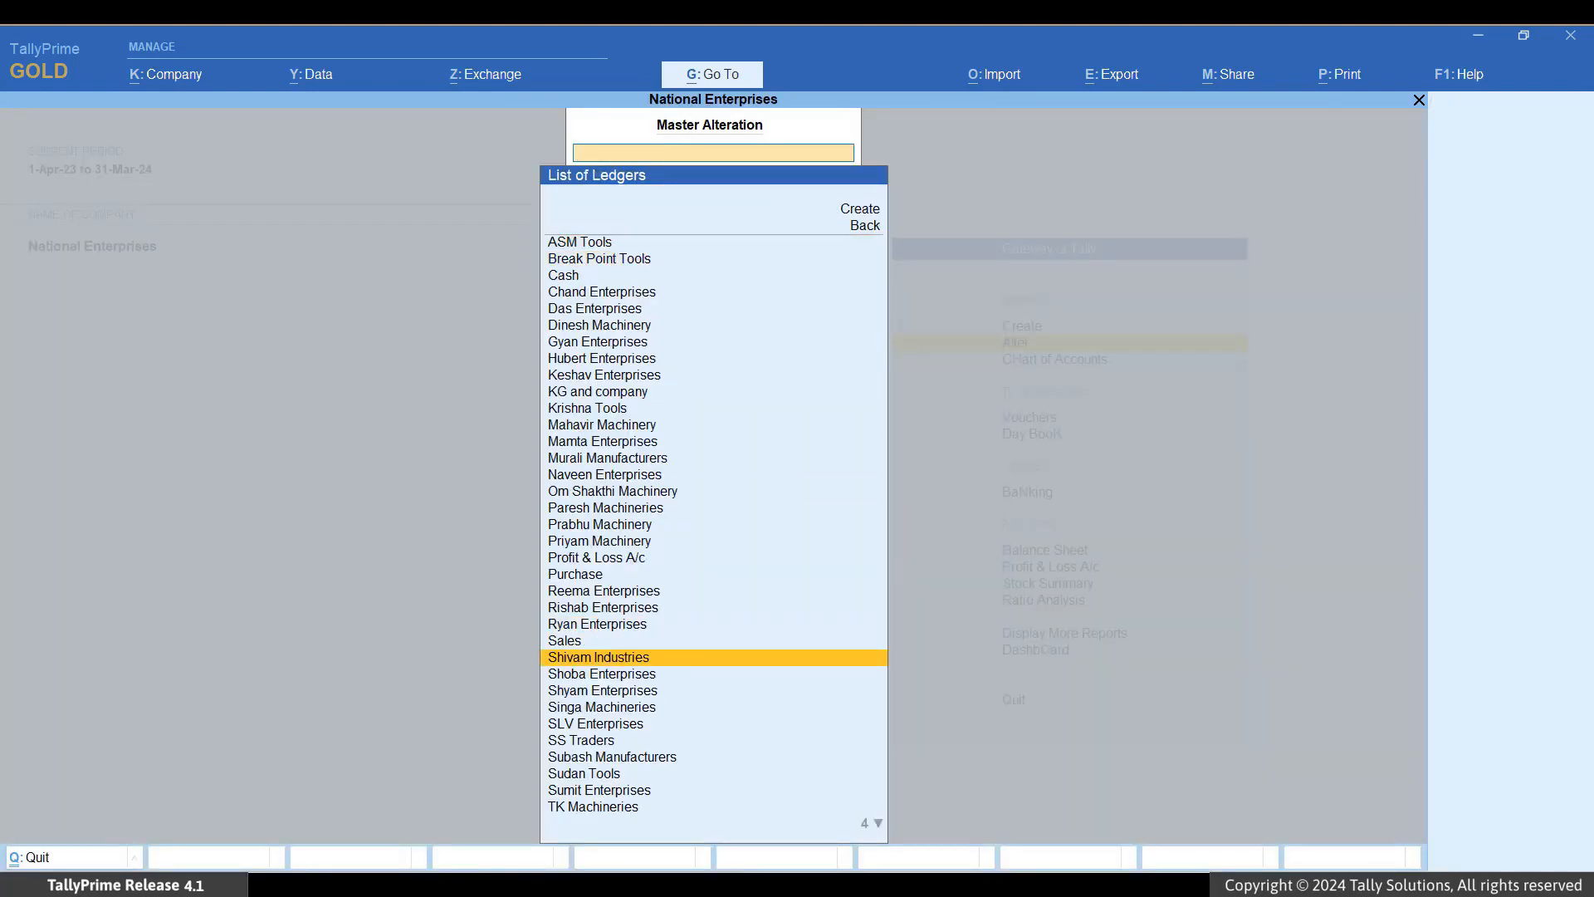
key("Return")
Set Set/Alter MSME Registration Details to Yes in the Shivam Industries ledger to check its imported MSME details.
key("Return")
key("Return")
key("Return")
key("Return")
key("Return")
key("Return")
key("Return")
key("Return")
key("Return")
key("Return")
key("Return")
key("Return")
key("Return")
key("Return")
key("Return")
key("Return")
key("Return")
type("y")
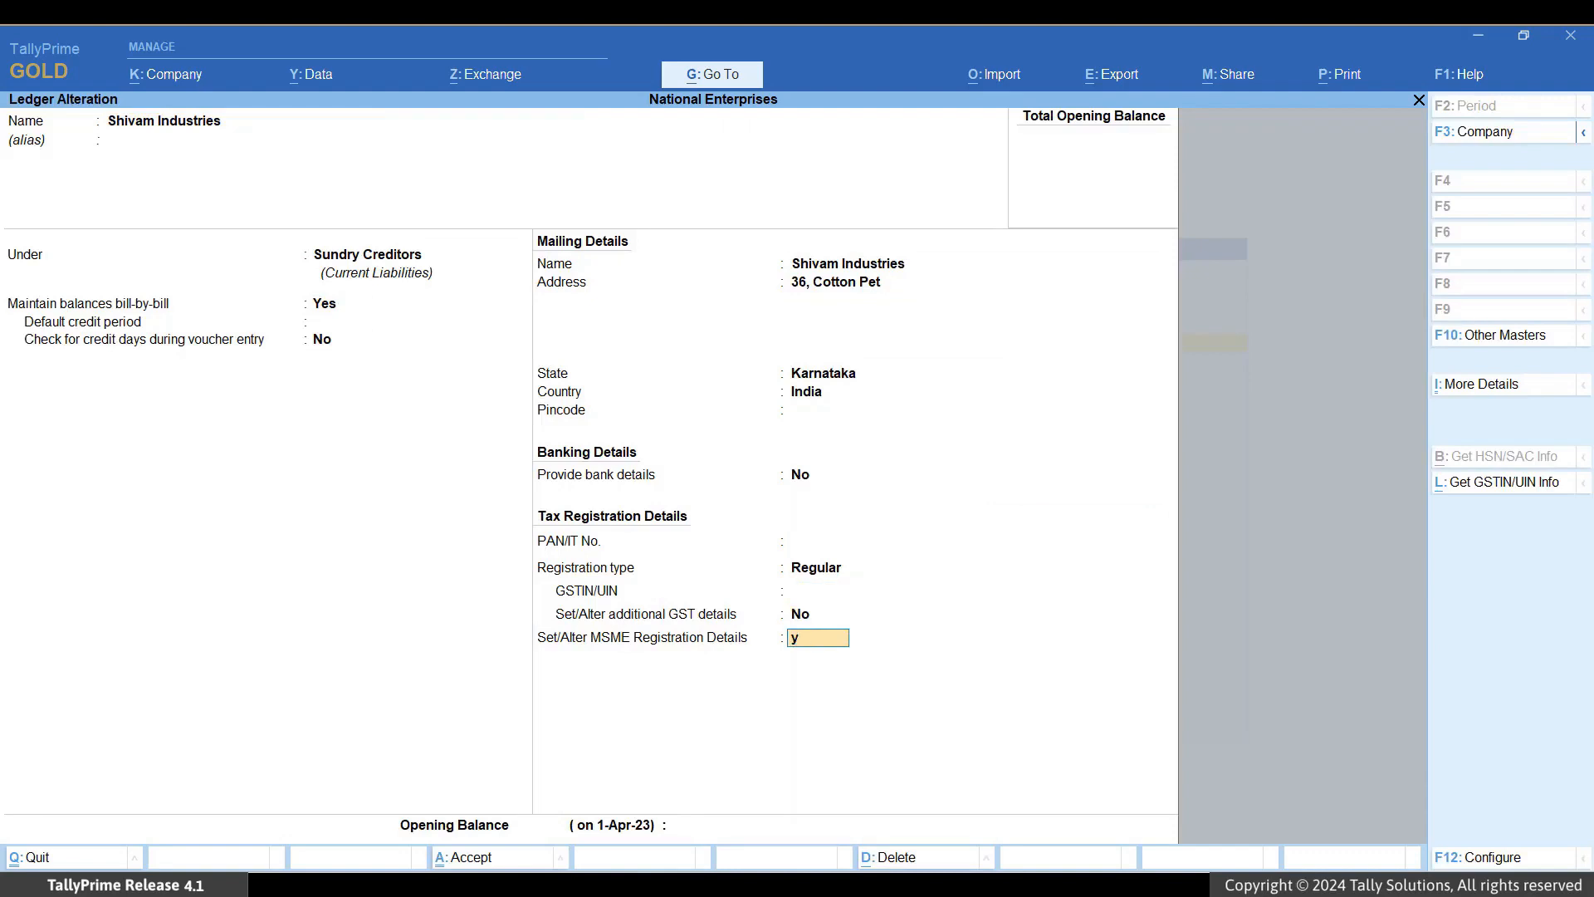
key("Return")
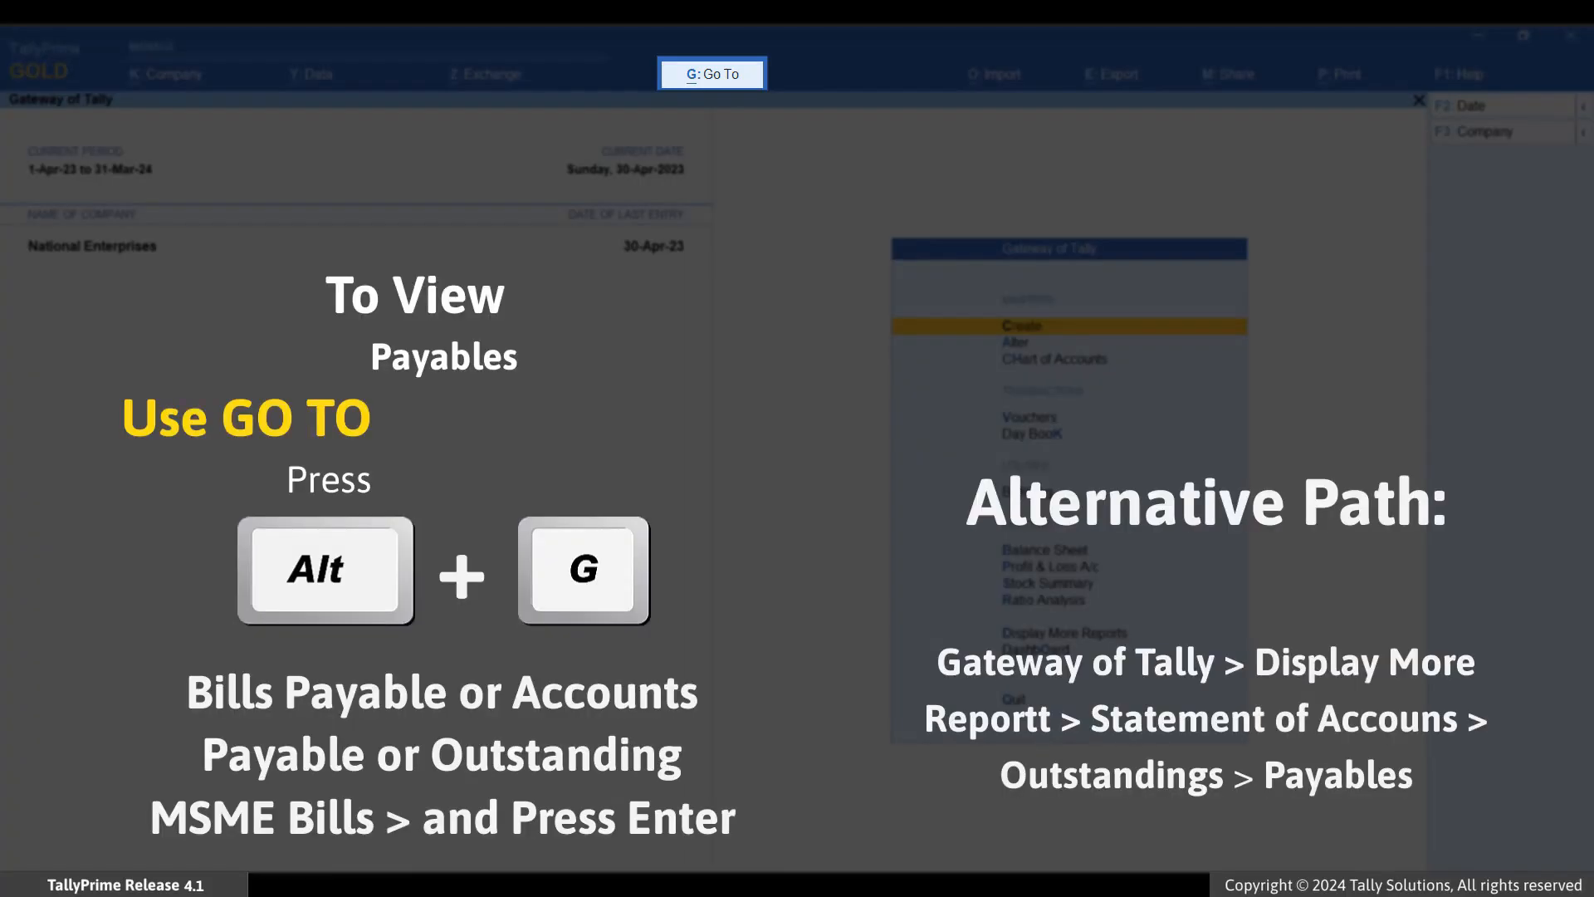
Search the list of reports for "Paya" and open the Accounts Payable report.
key("alt+g")
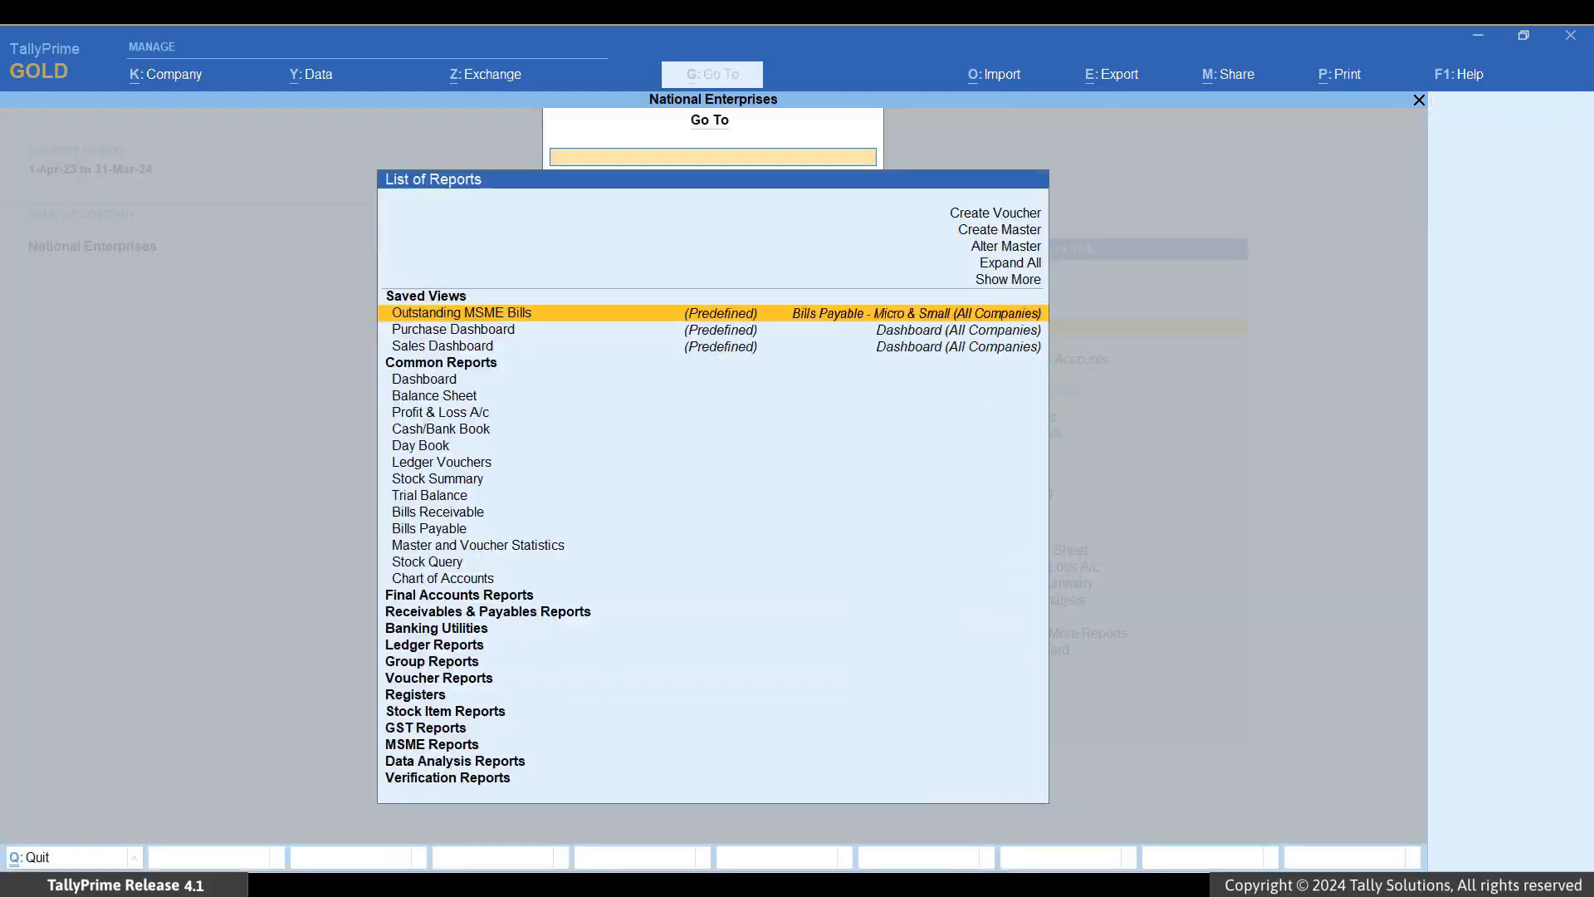
type("Paya")
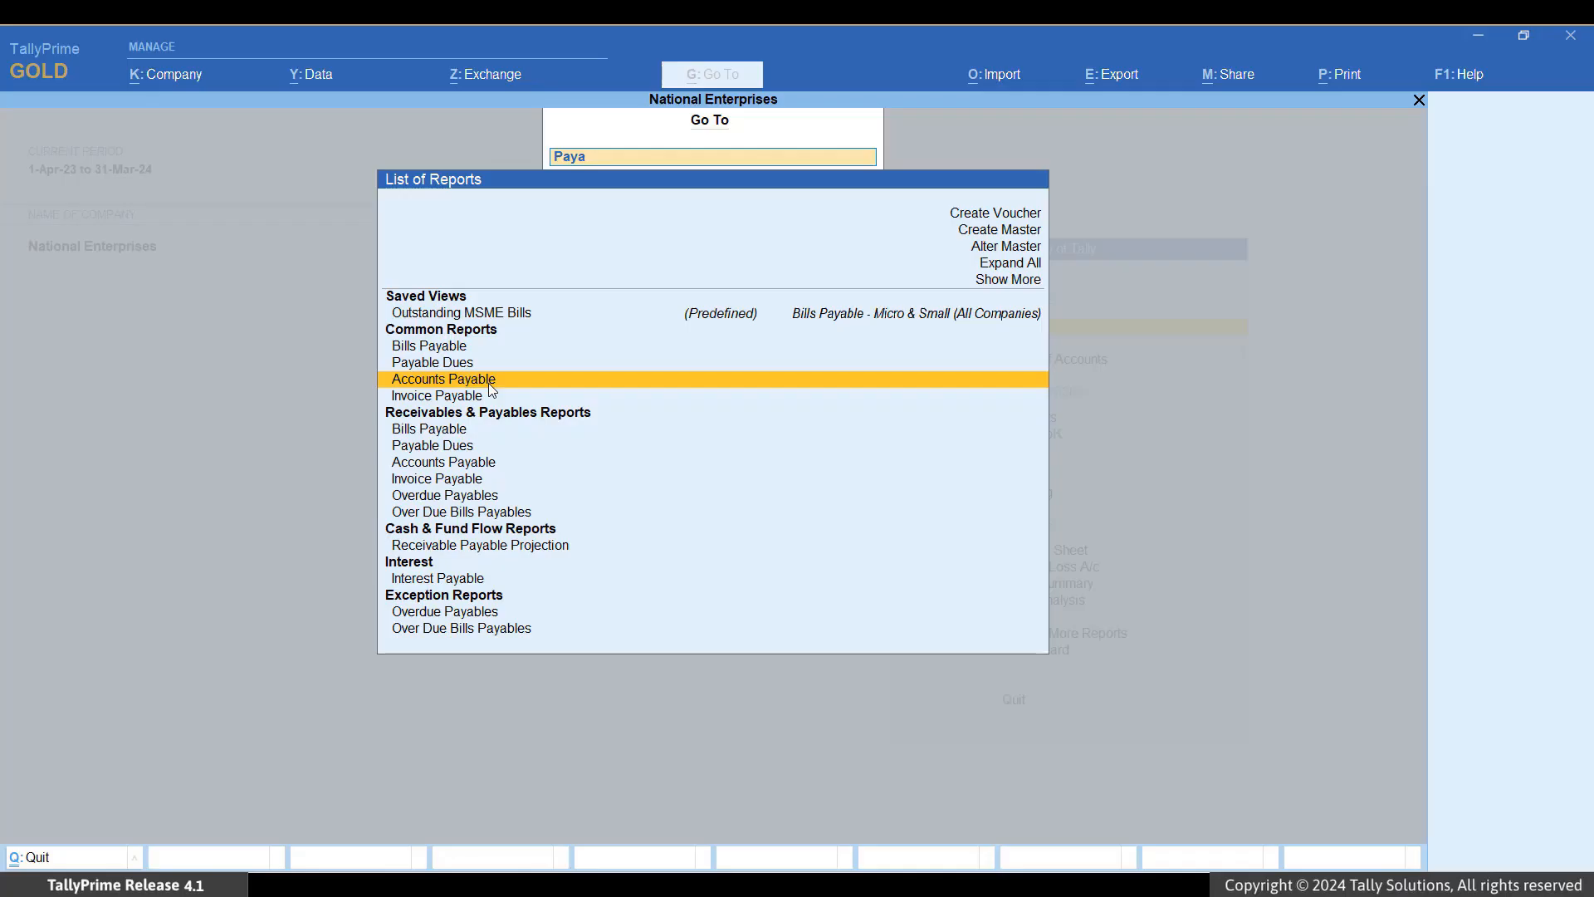
left_click(488, 381)
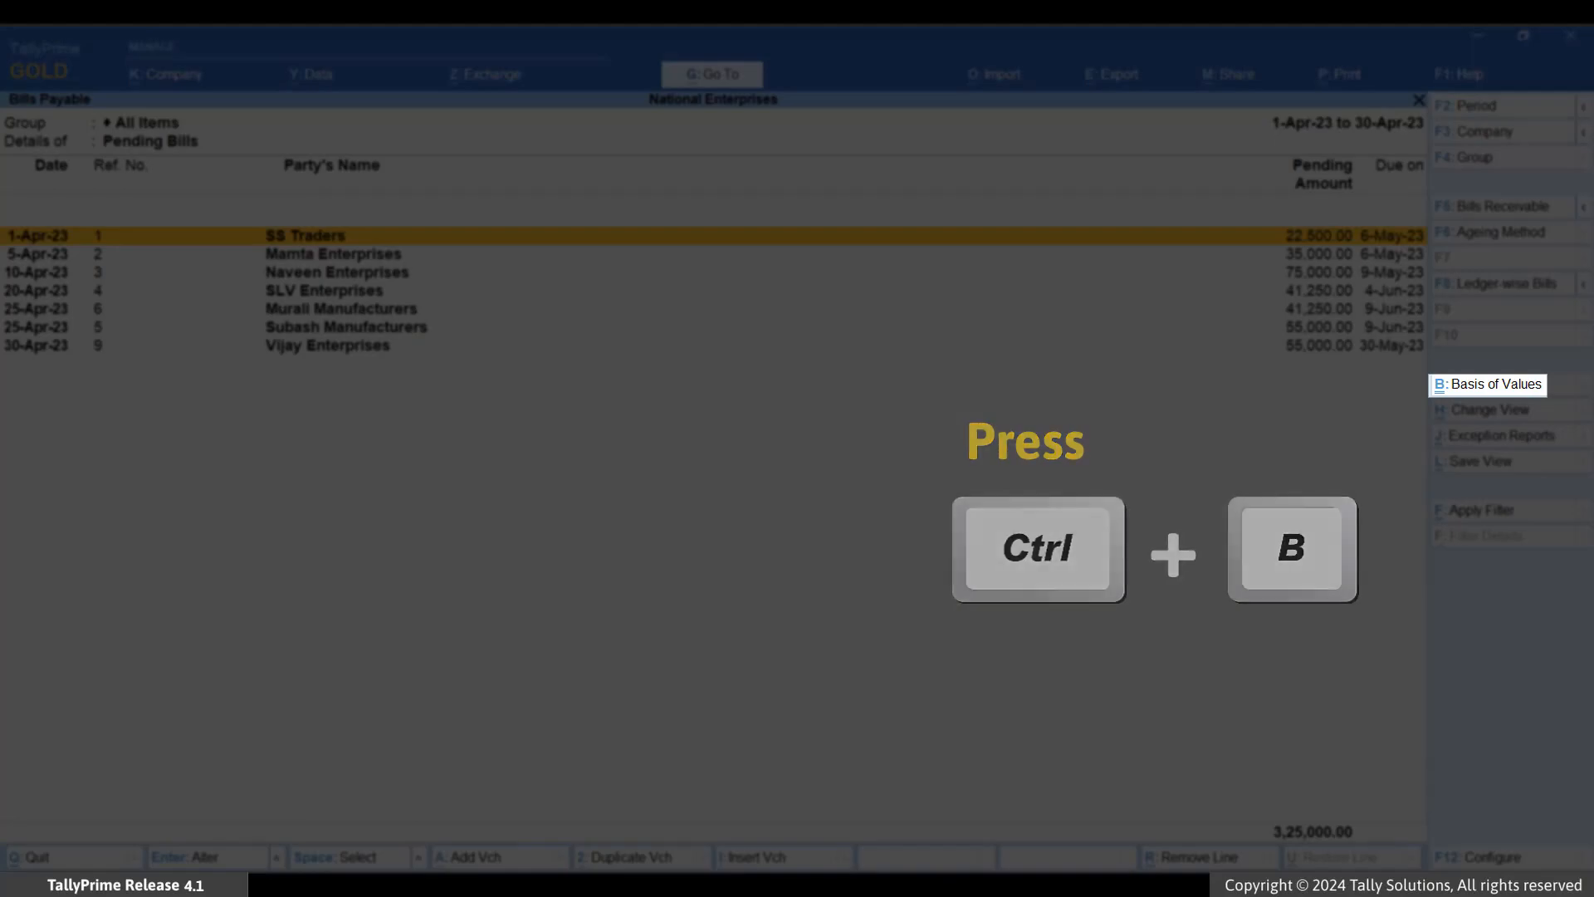
Set the Bills Payable report's basis of values to show bills of Micro & Small Parties.
key("ctrl+b")
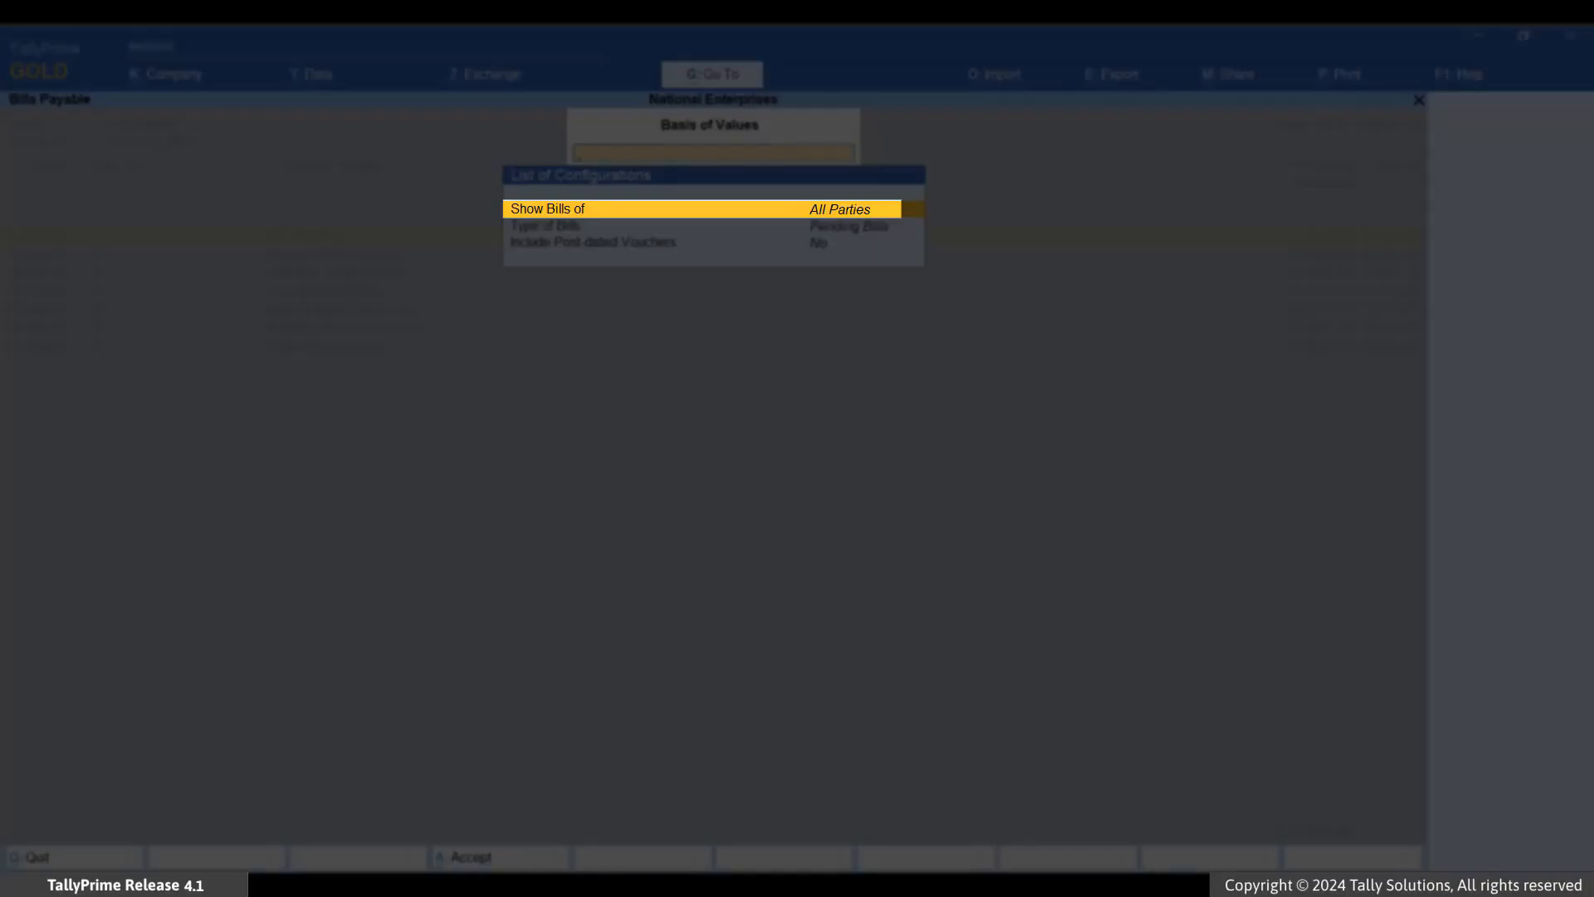
key("Return")
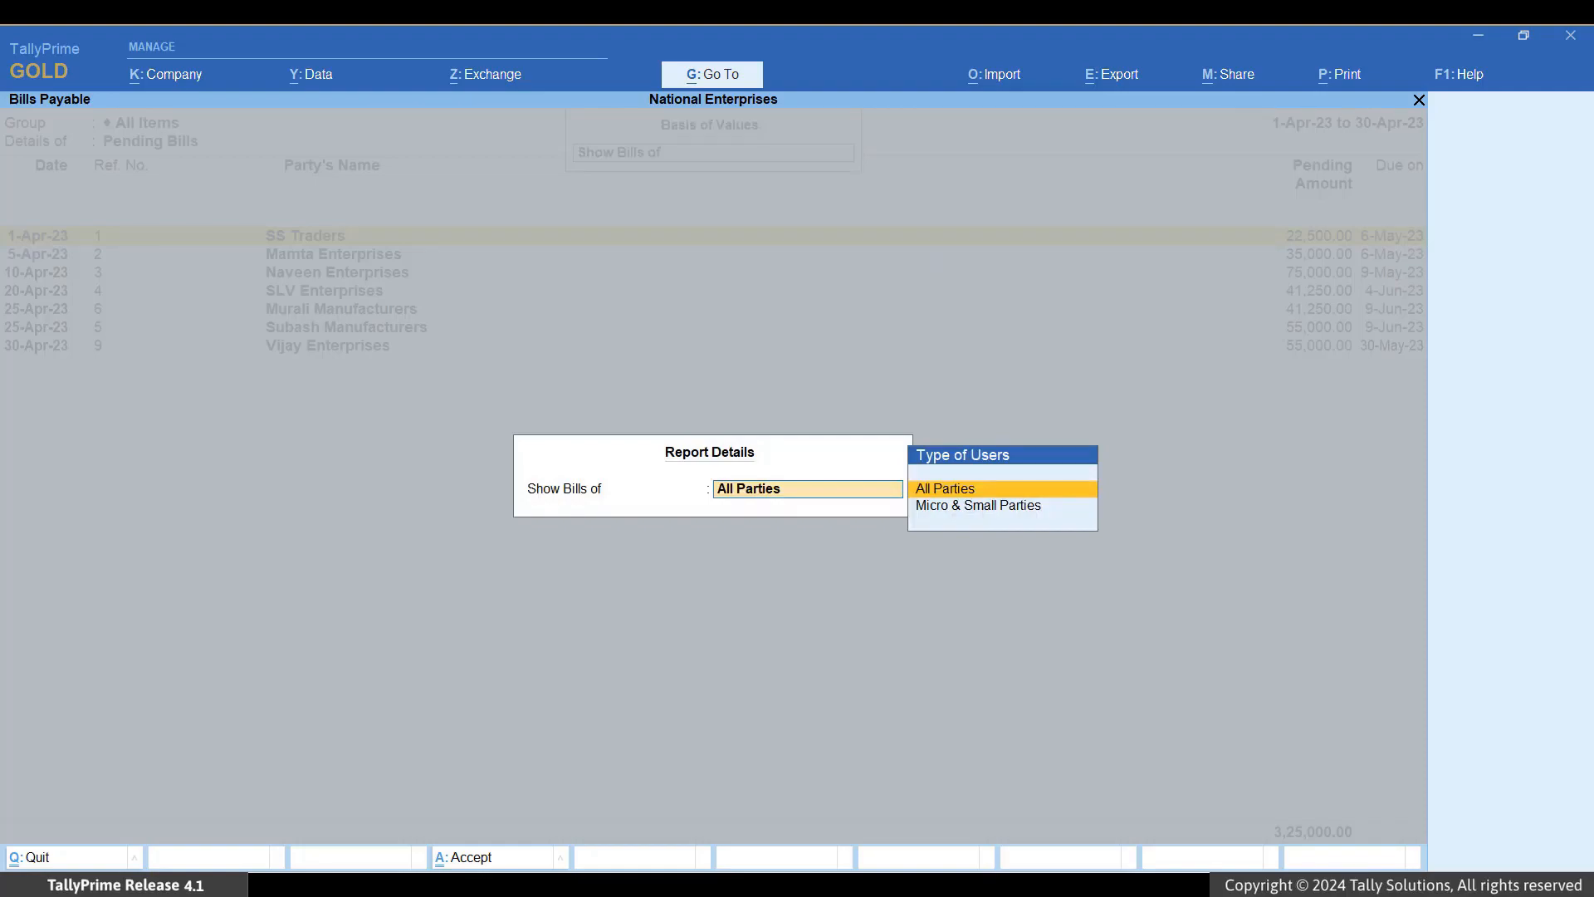
key("Down")
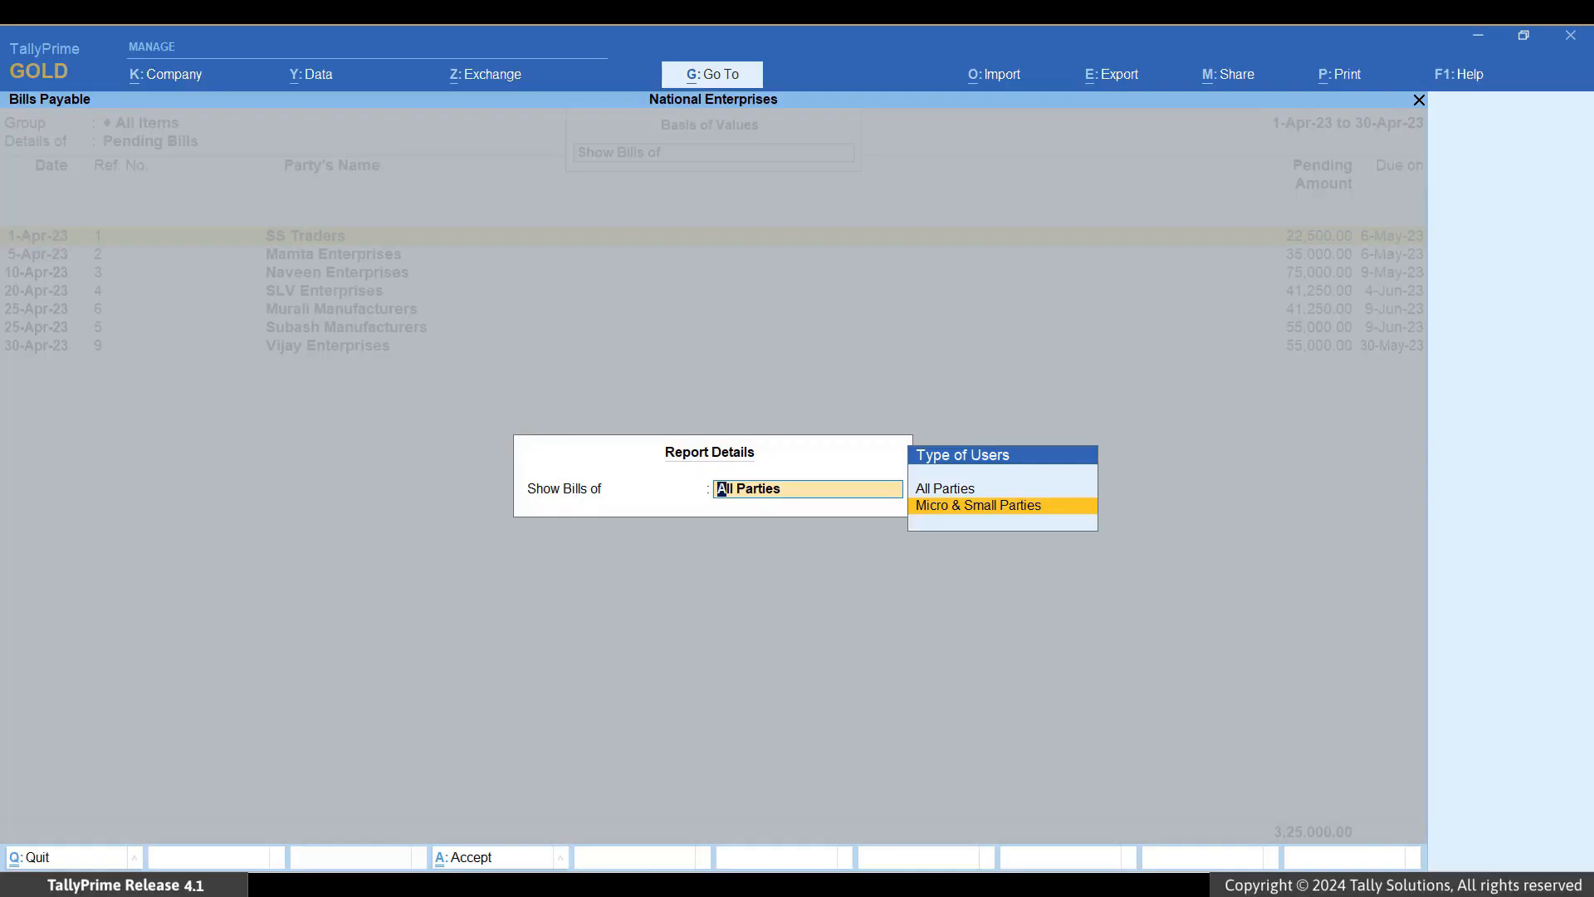
key("Return")
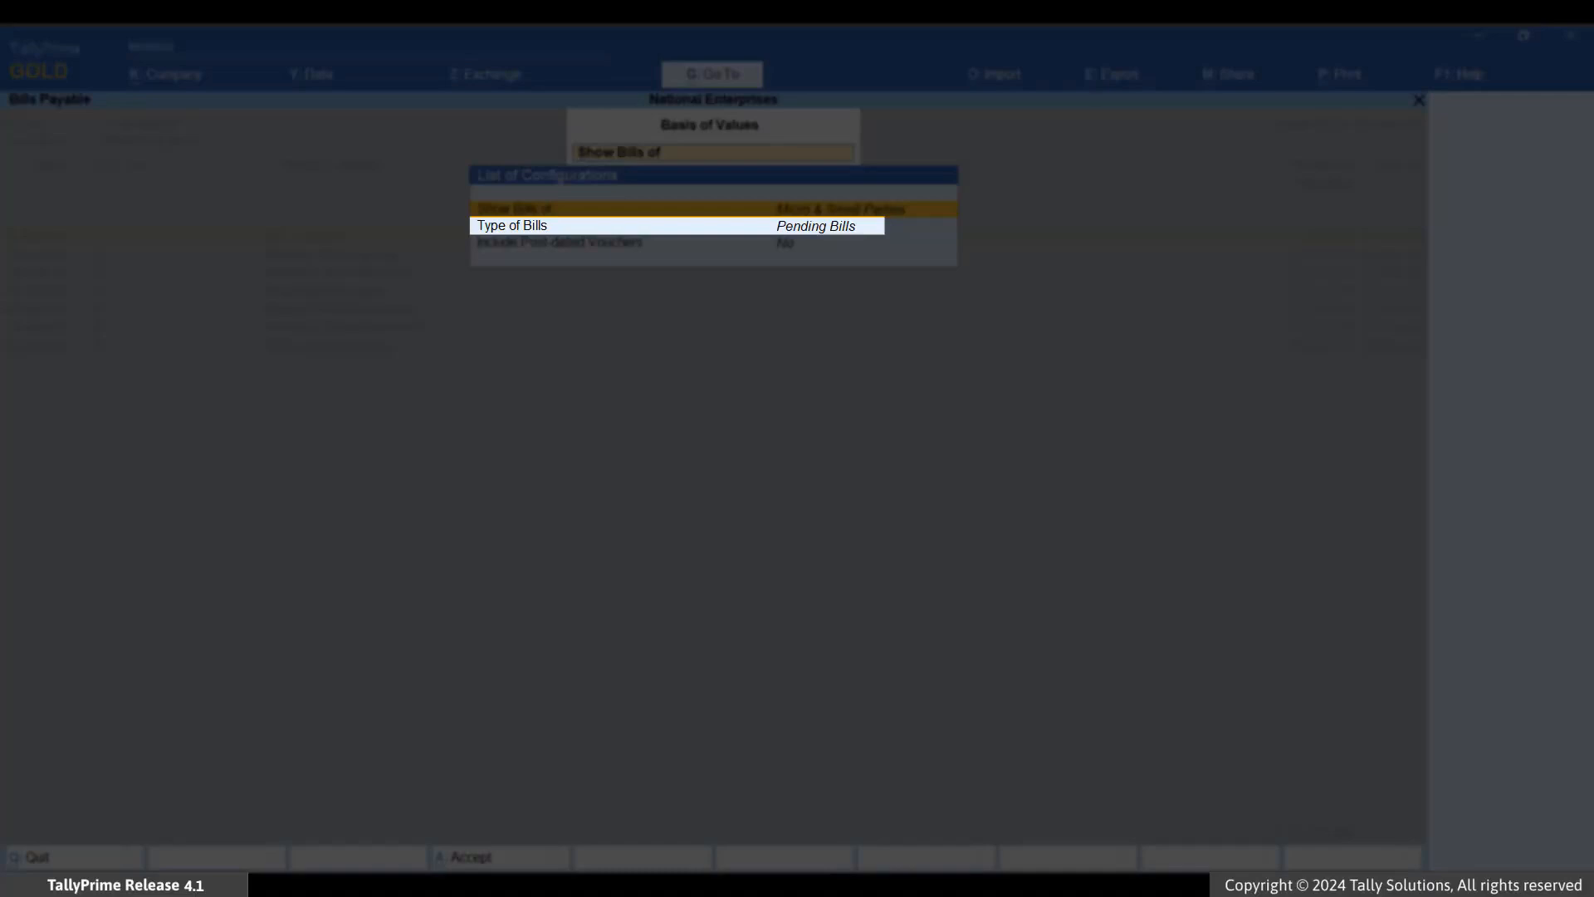
Set the report's type of bills to Bills Due in Upcoming Days, showing bills due in the next 10 days.
key("Down")
key("Return")
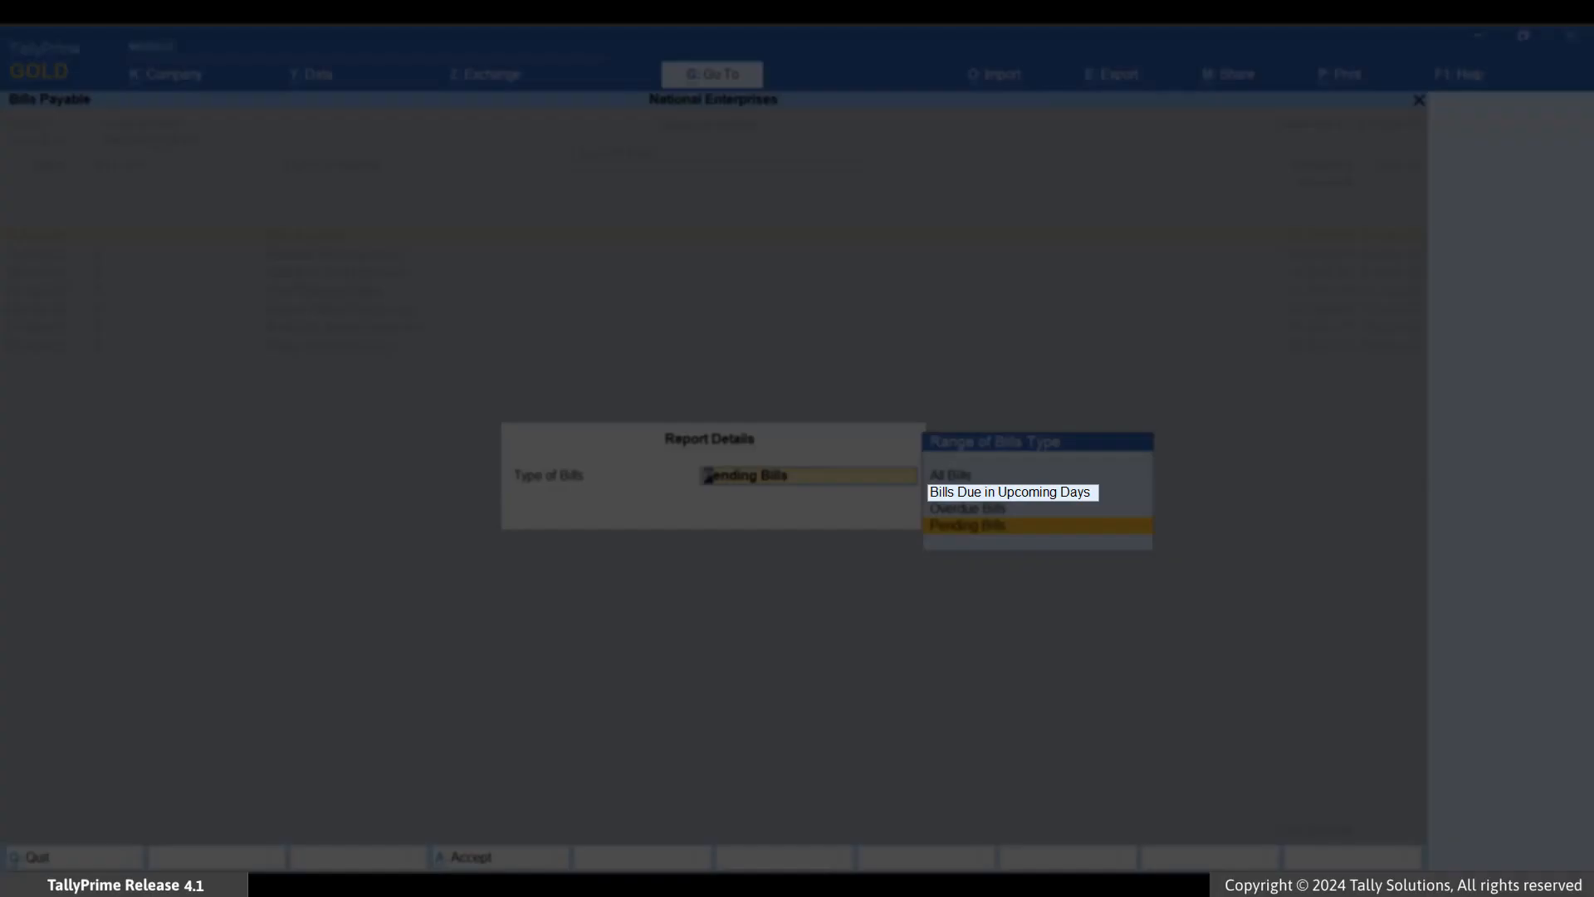
key("Up")
key("Up")
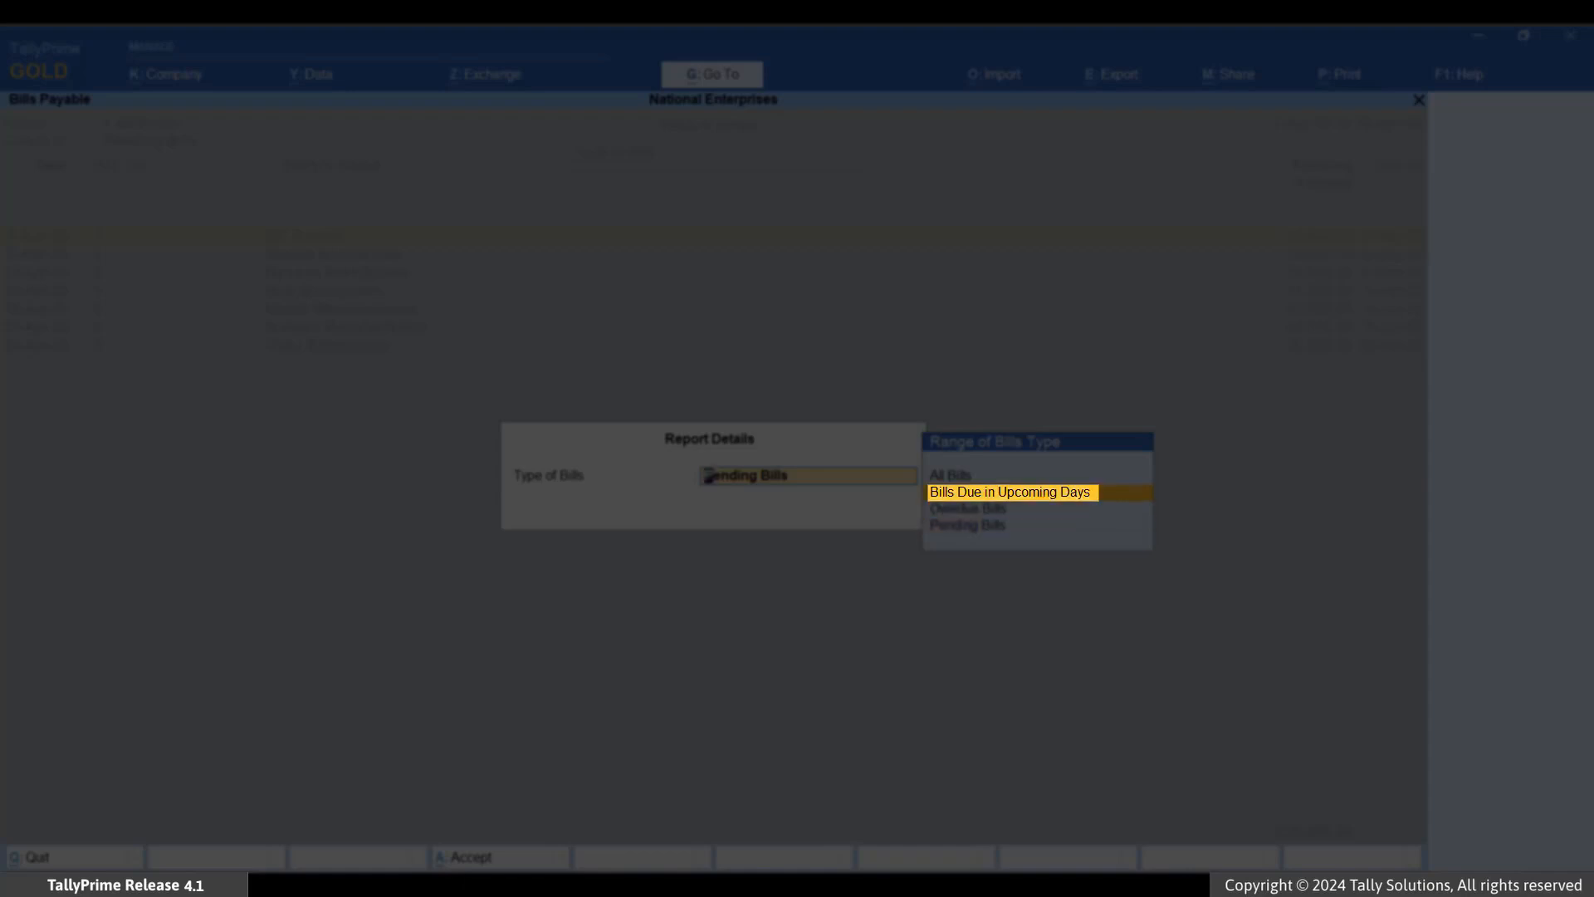
key("Return")
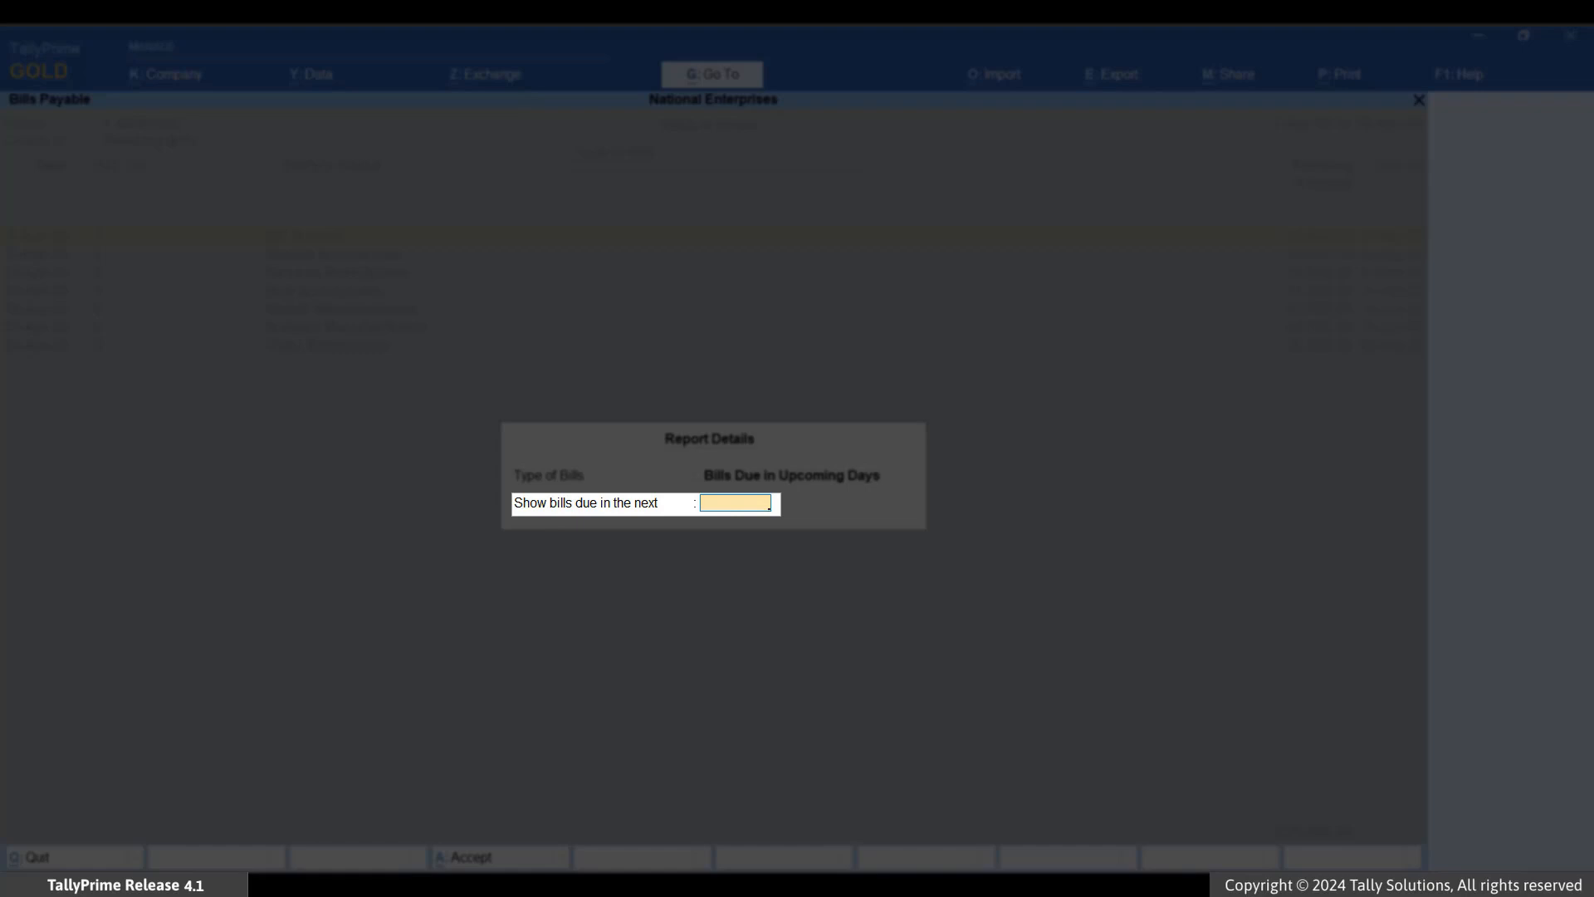
type("10")
key("Return")
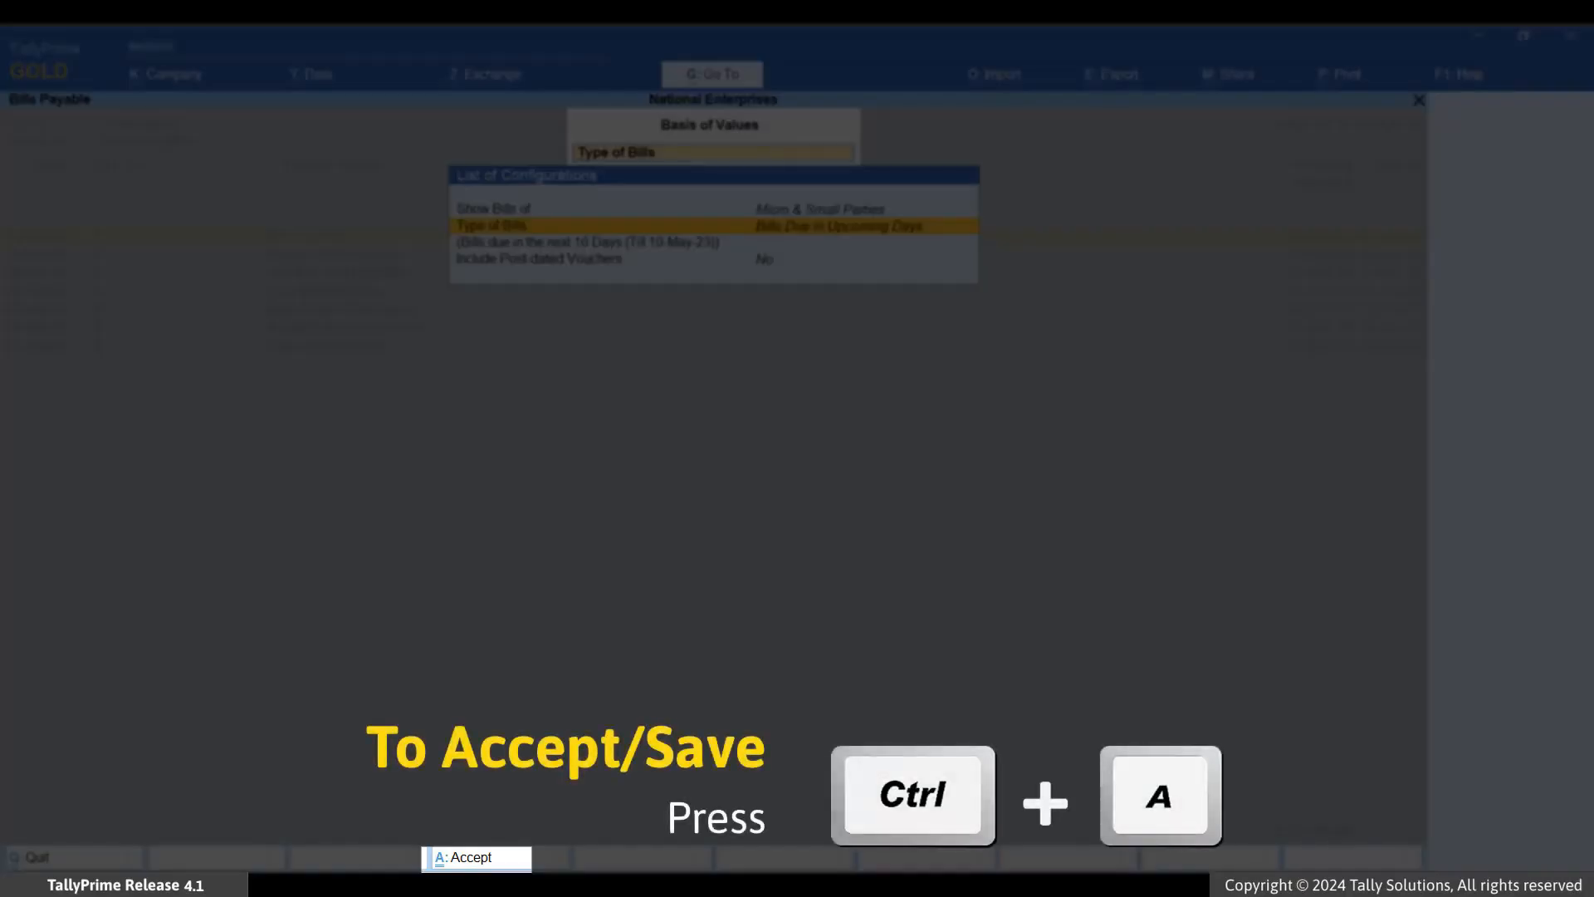
key("ctrl+a")
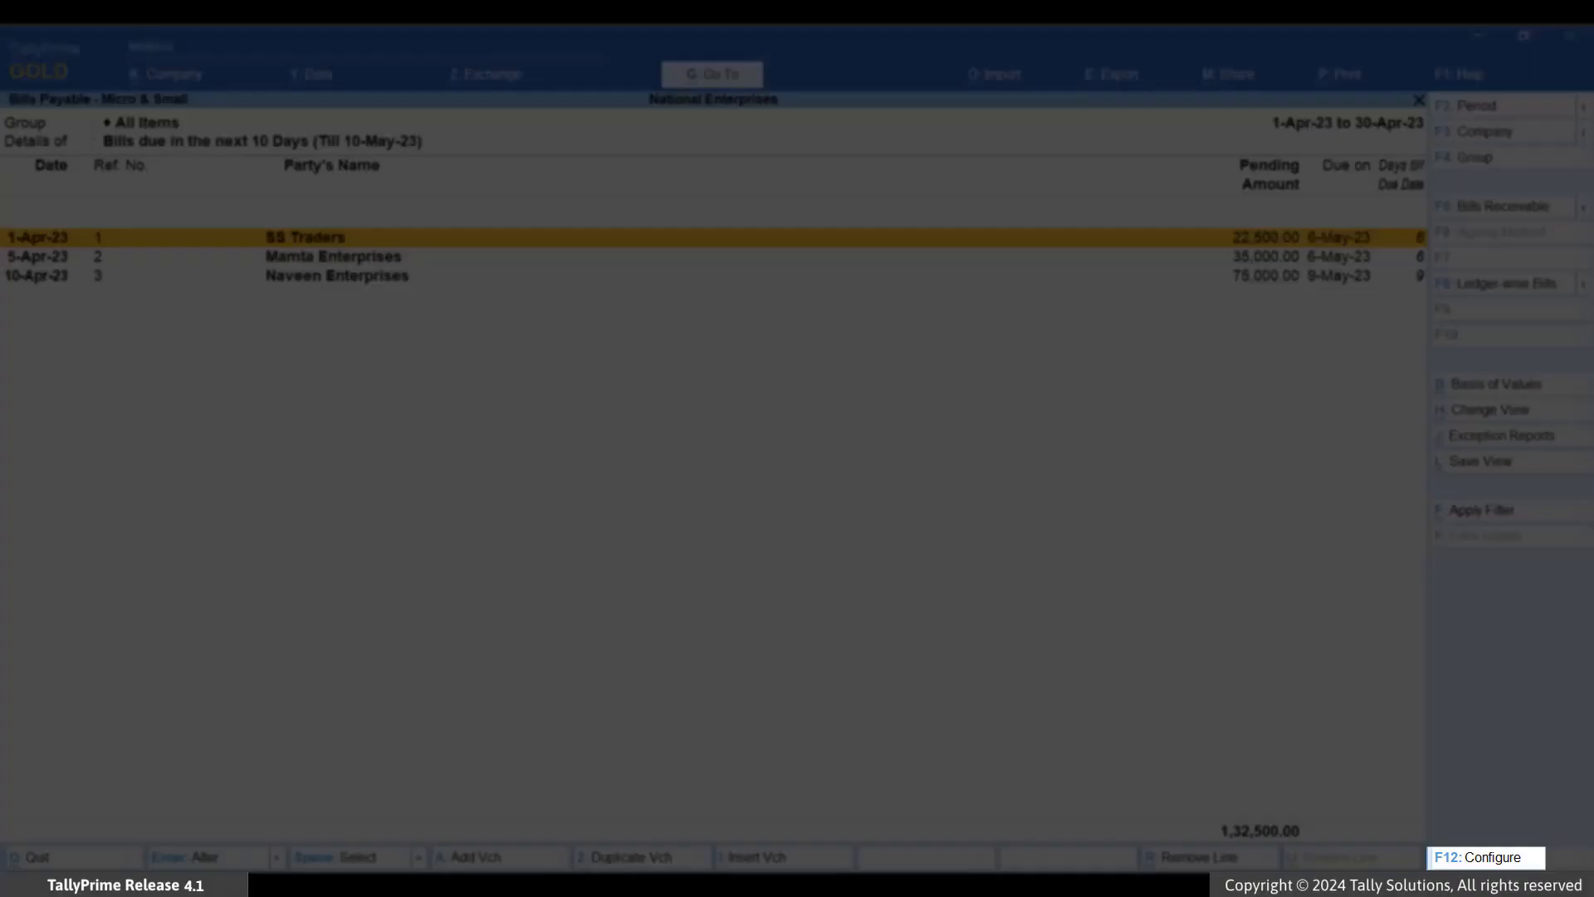
Configure the Bills Payable report to show credit days, keeping due dates based on Bill-wise Details.
key("F12")
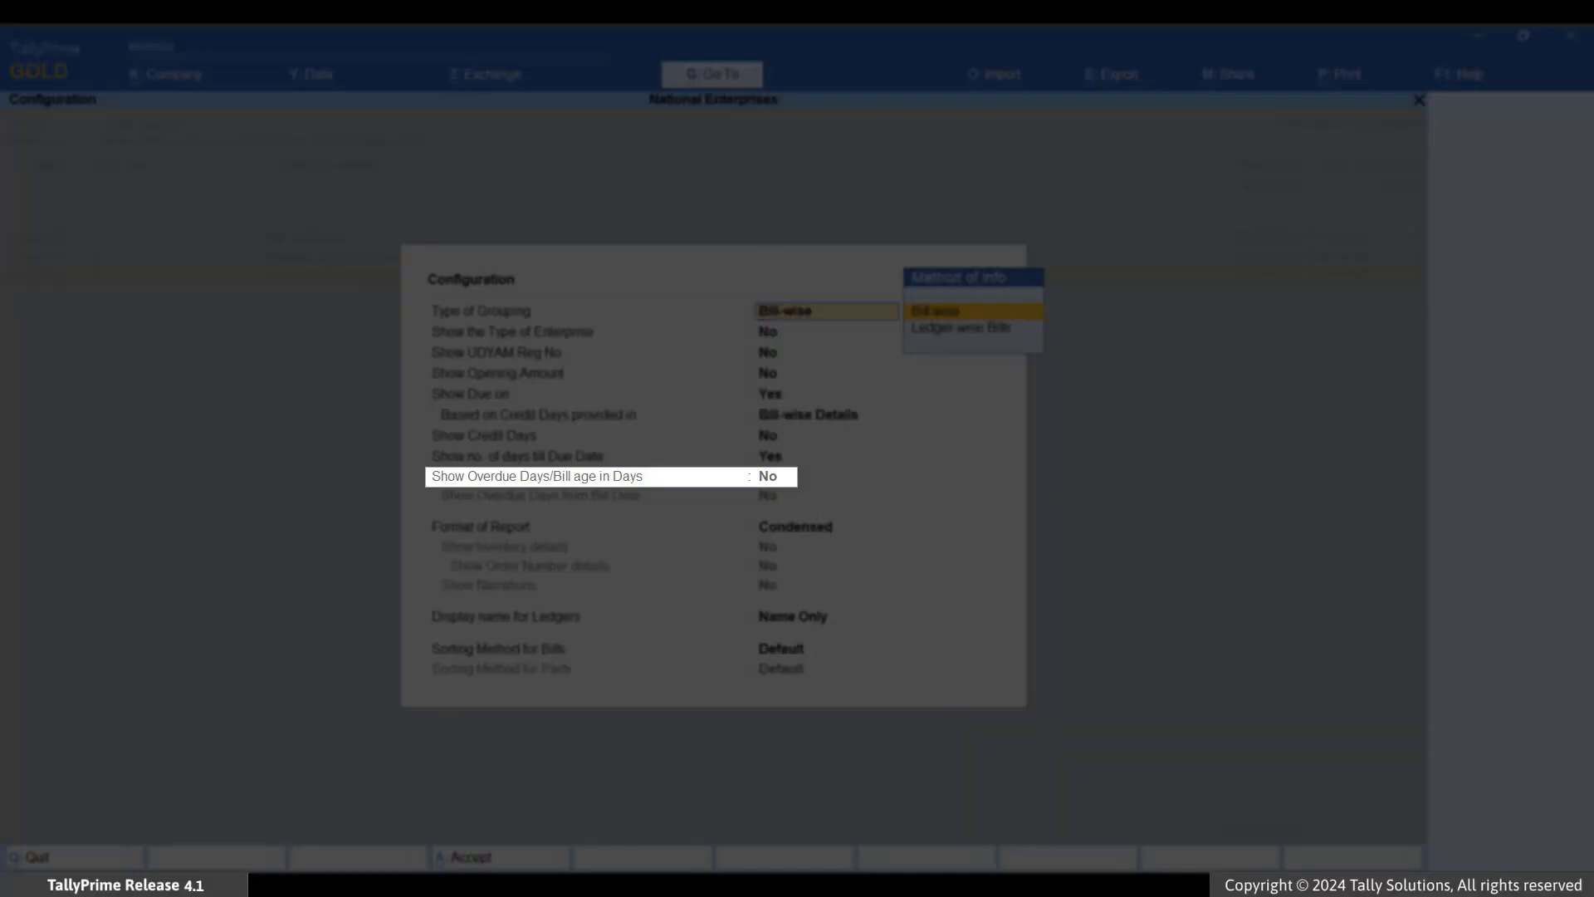
key("Return")
key("Return")
key("Return")
key("Return")
key("Return")
key("Return")
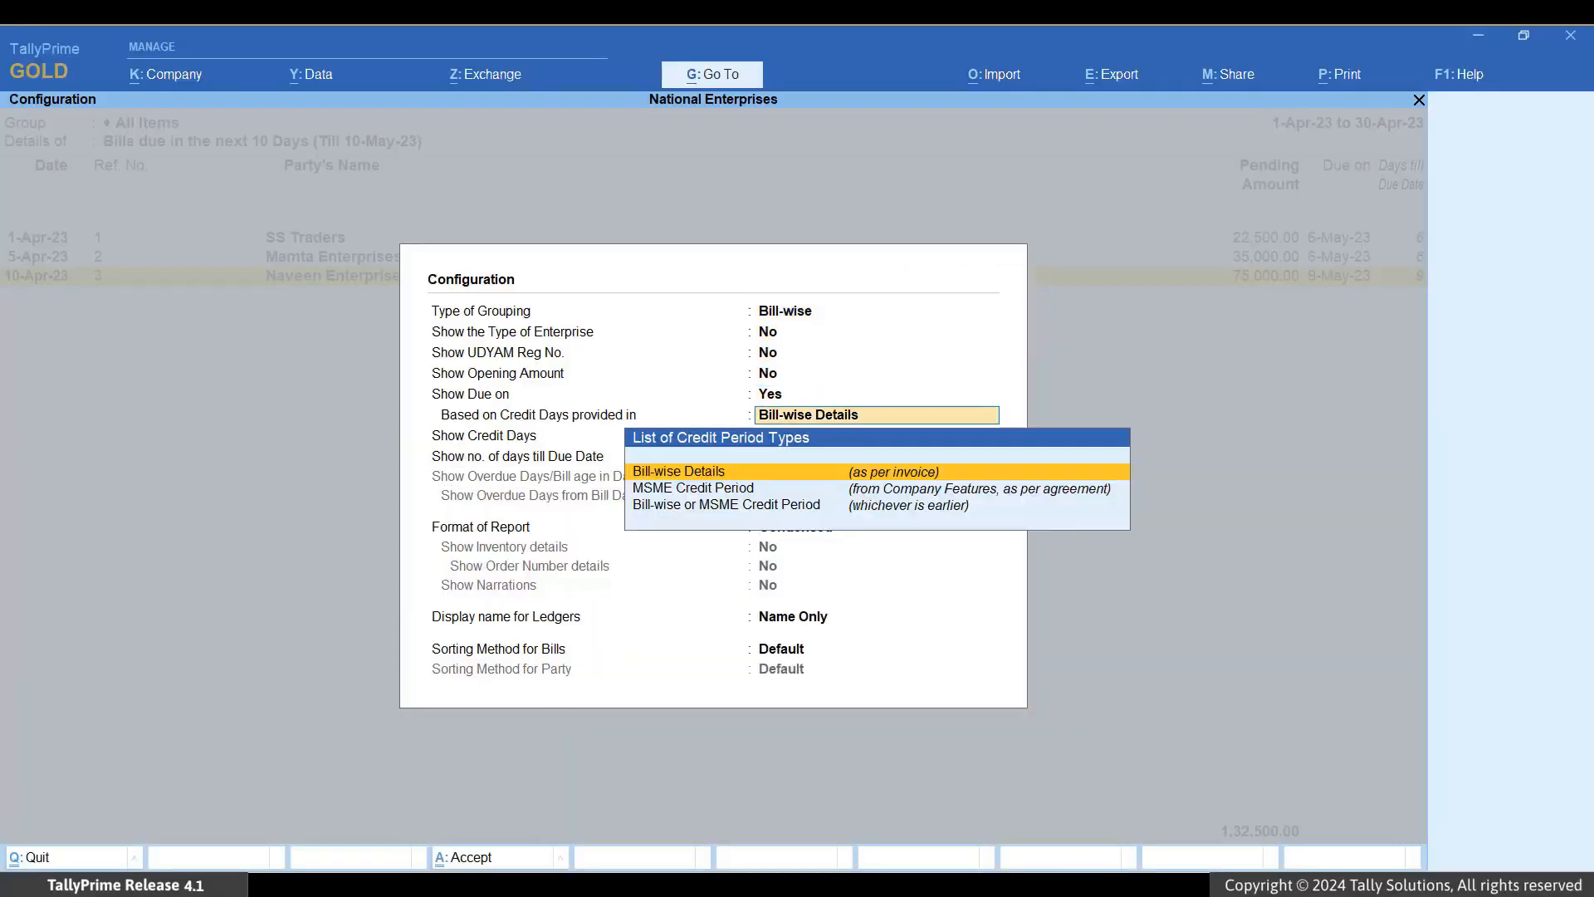
type("y")
key("Return")
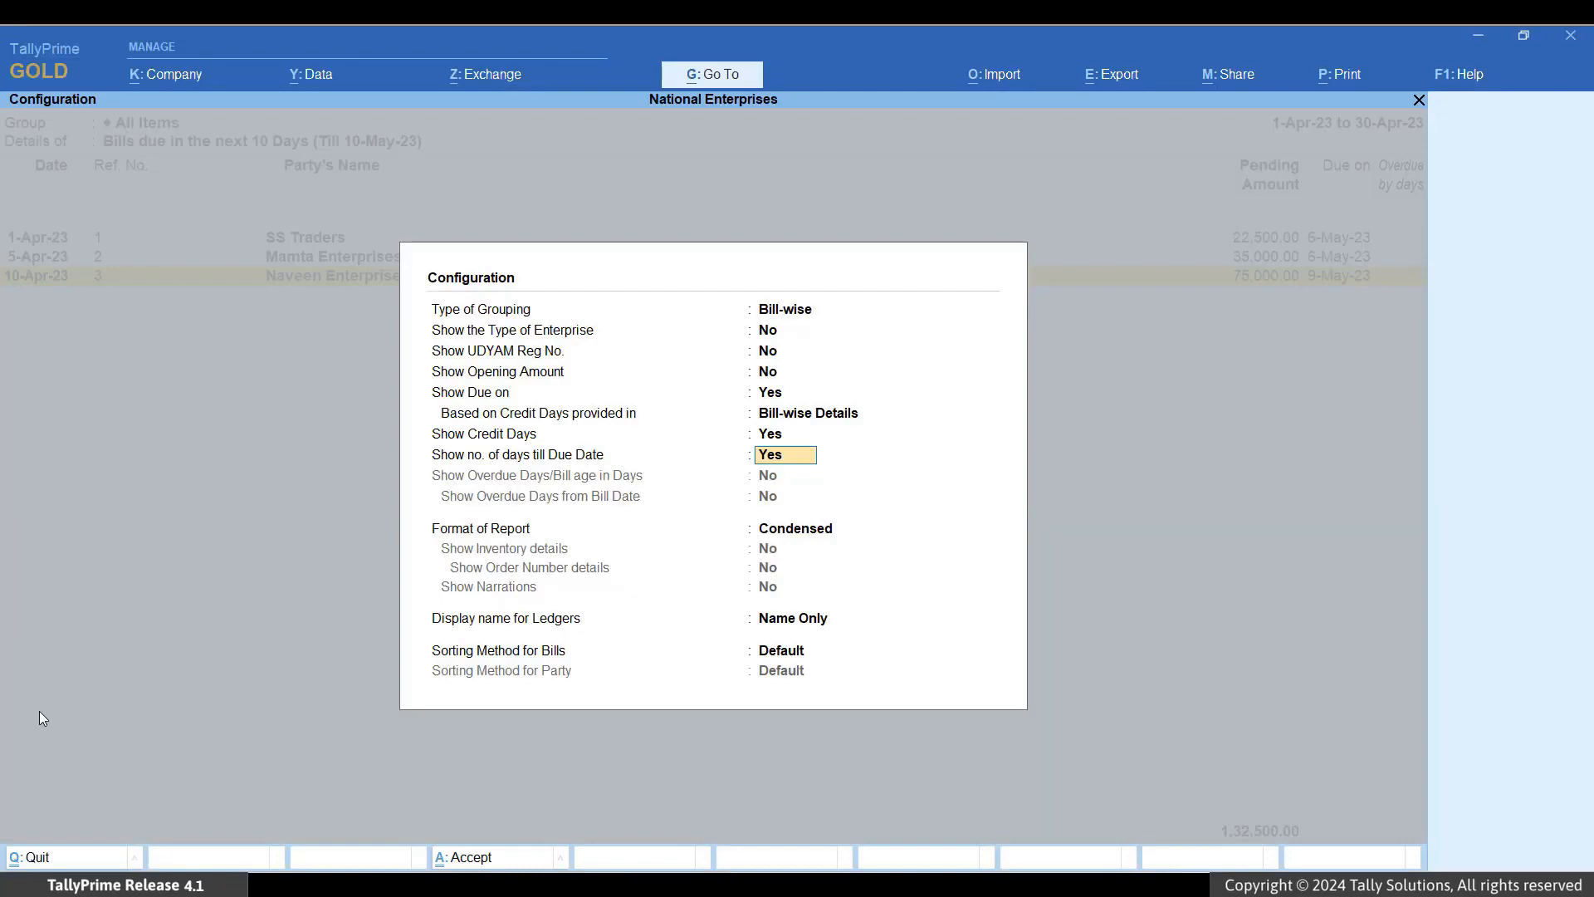
key("ctrl+a")
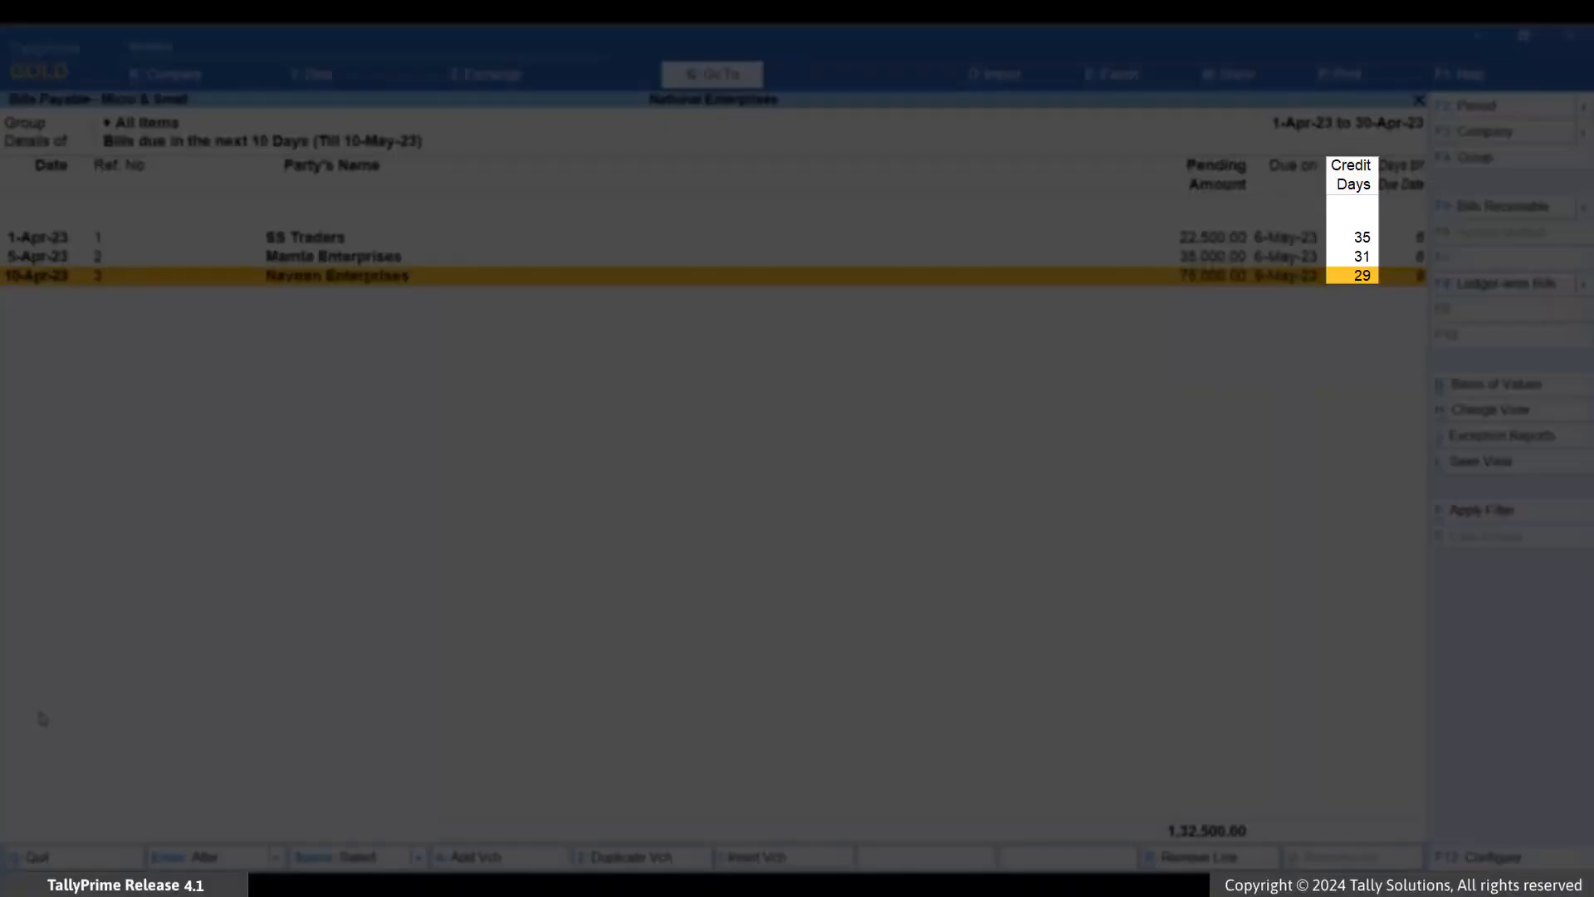